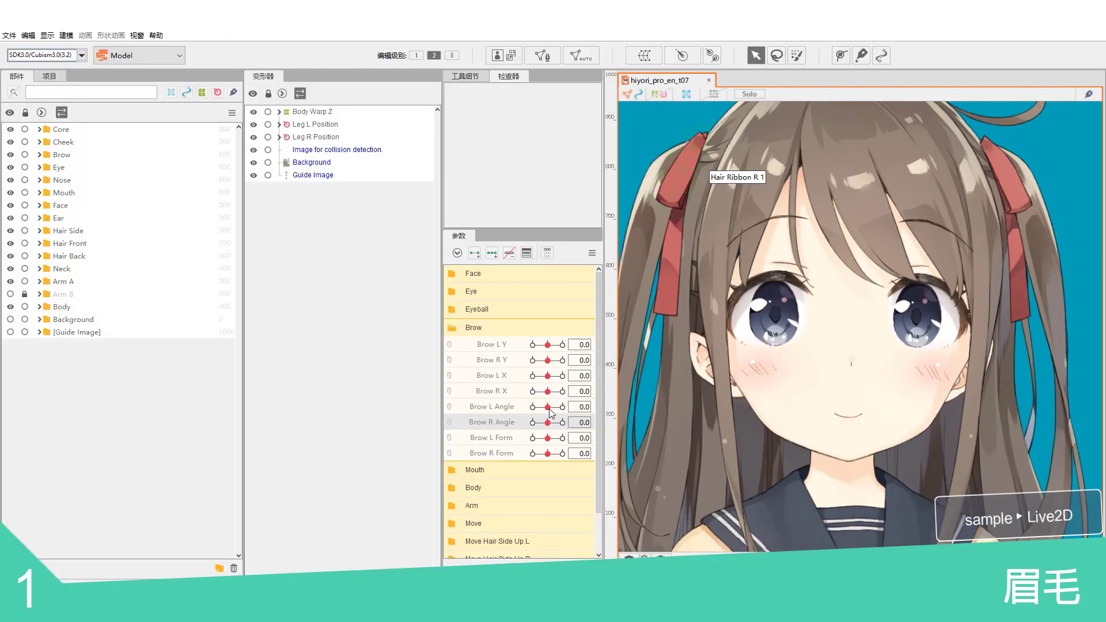
# Step: Preview the sample model's brow angles by setting Brow L Angle and Brow R Angle to -1.0 and returning both to 0.0
pyautogui.moveTo(552, 413); pyautogui.dragTo(531, 410)
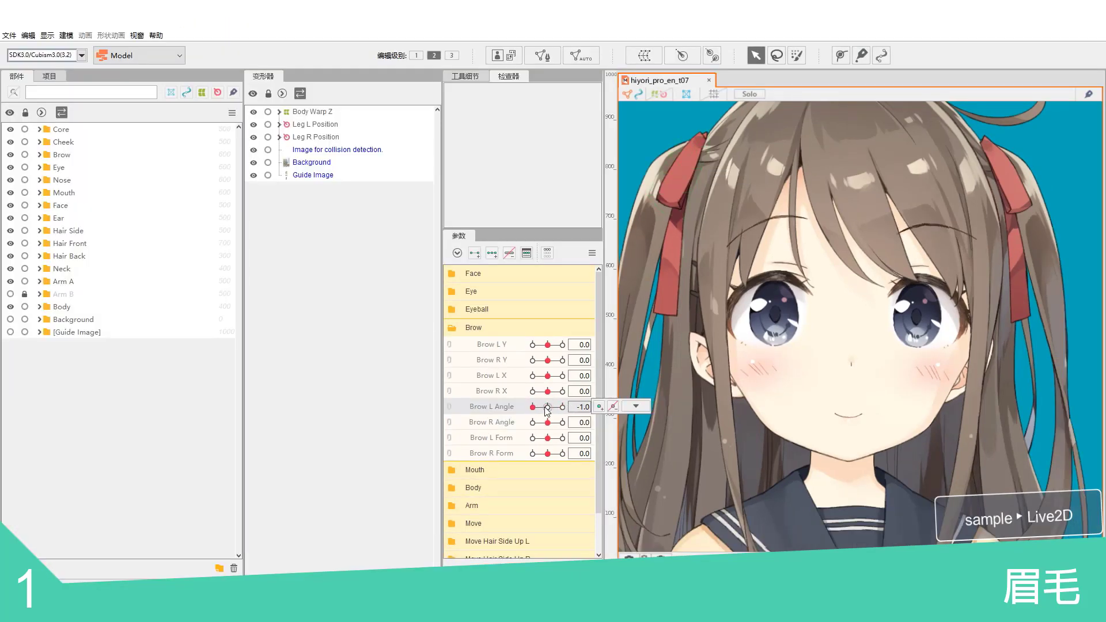
pyautogui.moveTo(547, 423); pyautogui.dragTo(510, 415)
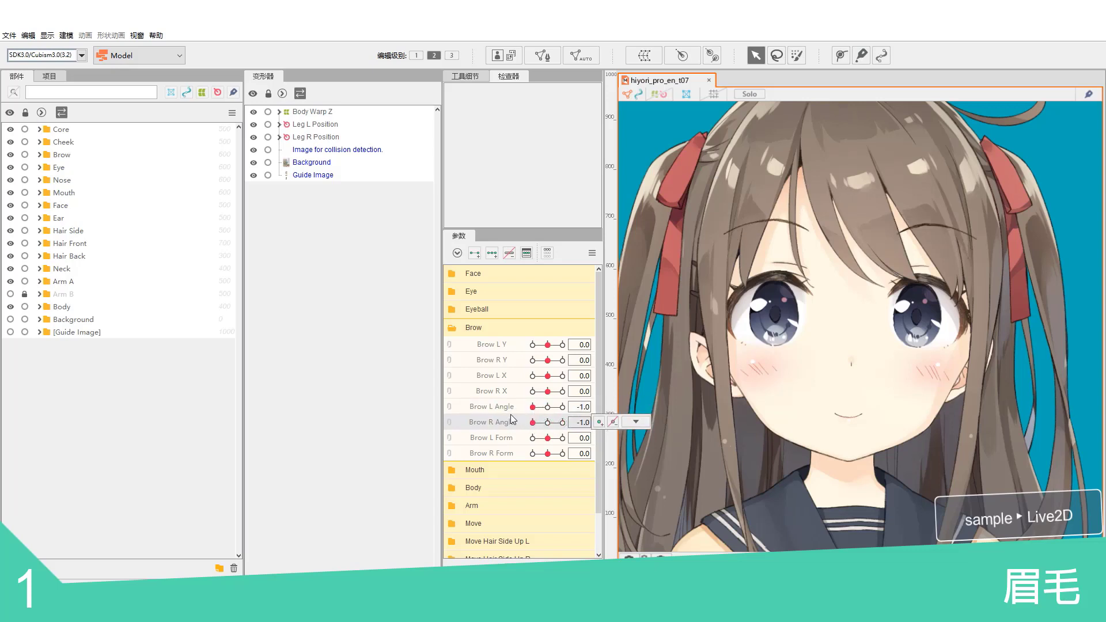
pyautogui.click(547, 406)
pyautogui.click(547, 422)
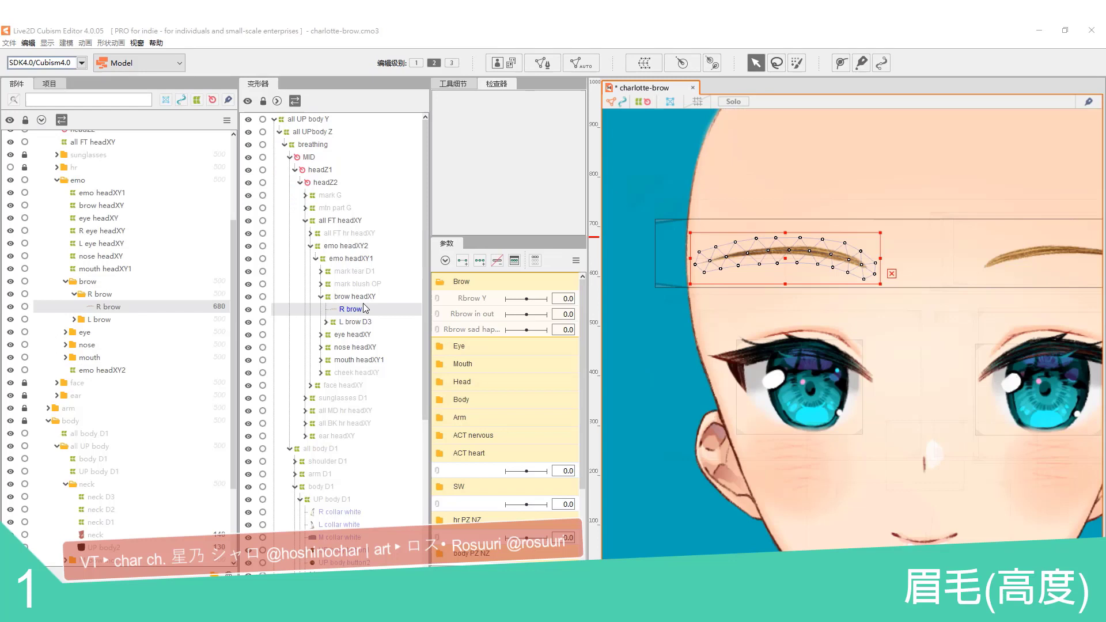
# Step: Create a warp deformer named "R brow Y" as parent of the R brow mesh and place it above the mesh in the R brow folder
pyautogui.click(361, 311)
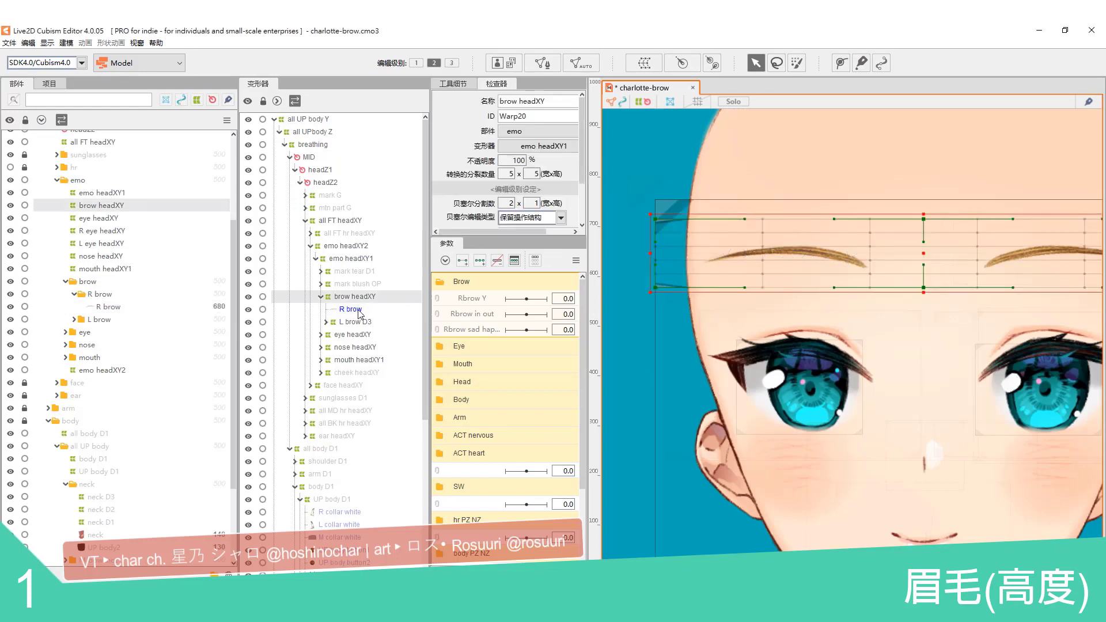
pyautogui.moveTo(809, 263); pyautogui.dragTo(787, 268)
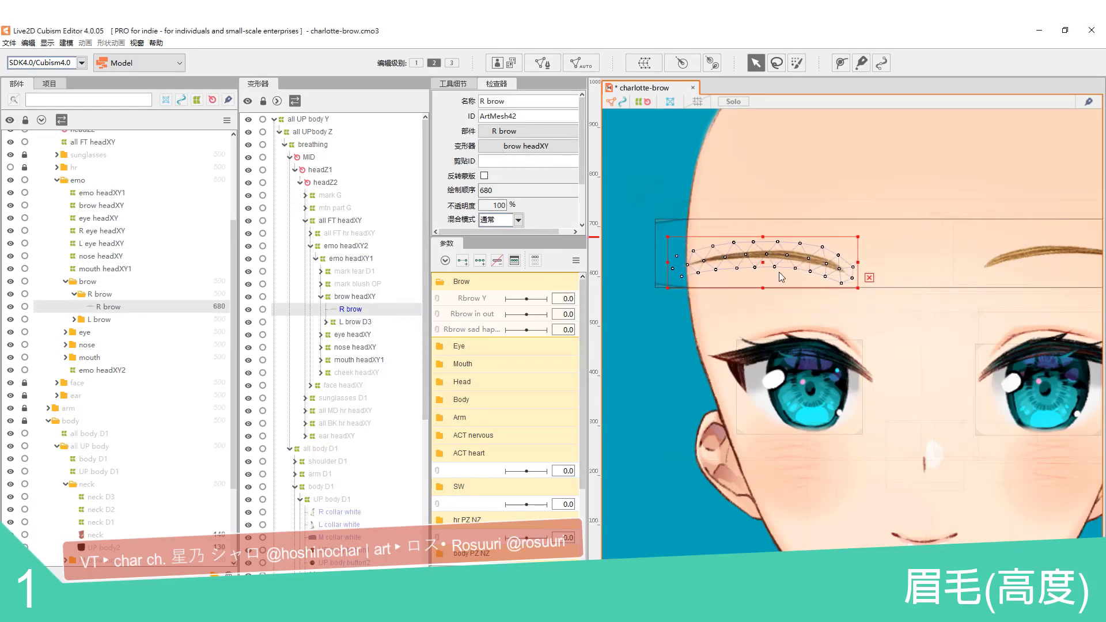
pyautogui.hotkey('ctrl', 'z')
pyautogui.click(645, 65)
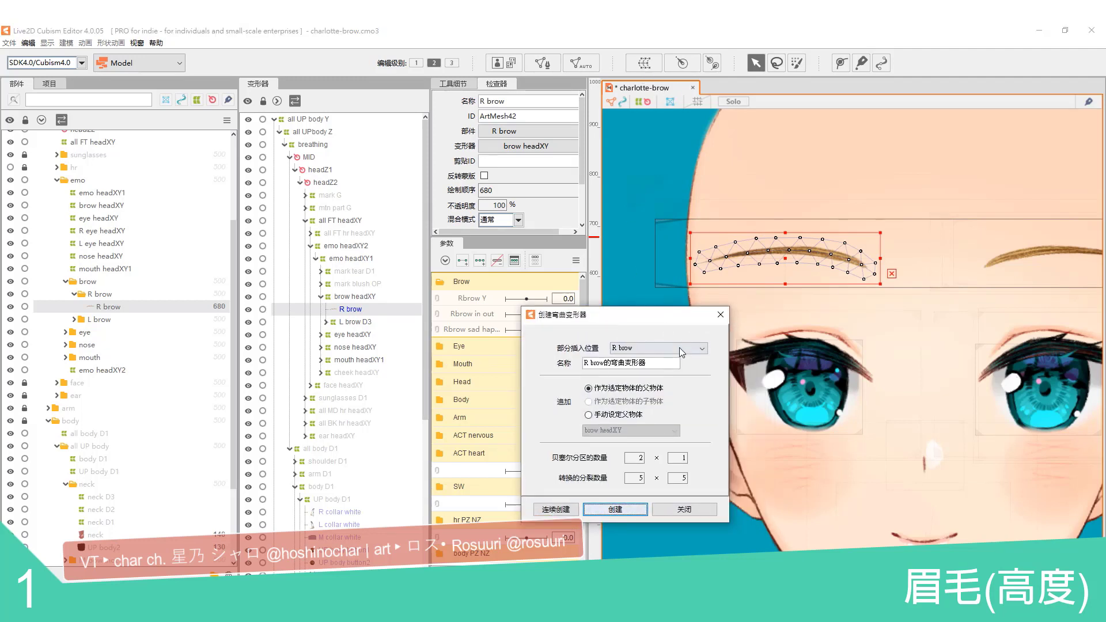
pyautogui.moveTo(668, 362); pyautogui.dragTo(582, 363)
pyautogui.write('r')
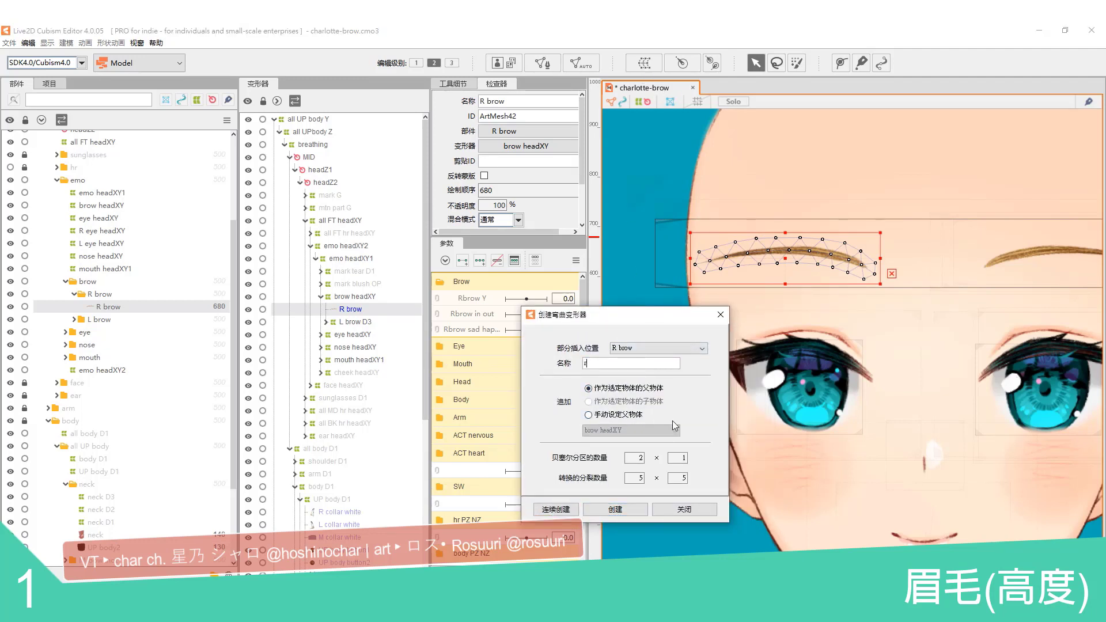
pyautogui.press('BackSpace')
pyautogui.write('R brow')
pyautogui.write(' T')
pyautogui.click(630, 510)
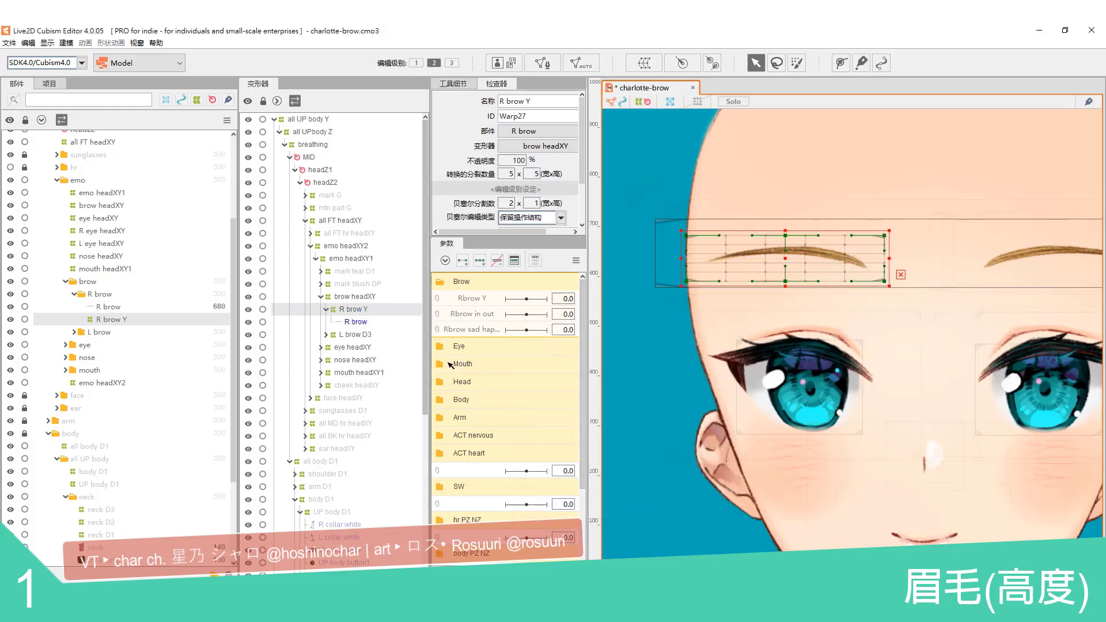
pyautogui.click(123, 311)
pyautogui.moveTo(125, 317); pyautogui.dragTo(130, 301)
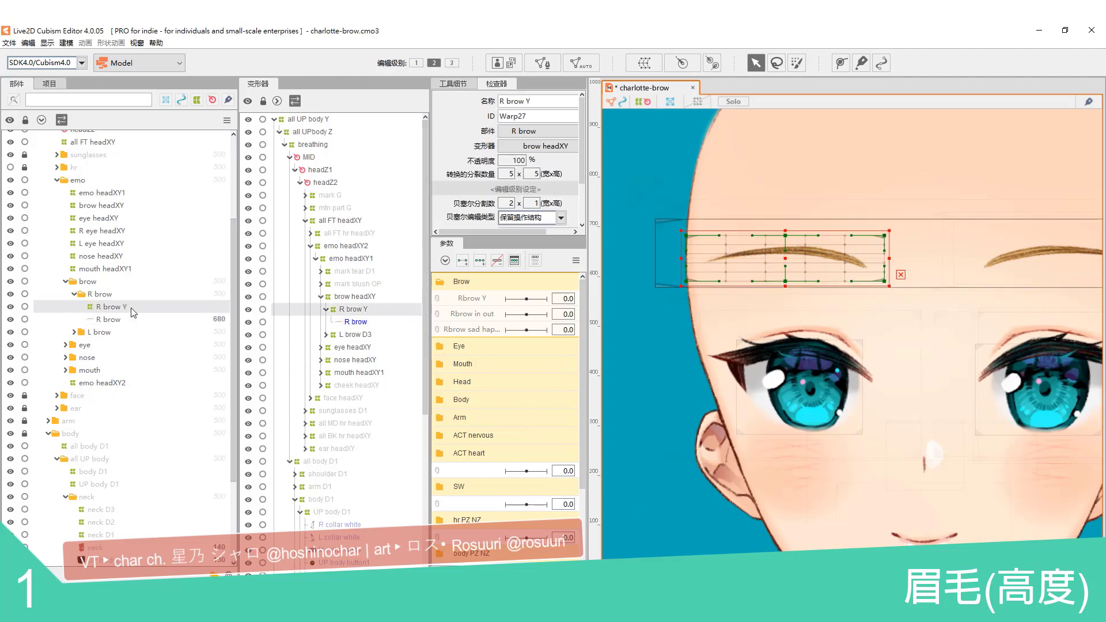
# Step: Add three keys on Rbrow Y to the R brow Y deformer and shift the deformer straight down at the -1.0 key
pyautogui.click(518, 298)
pyautogui.click(480, 263)
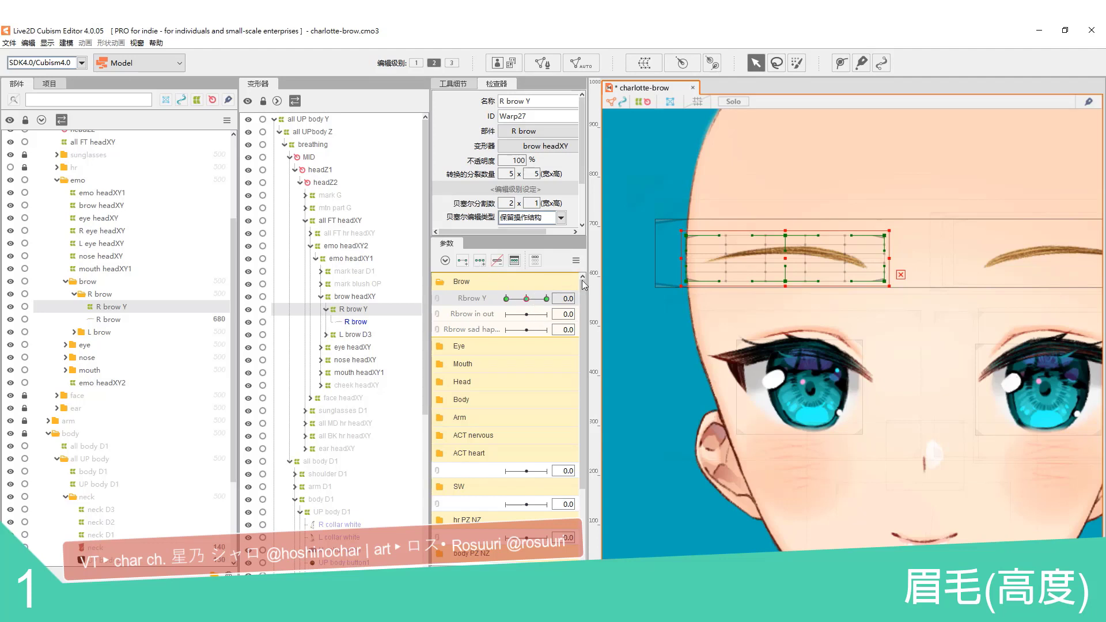
pyautogui.click(506, 299)
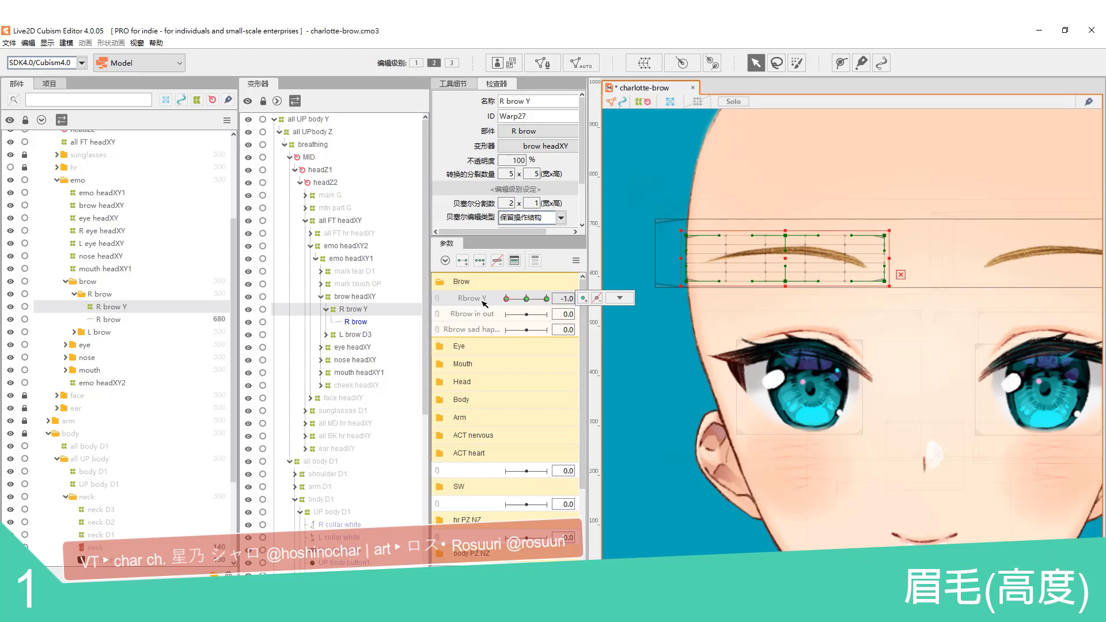
pyautogui.click(546, 298)
pyautogui.moveTo(787, 261); pyautogui.dragTo(787, 295)
pyautogui.moveTo(526, 299); pyautogui.dragTo(499, 299)
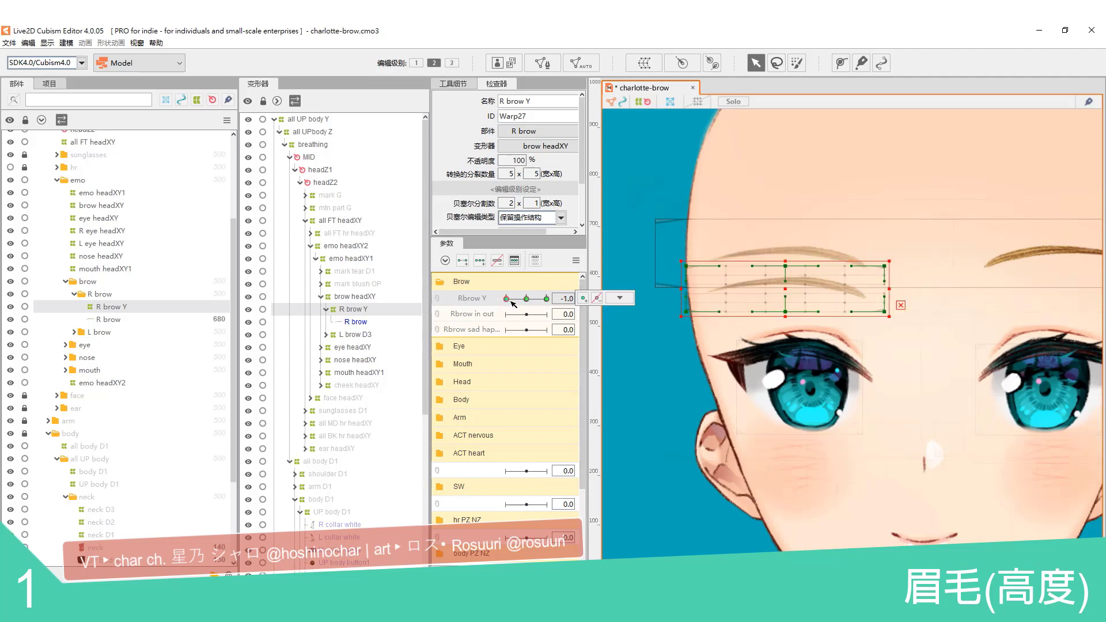
# Step: Create the raised brow shape at Rbrow Y 1.0 by vertically inverting the -1.0 motion, and check it across the keys
pyautogui.click(575, 260)
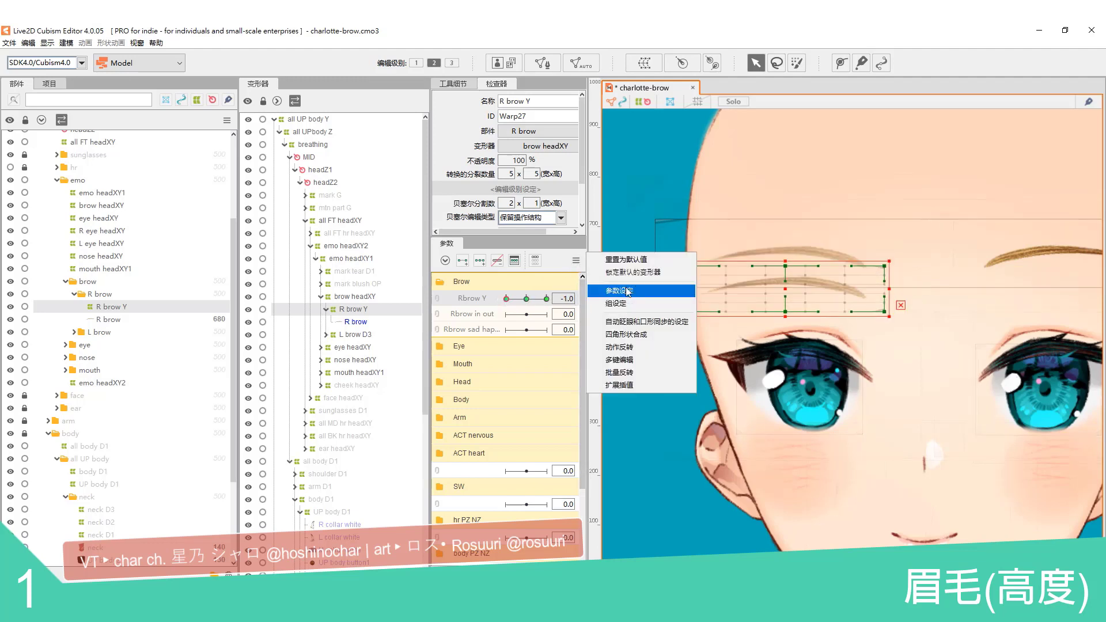
pyautogui.click(637, 347)
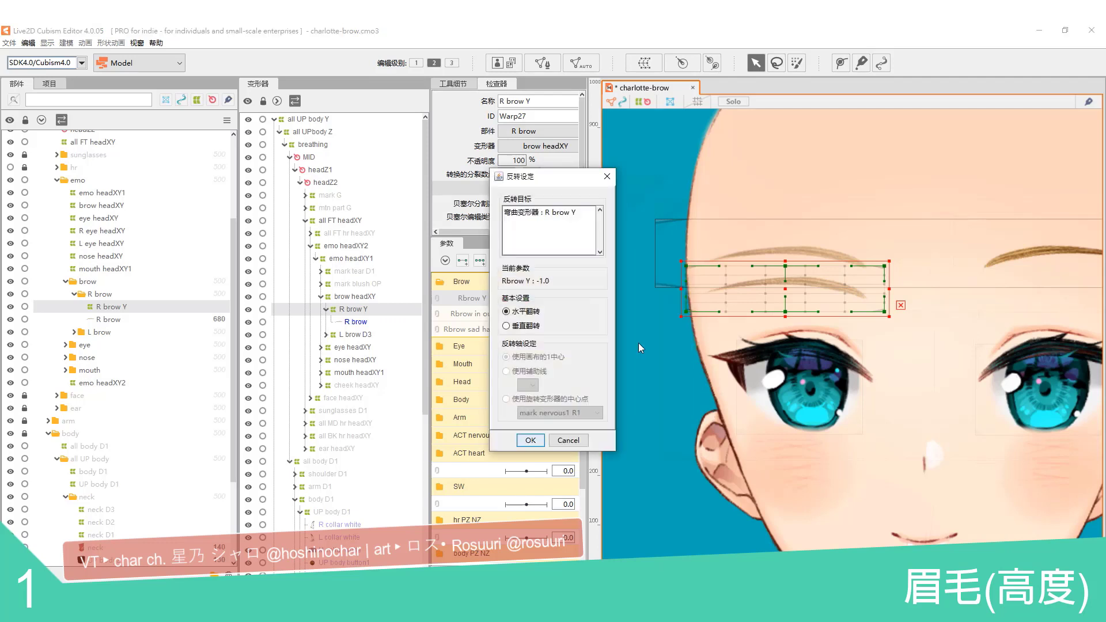
pyautogui.click(531, 327)
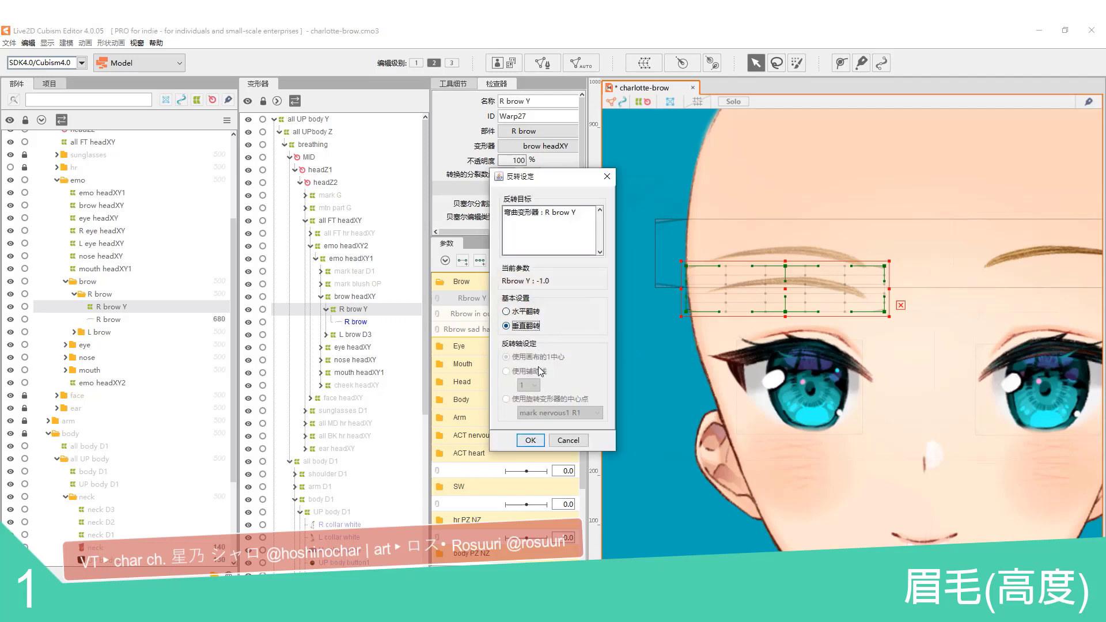
pyautogui.click(536, 439)
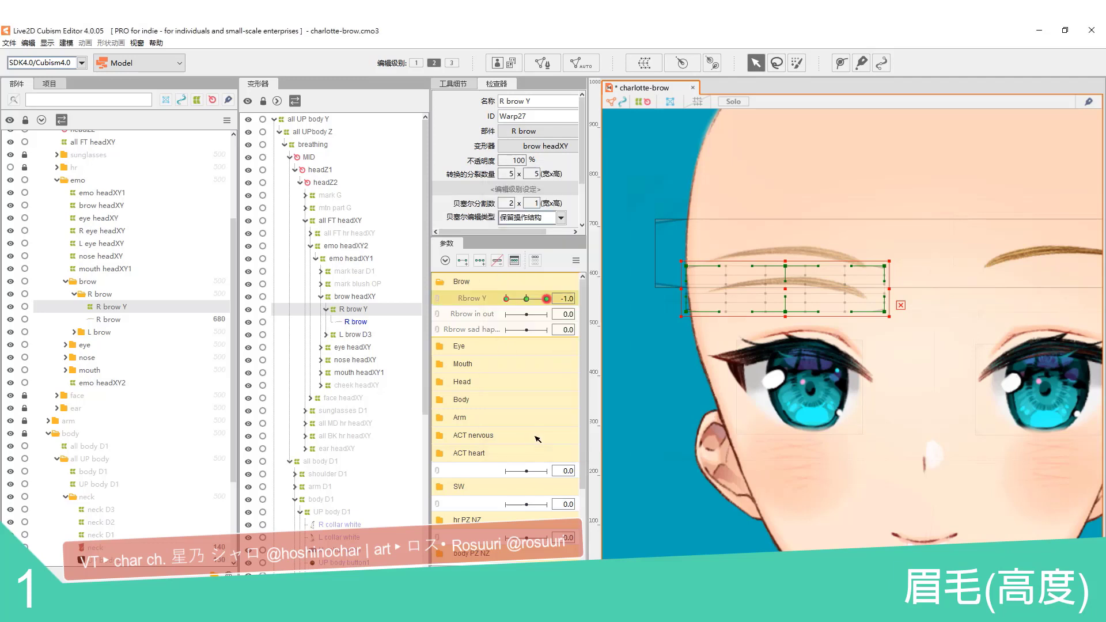
pyautogui.click(546, 298)
pyautogui.moveTo(534, 298); pyautogui.dragTo(558, 296)
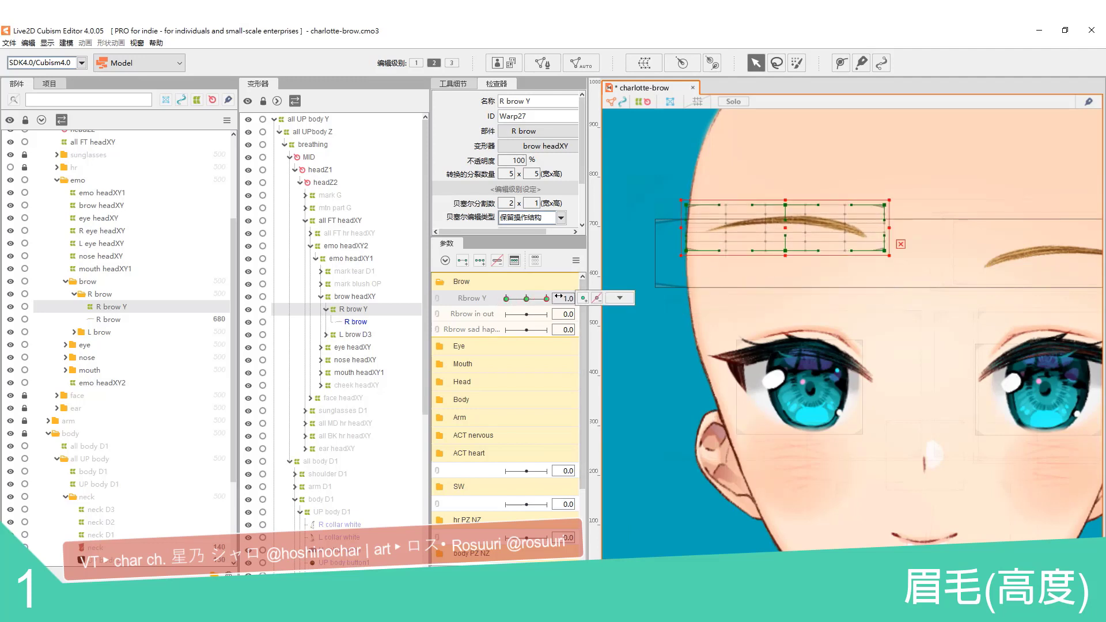
pyautogui.click(527, 298)
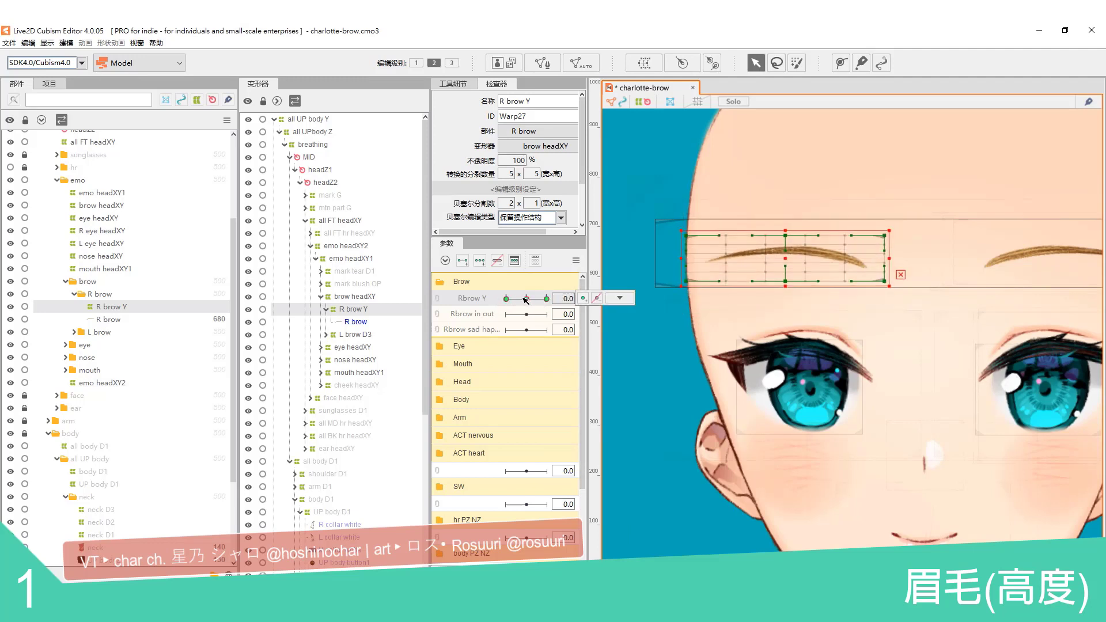
# Step: Create a warp deformer named "R brow ANG" as parent of the R brow mesh, inside R brow Y
pyautogui.click(357, 321)
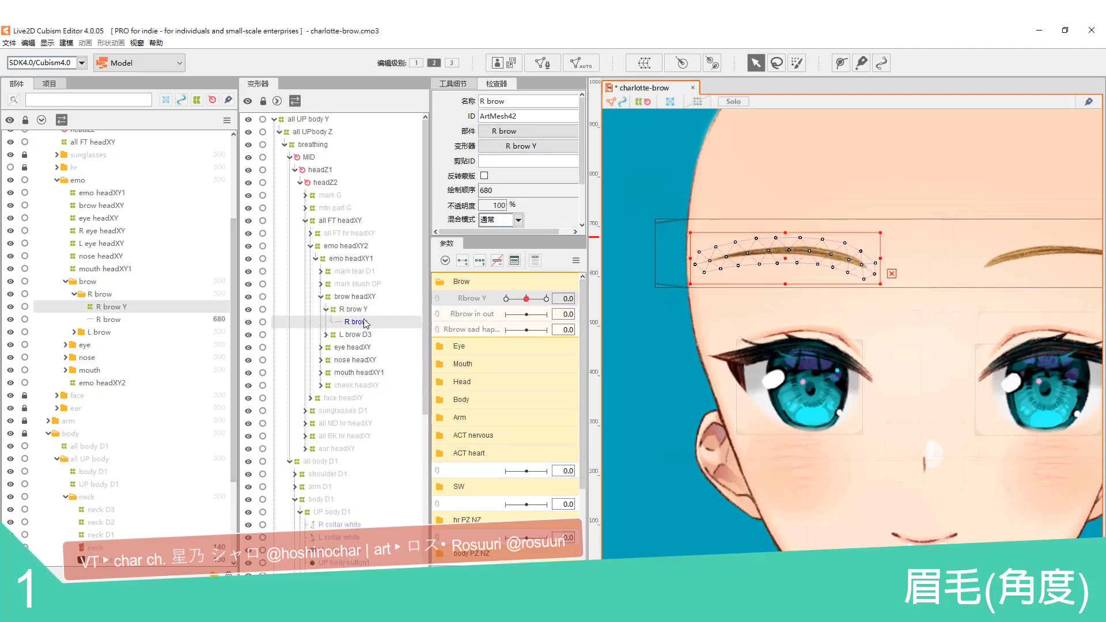
pyautogui.click(645, 62)
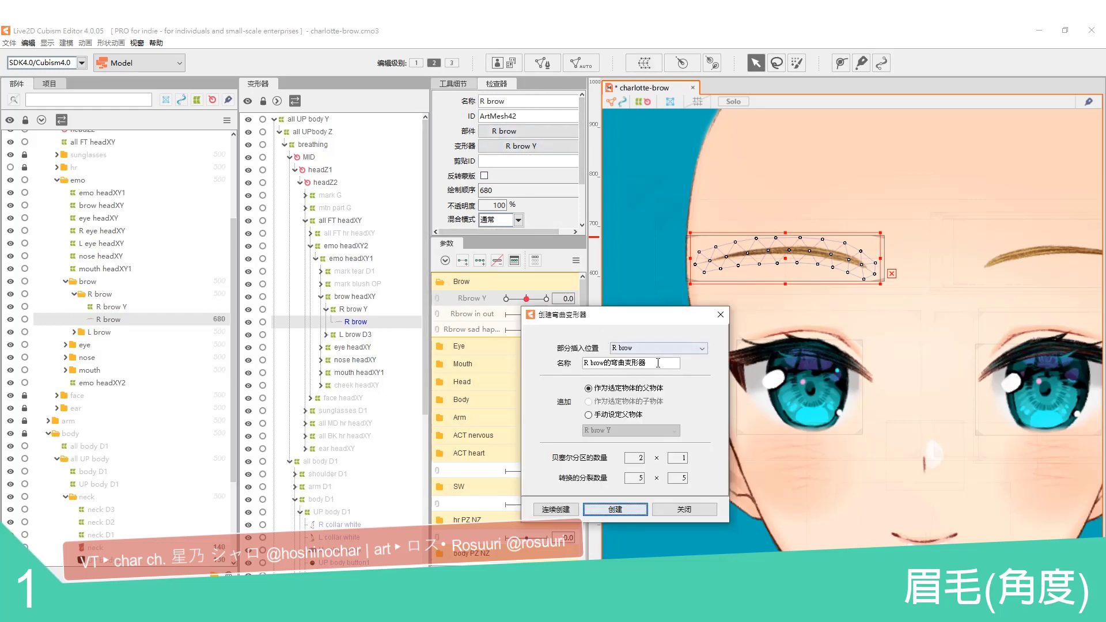
pyautogui.moveTo(638, 364); pyautogui.dragTo(608, 362)
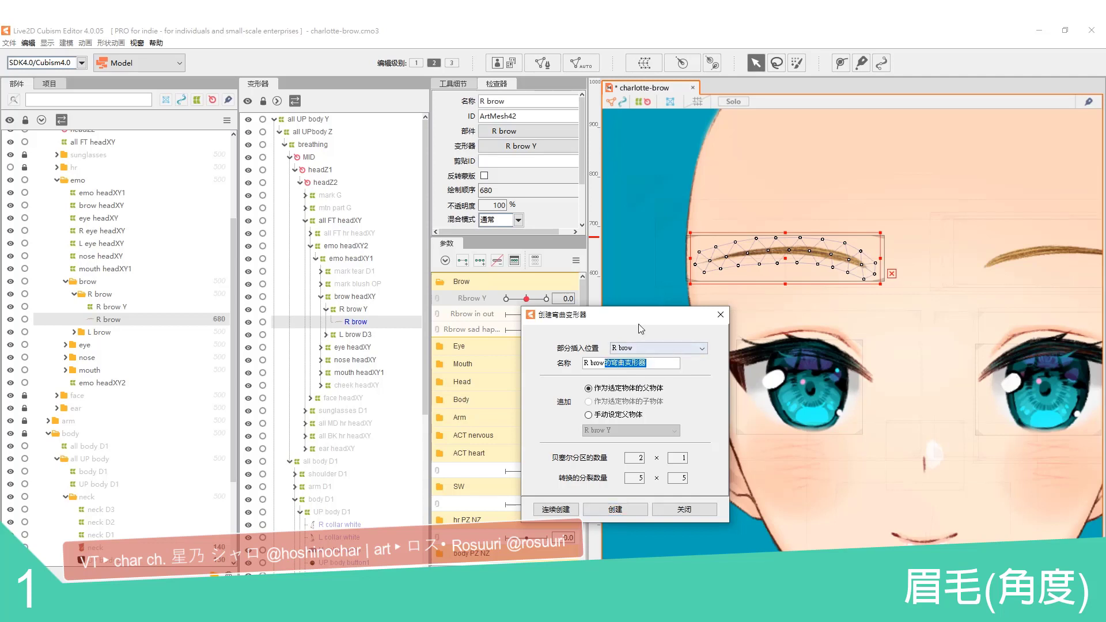
pyautogui.press('BackSpace')
pyautogui.write('ㄇ')
pyautogui.press('BackSpace')
pyautogui.write('ANG')
pyautogui.click(622, 513)
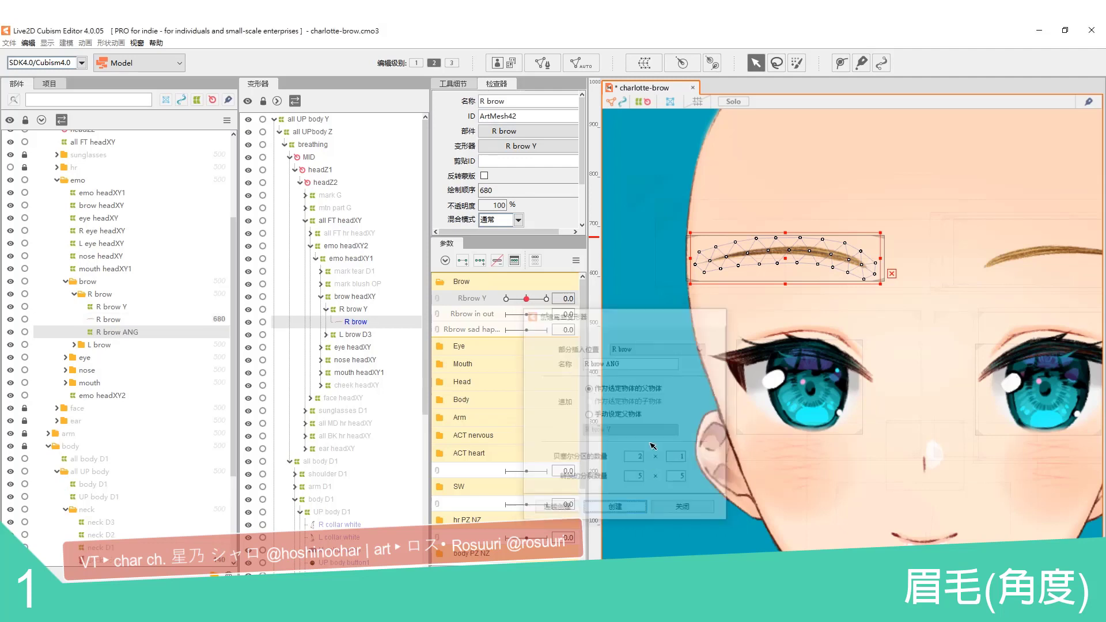
# Step: Add three keys on Rbrow in out to R brow ANG and rotate the deformer clockwise at the -1.0 key so the inner end drops
pyautogui.click(470, 314)
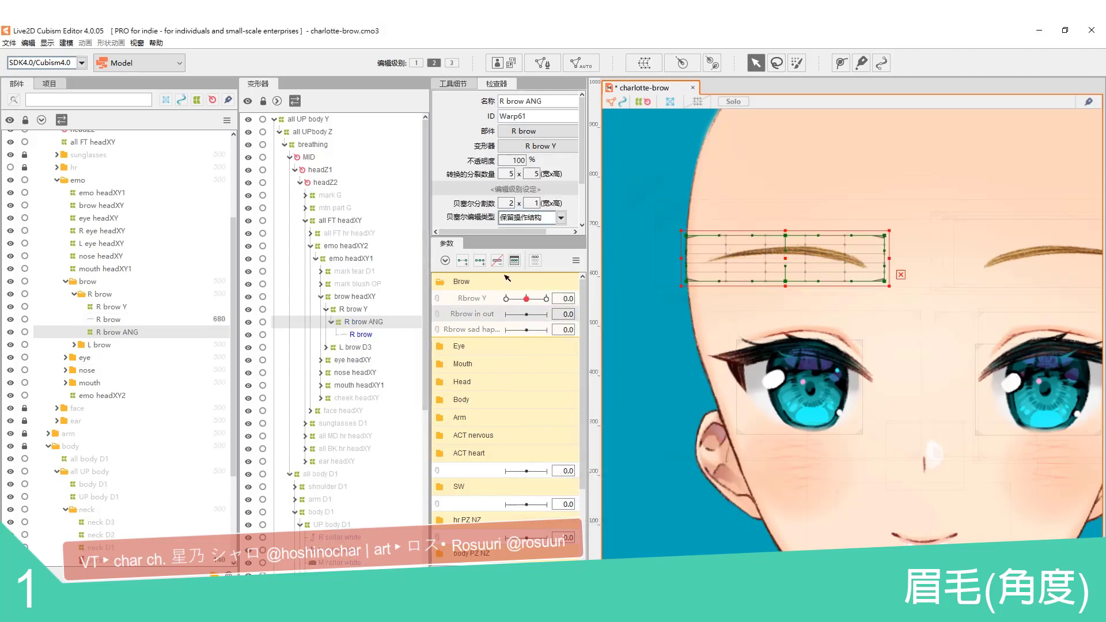
pyautogui.click(479, 260)
pyautogui.click(507, 314)
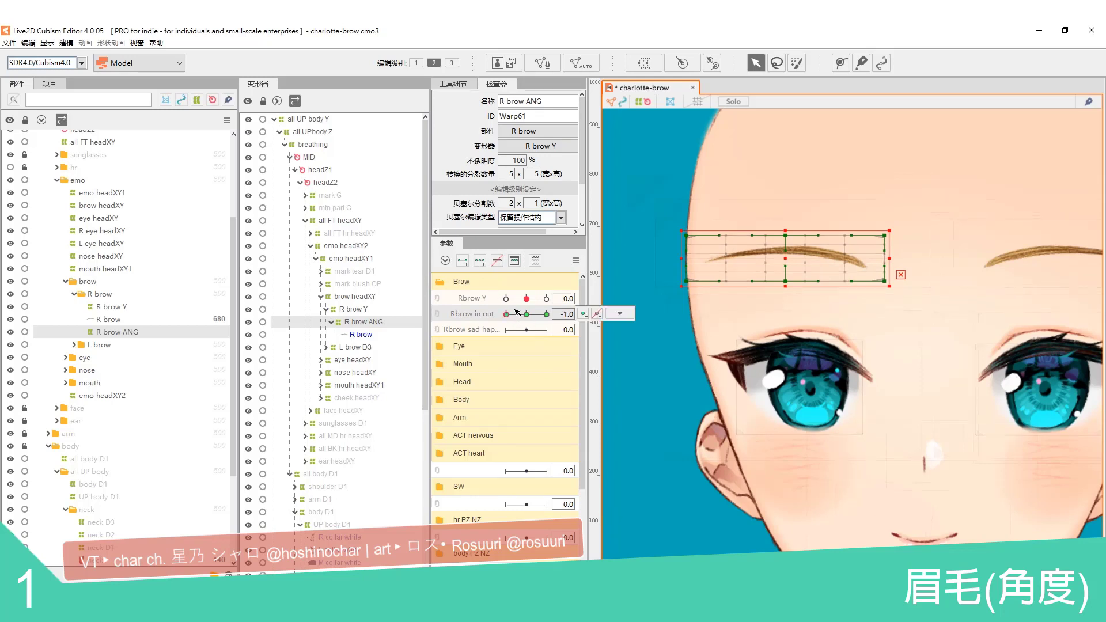
pyautogui.moveTo(896, 224); pyautogui.dragTo(904, 272)
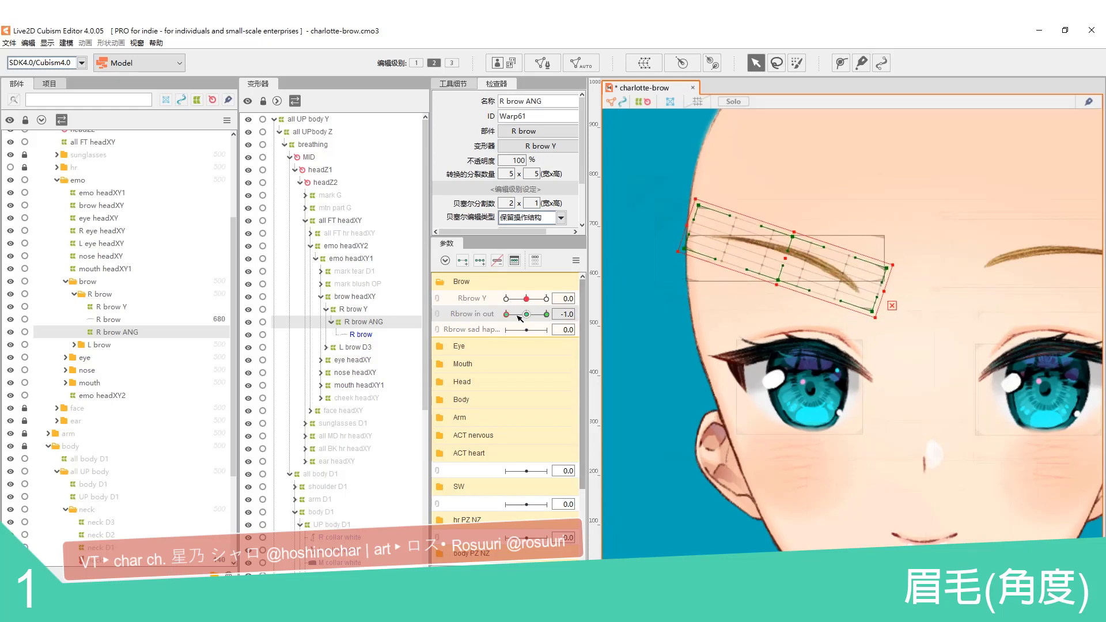
# Step: Rotate R brow ANG counterclockwise at the Rbrow in out 1.0 key, fine-tune the -1.0 rotation, and return the parameter to 0.0
pyautogui.click(546, 314)
pyautogui.moveTo(896, 225); pyautogui.dragTo(888, 175)
pyautogui.moveTo(546, 314); pyautogui.dragTo(506, 314)
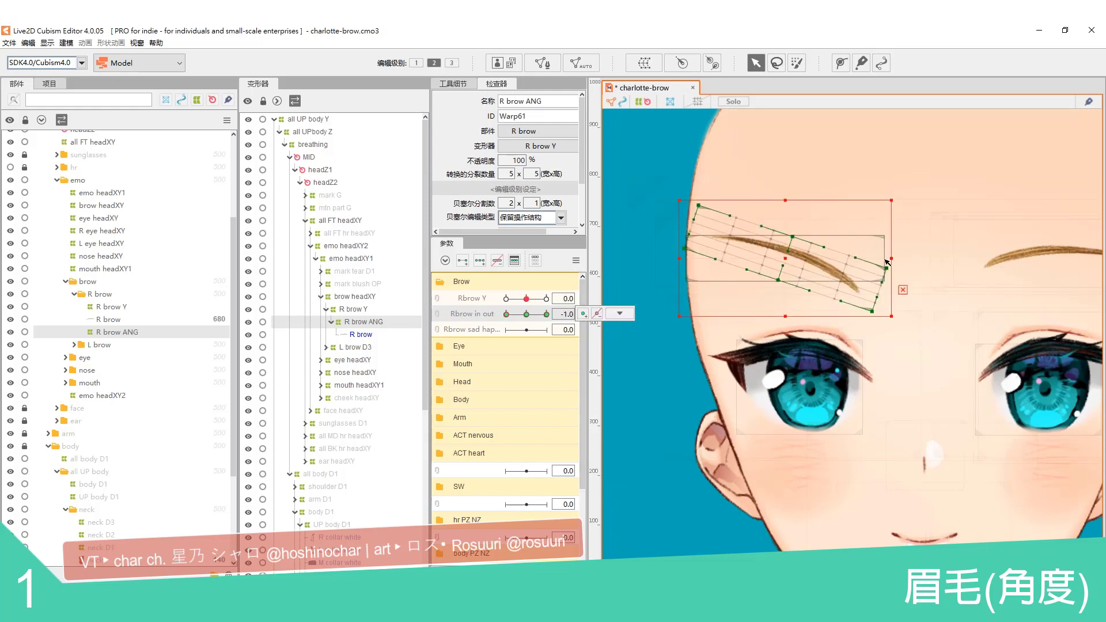
pyautogui.moveTo(894, 193); pyautogui.dragTo(896, 200)
pyautogui.moveTo(505, 314)
pyautogui.mouseDown()
pyautogui.moveTo(534, 316)
pyautogui.moveTo(525, 316)
pyautogui.mouseUp()
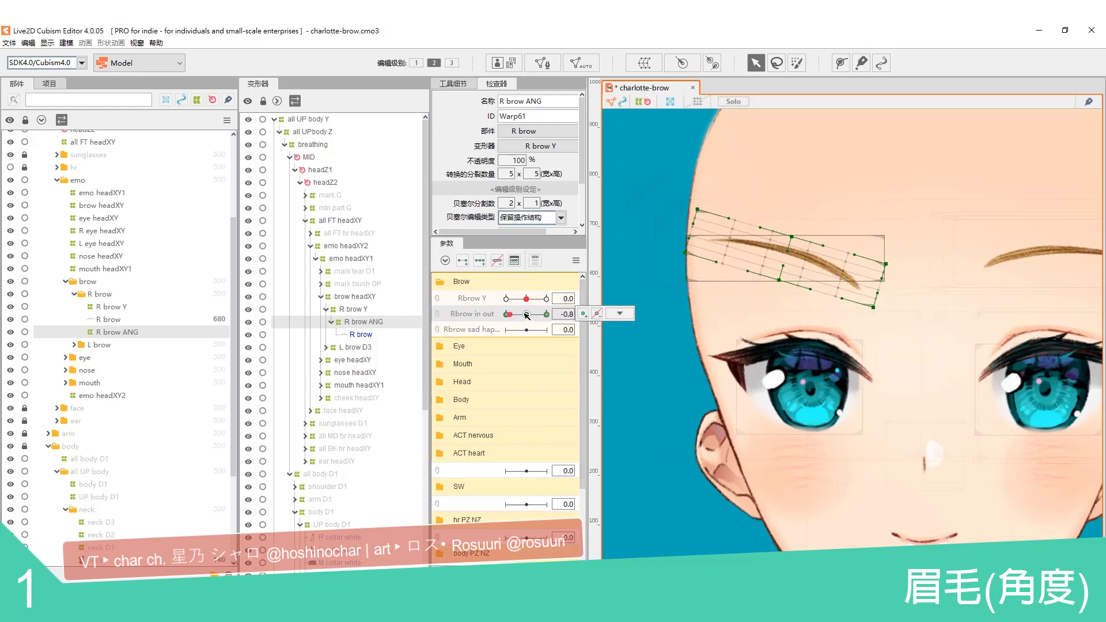
pyautogui.click(526, 315)
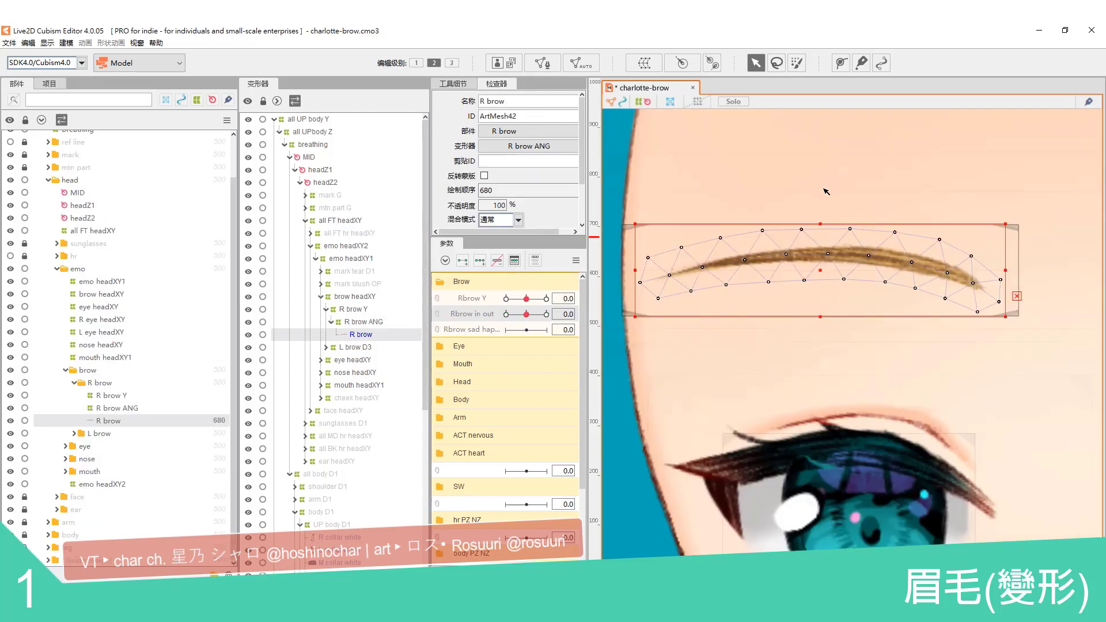
# Step: Draw a three-point deform path along the R brow mesh, from its outer end over the arch to its inner end
pyautogui.moveTo(823, 267); pyautogui.dragTo(816, 250)
pyautogui.hotkey('ctrl', 'z')
pyautogui.click(838, 64)
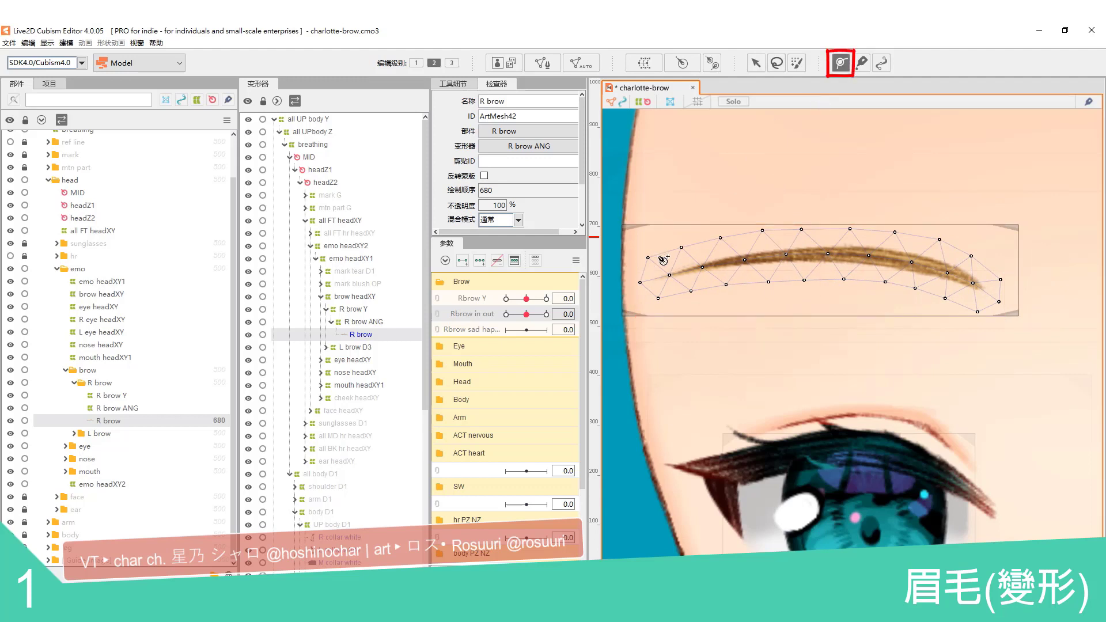
pyautogui.click(623, 284)
pyautogui.click(867, 252)
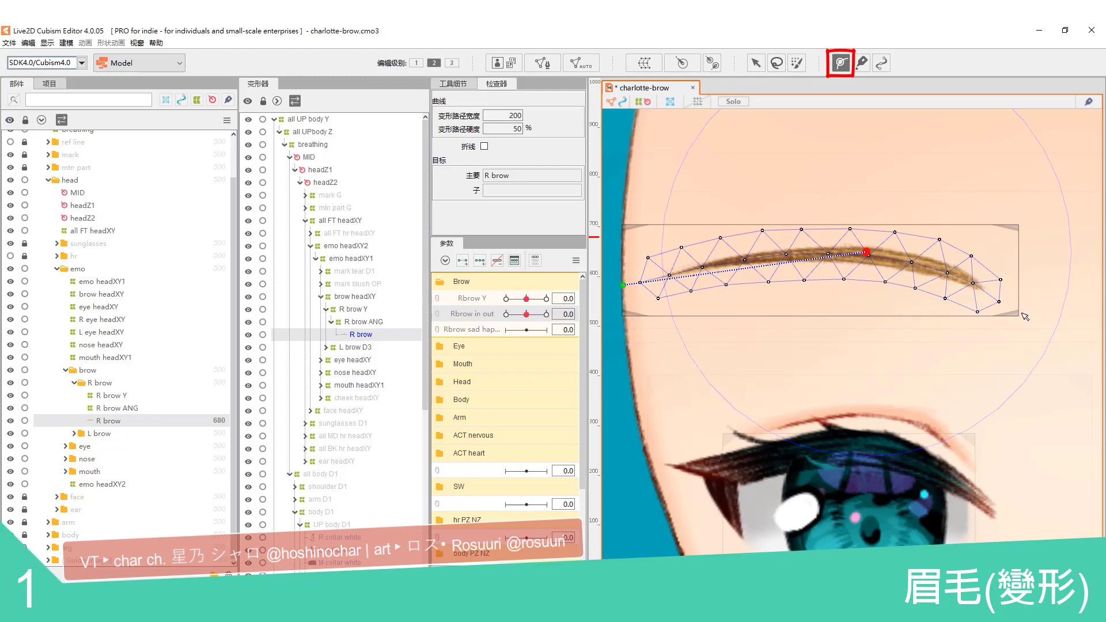
pyautogui.click(1022, 313)
pyautogui.click(869, 254)
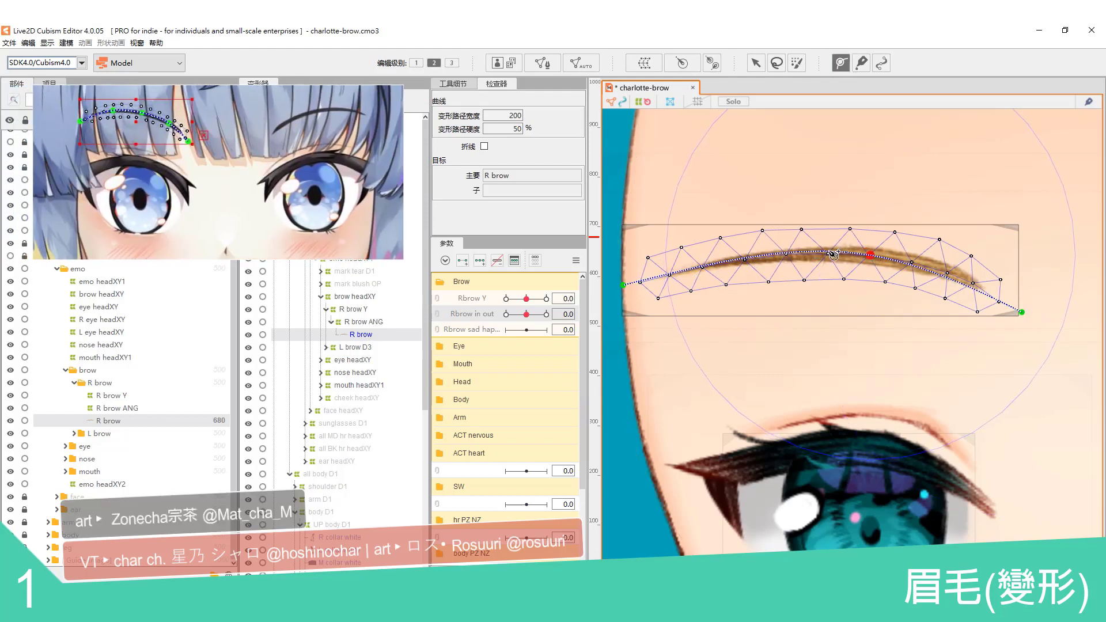
# Step: Add a deform path point on each side of the brow's middle point and adjust the points to follow the eyebrow curve
pyautogui.click(942, 271)
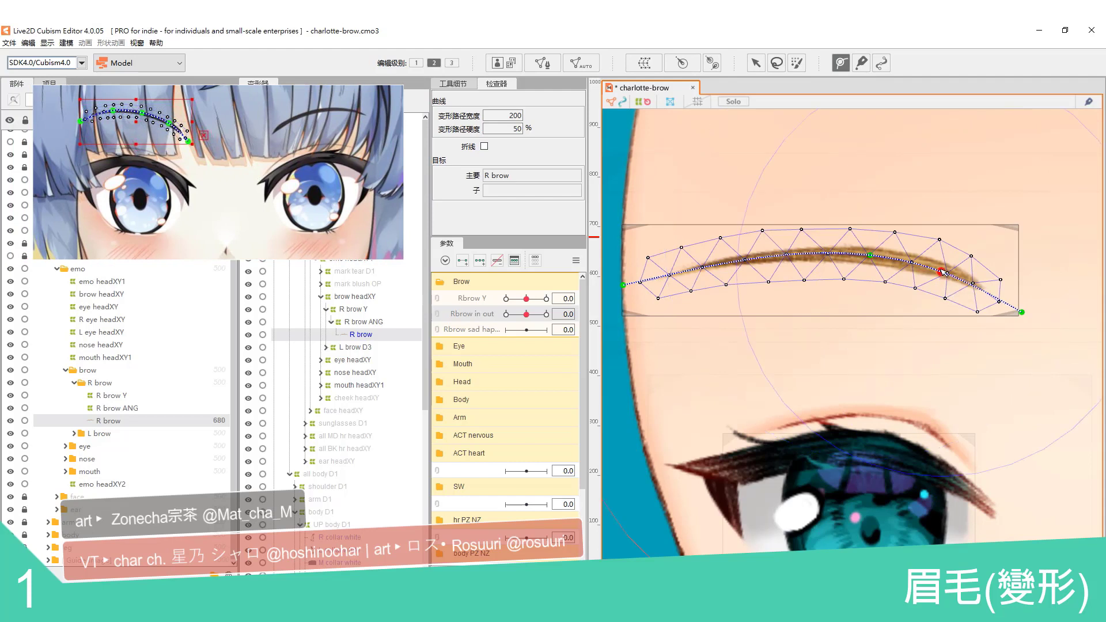
pyautogui.click(748, 260)
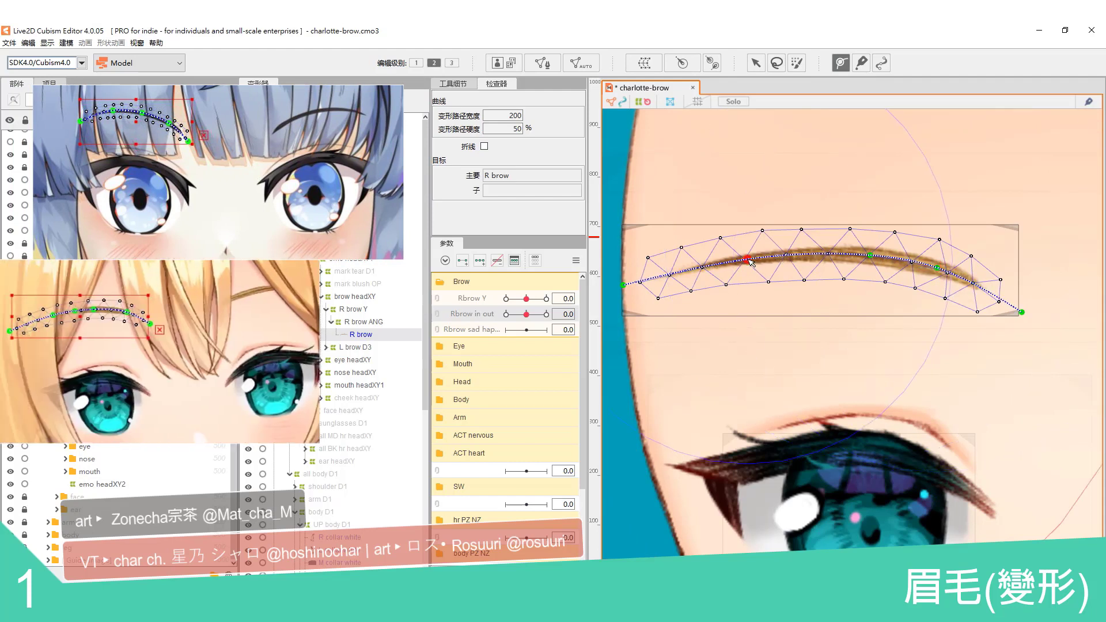
pyautogui.click(870, 255)
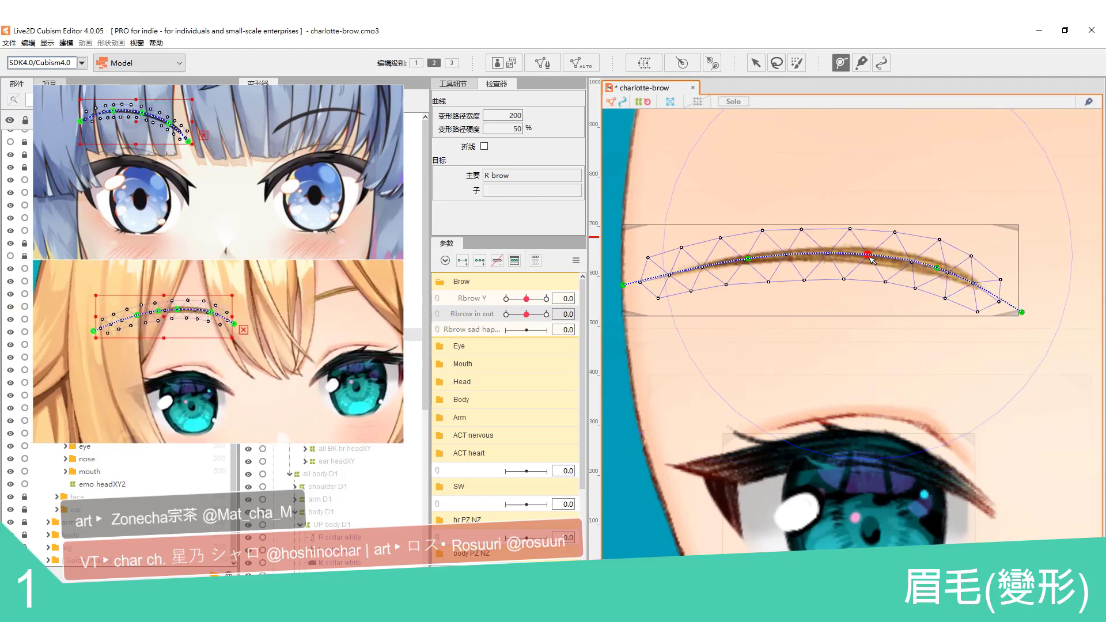
pyautogui.click(931, 267)
pyautogui.click(1018, 315)
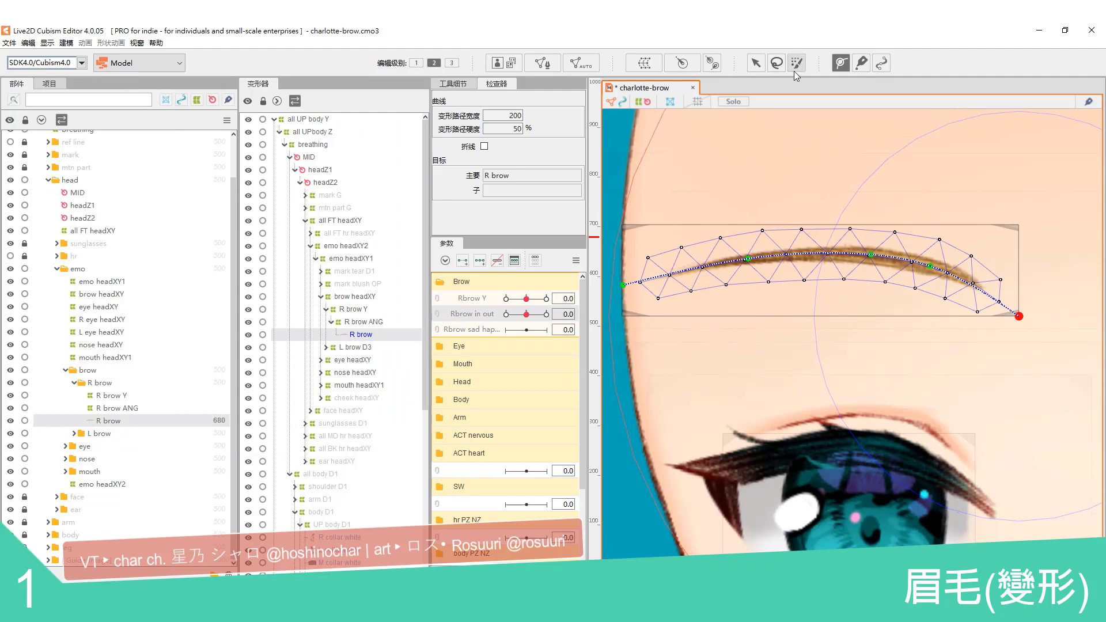
# Step: Add three keys on the Rbrow sad hap... parameter to the R brow mesh
pyautogui.click(756, 62)
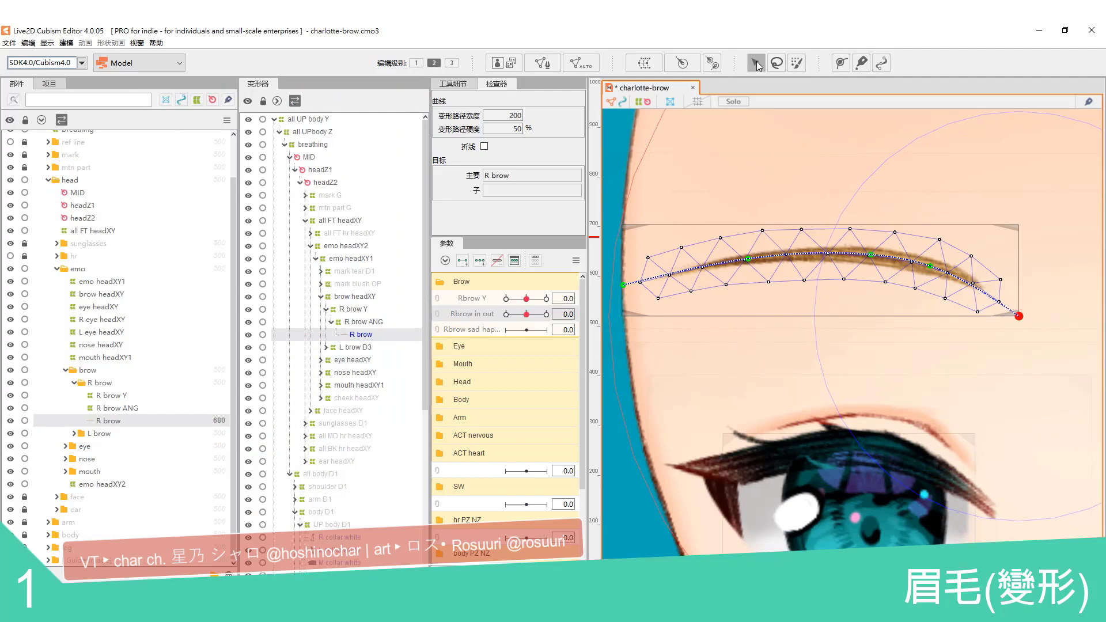
pyautogui.click(526, 330)
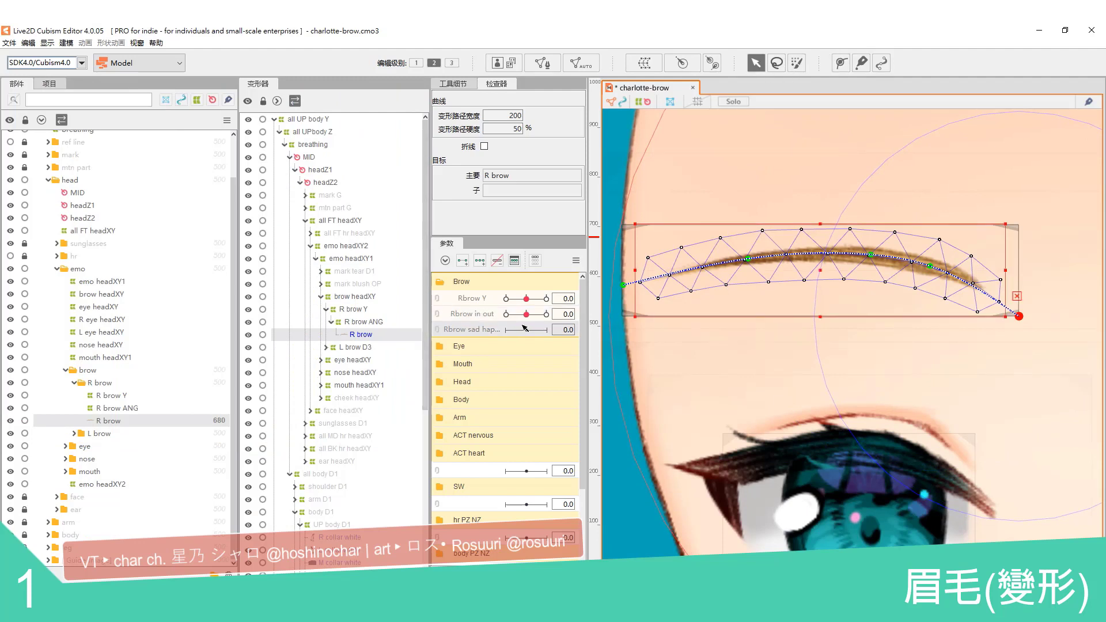
pyautogui.click(479, 260)
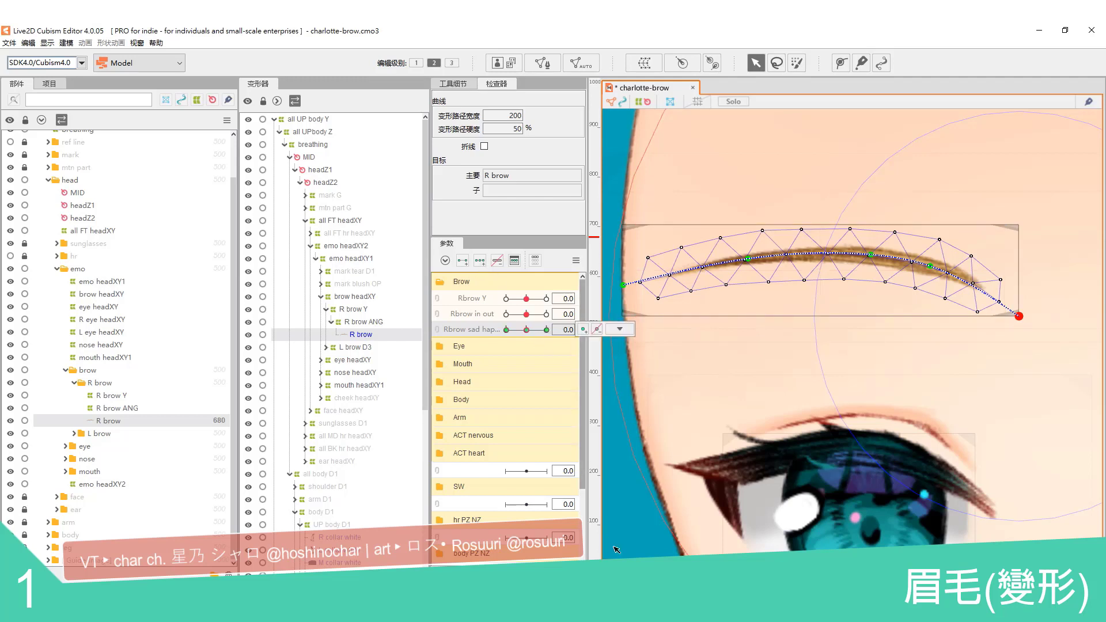
# Step: At the Rbrow sad hap... -1.0 key, lower the whole R brow and raise its outer path points to flatten the arch
pyautogui.click(507, 329)
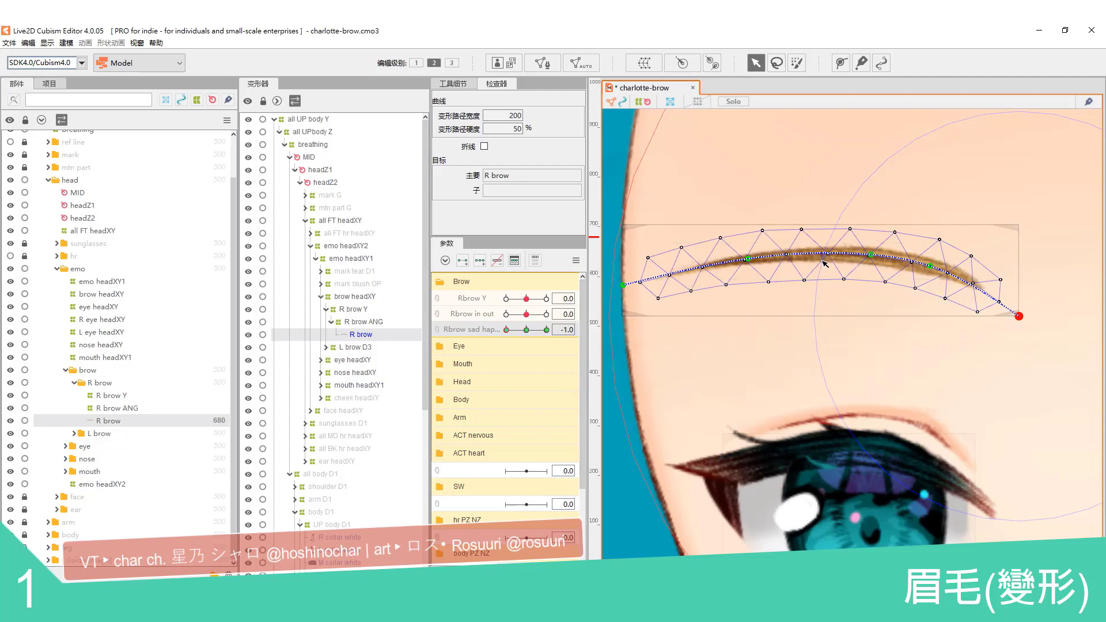
pyautogui.click(839, 266)
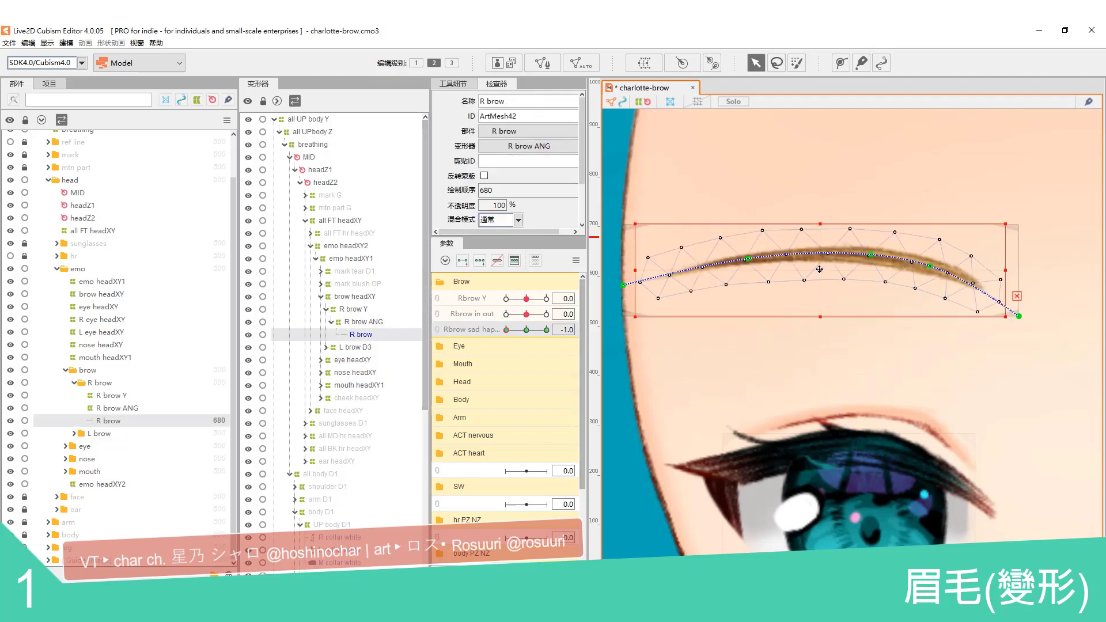
pyautogui.moveTo(839, 266); pyautogui.dragTo(839, 315)
pyautogui.moveTo(623, 333); pyautogui.dragTo(638, 290)
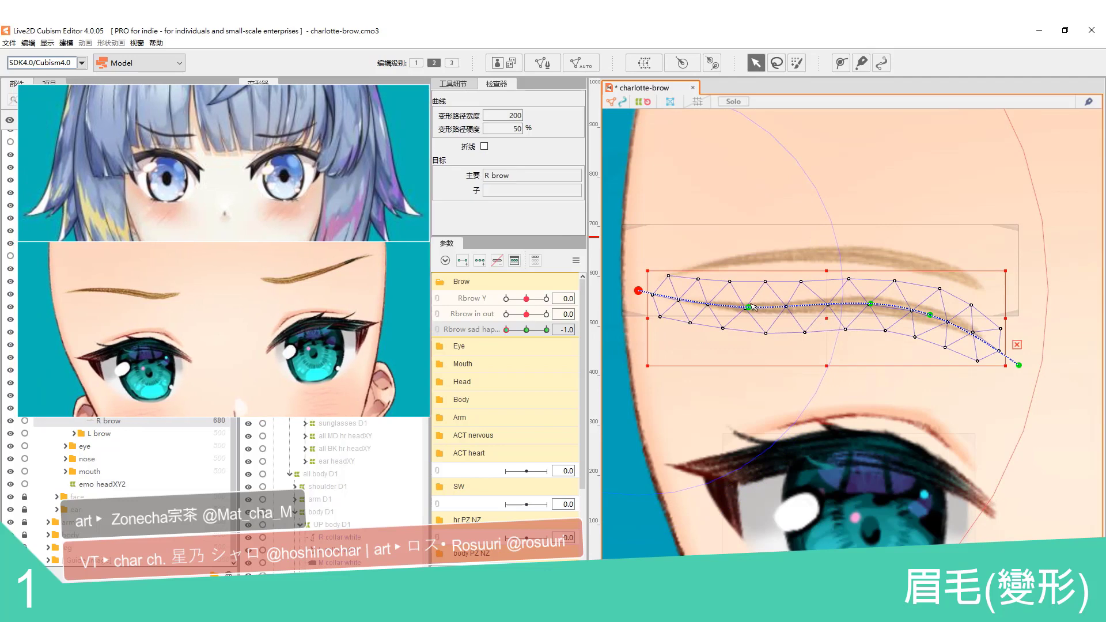
pyautogui.moveTo(748, 307); pyautogui.dragTo(751, 293)
pyautogui.moveTo(638, 291); pyautogui.dragTo(642, 275)
pyautogui.moveTo(750, 293); pyautogui.dragTo(751, 296)
pyautogui.moveTo(870, 303); pyautogui.dragTo(870, 308)
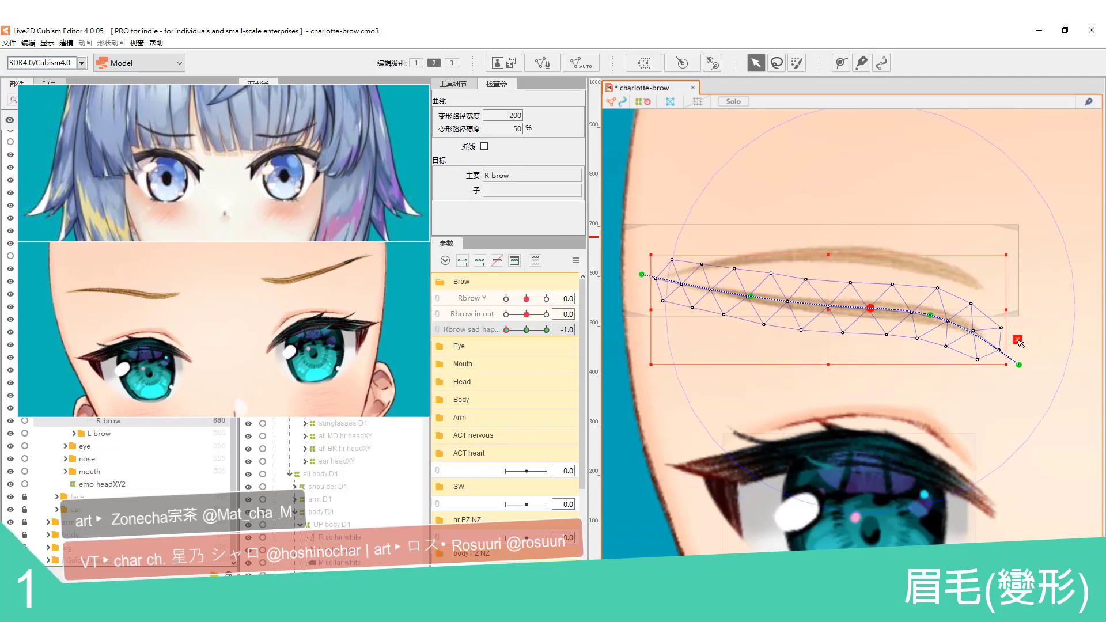
# Step: Lower the path points along the inner half of the R brow and raise the inner tip for an upturned bend
pyautogui.moveTo(1013, 364); pyautogui.dragTo(1021, 334)
pyautogui.hotkey('ctrl', 'z')
pyautogui.moveTo(929, 315); pyautogui.dragTo(929, 327)
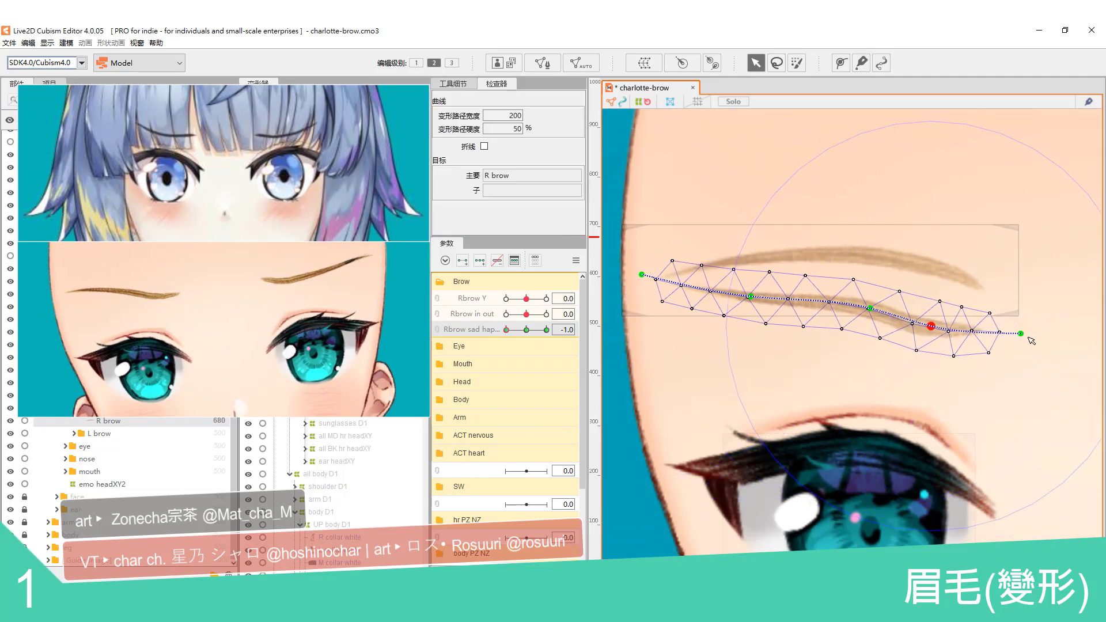
pyautogui.moveTo(1021, 335); pyautogui.dragTo(1019, 326)
pyautogui.moveTo(870, 308); pyautogui.dragTo(867, 326)
pyautogui.moveTo(1018, 326); pyautogui.dragTo(1022, 314)
pyautogui.moveTo(929, 327); pyautogui.dragTo(929, 335)
pyautogui.moveTo(865, 325); pyautogui.dragTo(865, 327)
pyautogui.moveTo(751, 297); pyautogui.dragTo(749, 299)
# Step: Set Rbrow sad hap... to 1.0 and move the whole R brow mesh upward above its default position
pyautogui.moveTo(515, 329); pyautogui.dragTo(546, 329)
pyautogui.click(823, 240)
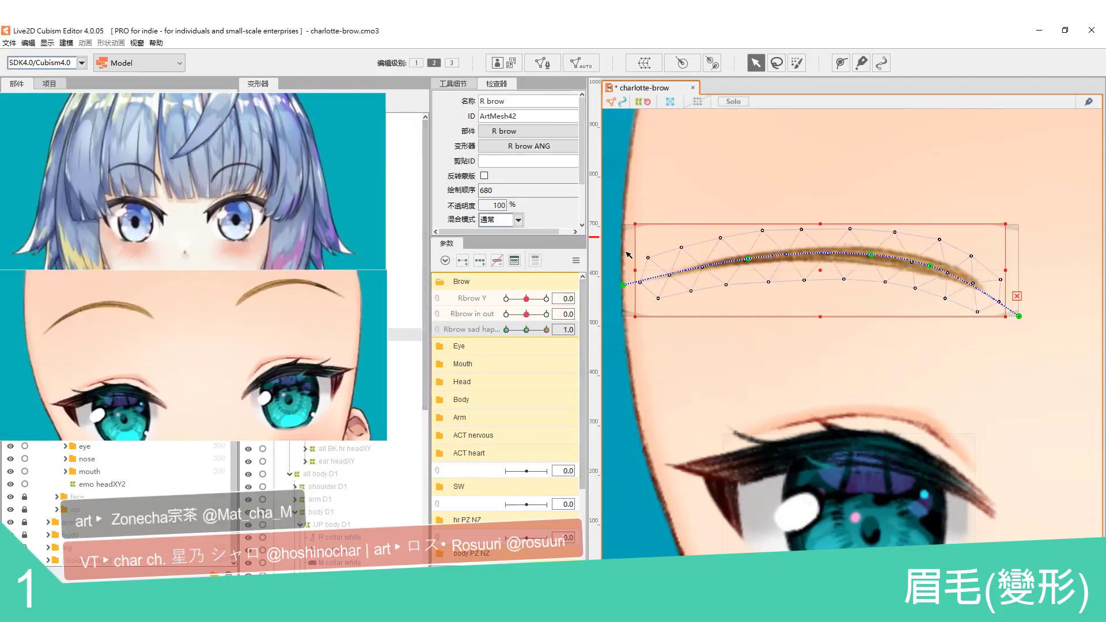
pyautogui.moveTo(824, 241); pyautogui.dragTo(823, 214)
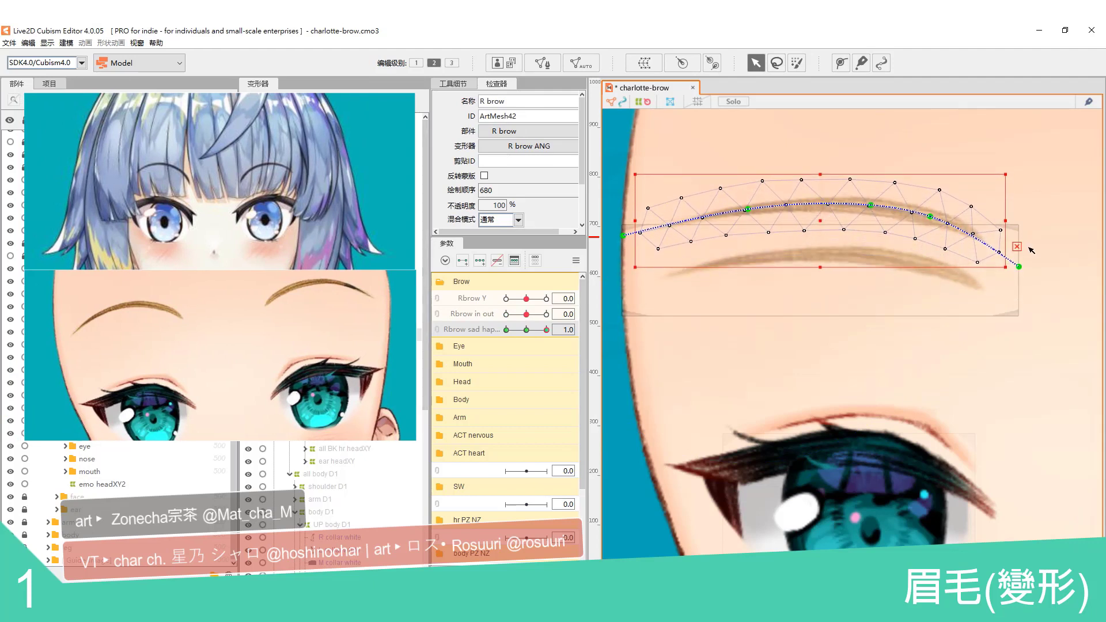
pyautogui.click(1016, 247)
# Step: Lower both ends of the raised R brow path and adjust the points between them into a rounder arch
pyautogui.moveTo(623, 236); pyautogui.dragTo(630, 266)
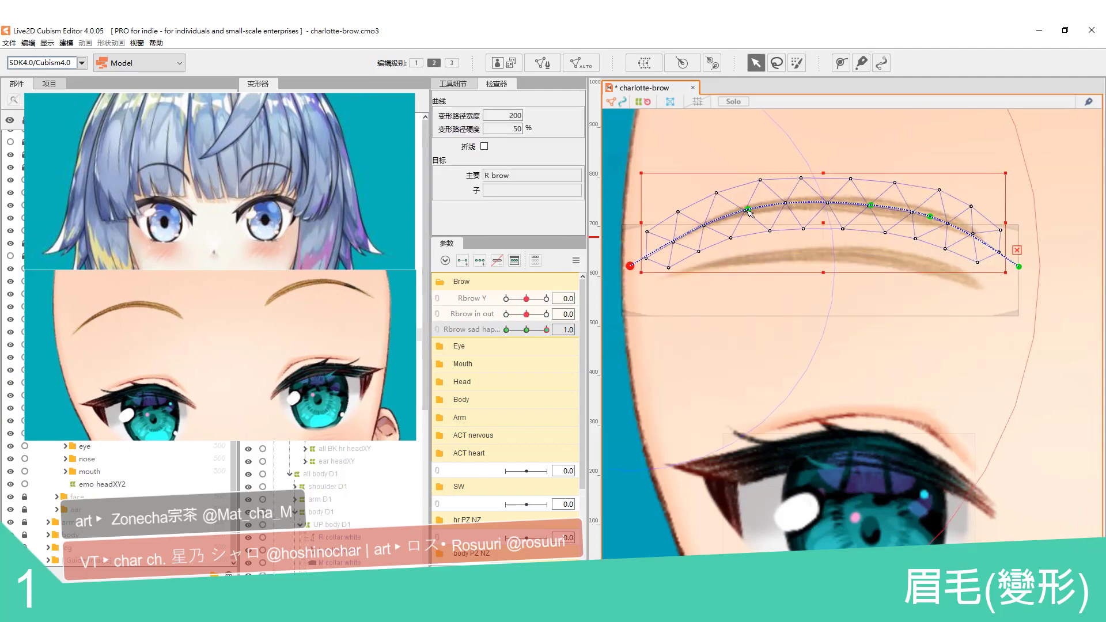
pyautogui.moveTo(748, 209); pyautogui.dragTo(749, 213)
pyautogui.moveTo(631, 266); pyautogui.dragTo(636, 279)
pyautogui.moveTo(749, 214); pyautogui.dragTo(751, 223)
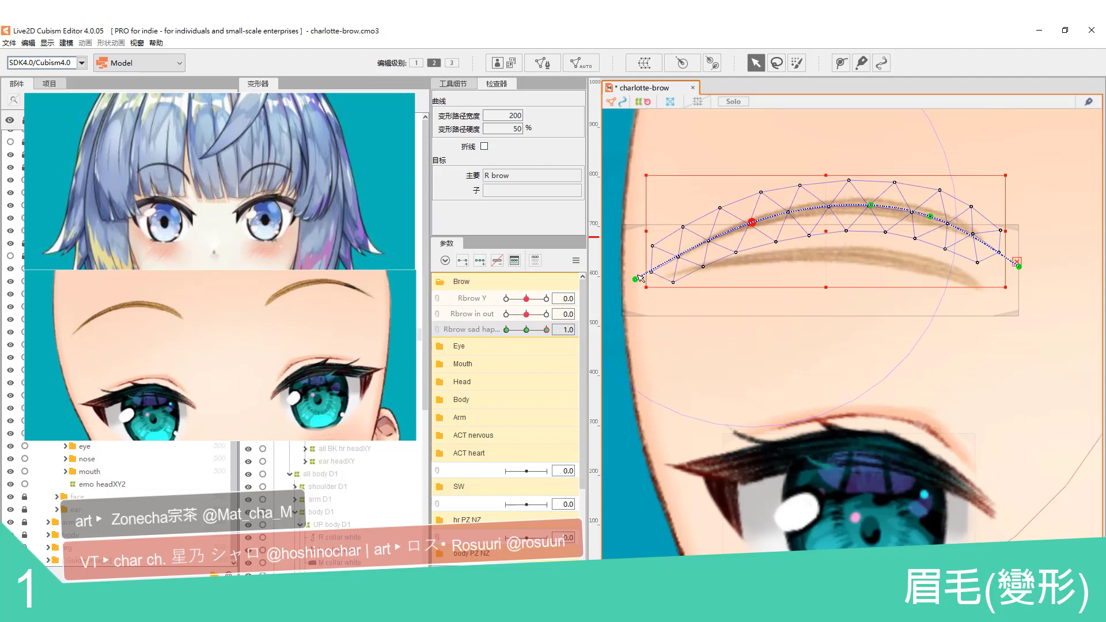
pyautogui.moveTo(636, 280); pyautogui.dragTo(638, 284)
pyautogui.moveTo(870, 205); pyautogui.dragTo(870, 210)
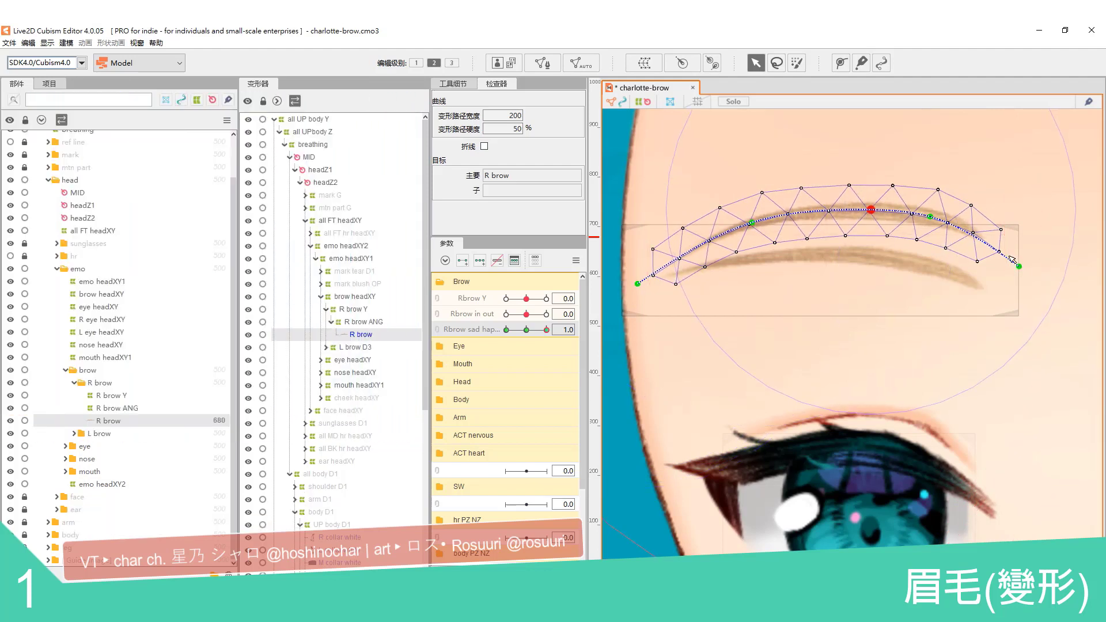
pyautogui.moveTo(1017, 267); pyautogui.dragTo(1009, 286)
pyautogui.moveTo(929, 217); pyautogui.dragTo(931, 223)
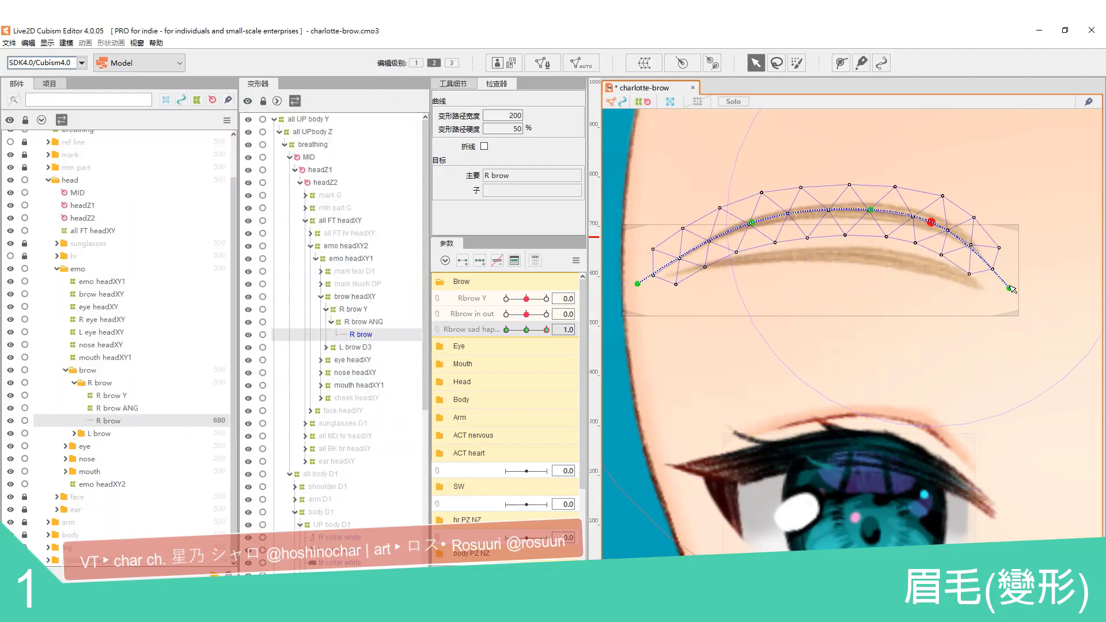
pyautogui.moveTo(1010, 287); pyautogui.dragTo(1008, 293)
# Step: Return Rbrow sad hap... to -1.0 and pull the lower mesh vertex at the brow's inner bend slightly down
pyautogui.click(507, 330)
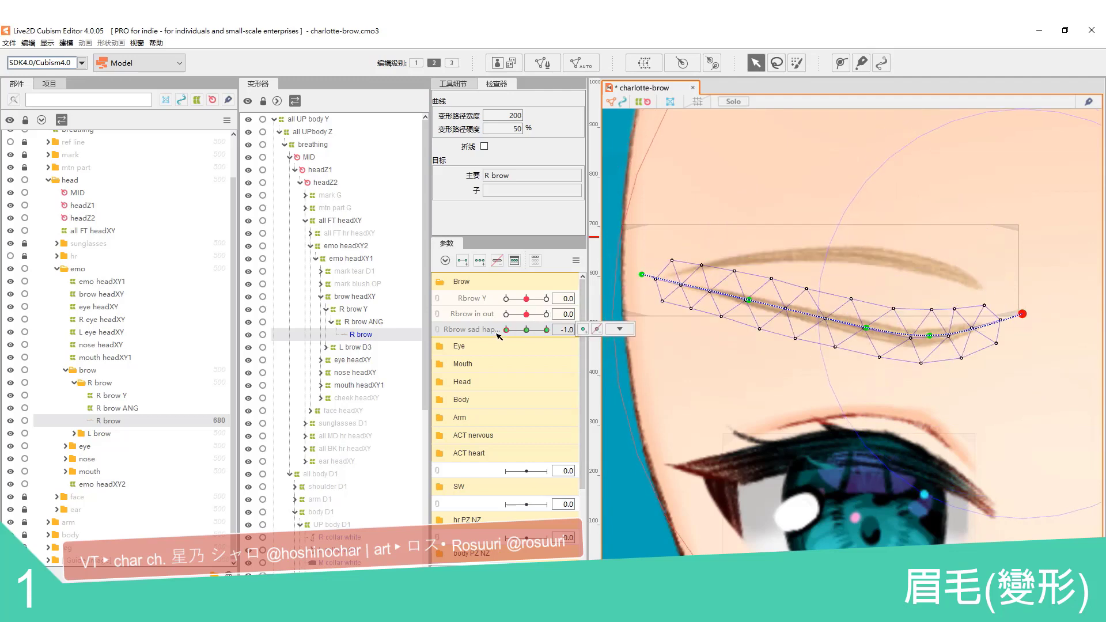
pyautogui.click(700, 365)
pyautogui.moveTo(517, 329); pyautogui.dragTo(487, 333)
pyautogui.scroll(2, 963, 338)
pyautogui.click(929, 338)
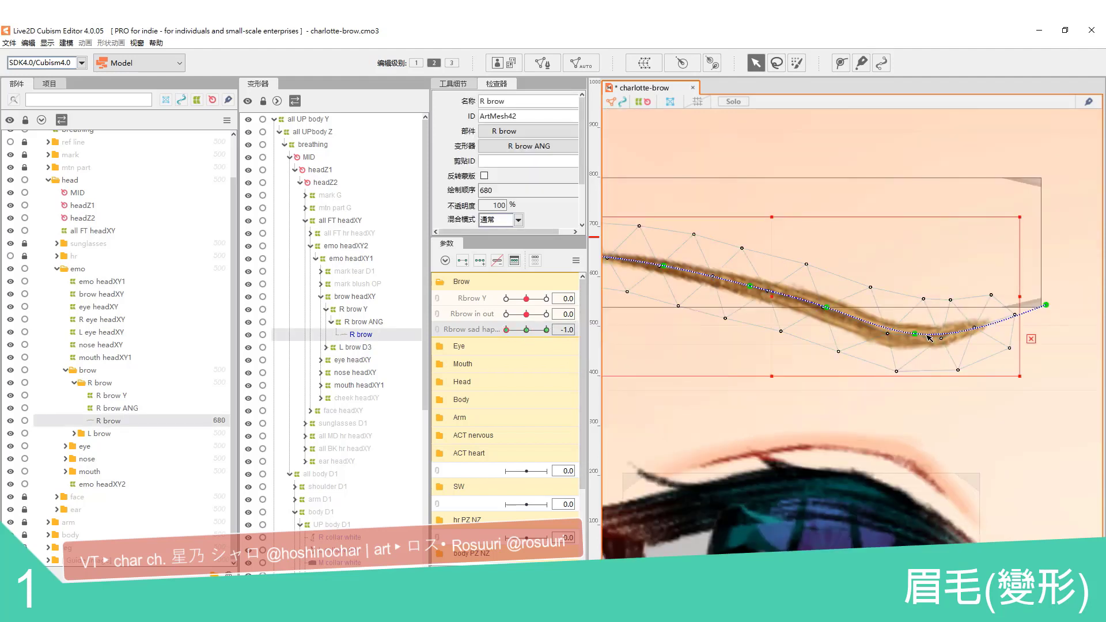
pyautogui.click(1030, 339)
pyautogui.click(915, 334)
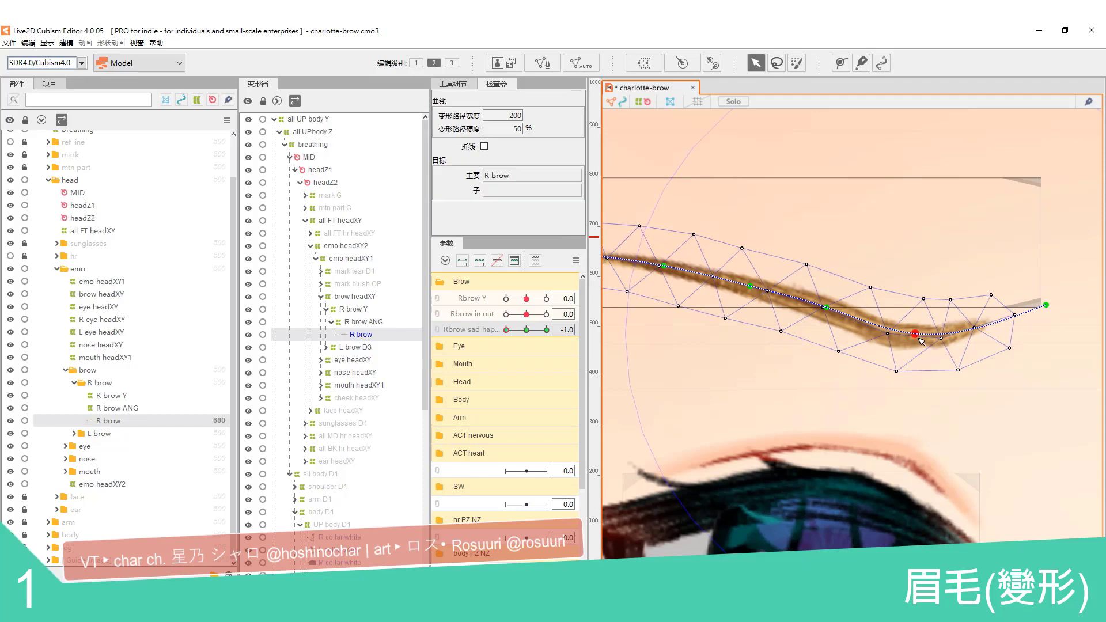
pyautogui.click(919, 341)
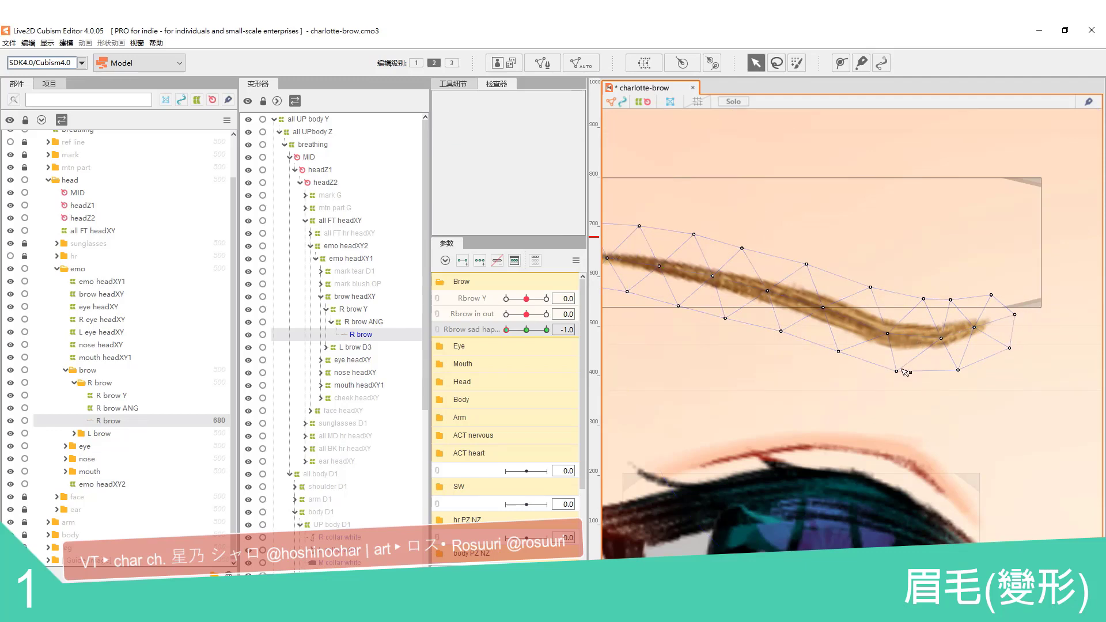
pyautogui.click(919, 325)
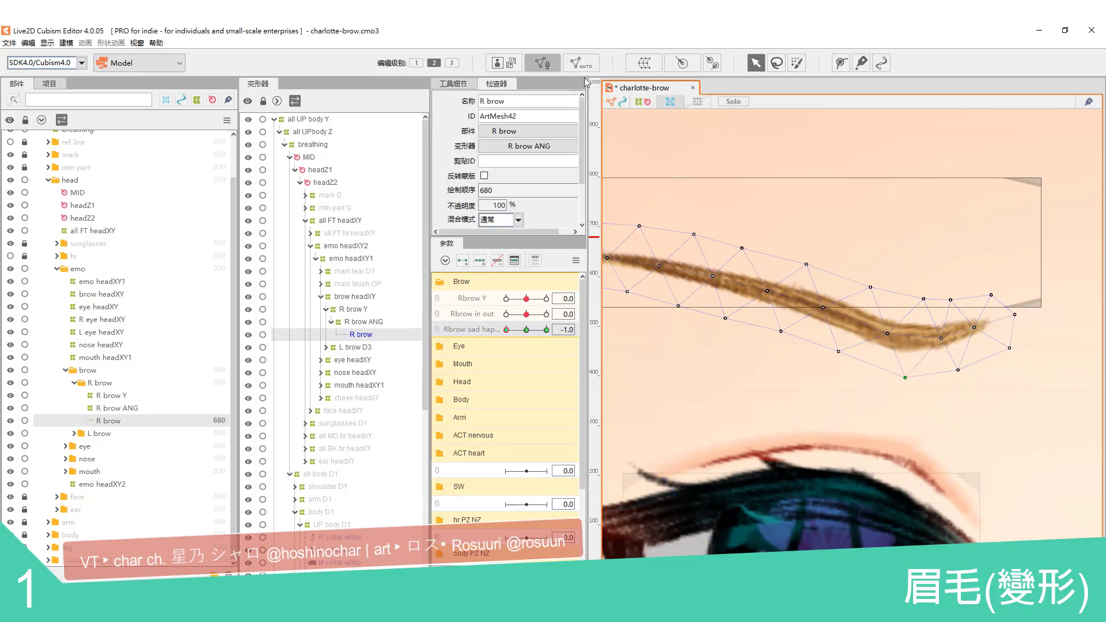
# Step: Add a mesh vertex inside the R brow's inner bend in mesh edit mode and return to the model to refine the bend
pyautogui.doubleClick(921, 339)
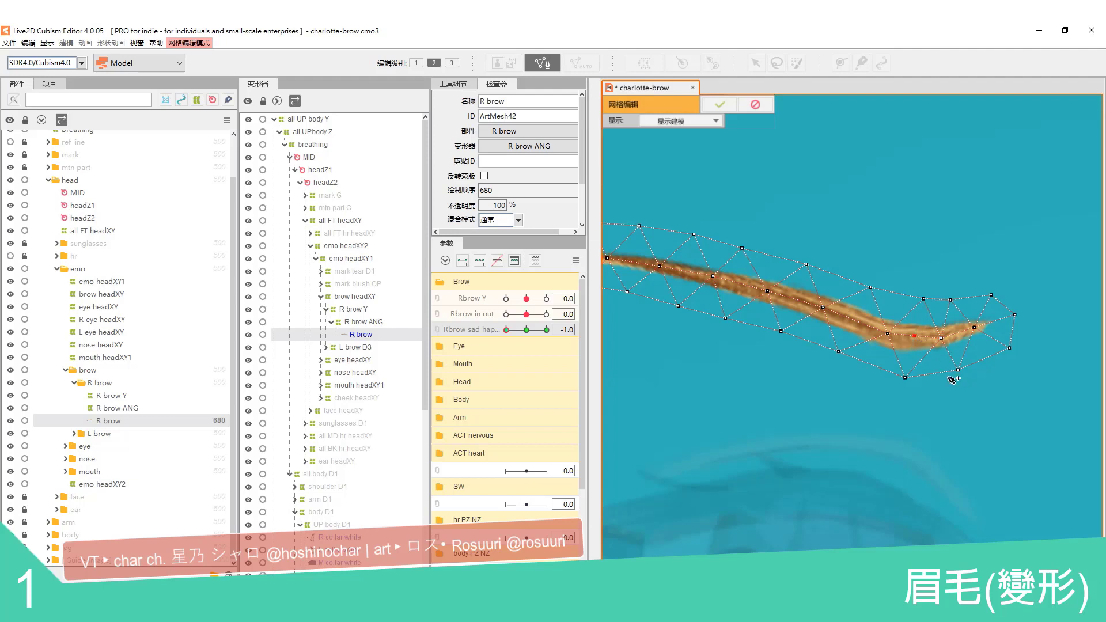
pyautogui.click(754, 106)
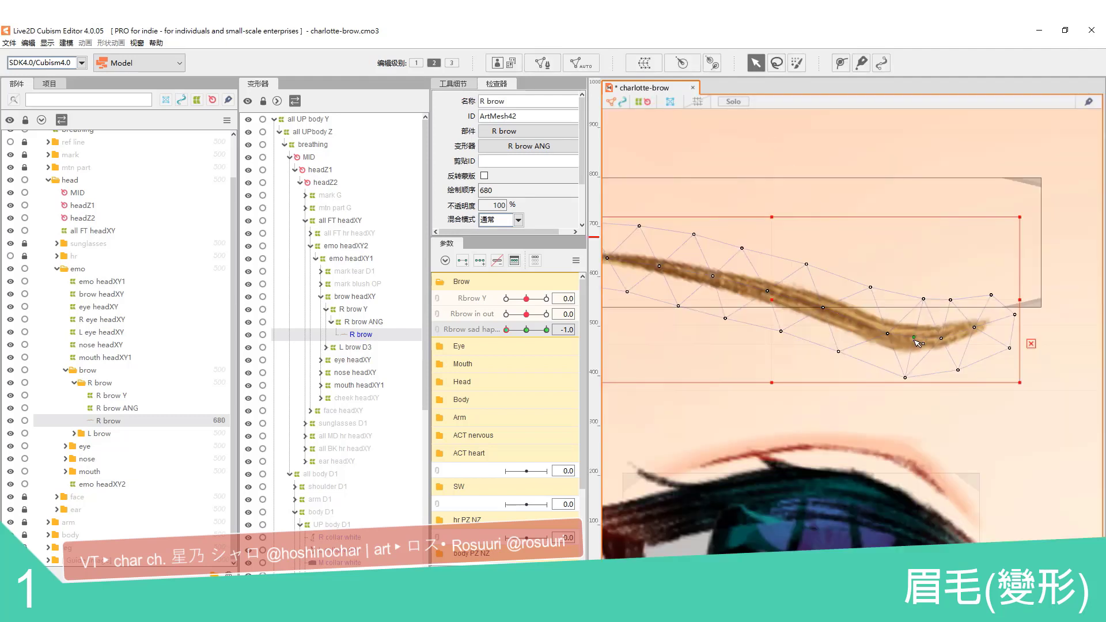
pyautogui.click(957, 370)
# Step: Set Rbrow sad hap... to 1.0 to inspect the raised brow with the edited mesh
pyautogui.moveTo(506, 329); pyautogui.dragTo(554, 329)
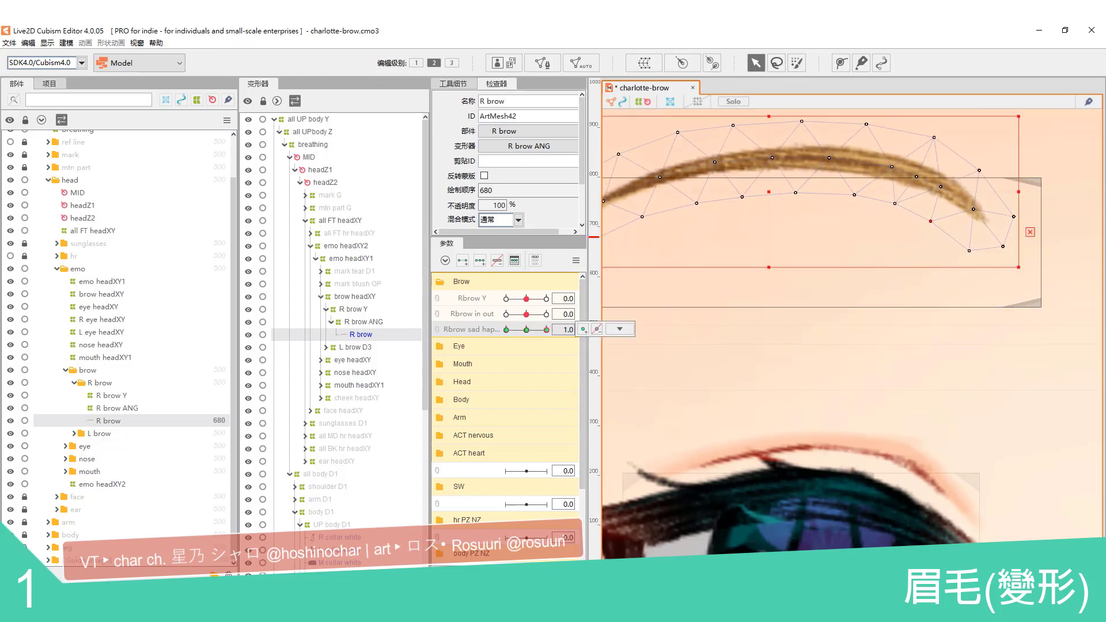
pyautogui.scroll(-5, 845, 346)
pyautogui.moveTo(766, 424); pyautogui.dragTo(703, 412)
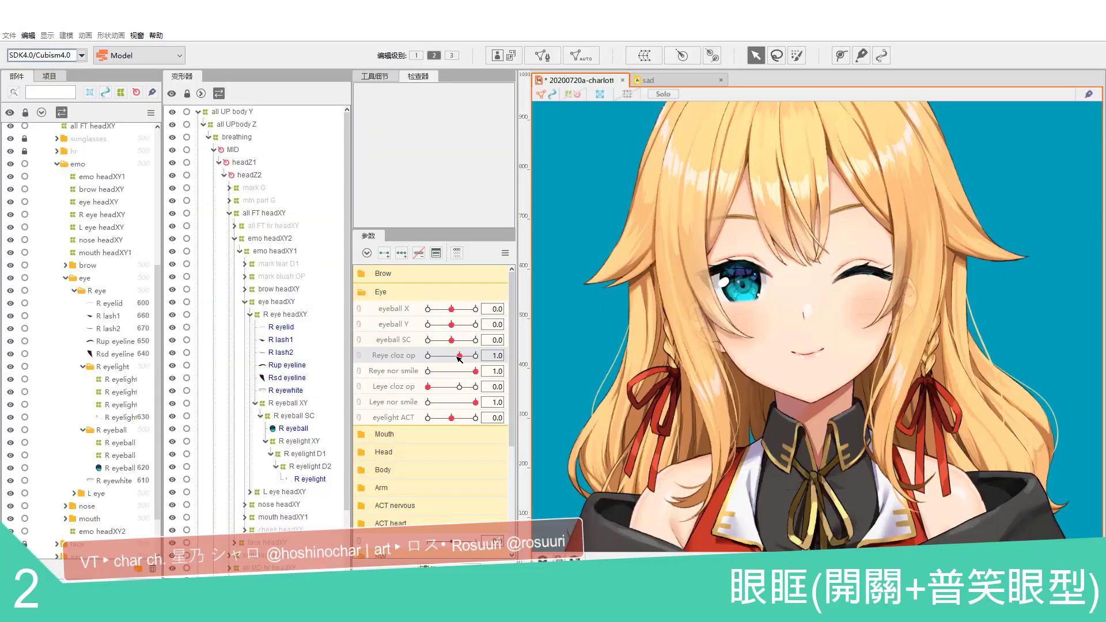
# Step: Preview the right eye's opening, closing and smile shapes on the full model with Reye cloz op and Reye nor smile
pyautogui.moveTo(459, 358); pyautogui.dragTo(410, 380)
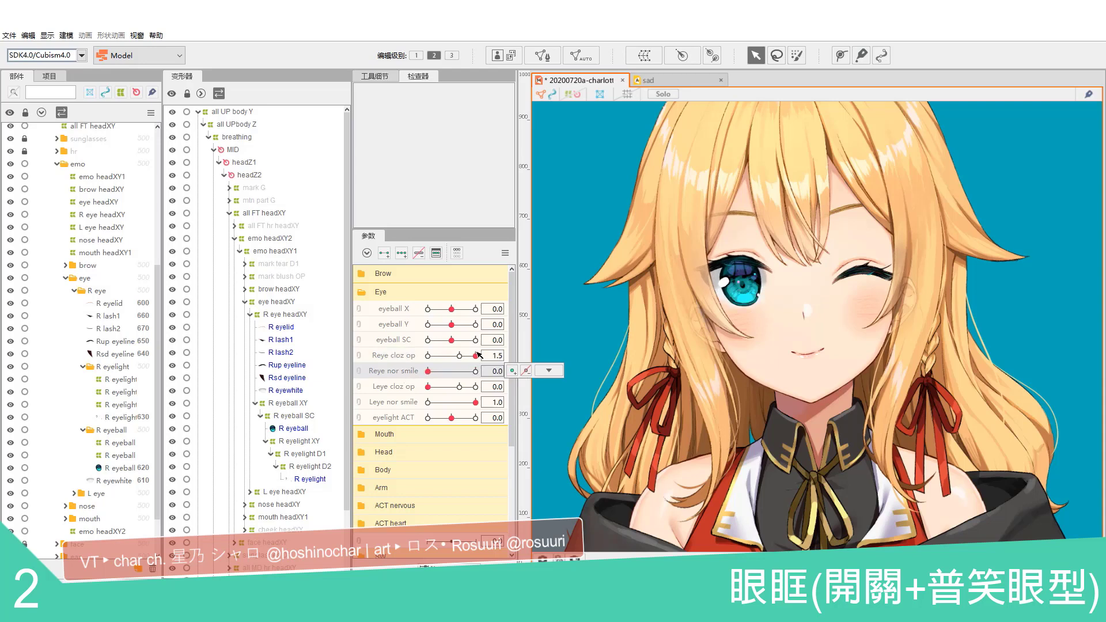
pyautogui.moveTo(478, 354); pyautogui.dragTo(436, 361)
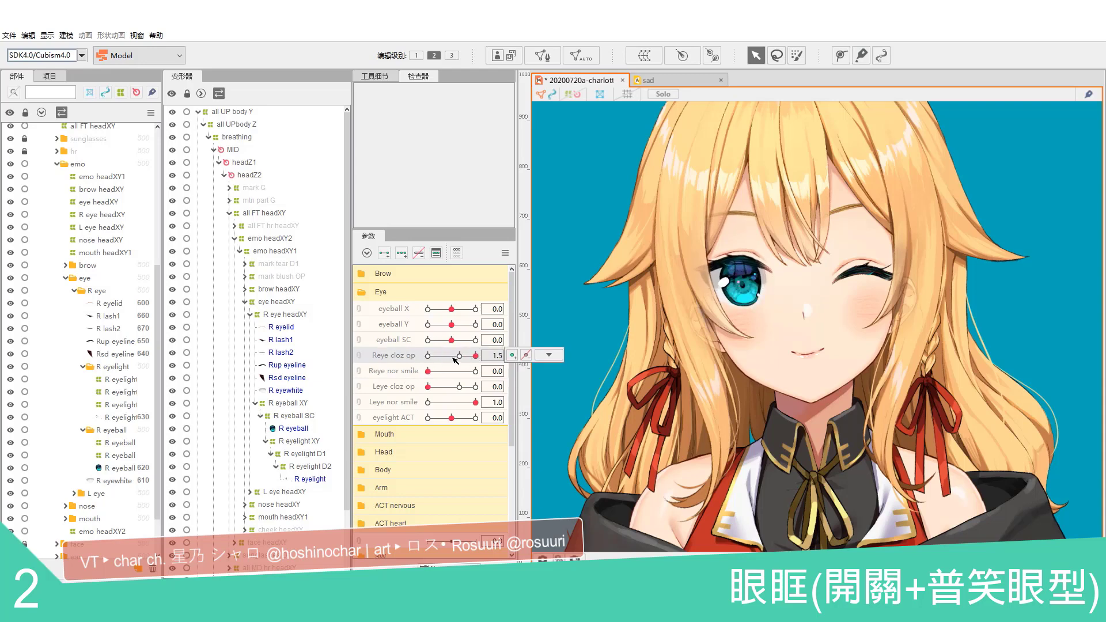
pyautogui.moveTo(459, 356); pyautogui.dragTo(456, 352)
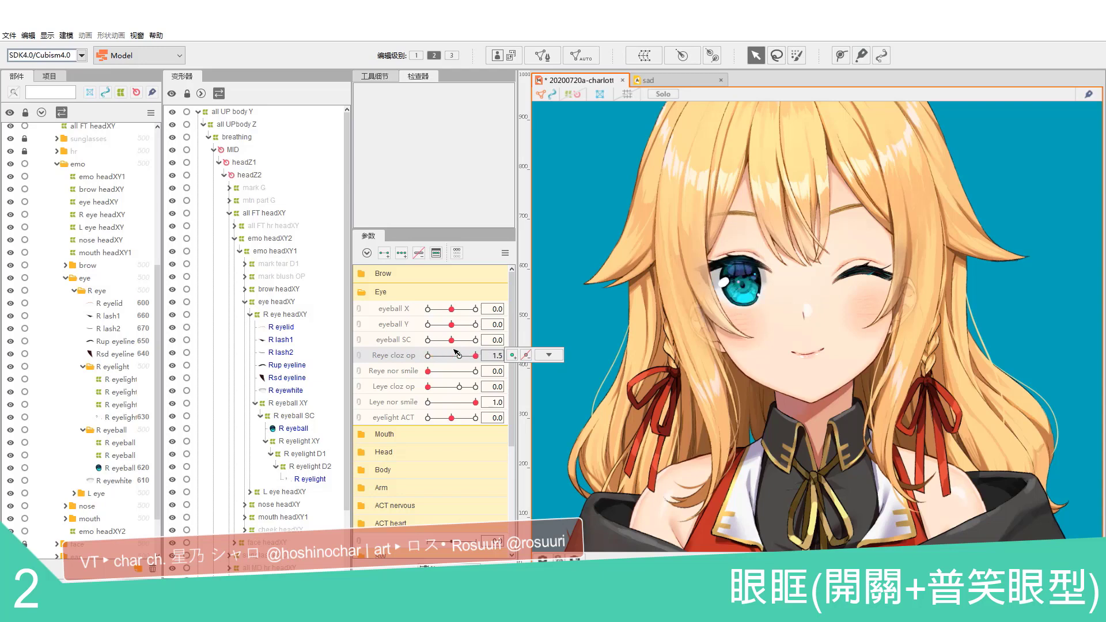
pyautogui.click(358, 357)
pyautogui.moveTo(475, 390)
pyautogui.mouseDown()
pyautogui.moveTo(428, 398)
pyautogui.moveTo(427, 356)
pyautogui.moveTo(459, 386)
pyautogui.mouseUp()
pyautogui.moveTo(463, 343); pyautogui.dragTo(458, 384)
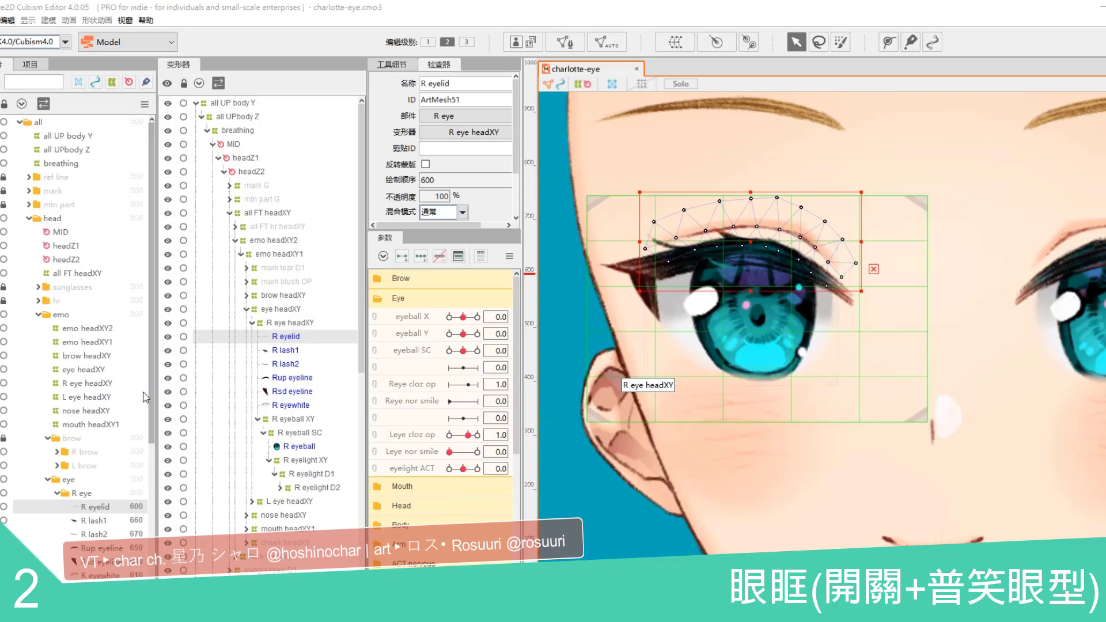
# Step: In charlotte-eye, hide and lock the right eye's eyelid, lashes, side eyeline, eyelight and eyeball, keeping Rup eyeline and R eyewhite editable
pyautogui.scroll(-5, 95, 345)
pyautogui.click(97, 347)
pyautogui.click(97, 335)
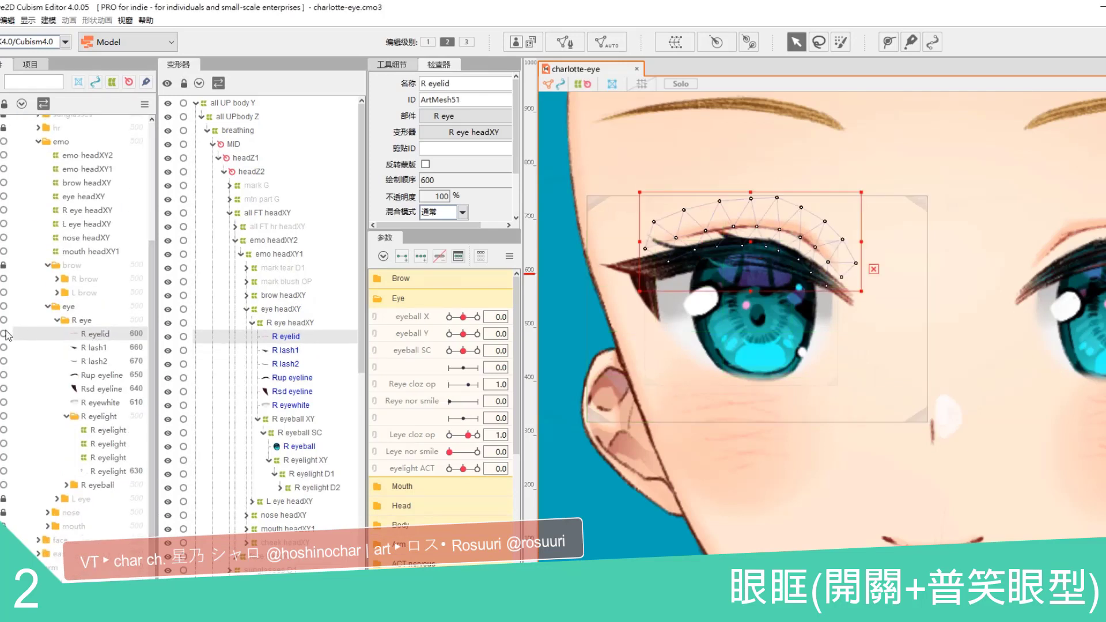
pyautogui.click(98, 348)
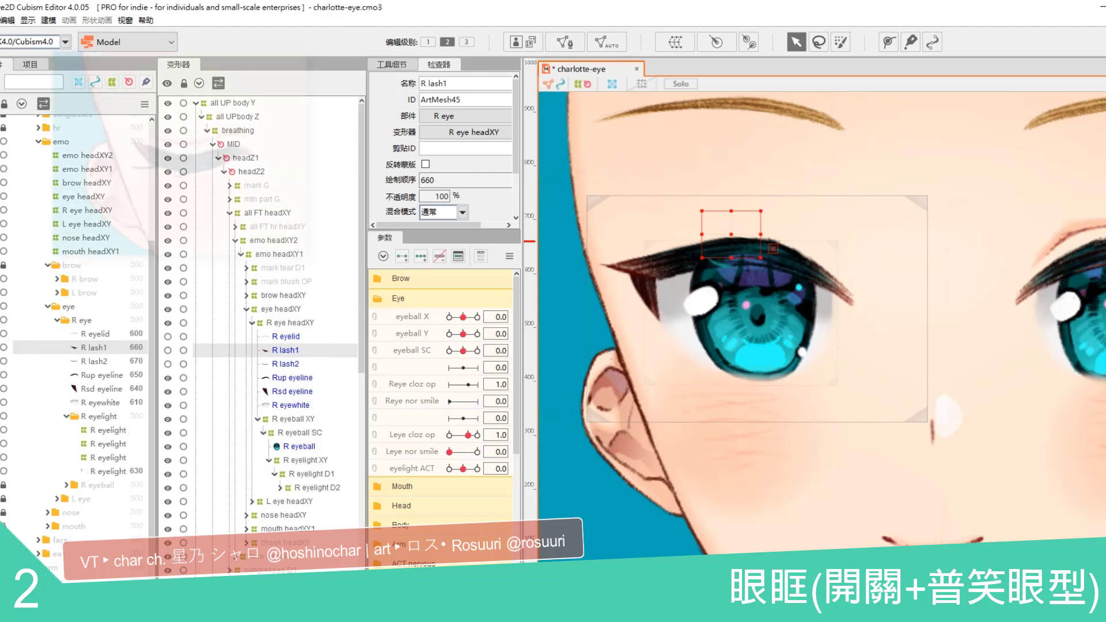
pyautogui.click(68, 416)
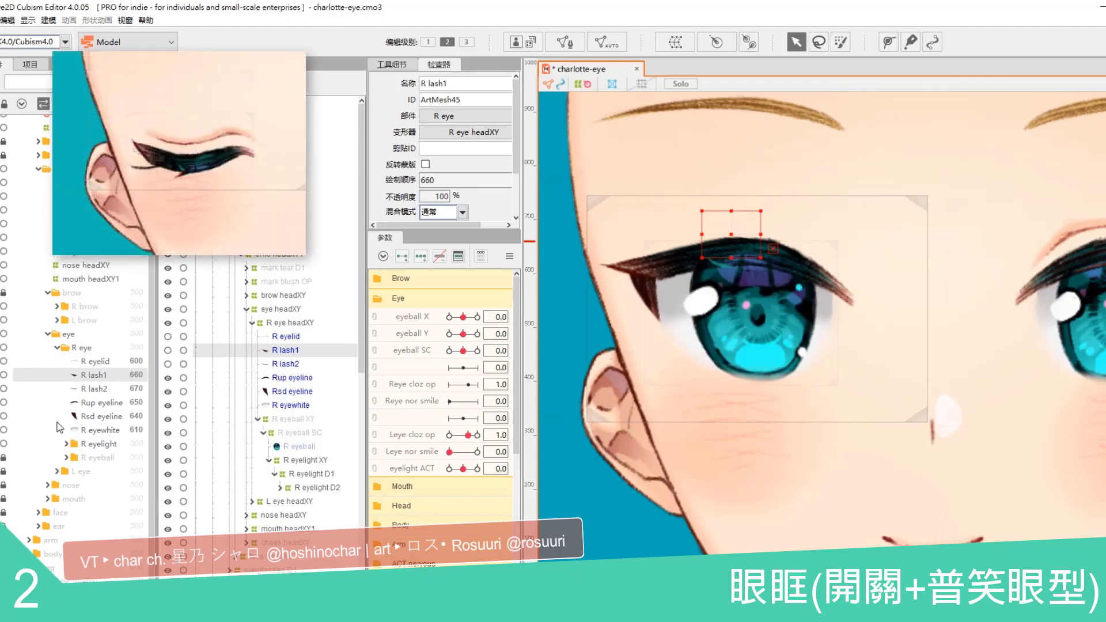
pyautogui.click(4, 444)
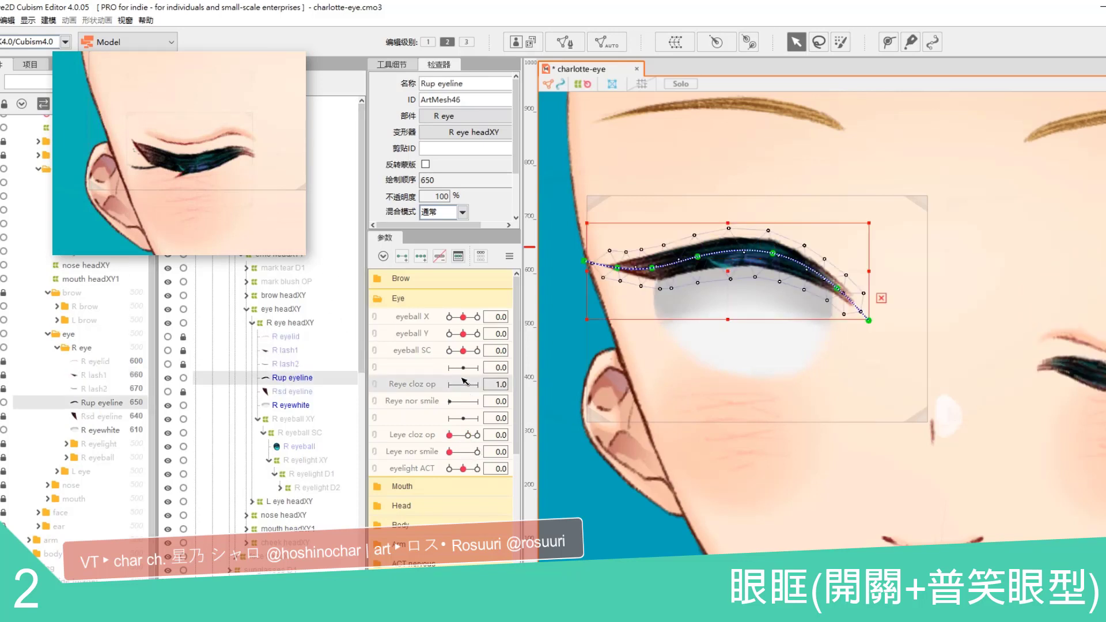
# Step: Add keys at 0.0, 1.0 and 1.5 on Reye cloz op to Rup eyeline
pyautogui.click(459, 256)
pyautogui.click(393, 237)
pyautogui.click(575, 280)
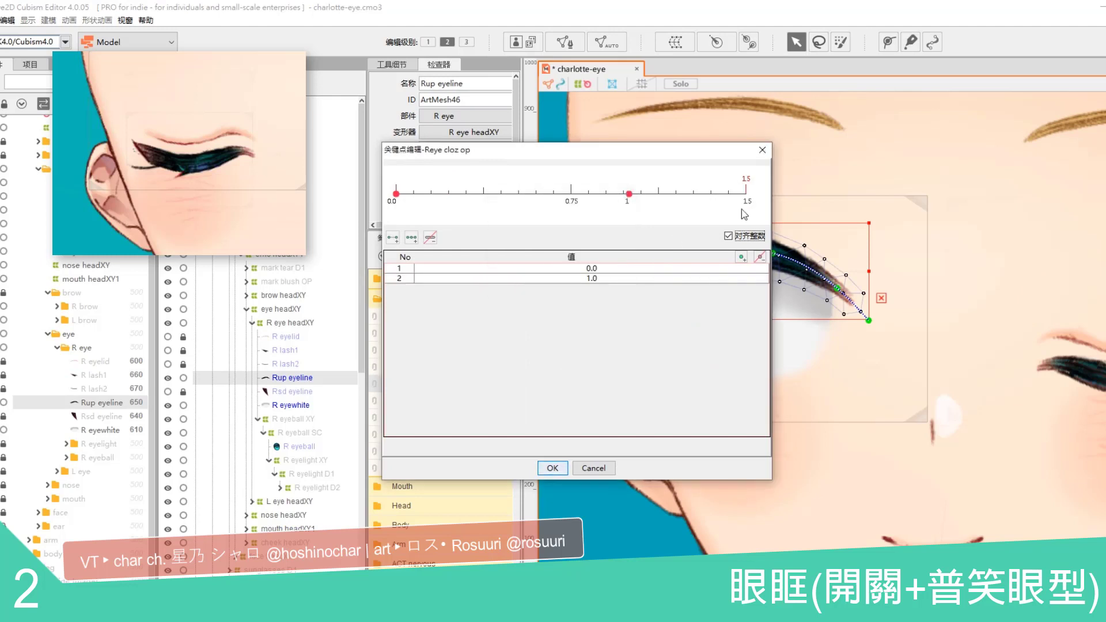
pyautogui.click(744, 214)
pyautogui.click(552, 468)
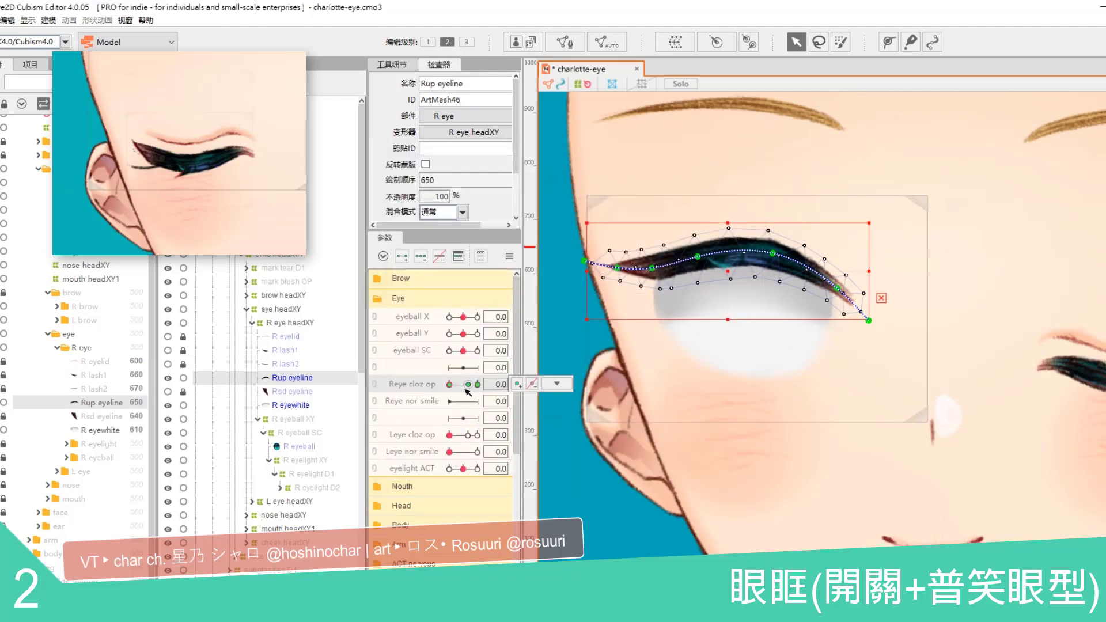
# Step: At the Reye cloz op 0.0 key, move Rup eyeline down below the eye white and lift its inner path points
pyautogui.moveTo(723, 284); pyautogui.dragTo(724, 399)
pyautogui.moveTo(868, 434); pyautogui.dragTo(867, 328)
pyautogui.moveTo(837, 403); pyautogui.dragTo(771, 365)
pyautogui.moveTo(652, 382); pyautogui.dragTo(628, 349)
pyautogui.moveTo(584, 375); pyautogui.dragTo(593, 352)
# Step: Lift the outer end of the Rup eyeline path and adjust the middle points into a smooth downward-bowed closed-eye curve
pyautogui.moveTo(657, 367); pyautogui.dragTo(702, 365)
pyautogui.moveTo(659, 360); pyautogui.dragTo(629, 309)
pyautogui.moveTo(634, 342); pyautogui.dragTo(666, 357)
pyautogui.moveTo(702, 365); pyautogui.dragTo(702, 368)
pyautogui.moveTo(772, 365); pyautogui.dragTo(772, 367)
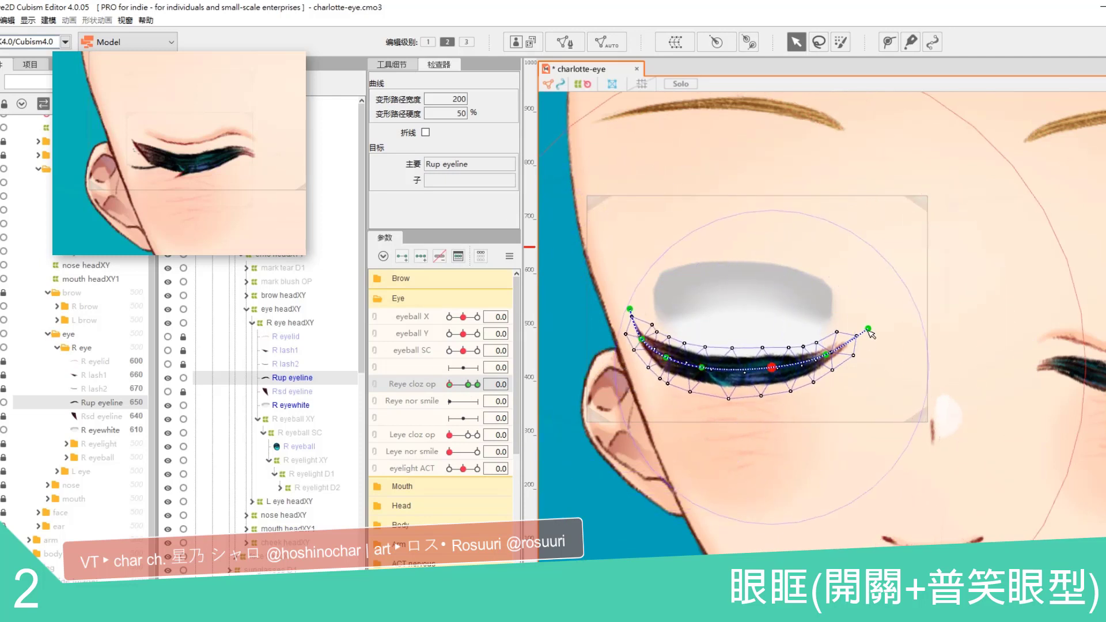
# Step: Pull the inner tip of the Rup eyeline path down and fine-tune the outer points, then select the Rup eyeline mesh
pyautogui.moveTo(868, 328); pyautogui.dragTo(827, 352)
pyautogui.moveTo(665, 357); pyautogui.dragTo(666, 355)
pyautogui.moveTo(629, 309); pyautogui.dragTo(633, 309)
pyautogui.click(311, 378)
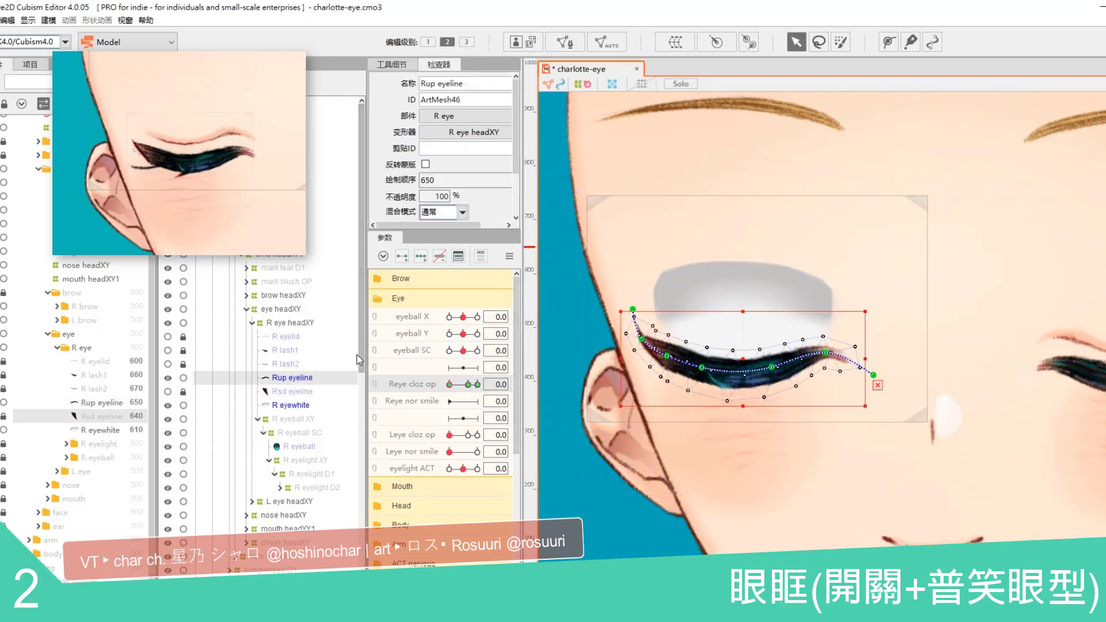
# Step: Fine-tune the inner and outer points of the Rup eyeline deform path at the Reye cloz op 0.0 key
pyautogui.moveTo(620, 358); pyautogui.dragTo(631, 358)
pyautogui.click(609, 468)
pyautogui.moveTo(609, 467); pyautogui.dragTo(543, 458)
pyautogui.moveTo(460, 384); pyautogui.dragTo(435, 386)
pyautogui.click(788, 343)
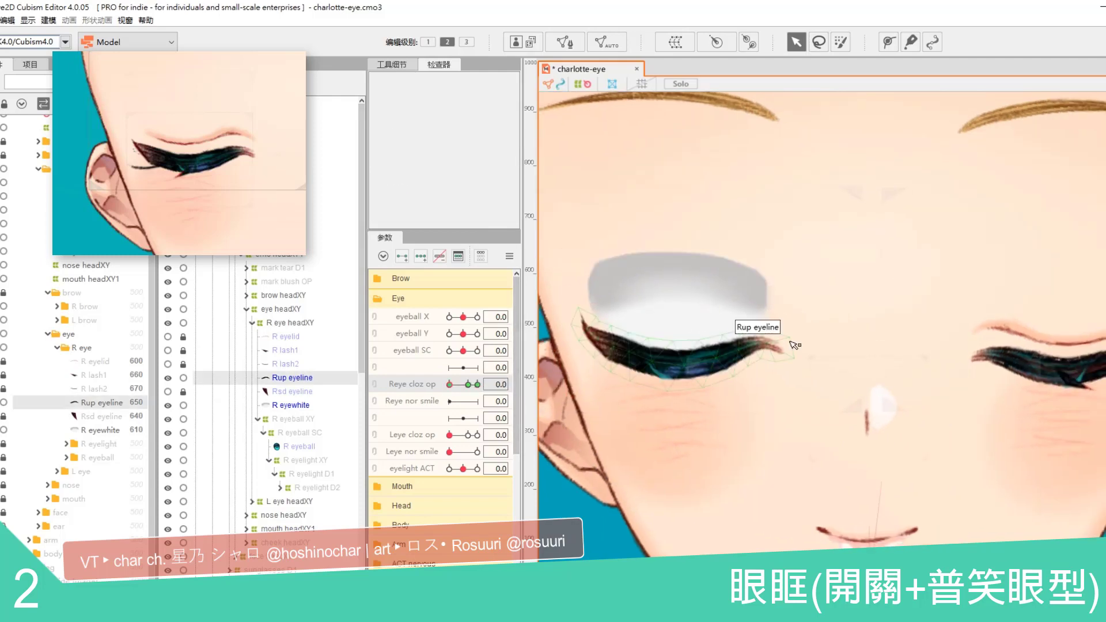
pyautogui.click(807, 368)
pyautogui.moveTo(762, 343); pyautogui.dragTo(763, 346)
pyautogui.moveTo(634, 311); pyautogui.dragTo(641, 289)
pyautogui.moveTo(583, 278); pyautogui.dragTo(572, 295)
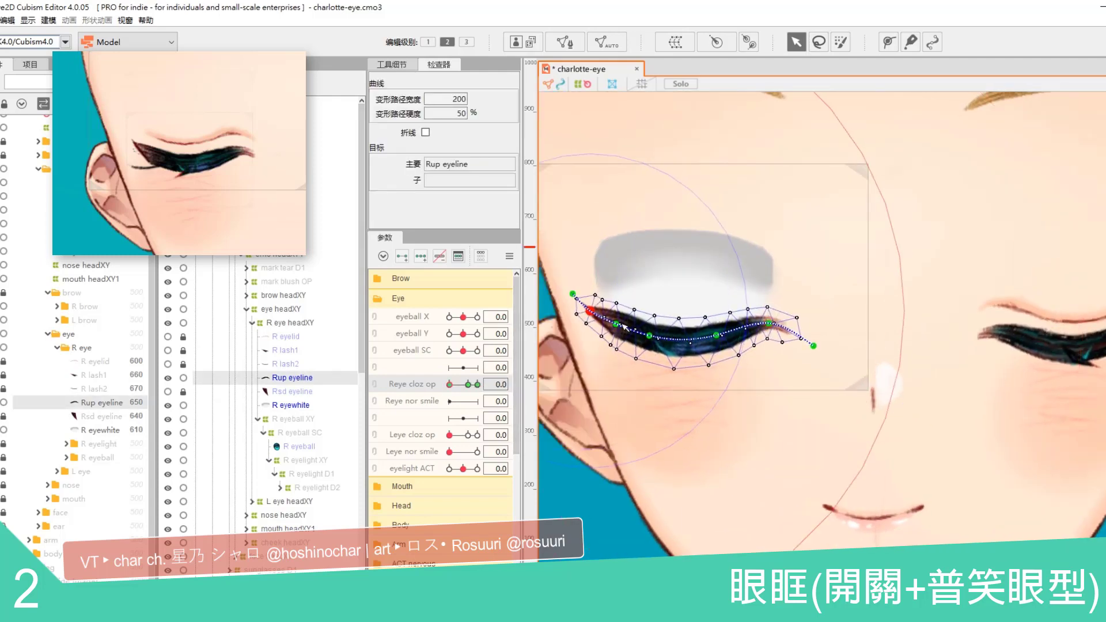
pyautogui.moveTo(634, 276); pyautogui.dragTo(712, 278)
# Step: At the Reye cloz op 1.5 key, move the Rup eyeline mesh up above the eye white and widen it slightly
pyautogui.moveTo(449, 384); pyautogui.dragTo(484, 383)
pyautogui.click(299, 380)
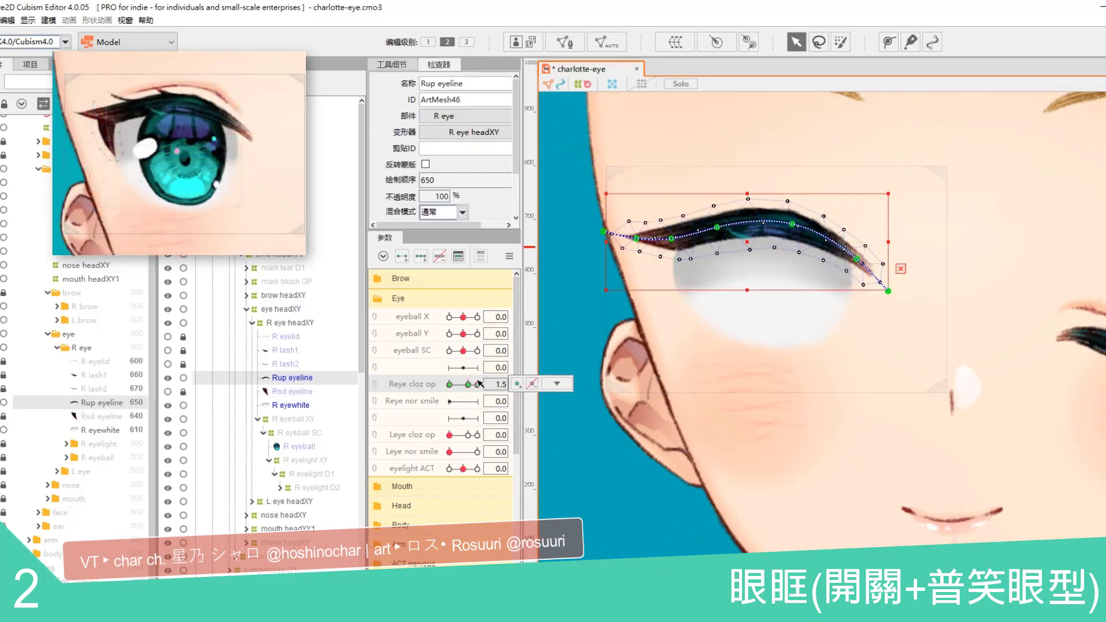
pyautogui.moveTo(749, 235); pyautogui.dragTo(734, 227)
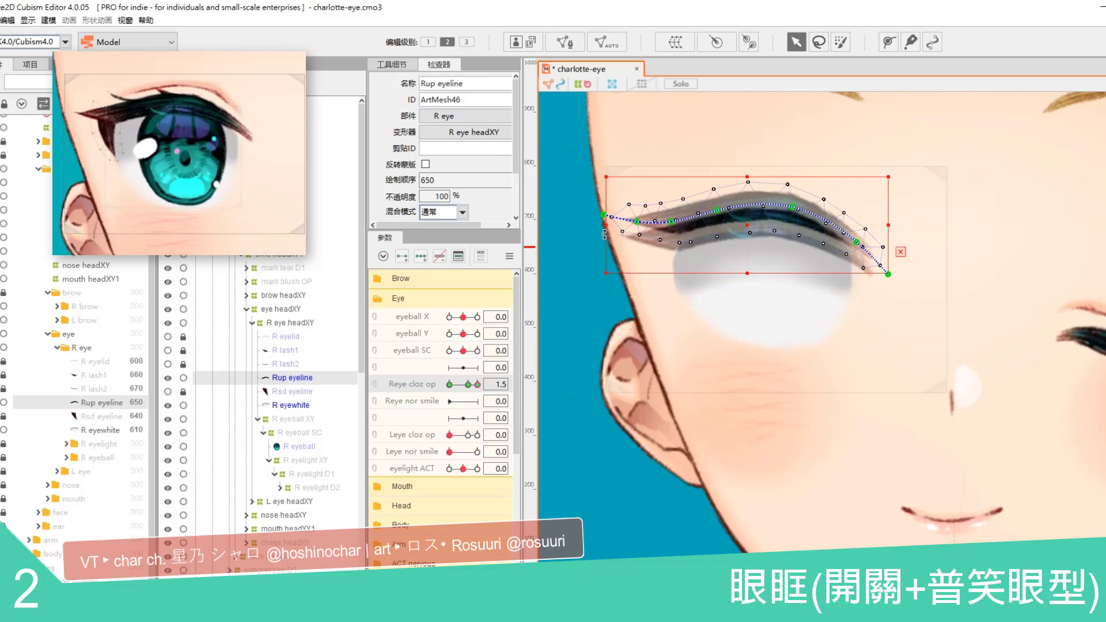
pyautogui.moveTo(604, 234); pyautogui.dragTo(601, 234)
pyautogui.click(901, 252)
# Step: Raise the middle points of the Rup eyeline path into a higher arch at the 1.5 key and lower its outer tip
pyautogui.click(789, 211)
pyautogui.moveTo(791, 207); pyautogui.dragTo(791, 201)
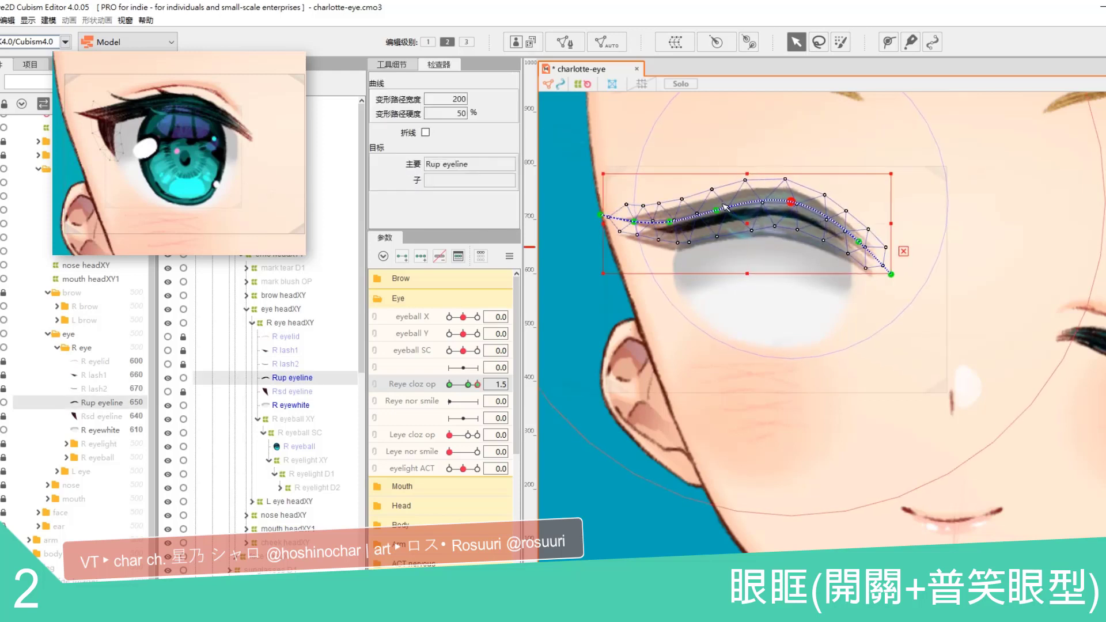
pyautogui.moveTo(716, 210); pyautogui.dragTo(716, 205)
pyautogui.moveTo(791, 202); pyautogui.dragTo(791, 197)
pyautogui.click(903, 251)
pyautogui.moveTo(600, 214); pyautogui.dragTo(633, 225)
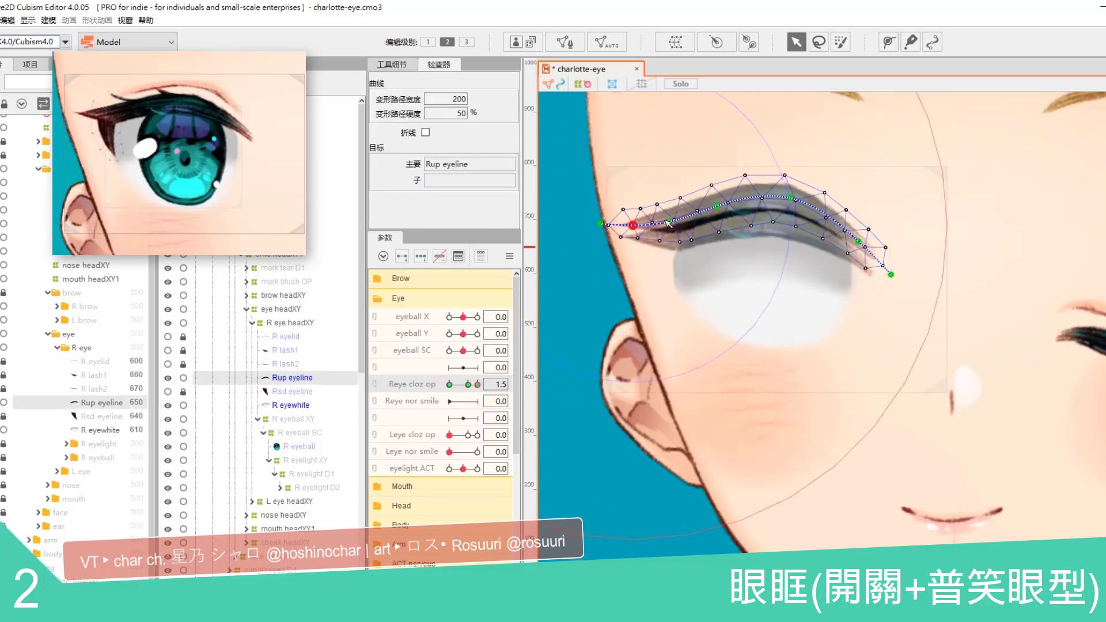
pyautogui.moveTo(478, 384)
pyautogui.mouseDown()
pyautogui.moveTo(440, 389)
pyautogui.moveTo(477, 385)
pyautogui.mouseUp()
pyautogui.click(468, 384)
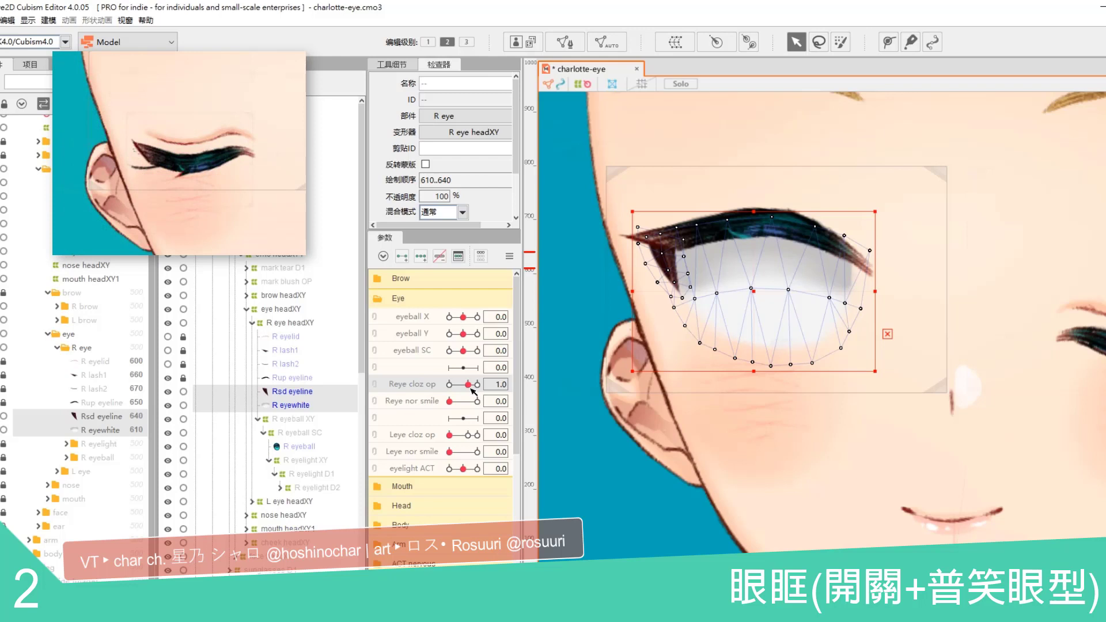
# Step: Add Reye cloz op and Reye nor smile keys to Rsd eyeline and R eyewhite, and squash both vertically onto the closed lash line at Reye cloz op 0.0
pyautogui.moveTo(513, 392)
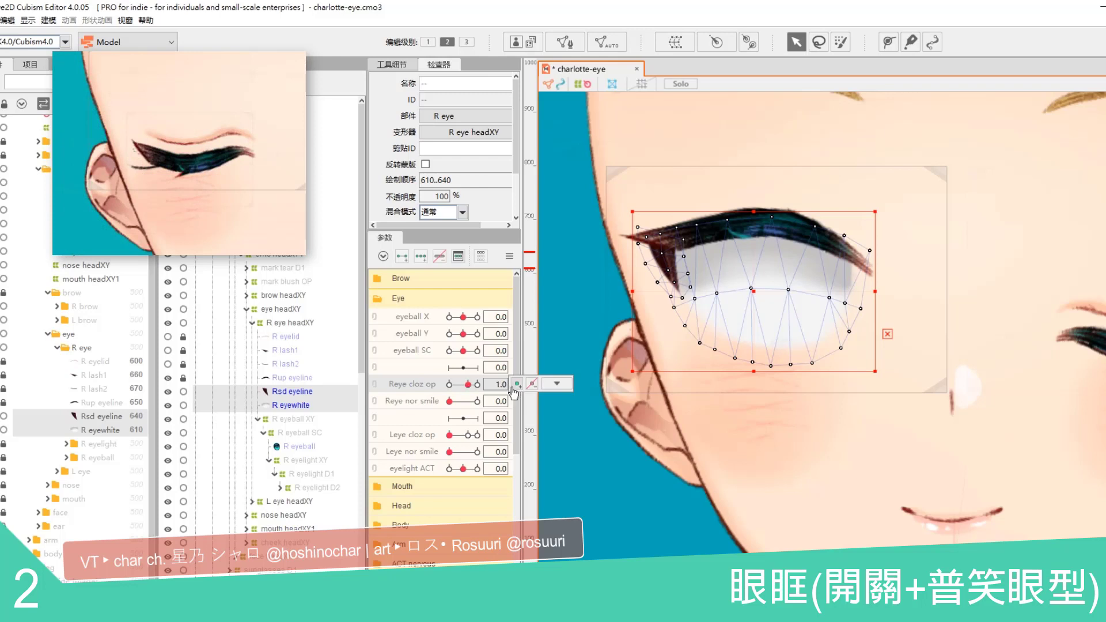
pyautogui.click(401, 257)
pyautogui.click(450, 401)
pyautogui.click(402, 257)
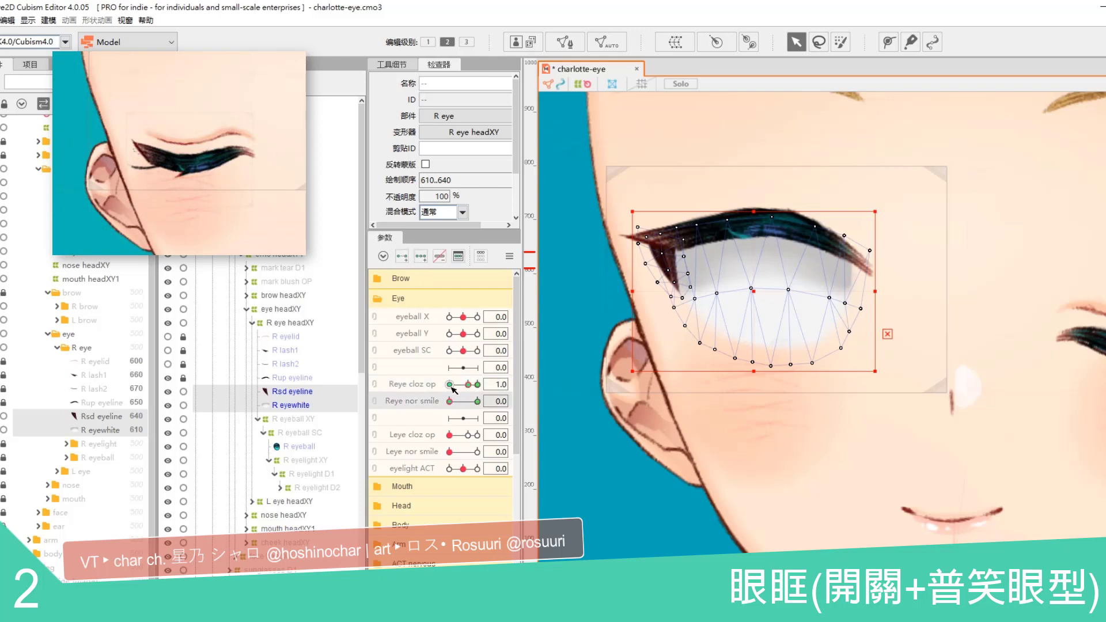
pyautogui.moveTo(468, 383); pyautogui.dragTo(438, 384)
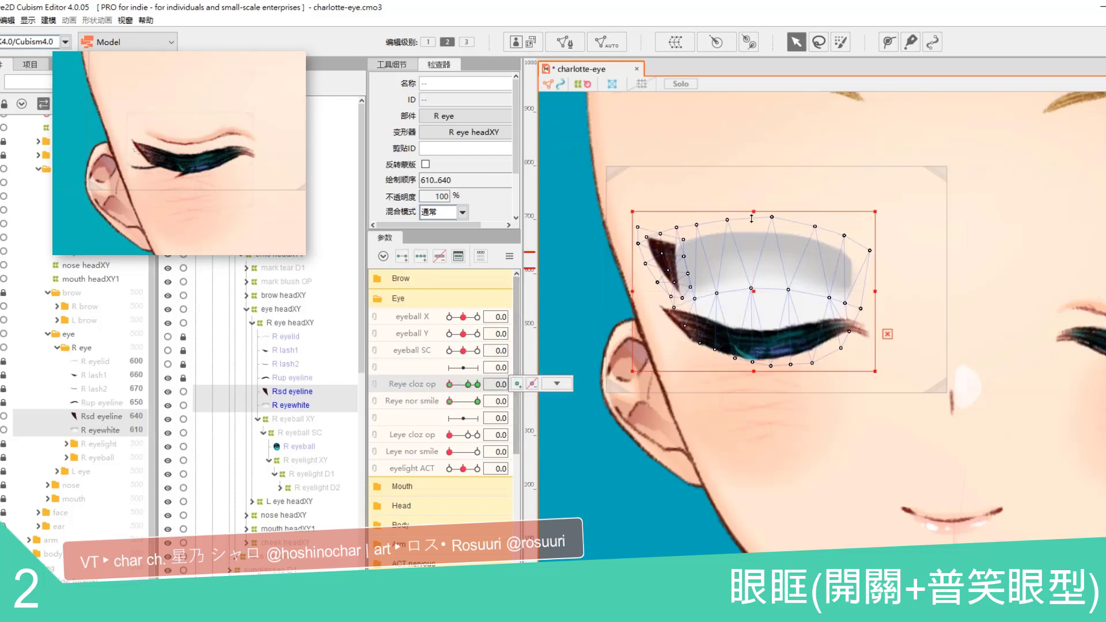
pyautogui.moveTo(753, 211); pyautogui.dragTo(751, 347)
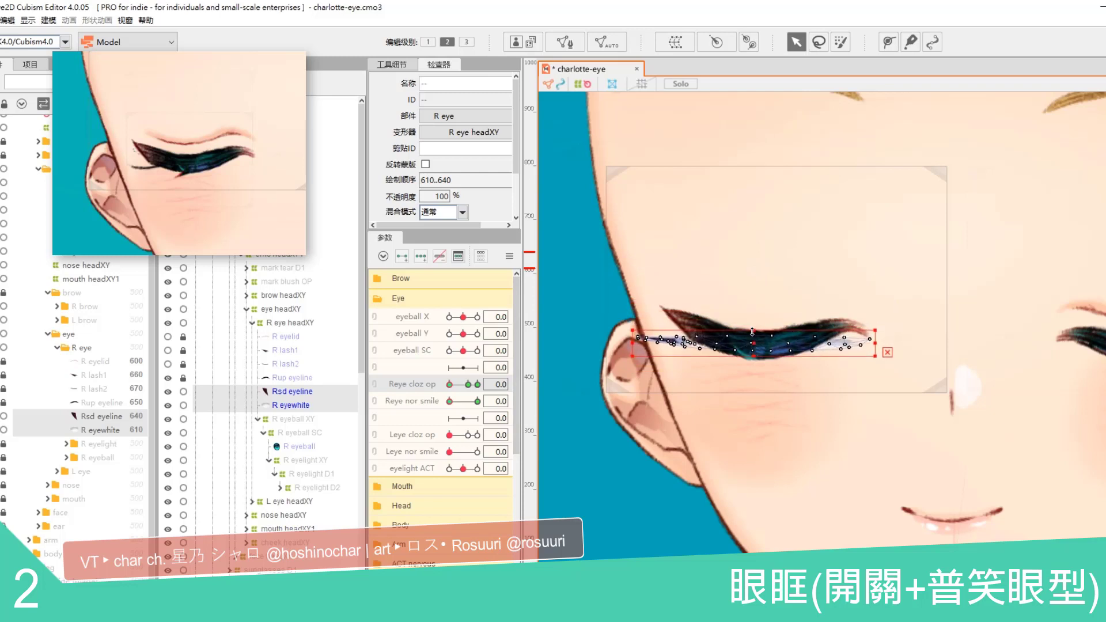
# Step: Draw a five-point deform path along the flattened Rsd eyeline and R eyewhite meshes
pyautogui.click(888, 44)
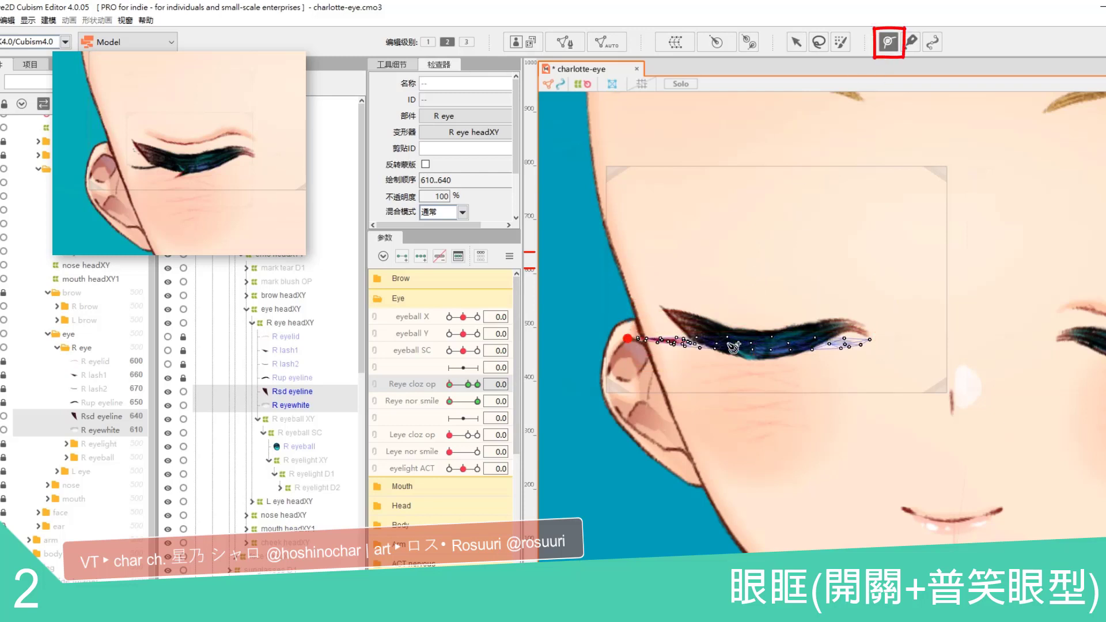
pyautogui.click(757, 344)
pyautogui.click(887, 343)
pyautogui.click(826, 345)
pyautogui.click(697, 343)
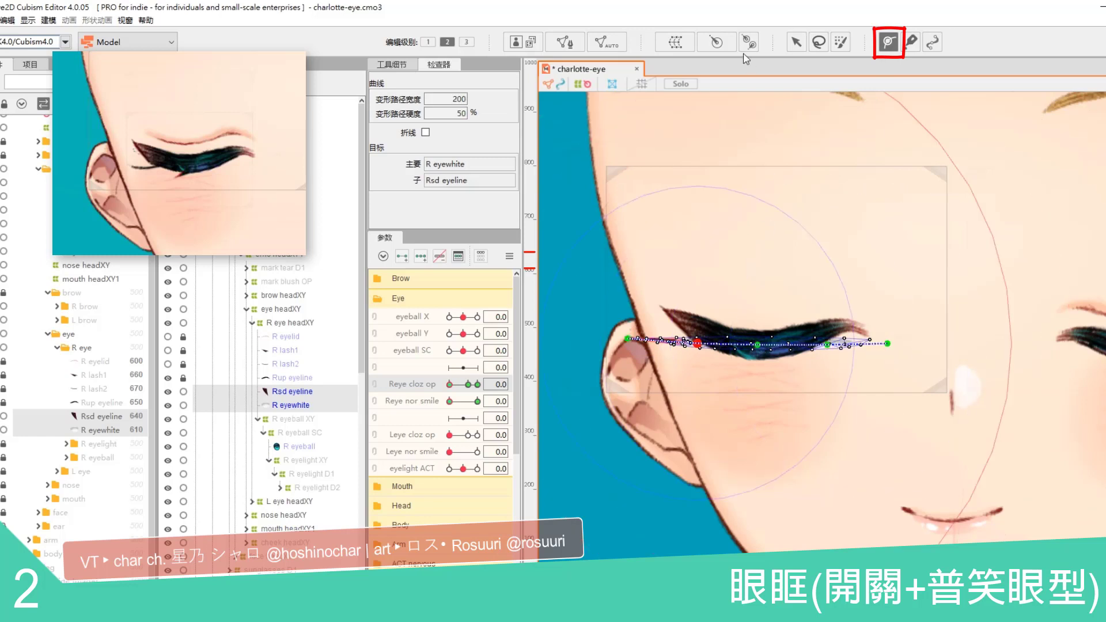
pyautogui.click(795, 42)
# Step: Bend the Rsd eyeline and R eyewhite path into a downward bow hidden inside the closed upper lash line
pyautogui.click(827, 345)
pyautogui.moveTo(826, 345); pyautogui.dragTo(826, 327)
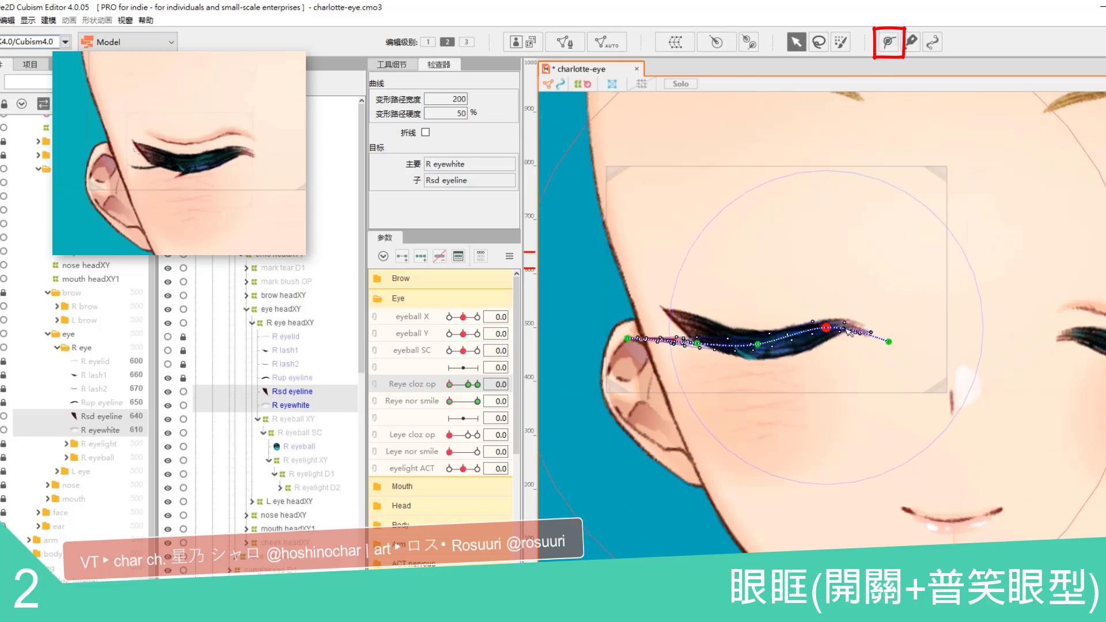
pyautogui.moveTo(888, 341); pyautogui.dragTo(868, 332)
pyautogui.moveTo(627, 338); pyautogui.dragTo(763, 345)
pyautogui.moveTo(825, 326); pyautogui.dragTo(829, 327)
pyautogui.moveTo(763, 345); pyautogui.dragTo(761, 345)
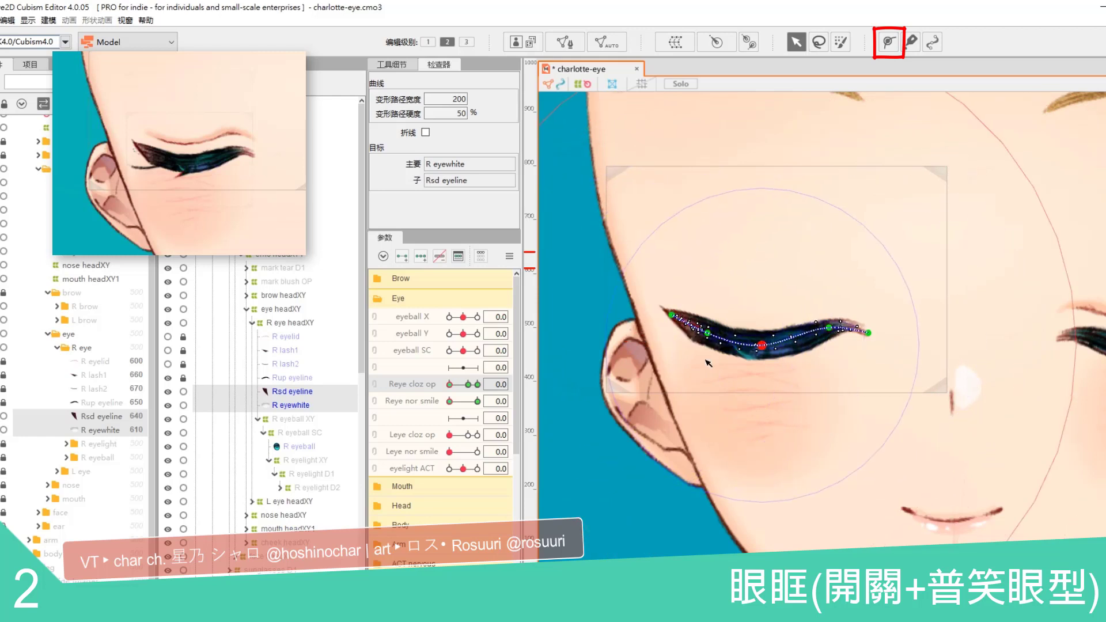
# Step: At the Reye cloz op 1.5 key, stretch R eyewhite up under the raised lash line and extend its inner corner and lower edge slightly
pyautogui.click(477, 384)
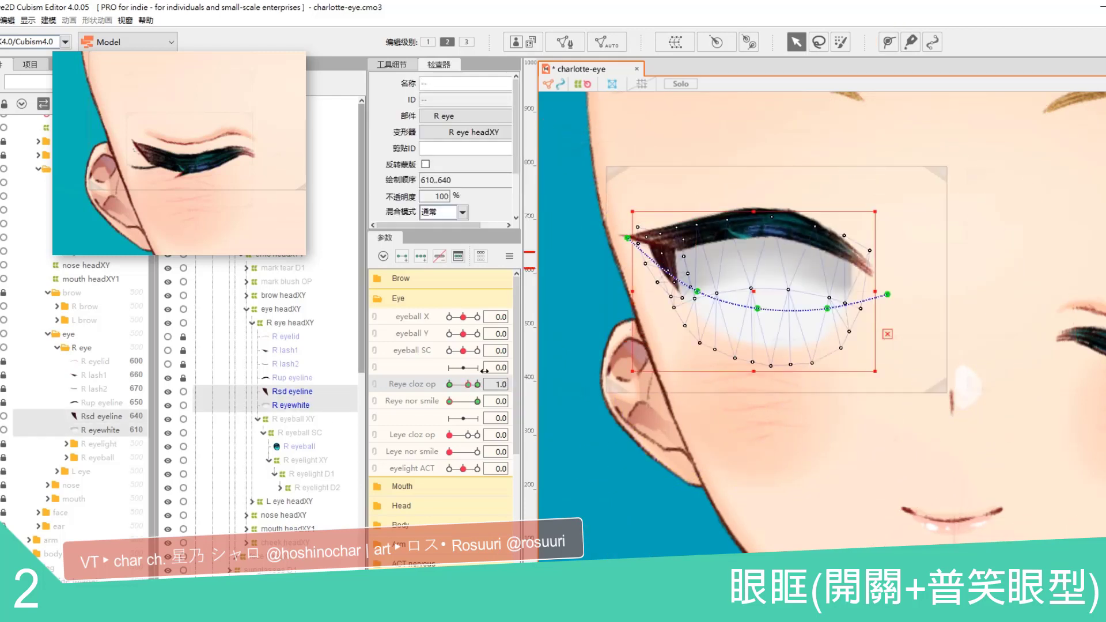
pyautogui.click(827, 307)
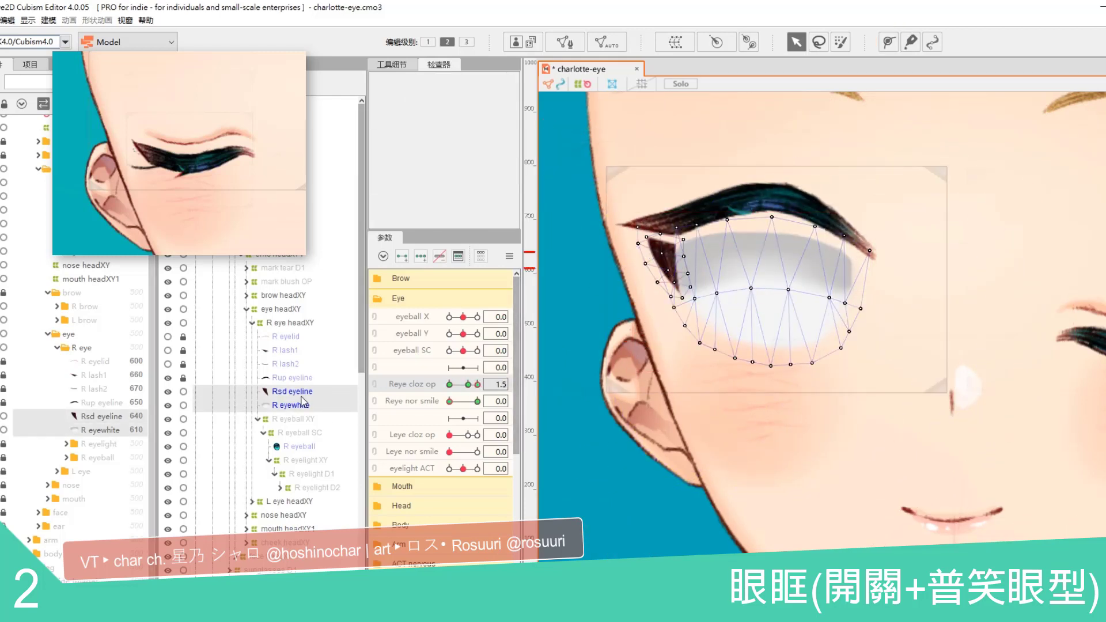
pyautogui.click(864, 244)
pyautogui.moveTo(771, 208); pyautogui.dragTo(771, 195)
pyautogui.moveTo(826, 353); pyautogui.dragTo(825, 356)
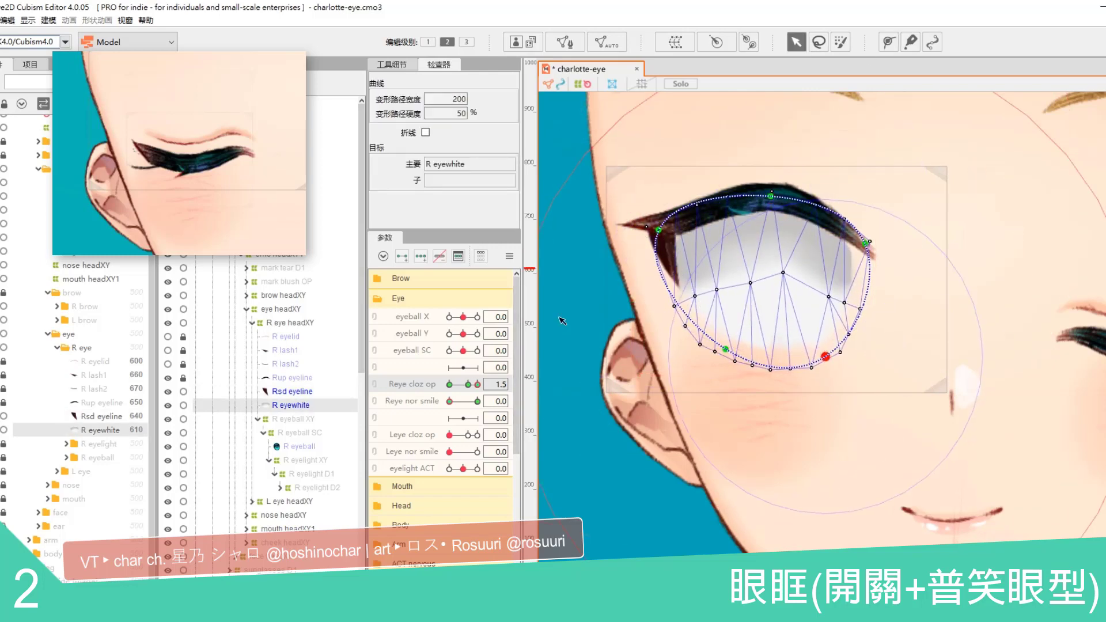
pyautogui.moveTo(864, 243); pyautogui.dragTo(869, 244)
pyautogui.moveTo(771, 367); pyautogui.dragTo(771, 370)
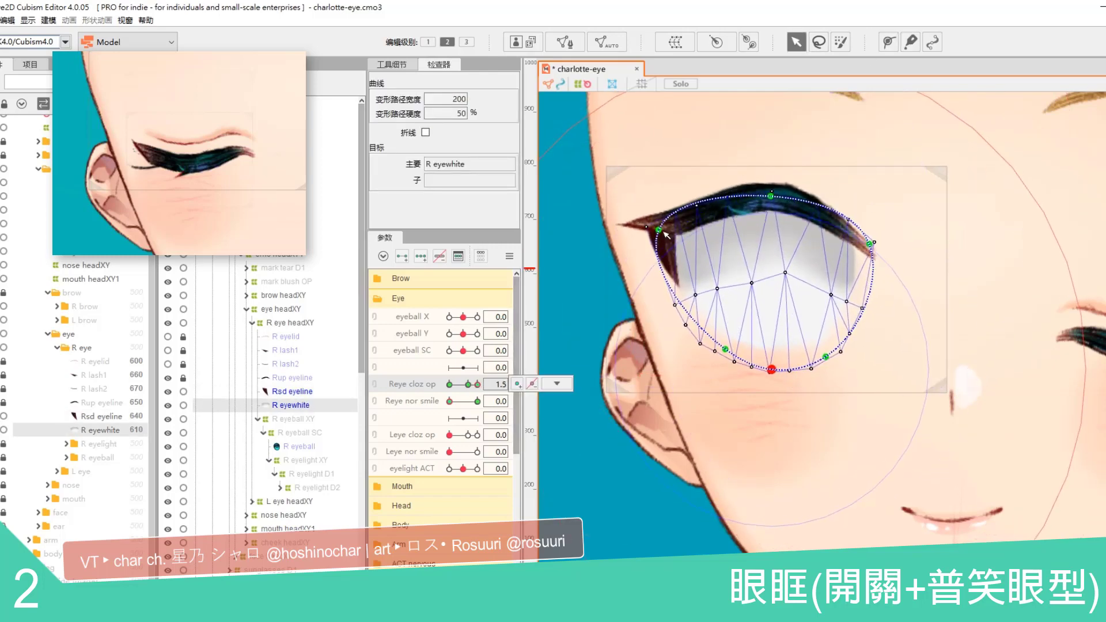
# Step: Preview the right eye along Reye cloz op and examine its outer corner at 1.5
pyautogui.moveTo(477, 384)
pyautogui.mouseDown()
pyautogui.moveTo(445, 386)
pyautogui.moveTo(492, 382)
pyautogui.mouseUp()
pyautogui.click(666, 254)
pyautogui.click(685, 300)
pyautogui.click(664, 212)
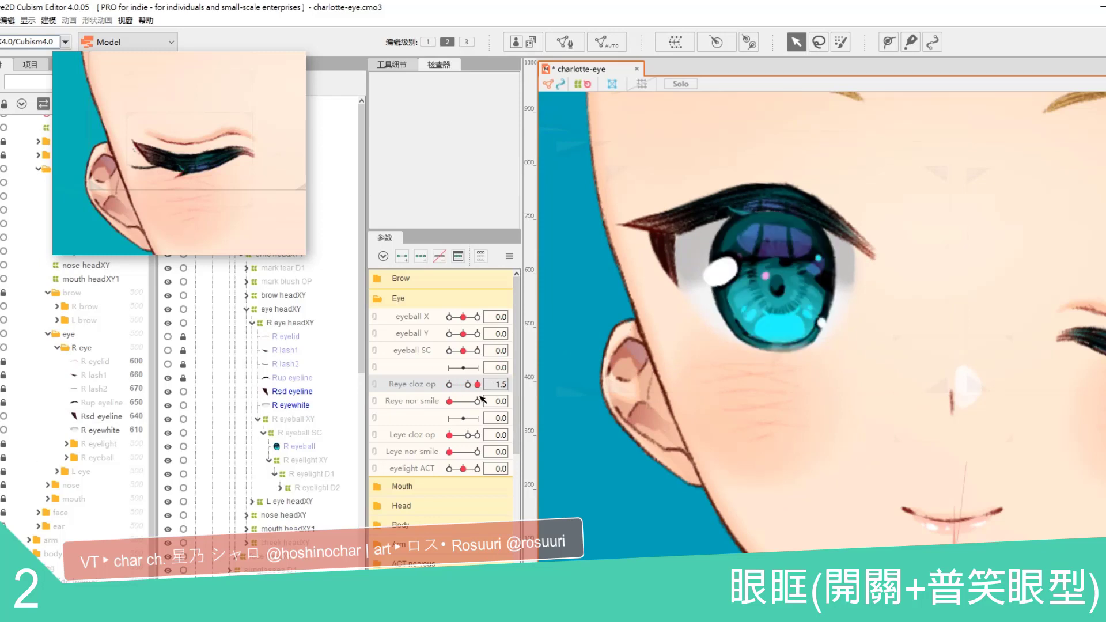
pyautogui.moveTo(477, 384)
pyautogui.mouseDown()
pyautogui.moveTo(444, 393)
pyautogui.moveTo(477, 384)
pyautogui.mouseUp()
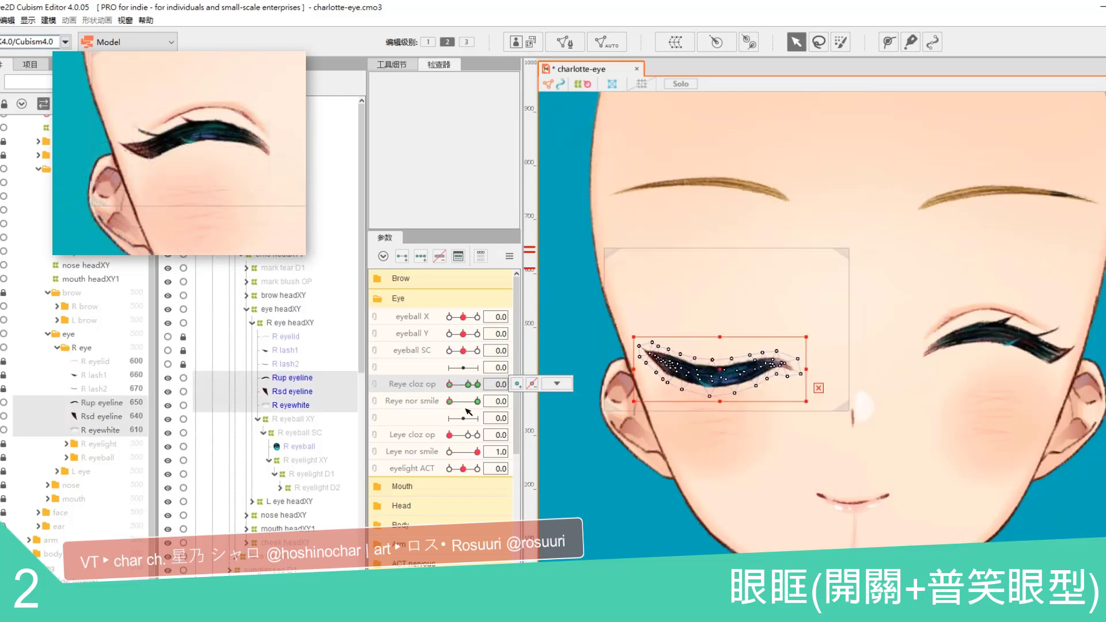
# Step: Draw a six-point deform path through Rup eyeline, Rsd eyeline and R eyewhite along the closed eye at Reye cloz op 0.0
pyautogui.scroll(2, 678, 364)
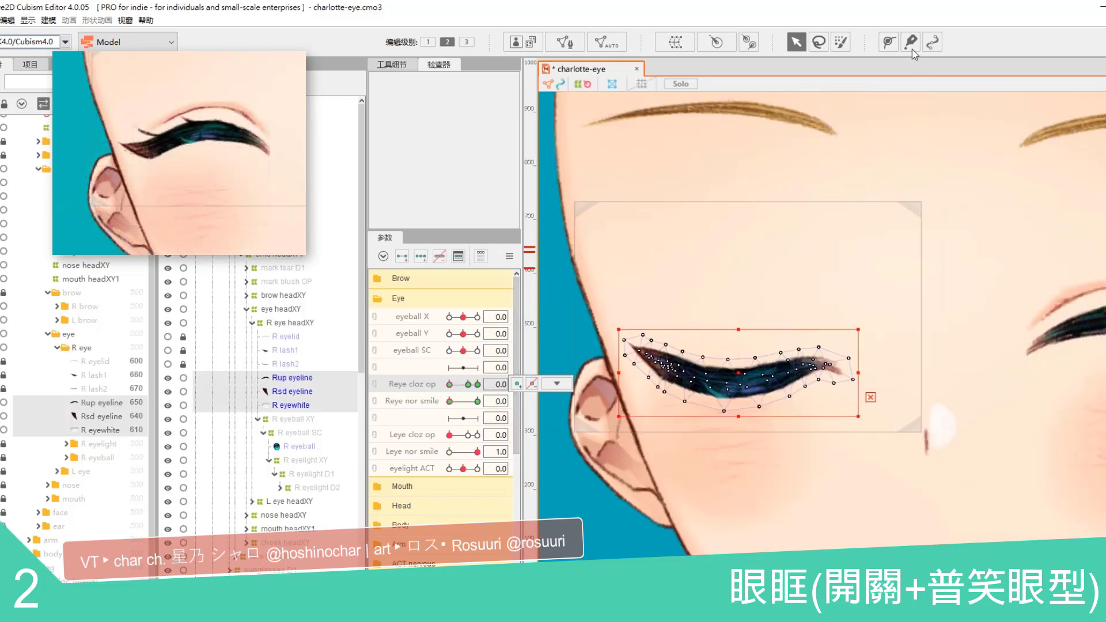
pyautogui.click(889, 41)
pyautogui.click(615, 335)
pyautogui.click(726, 384)
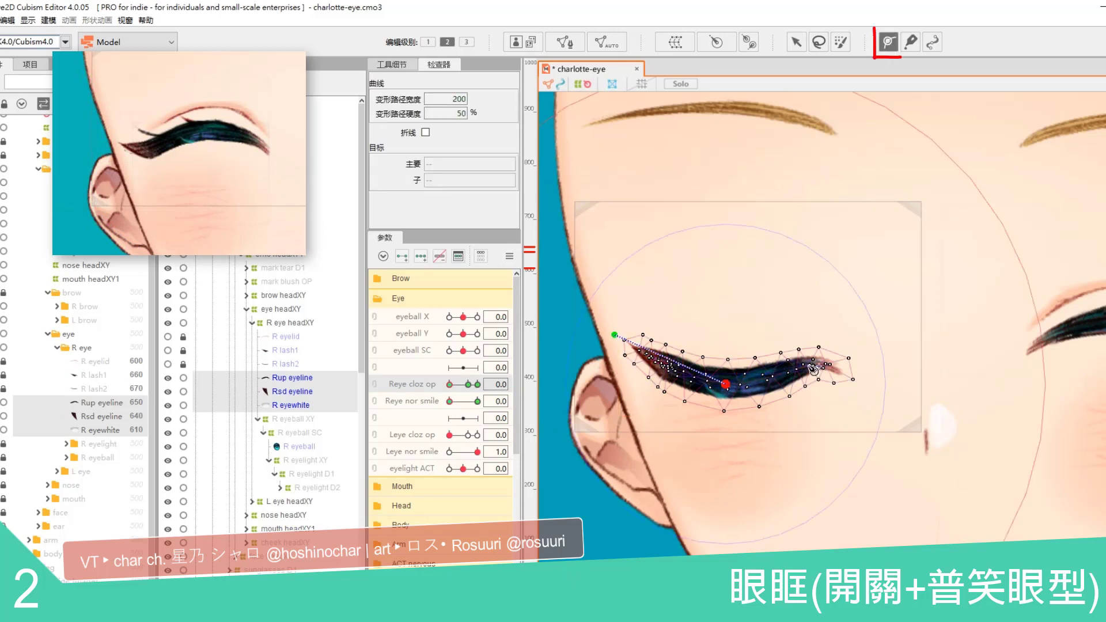
pyautogui.click(811, 364)
pyautogui.click(865, 385)
pyautogui.click(772, 376)
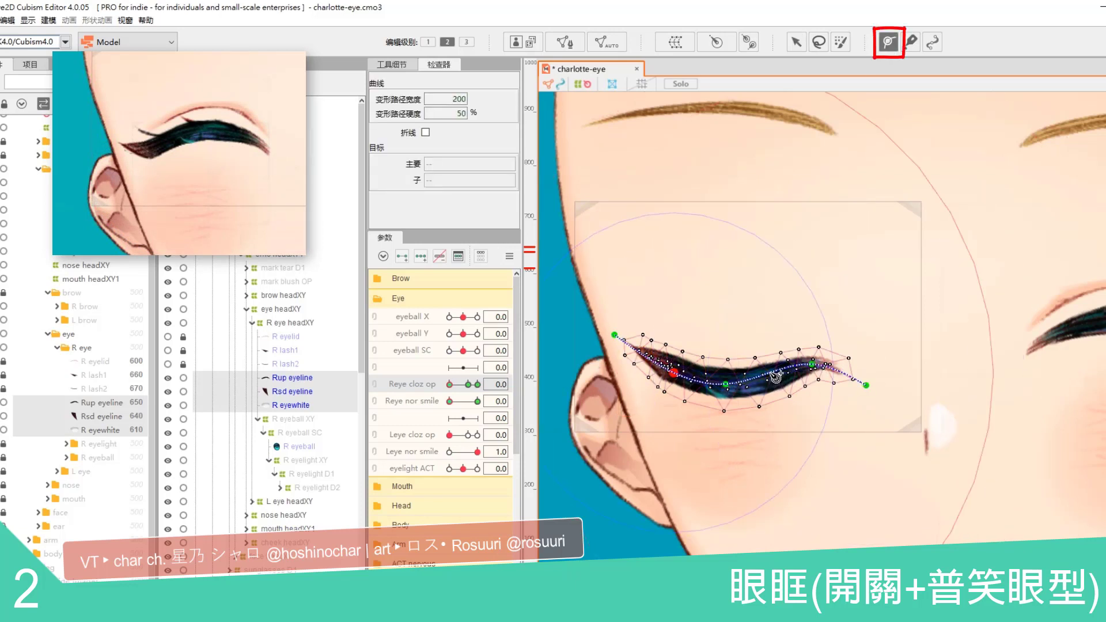
pyautogui.click(671, 370)
pyautogui.click(797, 43)
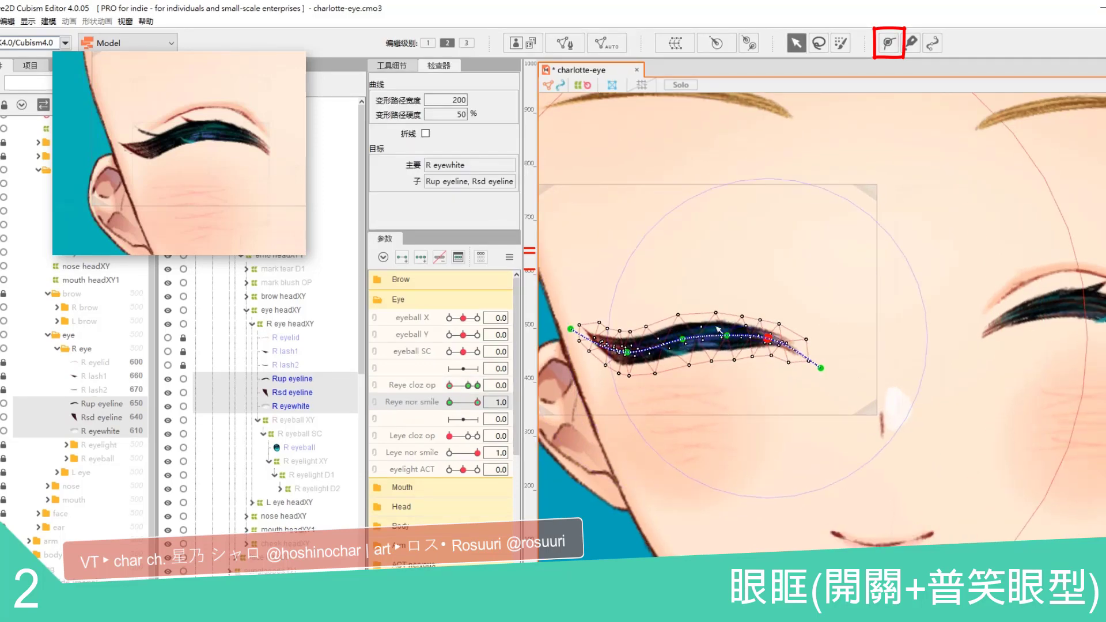
# Step: At Reye nor smile 1.0, bend the shared path upward into an arched smiling closed eye with both tips lowered
pyautogui.moveTo(628, 351); pyautogui.dragTo(628, 339)
pyautogui.moveTo(570, 328); pyautogui.dragTo(570, 353)
pyautogui.moveTo(727, 335); pyautogui.dragTo(770, 328)
pyautogui.moveTo(820, 368); pyautogui.dragTo(823, 354)
pyautogui.moveTo(682, 339); pyautogui.dragTo(680, 326)
pyautogui.moveTo(727, 328); pyautogui.dragTo(728, 321)
pyautogui.moveTo(628, 340); pyautogui.dragTo(629, 331)
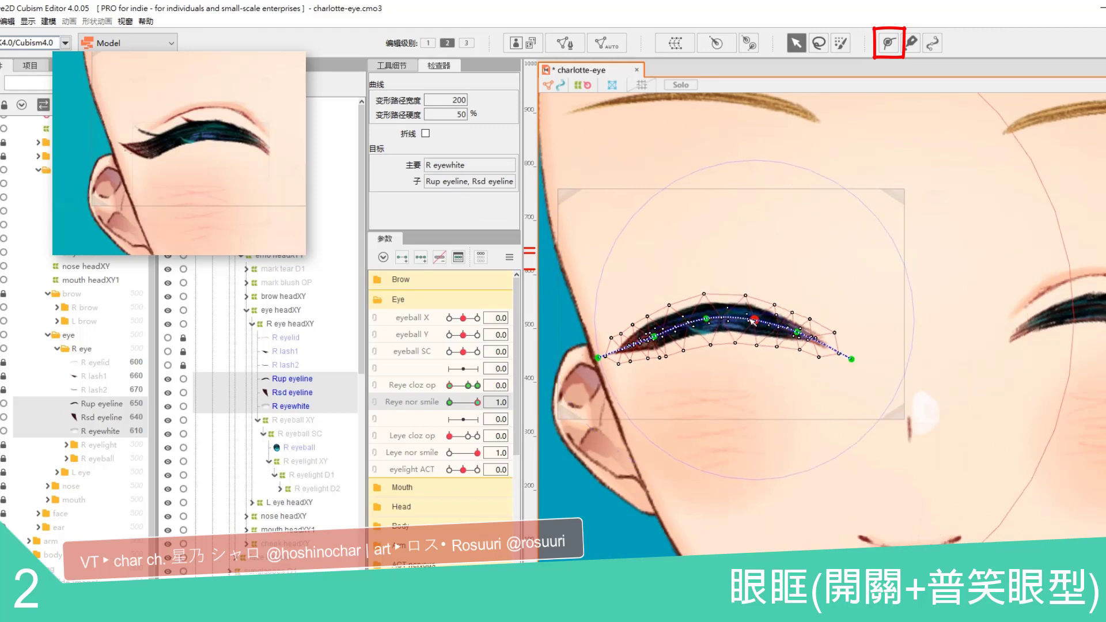
pyautogui.moveTo(706, 326); pyautogui.dragTo(708, 322)
pyautogui.moveTo(654, 336); pyautogui.dragTo(602, 361)
# Step: Compare the smiling right eye with the left one and refine the outer half of its shared path into a smoother arch
pyautogui.click(811, 469)
pyautogui.scroll(-3, 777, 403)
pyautogui.scroll(1, 777, 408)
pyautogui.moveTo(771, 426); pyautogui.dragTo(805, 422)
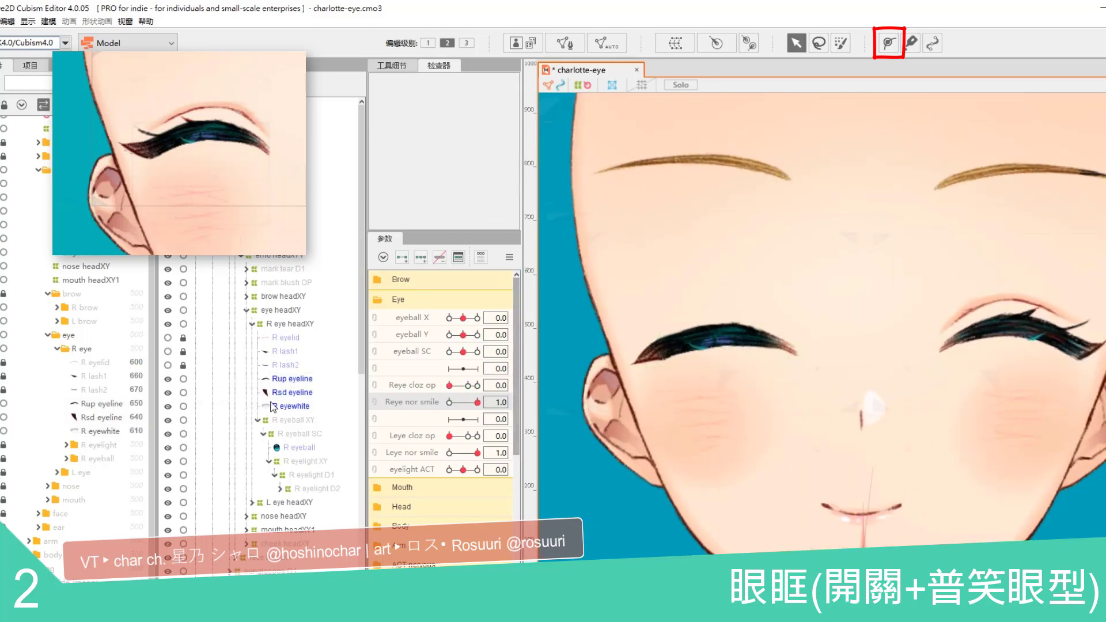
pyautogui.click(276, 378)
pyautogui.keyDown('shift'); pyautogui.click(277, 406); pyautogui.keyUp('shift')
pyautogui.moveTo(703, 338); pyautogui.dragTo(703, 335)
pyautogui.moveTo(665, 345); pyautogui.dragTo(667, 341)
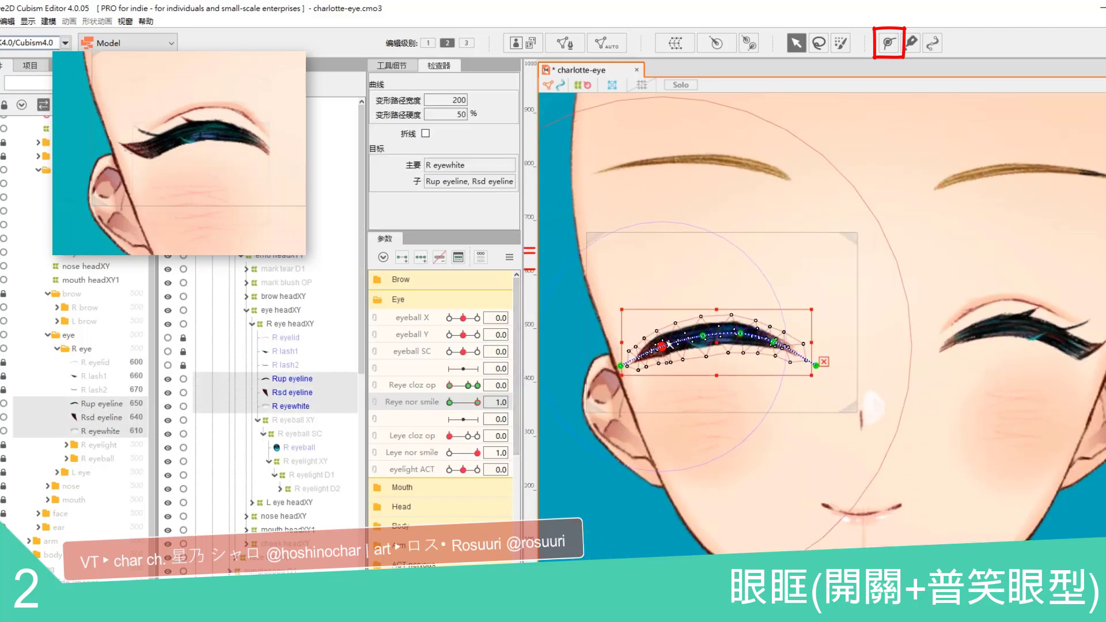
pyautogui.click(824, 361)
pyautogui.click(615, 513)
# Step: Draw a closed seven-point deform path around R eyewhite with Reye cloz op at 1.5 and Reye nor smile at 1.0
pyautogui.scroll(2, 621, 369)
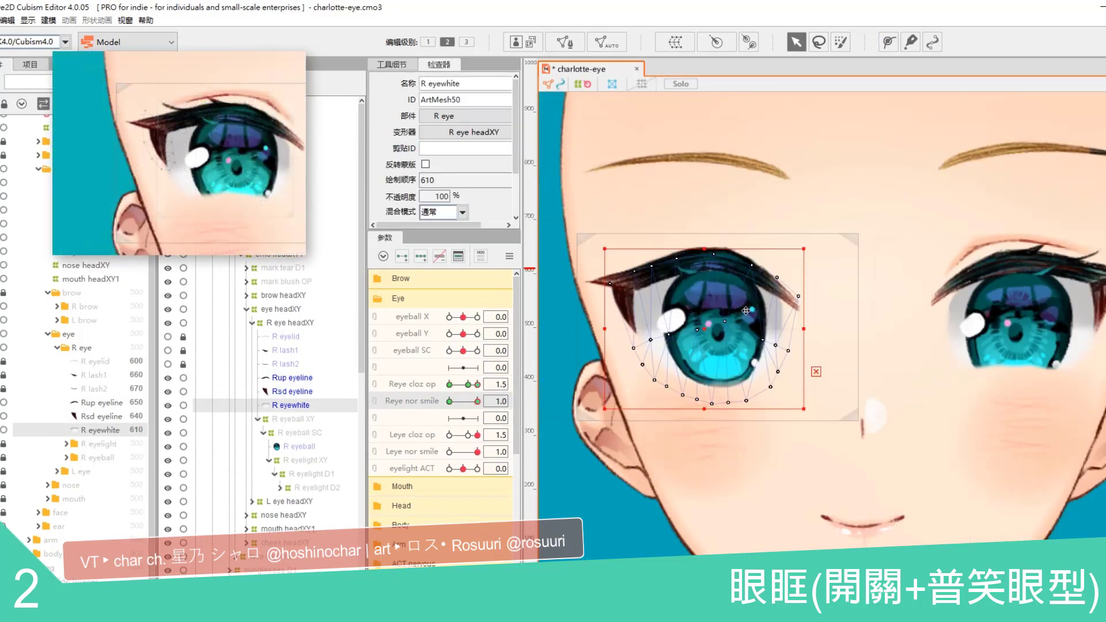
pyautogui.click(292, 392)
pyautogui.click(888, 41)
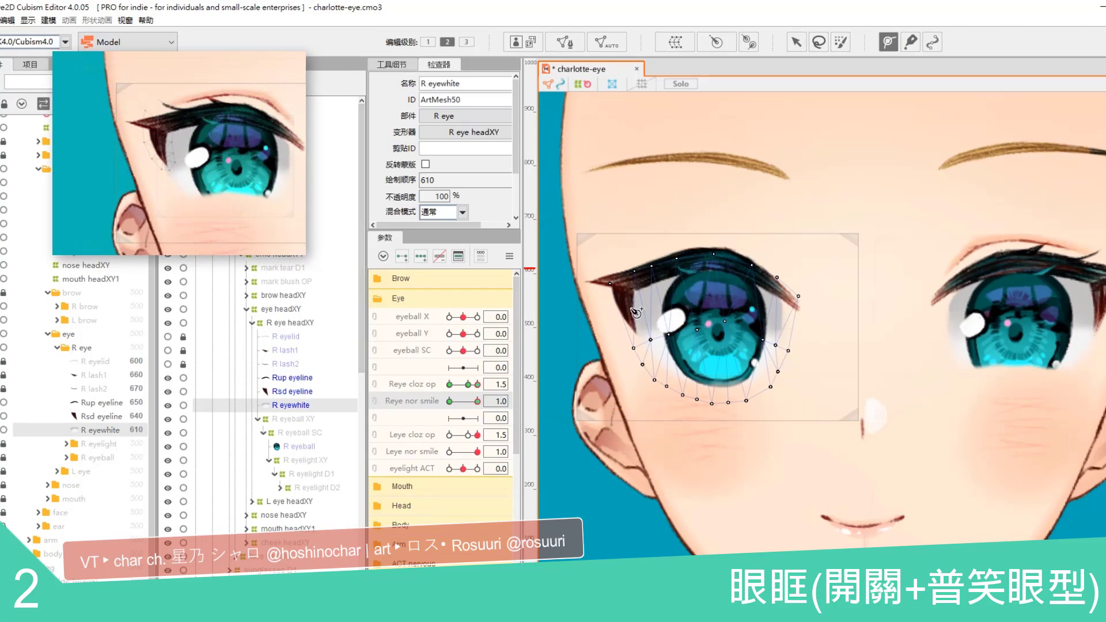
pyautogui.click(612, 283)
pyautogui.click(653, 378)
pyautogui.click(712, 399)
pyautogui.click(772, 380)
pyautogui.click(794, 297)
pyautogui.click(730, 263)
pyautogui.click(660, 268)
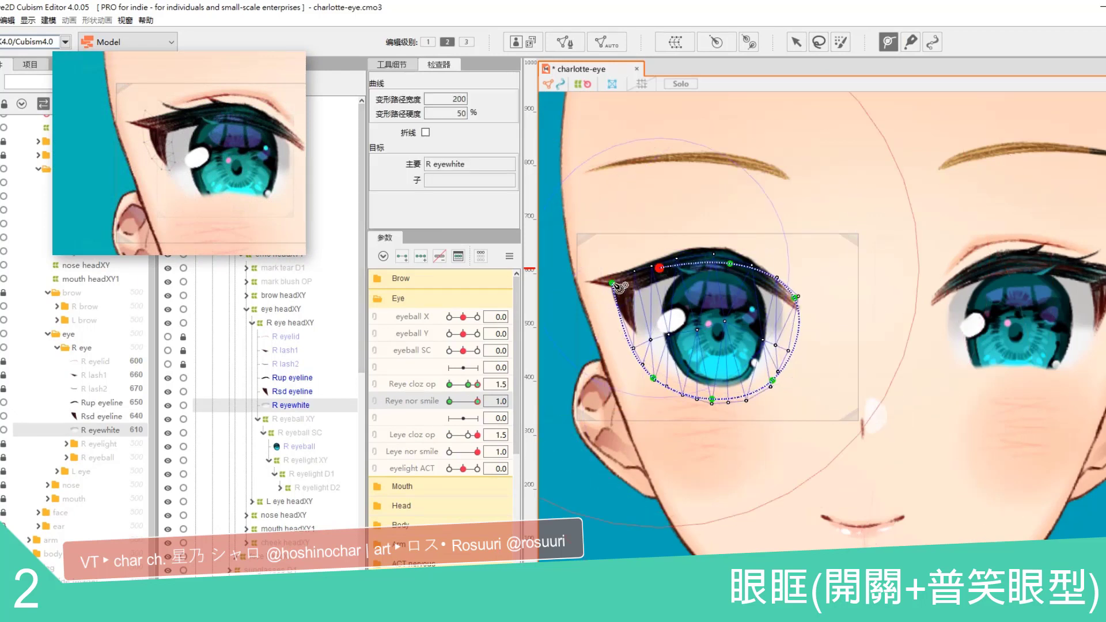
pyautogui.click(611, 283)
pyautogui.click(796, 41)
# Step: Raise the lower points of the R eyewhite path to lift the bottom edge of the wide-open smiling eye
pyautogui.moveTo(713, 397)
pyautogui.mouseDown()
pyautogui.moveTo(717, 382)
pyautogui.moveTo(772, 378)
pyautogui.moveTo(719, 376)
pyautogui.mouseUp()
pyautogui.moveTo(771, 378); pyautogui.dragTo(720, 374)
pyautogui.click(739, 421)
# Step: Vary Reye nor smile and Reye cloz op to check the right eye's smiling and opening shapes in combination
pyautogui.moveTo(469, 407)
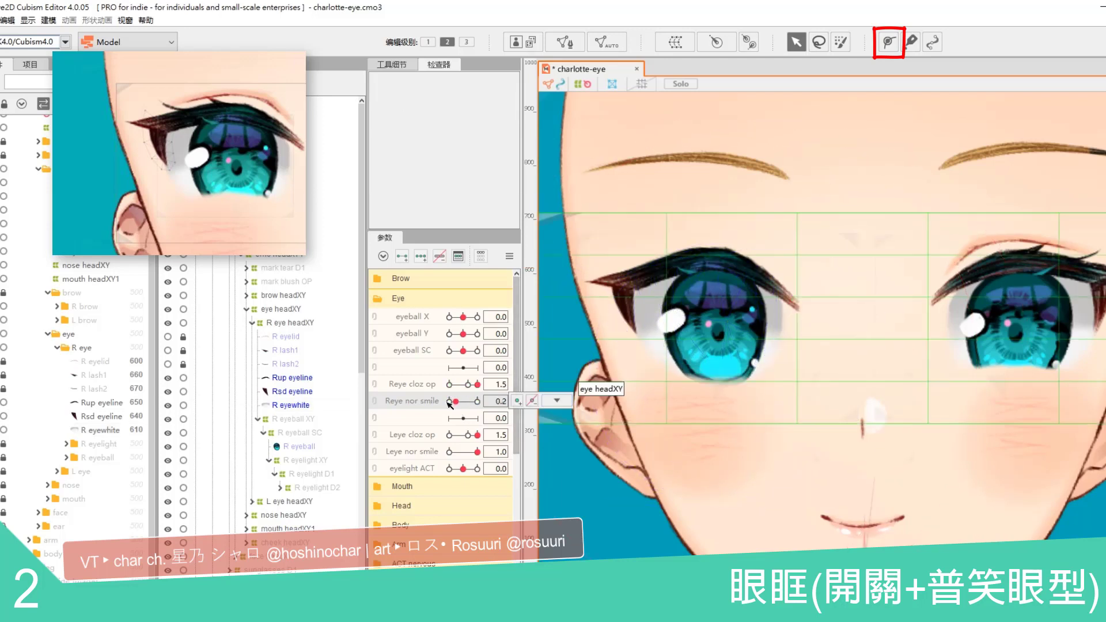
pyautogui.moveTo(474, 386); pyautogui.dragTo(462, 398)
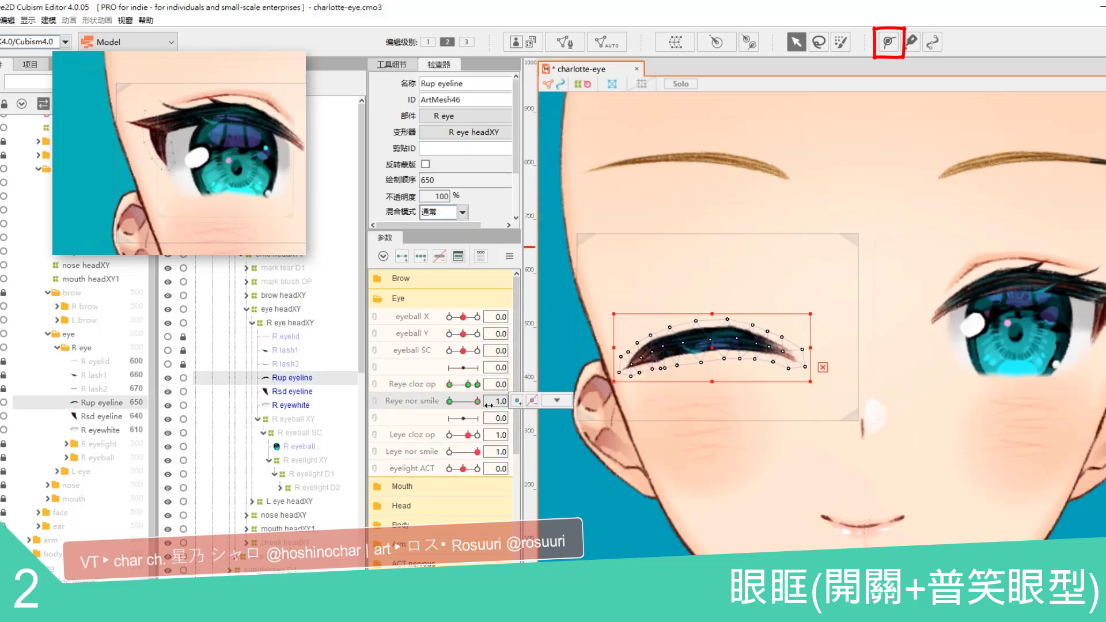
pyautogui.moveTo(450, 384)
pyautogui.mouseDown()
pyautogui.moveTo(475, 391)
pyautogui.moveTo(458, 393)
pyautogui.mouseUp()
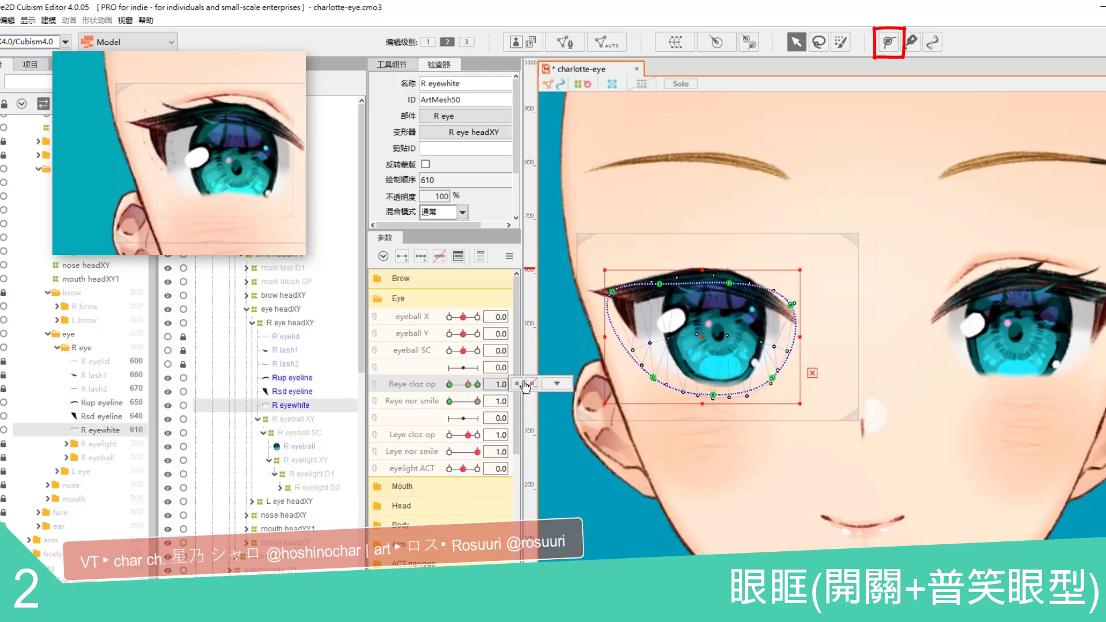
pyautogui.moveTo(468, 386); pyautogui.dragTo(495, 398)
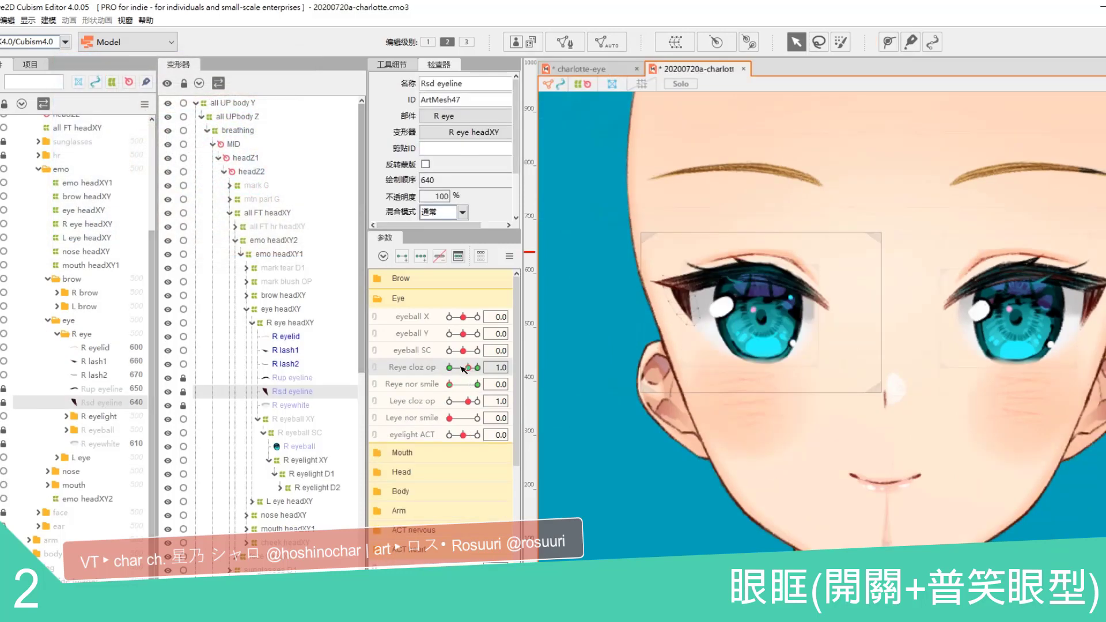
# Step: Preview the neutral right eye with Reye cloz op at 1.0 against its smiling shape with Reye nor smile at 1.0
pyautogui.moveTo(476, 367)
pyautogui.mouseDown()
pyautogui.moveTo(444, 378)
pyautogui.moveTo(484, 374)
pyautogui.moveTo(442, 378)
pyautogui.moveTo(486, 383)
pyautogui.moveTo(459, 385)
pyautogui.moveTo(478, 387)
pyautogui.moveTo(453, 374)
pyautogui.moveTo(469, 371)
pyautogui.moveTo(445, 378)
pyautogui.moveTo(479, 375)
pyautogui.moveTo(441, 380)
pyautogui.moveTo(481, 385)
pyautogui.mouseUp()
pyautogui.click(467, 370)
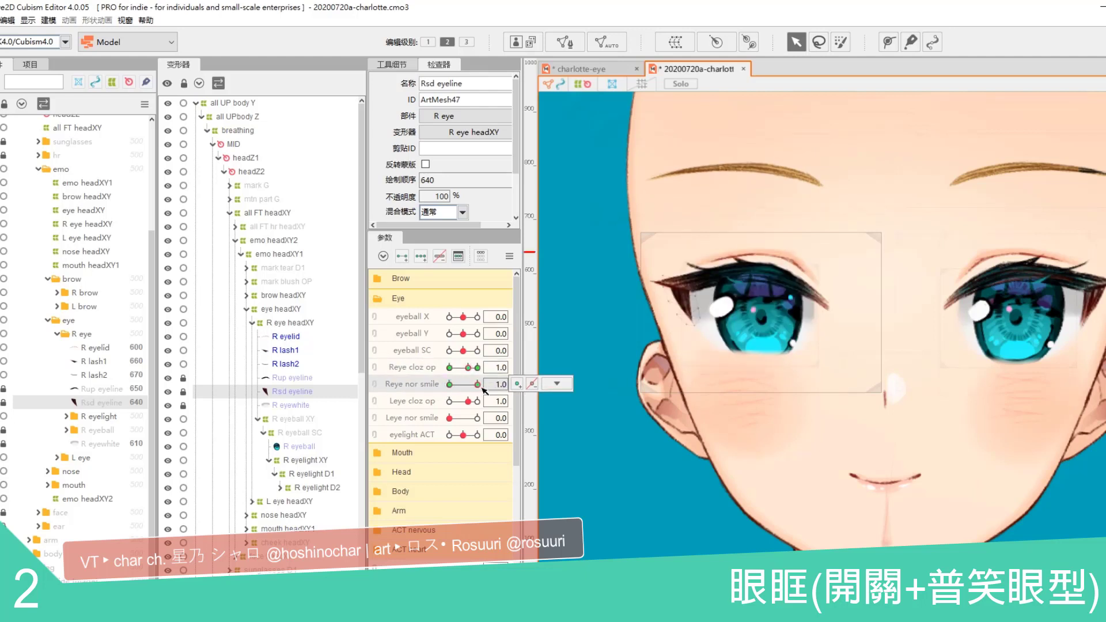
pyautogui.click(472, 369)
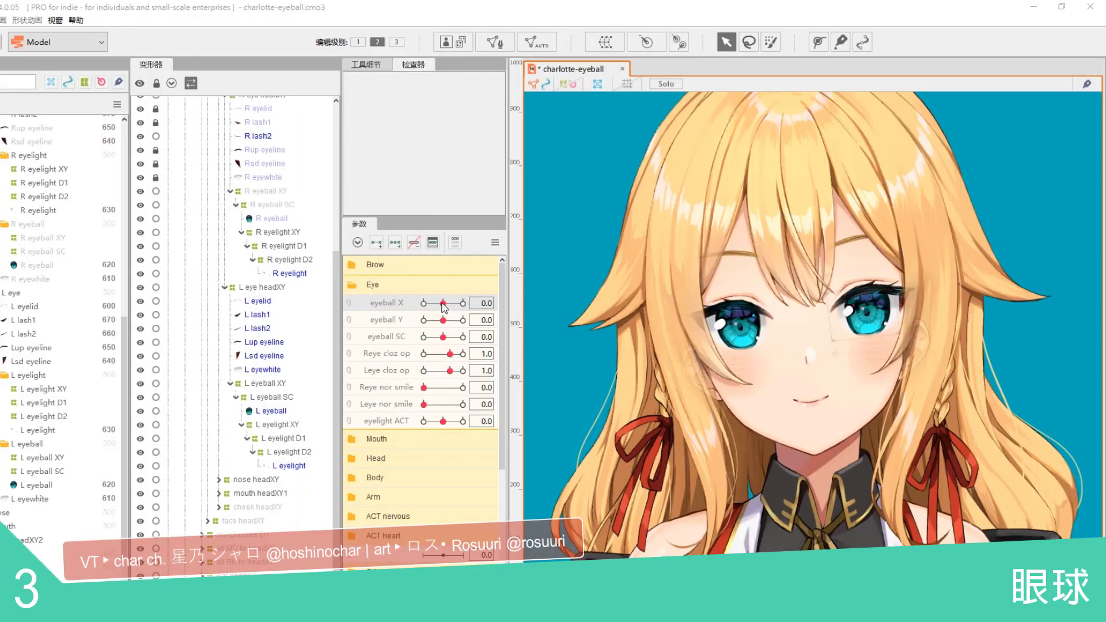
# Step: Vary eyeball X in the charlotte-eyeball model to preview the eyeball movement, and return it to 0.0
pyautogui.moveTo(443, 304)
pyautogui.mouseDown()
pyautogui.moveTo(413, 313)
pyautogui.moveTo(486, 303)
pyautogui.moveTo(401, 306)
pyautogui.moveTo(487, 303)
pyautogui.moveTo(414, 323)
pyautogui.moveTo(469, 324)
pyautogui.moveTo(406, 333)
pyautogui.moveTo(442, 322)
pyautogui.mouseUp()
pyautogui.click(443, 303)
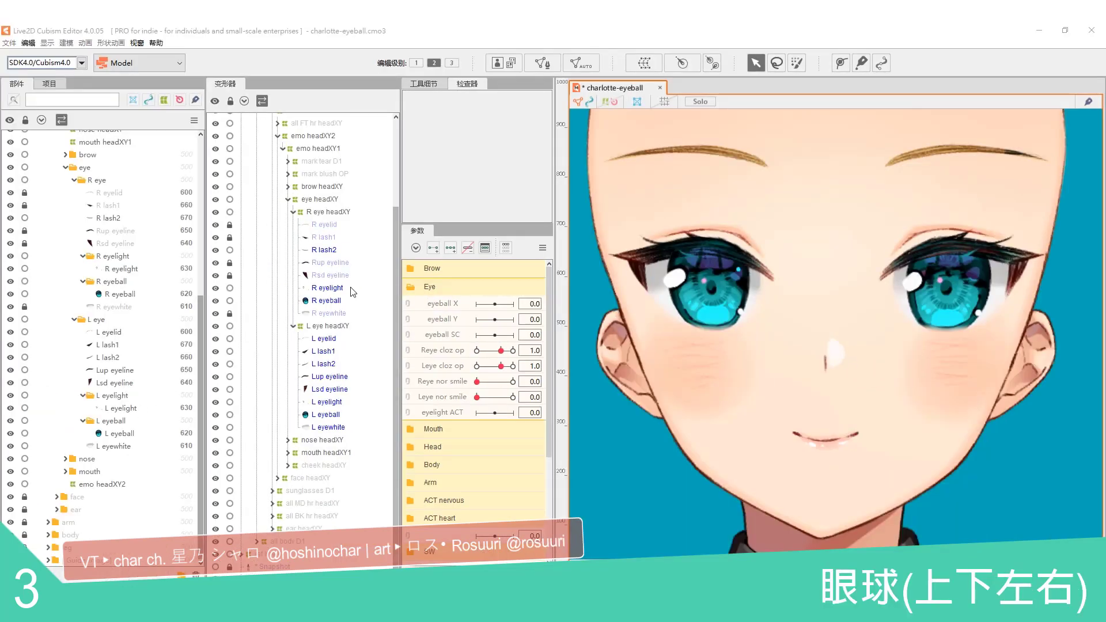
# Step: Create a warp deformer named R eyeball XY as the parent of R eyelight and R eyeball, with 5 × 5 conversion divisions
pyautogui.click(331, 288)
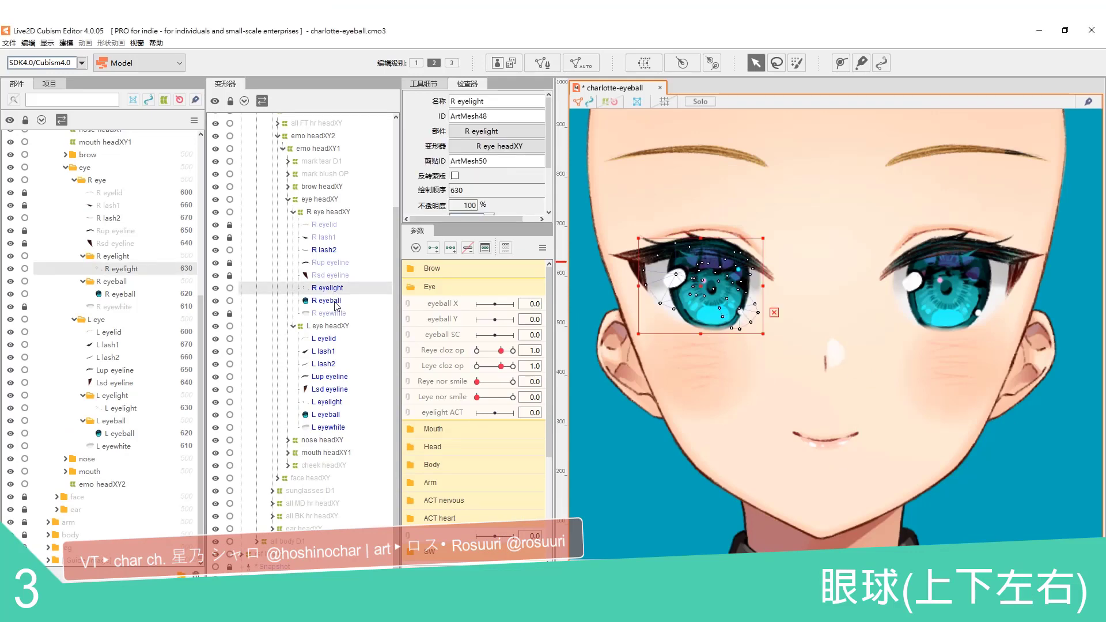
pyautogui.keyDown('ctrl'); pyautogui.click(331, 300); pyautogui.keyUp('ctrl')
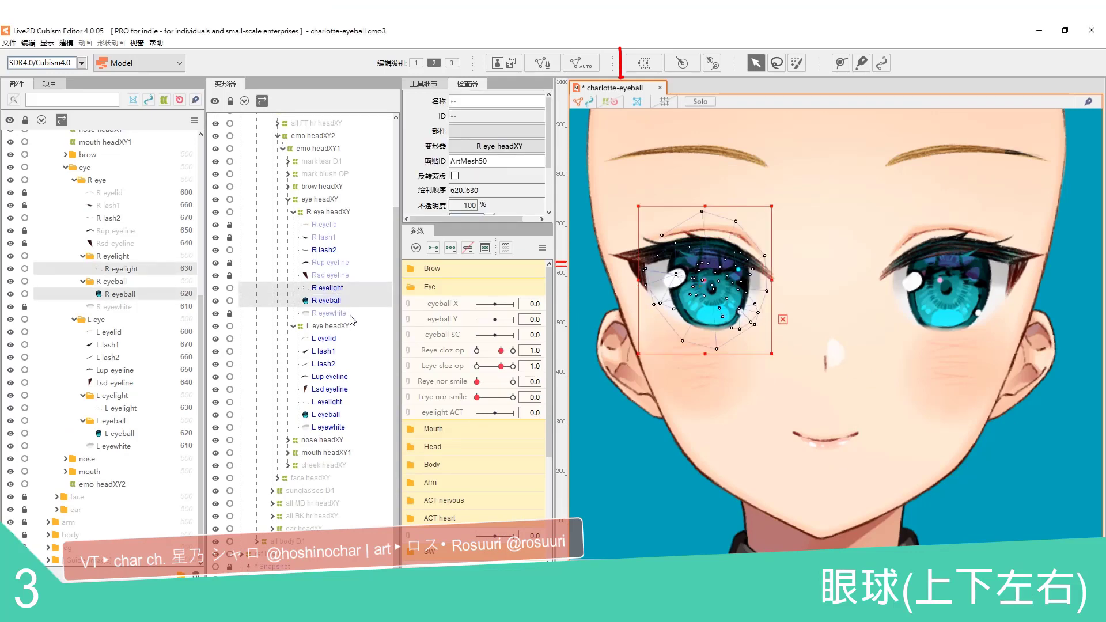
pyautogui.click(644, 64)
pyautogui.tripleClick(680, 369)
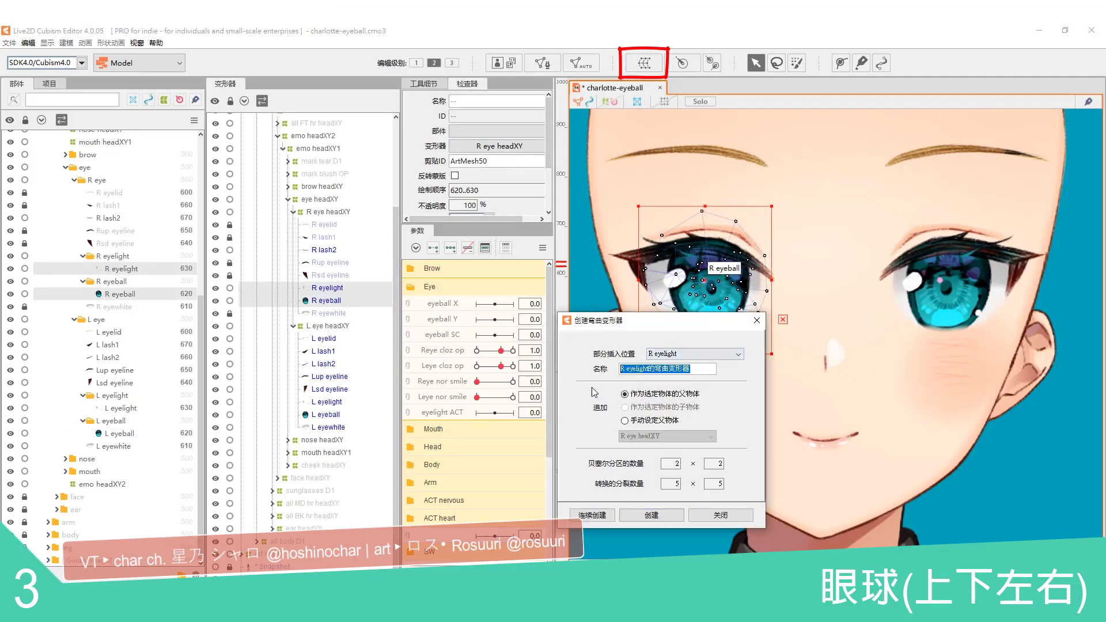
pyautogui.write('r')
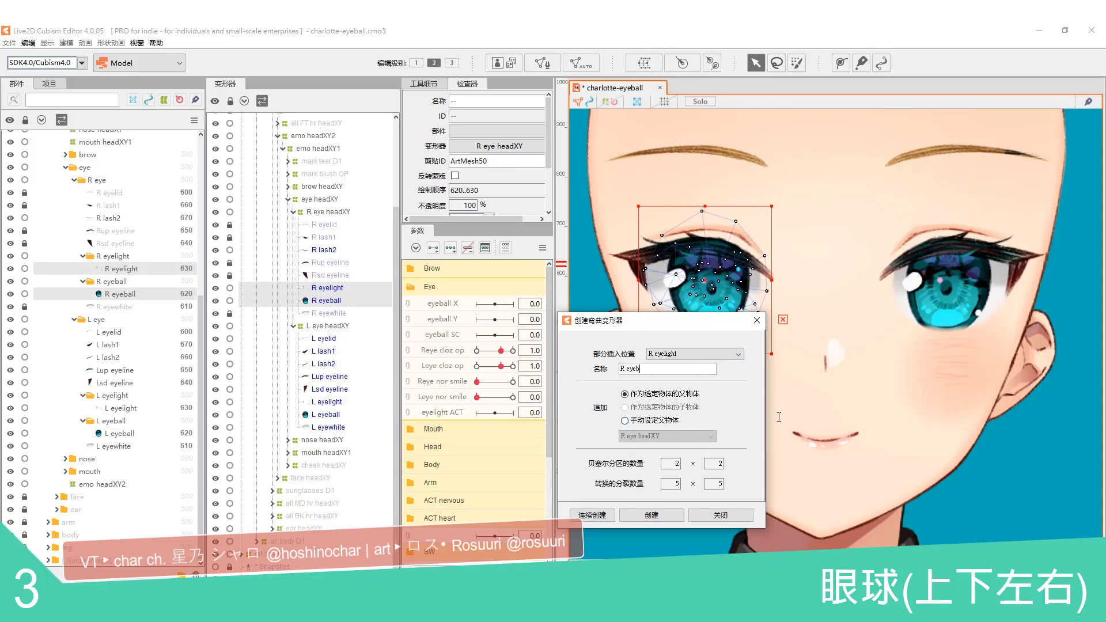
pyautogui.click(652, 515)
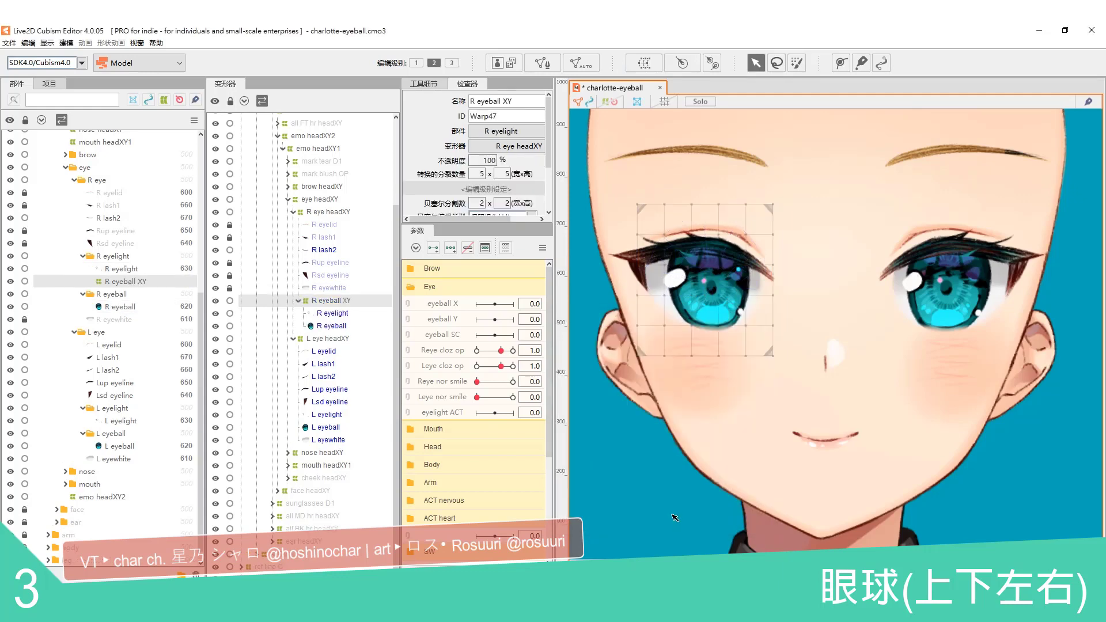
# Step: Try moving the R eyeball XY deformer to test how the iris and highlight shift together, and undo the move
pyautogui.click(605, 101)
pyautogui.click(344, 313)
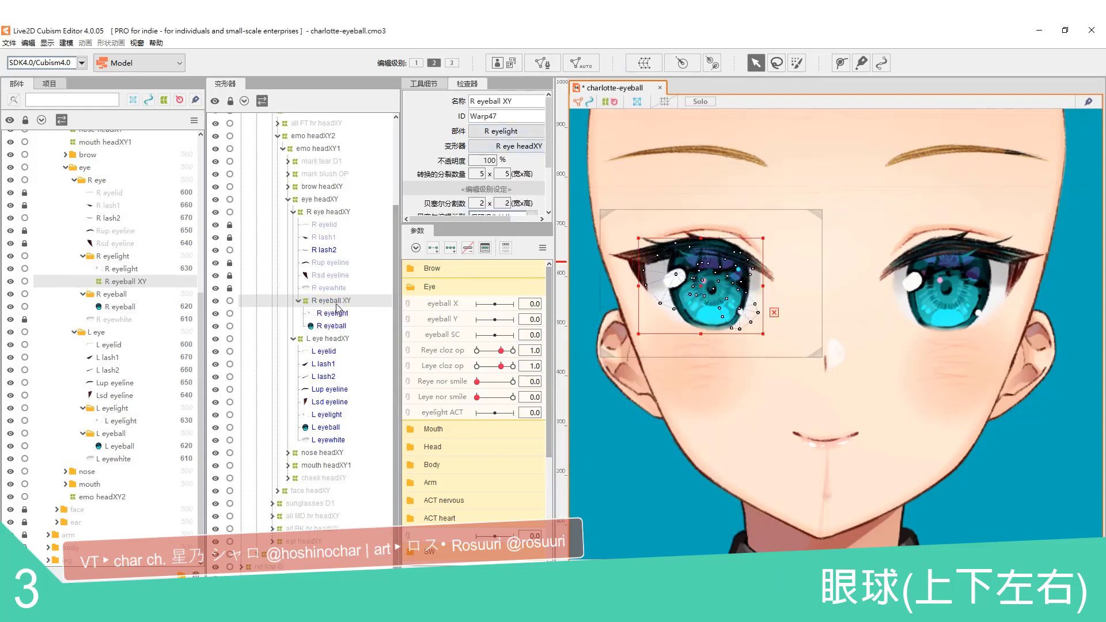
pyautogui.click(344, 301)
pyautogui.moveTo(749, 261); pyautogui.dragTo(743, 323)
pyautogui.hotkey('ctrl', 'z')
pyautogui.hotkey('ctrl', 'z')
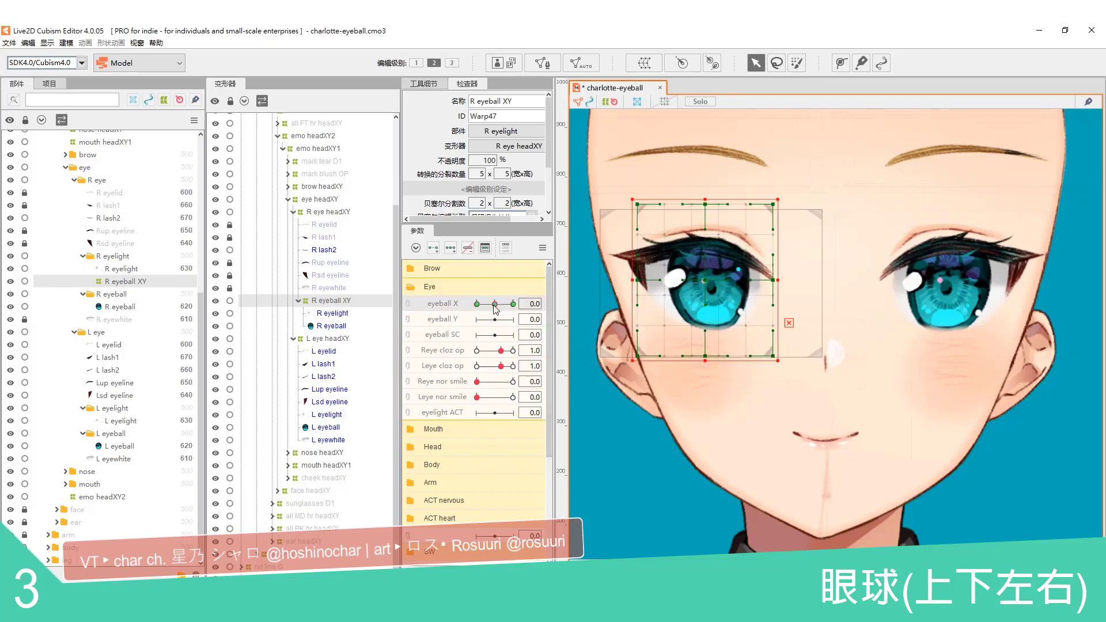
# Step: Shift R eyeball XY toward the outer eye corner at eyeball X -1.0 and mirror that motion to eyeball X 1.0
pyautogui.moveTo(495, 304); pyautogui.dragTo(445, 316)
pyautogui.moveTo(704, 279); pyautogui.dragTo(679, 282)
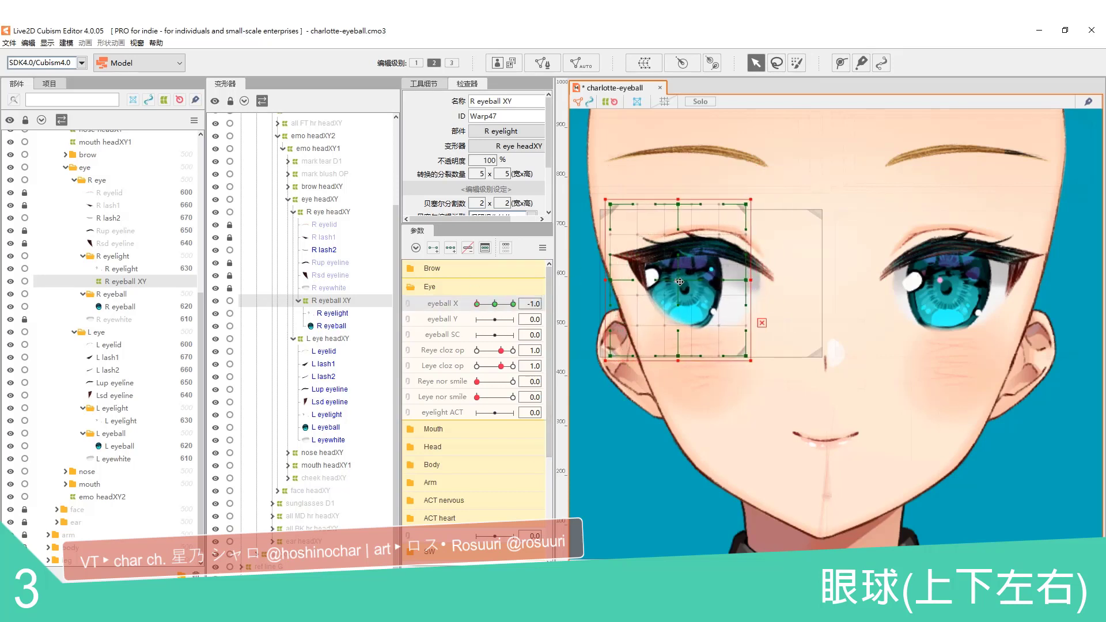
pyautogui.click(542, 255)
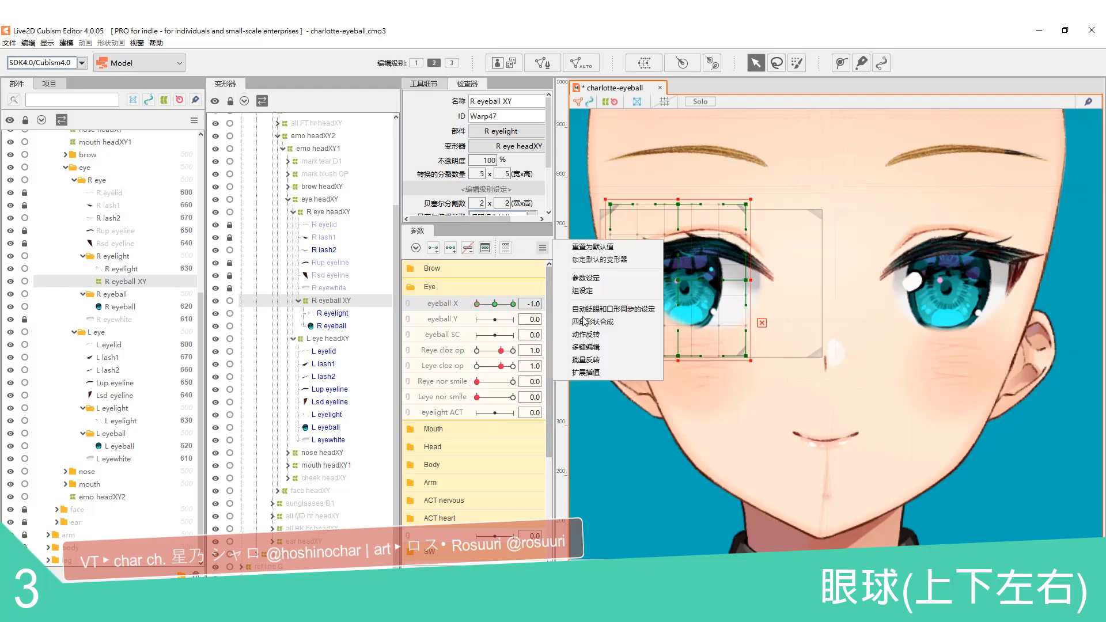
pyautogui.click(604, 344)
pyautogui.click(530, 440)
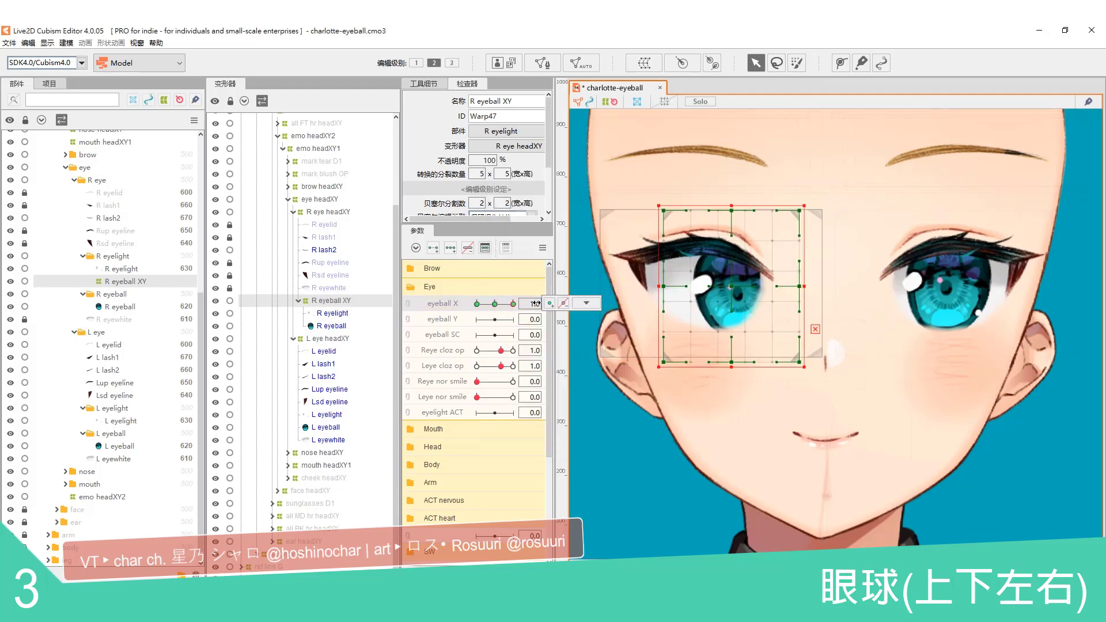
pyautogui.click(495, 304)
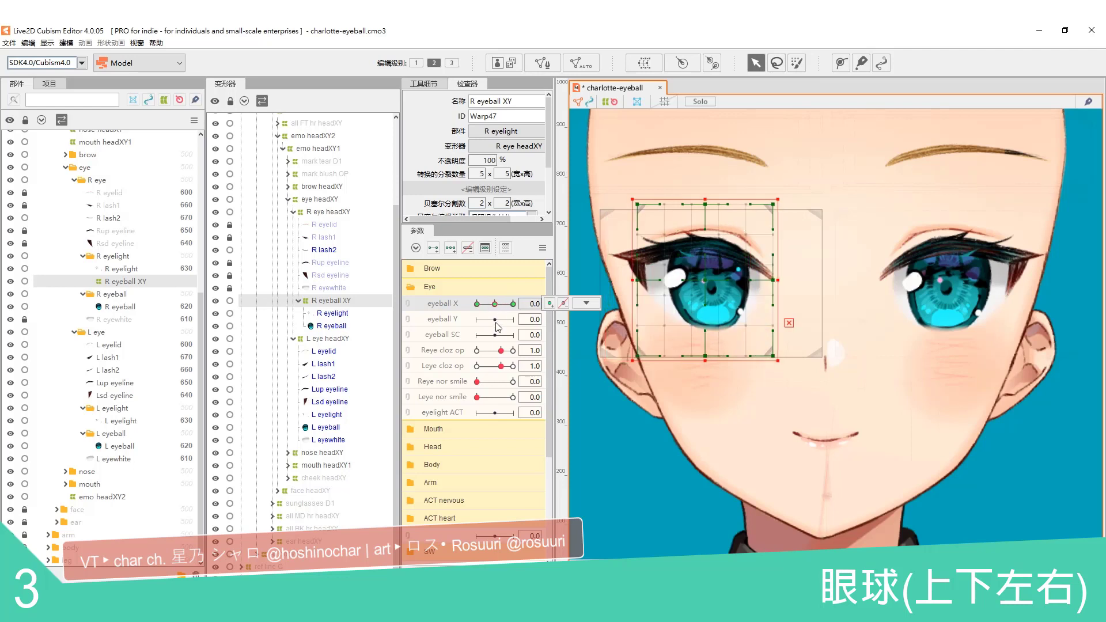
# Step: Add three keys on eyeball Y for R eyeball XY, raise the deformer at 1.0, and mirror that motion to -1.0
pyautogui.click(492, 320)
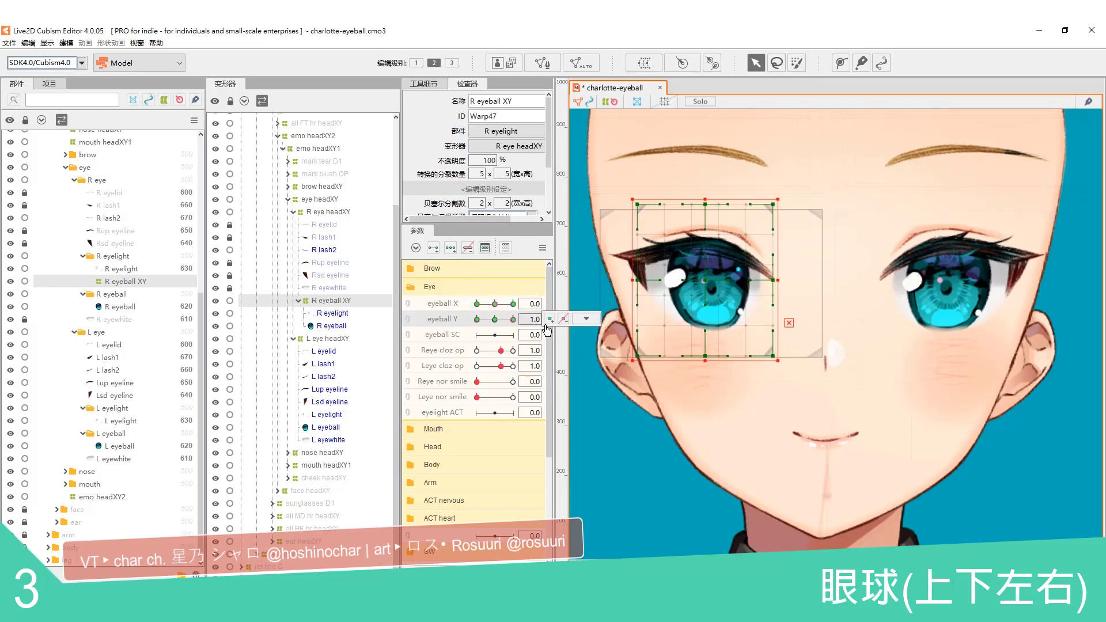
pyautogui.click(579, 319)
pyautogui.hotkey('shift', 'Up')
pyautogui.hotkey('shift', 'Up')
pyautogui.hotkey('shift', 'Up')
pyautogui.hotkey('shift', 'Up')
pyautogui.click(543, 249)
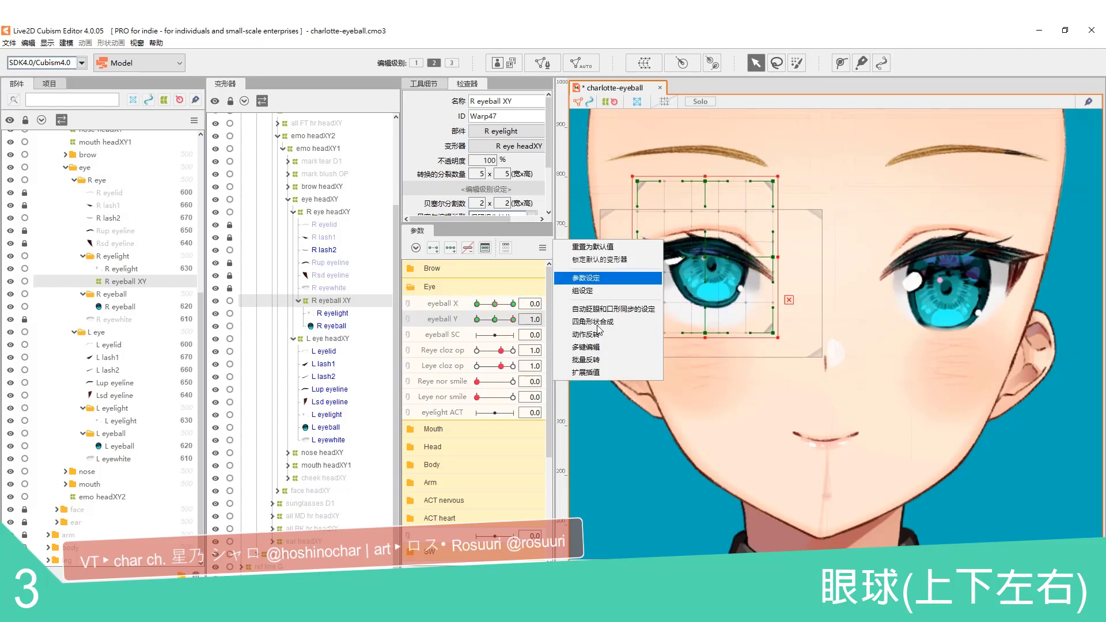
pyautogui.click(598, 334)
pyautogui.click(530, 440)
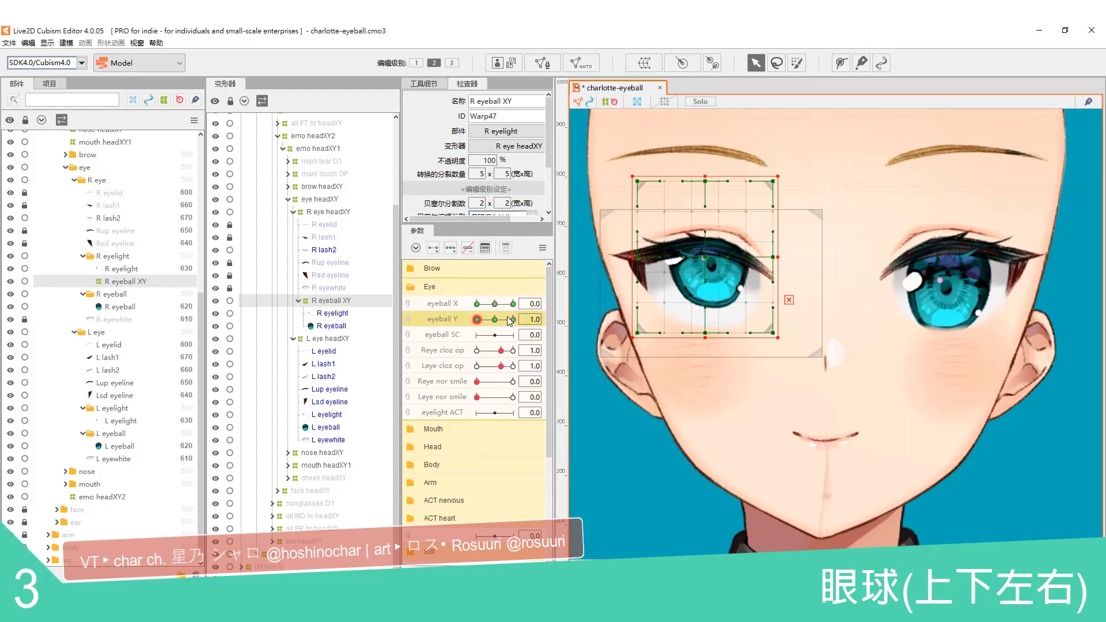
pyautogui.click(513, 319)
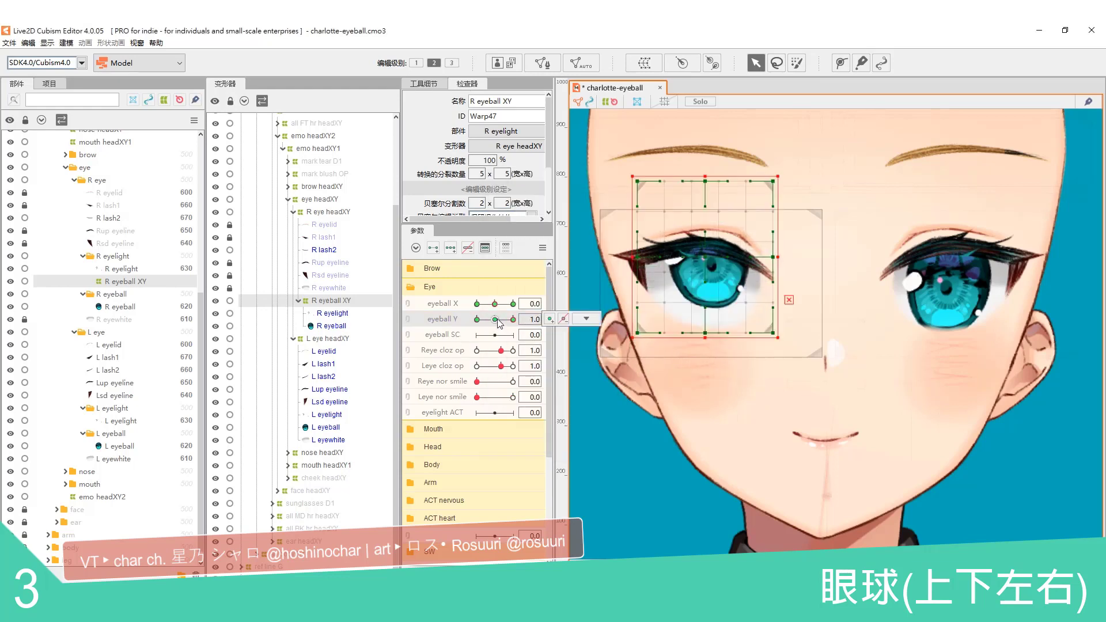
pyautogui.click(494, 319)
# Step: Generate the four corner shapes of R eyeball XY for eyeball X and eyeball Y, and link both parameters to test diagonal movement
pyautogui.click(542, 247)
pyautogui.click(593, 321)
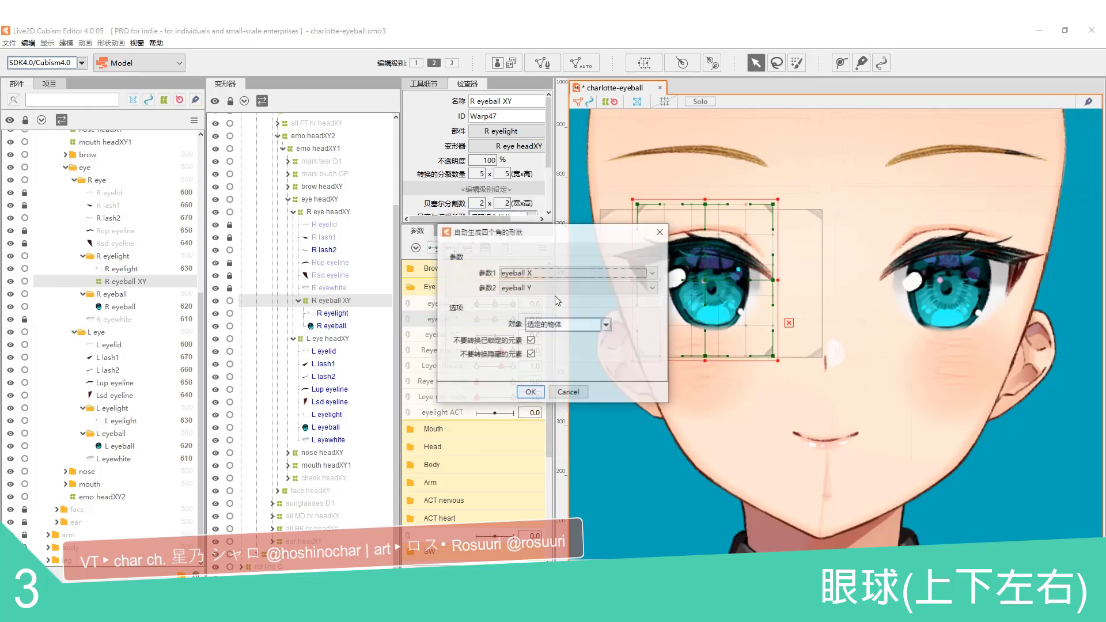
pyautogui.click(532, 392)
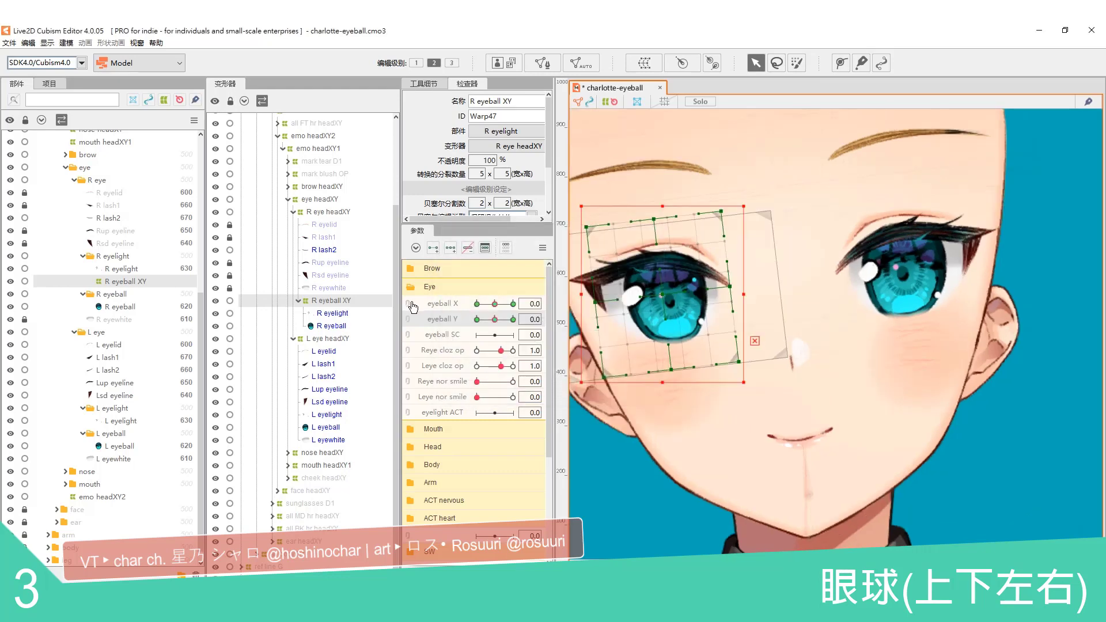
pyautogui.click(410, 304)
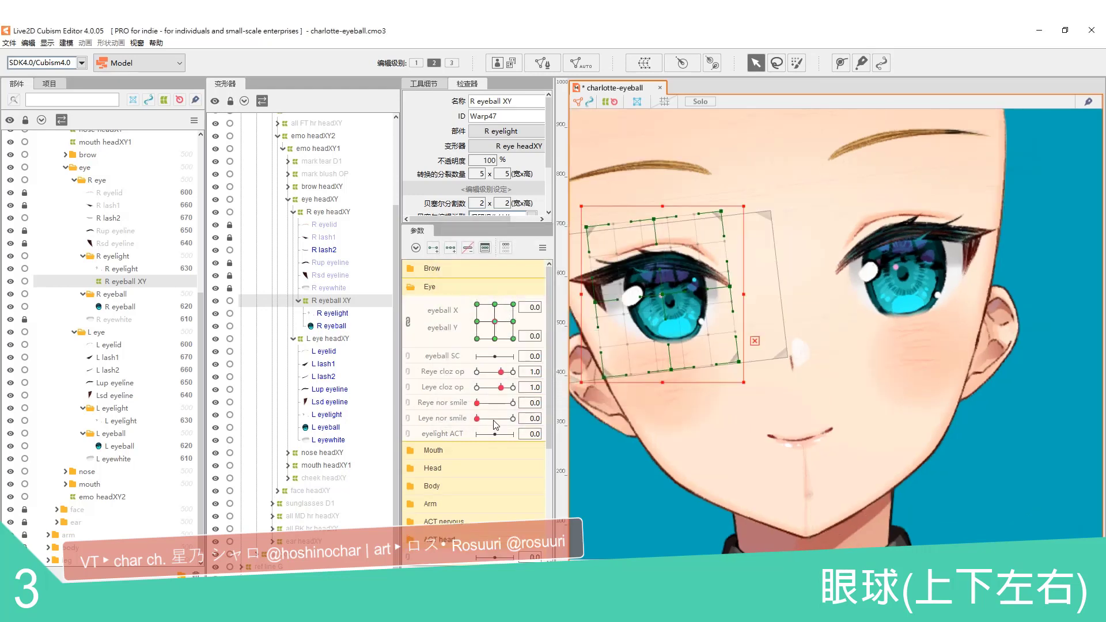
pyautogui.moveTo(494, 321)
pyautogui.mouseDown()
pyautogui.moveTo(467, 327)
pyautogui.moveTo(489, 349)
pyautogui.moveTo(459, 326)
pyautogui.moveTo(504, 313)
pyautogui.moveTo(486, 340)
pyautogui.moveTo(501, 324)
pyautogui.moveTo(481, 323)
pyautogui.mouseUp()
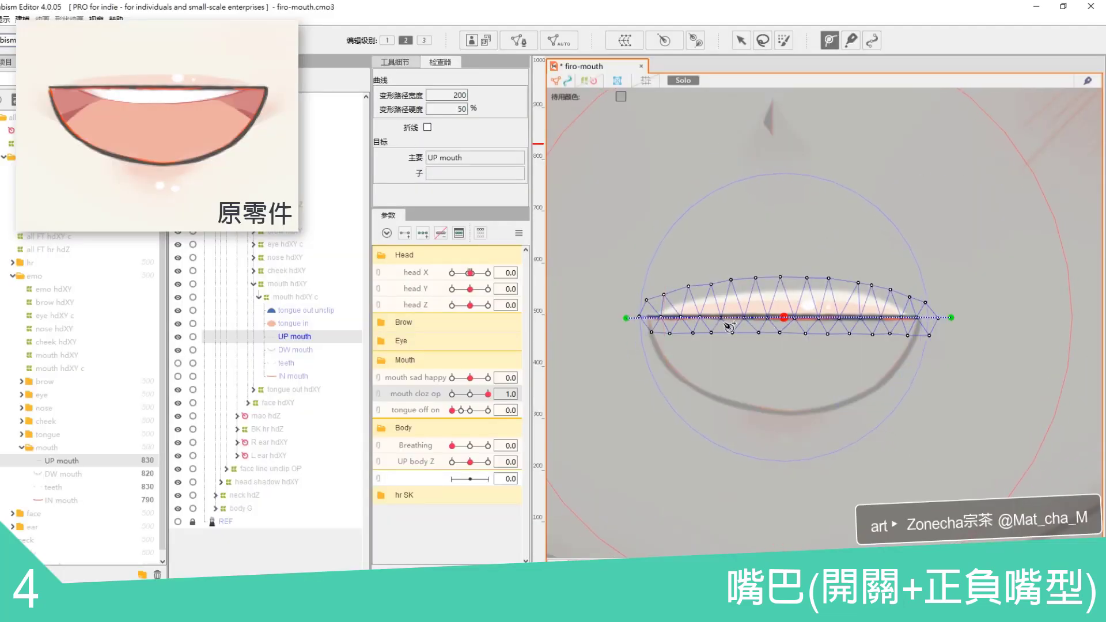
# Step: Raise the three inner deform path points of UP mouth and pull one end inward and down to start an arch
pyautogui.press('v')
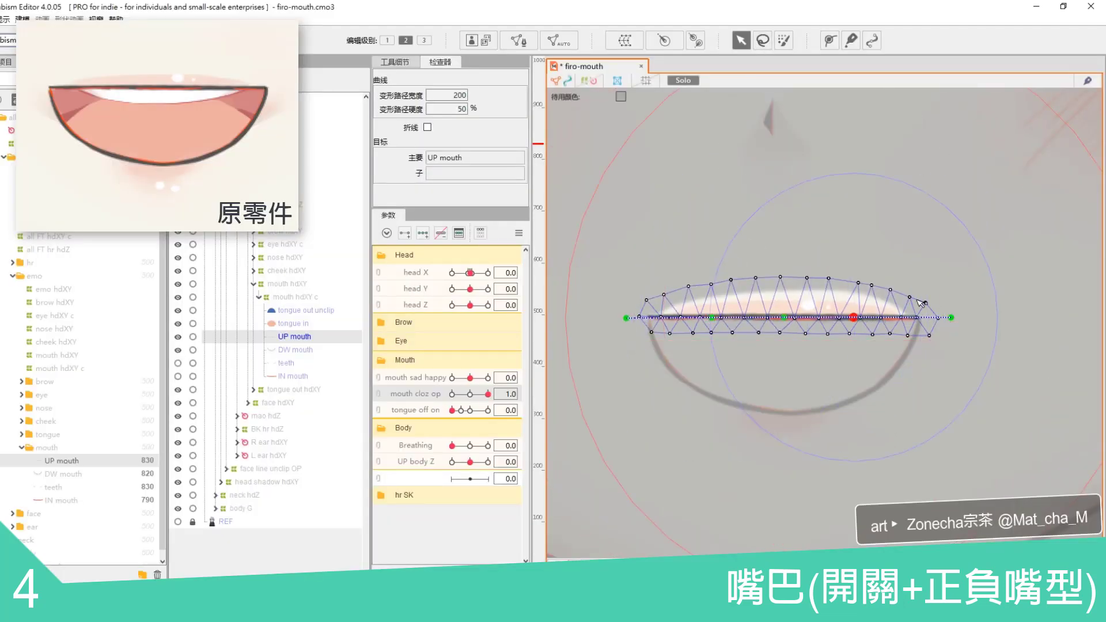
pyautogui.moveTo(781, 316); pyautogui.dragTo(779, 269)
pyautogui.moveTo(712, 317); pyautogui.dragTo(713, 269)
pyautogui.moveTo(780, 267); pyautogui.dragTo(781, 250)
pyautogui.moveTo(853, 316); pyautogui.dragTo(856, 279)
pyautogui.moveTo(713, 273); pyautogui.dragTo(716, 263)
pyautogui.moveTo(855, 279); pyautogui.dragTo(857, 268)
pyautogui.moveTo(625, 318); pyautogui.dragTo(682, 347)
pyautogui.moveTo(716, 264); pyautogui.dragTo(716, 266)
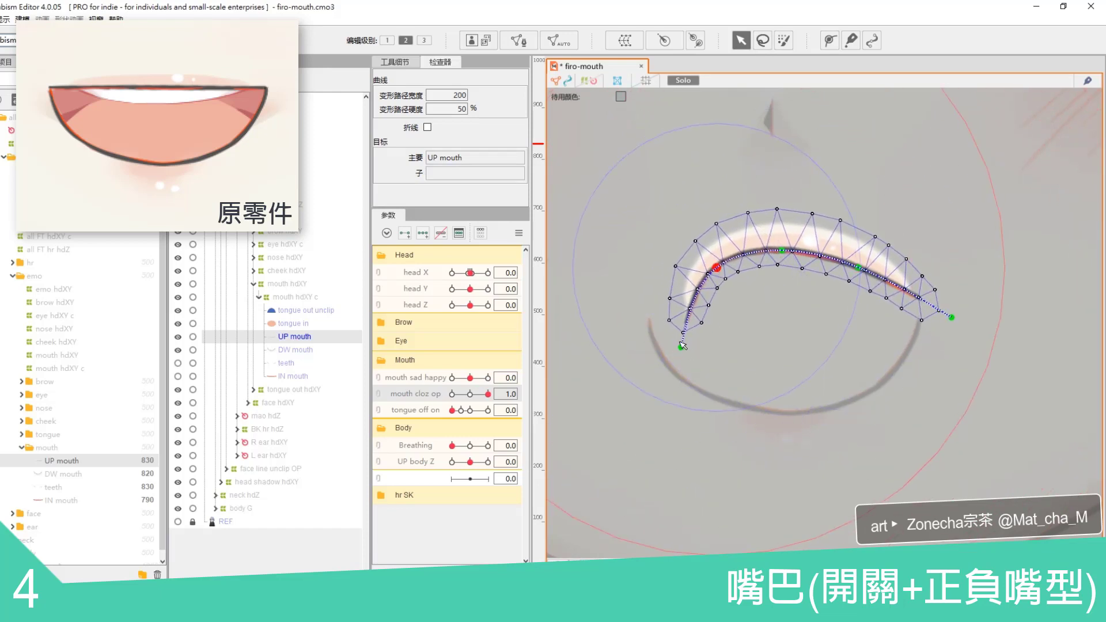
# Step: Pull the other end of the UP mouth path inward and down and even out the points into a symmetrical arch
pyautogui.moveTo(681, 346); pyautogui.dragTo(680, 340)
pyautogui.moveTo(952, 317); pyautogui.dragTo(875, 352)
pyautogui.moveTo(857, 267); pyautogui.dragTo(852, 270)
pyautogui.moveTo(781, 250); pyautogui.dragTo(779, 245)
pyautogui.moveTo(679, 339); pyautogui.dragTo(698, 342)
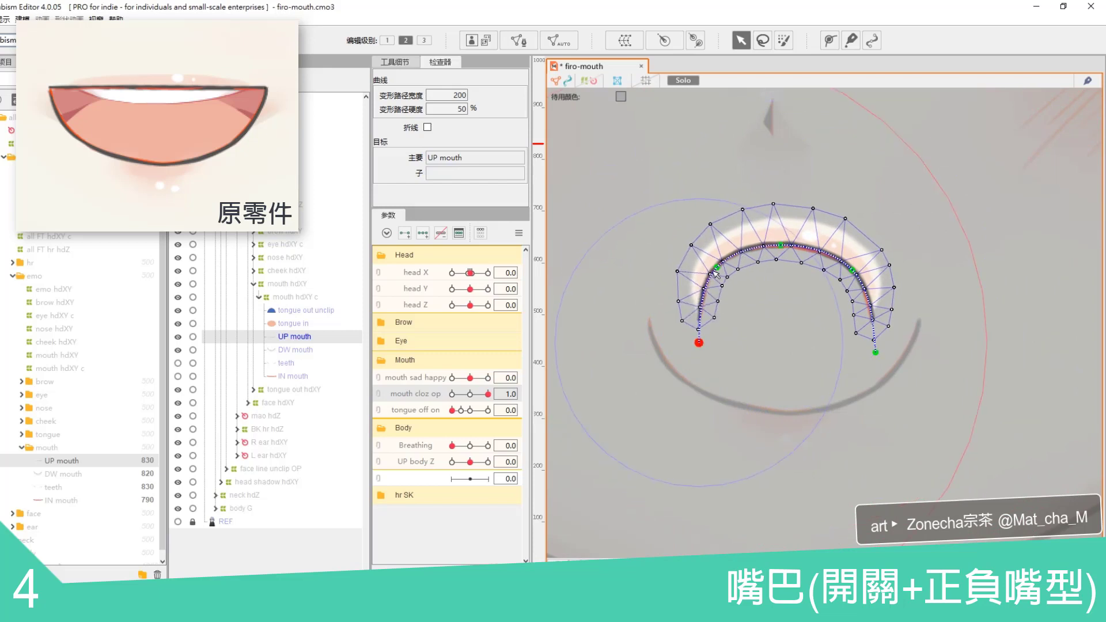
# Step: Reshape the UP mouth path into a downward-sagging curve by raising both ends and lowering the three inner points
pyautogui.moveTo(716, 267); pyautogui.dragTo(717, 272)
pyautogui.moveTo(699, 343); pyautogui.dragTo(650, 254)
pyautogui.moveTo(780, 245); pyautogui.dragTo(774, 307)
pyautogui.moveTo(875, 352); pyautogui.dragTo(910, 223)
pyautogui.moveTo(852, 269); pyautogui.dragTo(843, 291)
pyautogui.moveTo(716, 270); pyautogui.dragTo(706, 294)
pyautogui.moveTo(649, 254); pyautogui.dragTo(655, 231)
pyautogui.moveTo(706, 294); pyautogui.dragTo(707, 293)
pyautogui.moveTo(910, 223); pyautogui.dragTo(905, 212)
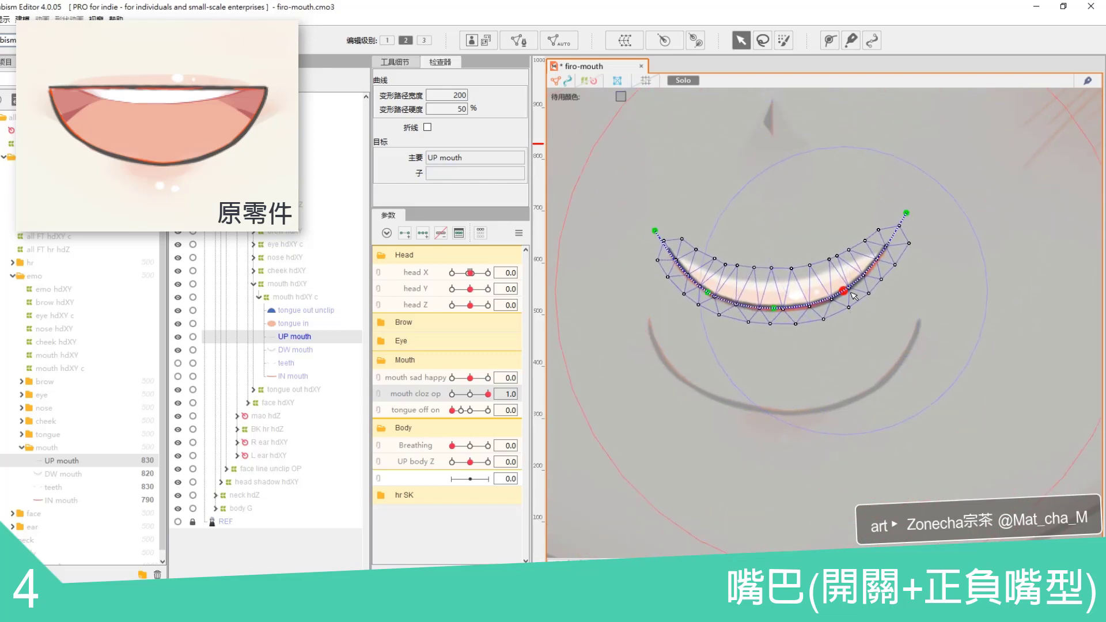
pyautogui.moveTo(843, 290); pyautogui.dragTo(847, 294)
pyautogui.moveTo(773, 307); pyautogui.dragTo(773, 306)
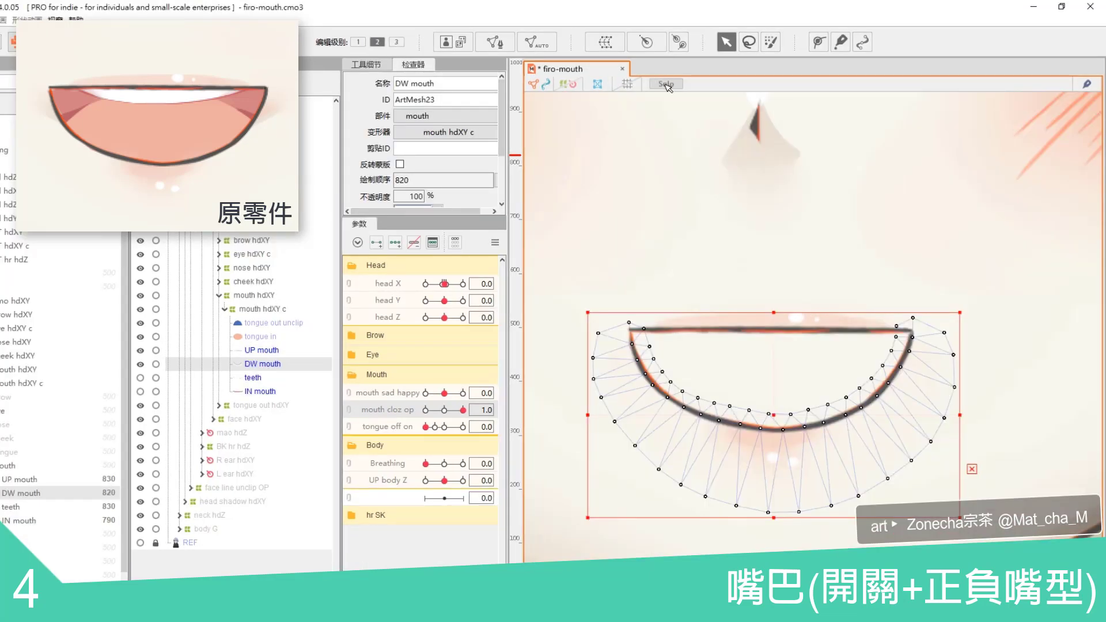
# Step: Isolate DW mouth and draw a five-point deform path along the curved lower mouth line, aligning its points to the stroke
pyautogui.click(683, 80)
pyautogui.click(829, 40)
pyautogui.click(620, 312)
pyautogui.click(765, 429)
pyautogui.click(910, 310)
pyautogui.moveTo(862, 377); pyautogui.dragTo(878, 389)
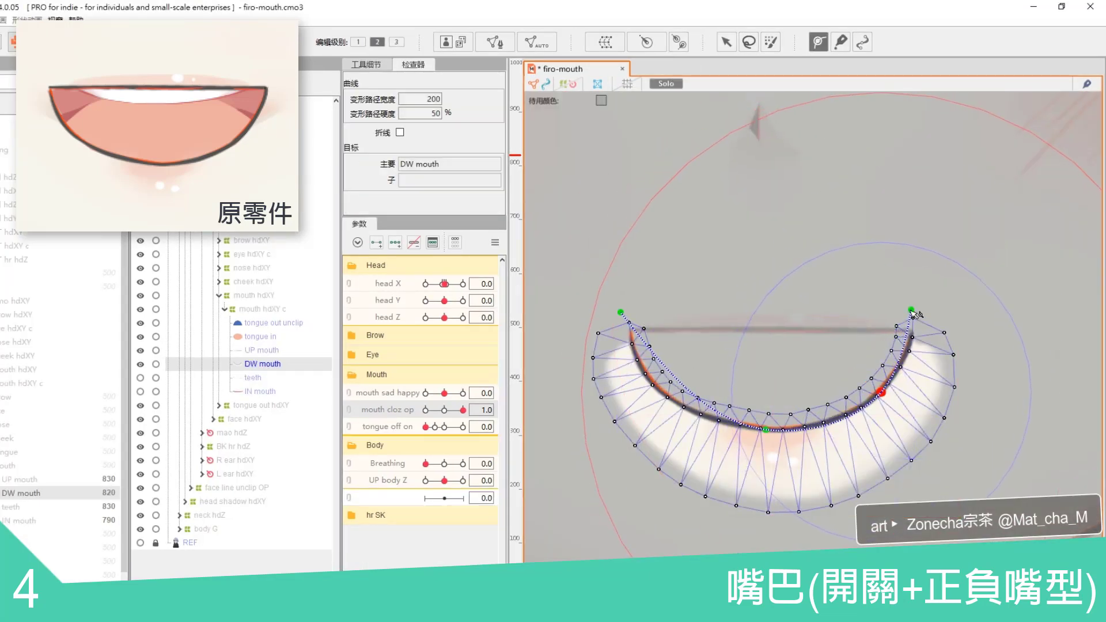
pyautogui.moveTo(910, 309); pyautogui.dragTo(914, 311)
pyautogui.moveTo(877, 390); pyautogui.dragTo(884, 393)
pyautogui.moveTo(669, 380); pyautogui.dragTo(666, 395)
pyautogui.moveTo(620, 312); pyautogui.dragTo(626, 312)
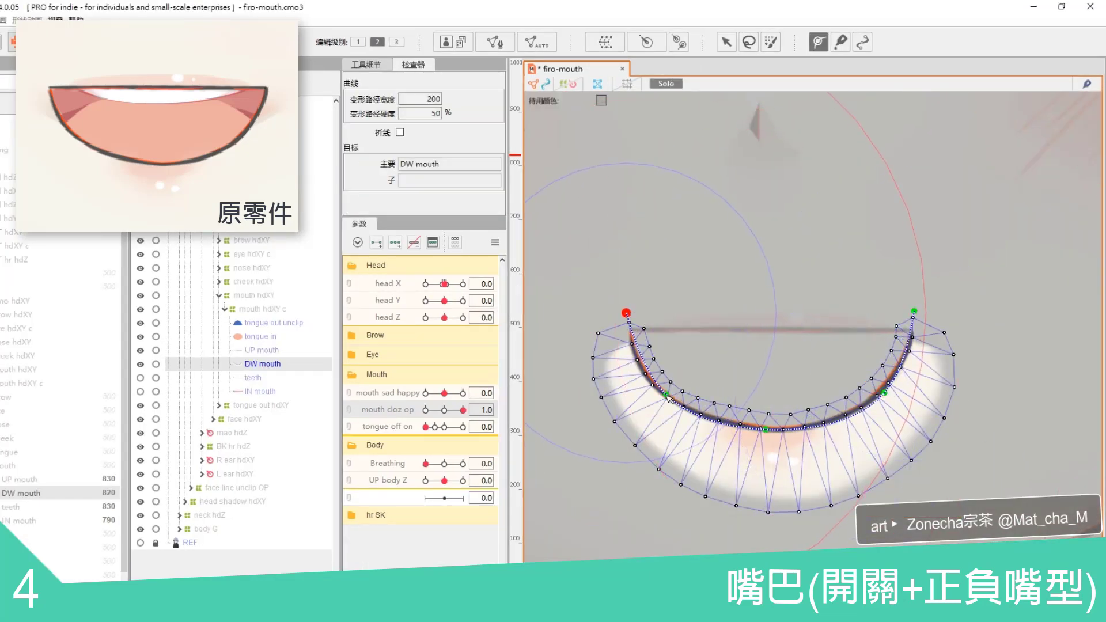
# Step: Raise the inner points of the DW mouth path and adjust both ends to flatten the lower lip toward the upper line
pyautogui.click(726, 41)
pyautogui.moveTo(765, 430); pyautogui.dragTo(774, 373)
pyautogui.moveTo(884, 392); pyautogui.dragTo(869, 357)
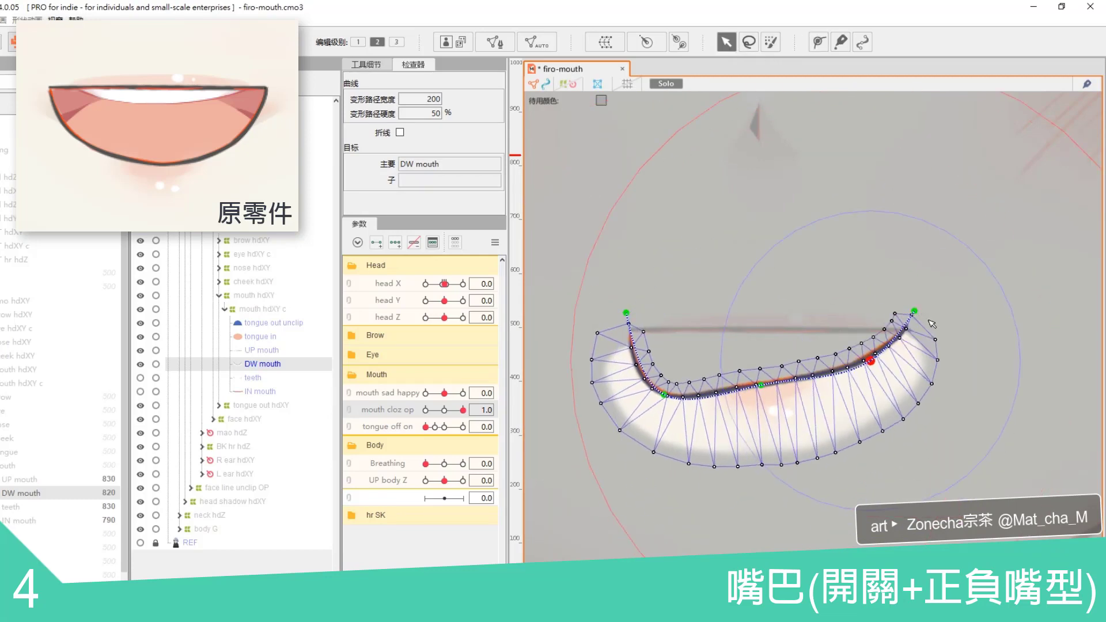
pyautogui.moveTo(913, 311); pyautogui.dragTo(926, 323)
pyautogui.moveTo(869, 357); pyautogui.dragTo(861, 340)
pyautogui.moveTo(774, 373); pyautogui.dragTo(766, 342)
pyautogui.moveTo(626, 312); pyautogui.dragTo(601, 345)
pyautogui.moveTo(664, 394); pyautogui.dragTo(668, 334)
pyautogui.moveTo(603, 345); pyautogui.dragTo(615, 326)
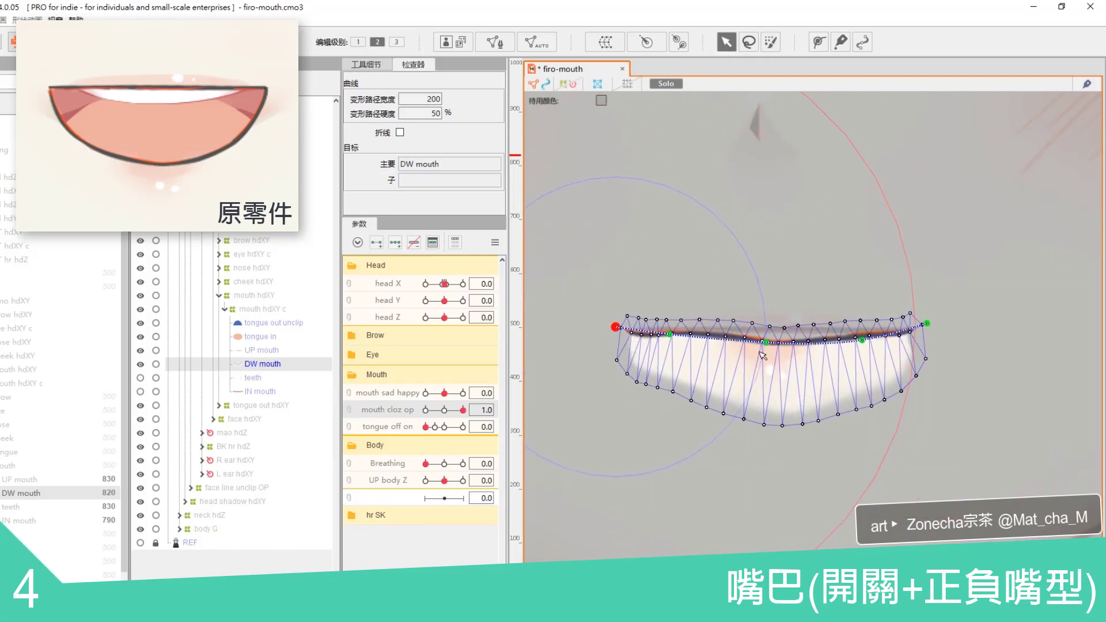
# Step: Level the DW mouth path along the closed mouth line, adding extra path points between the existing ones for finer control
pyautogui.moveTo(766, 342); pyautogui.dragTo(763, 334)
pyautogui.moveTo(861, 340); pyautogui.dragTo(860, 336)
pyautogui.moveTo(927, 323); pyautogui.dragTo(924, 327)
pyautogui.press('ctrl')
pyautogui.click(716, 330)
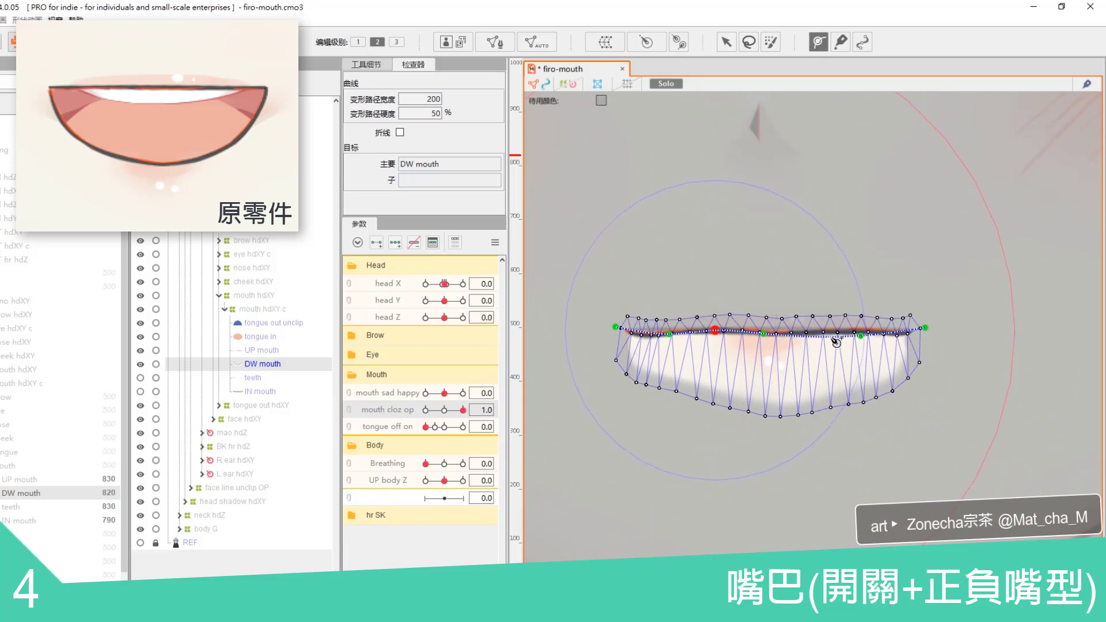
pyautogui.click(730, 43)
pyautogui.moveTo(715, 330); pyautogui.dragTo(714, 333)
pyautogui.moveTo(763, 334); pyautogui.dragTo(763, 332)
pyautogui.moveTo(669, 334); pyautogui.dragTo(670, 332)
pyautogui.moveTo(823, 330); pyautogui.dragTo(859, 334)
# Step: Bend the DW mouth path into an upward arch by lowering both ends and raising the middle points
pyautogui.moveTo(615, 327); pyautogui.dragTo(619, 375)
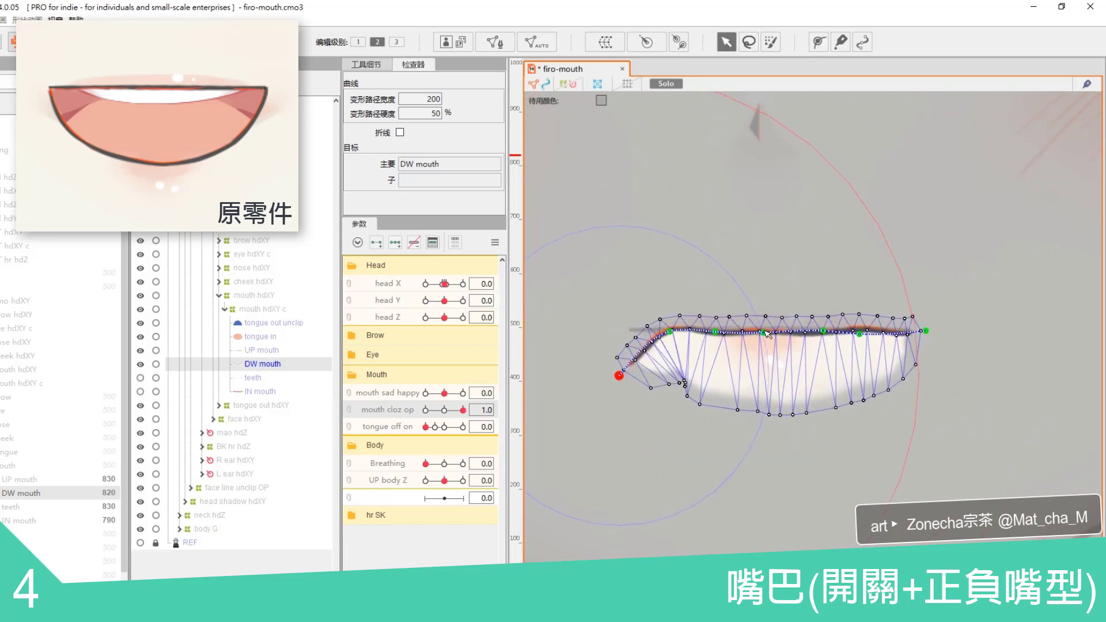
pyautogui.moveTo(714, 333); pyautogui.dragTo(714, 300)
pyautogui.moveTo(669, 331); pyautogui.dragTo(669, 324)
pyautogui.moveTo(823, 331); pyautogui.dragTo(818, 311)
pyautogui.moveTo(859, 334); pyautogui.dragTo(858, 329)
pyautogui.moveTo(925, 331); pyautogui.dragTo(904, 378)
pyautogui.moveTo(619, 376); pyautogui.dragTo(630, 381)
pyautogui.moveTo(670, 324); pyautogui.dragTo(668, 339)
pyautogui.moveTo(712, 303); pyautogui.dragTo(710, 314)
pyautogui.moveTo(761, 306); pyautogui.dragTo(760, 308)
pyautogui.moveTo(817, 311); pyautogui.dragTo(859, 334)
pyautogui.moveTo(904, 378); pyautogui.dragTo(903, 385)
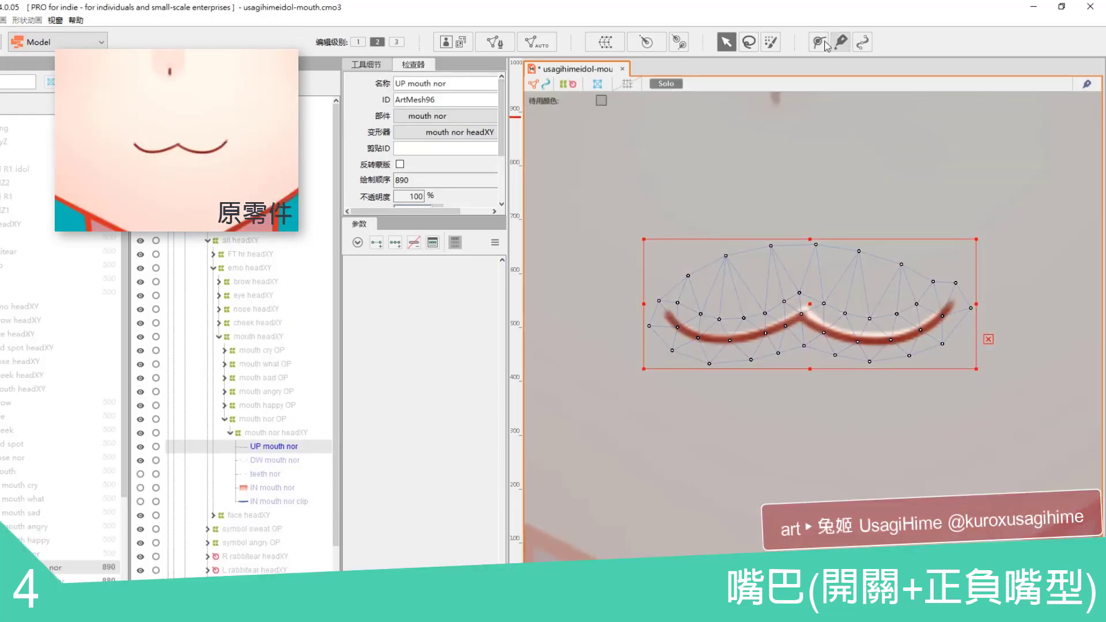
# Step: Draw a five-point deform path along the UP mouth nor line and add keys at both ends of mouth sad happy
pyautogui.click(821, 43)
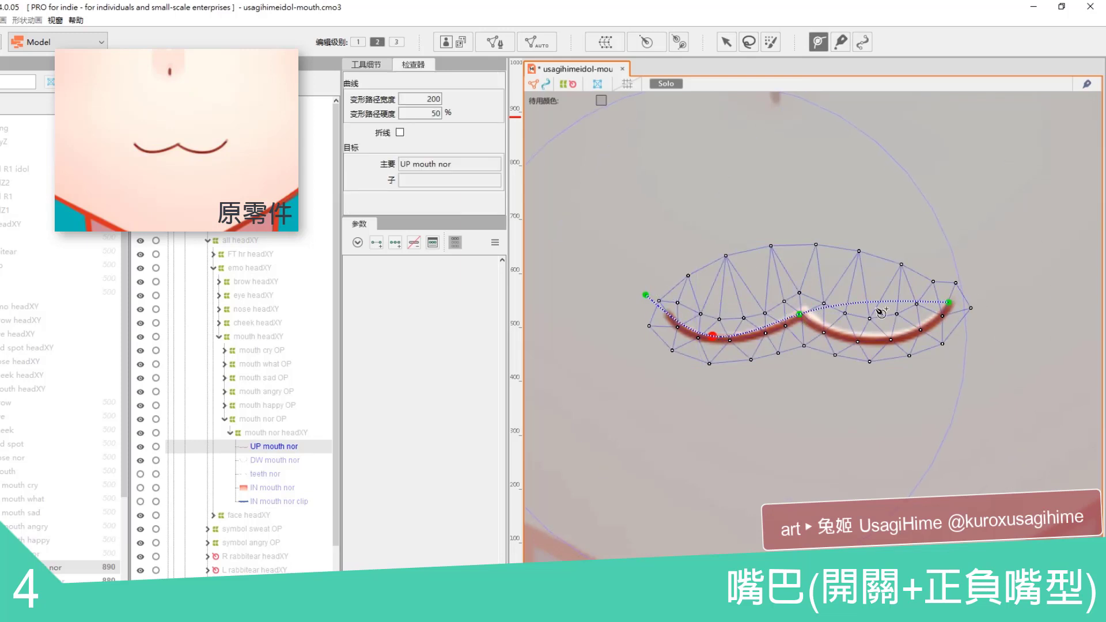
pyautogui.click(726, 42)
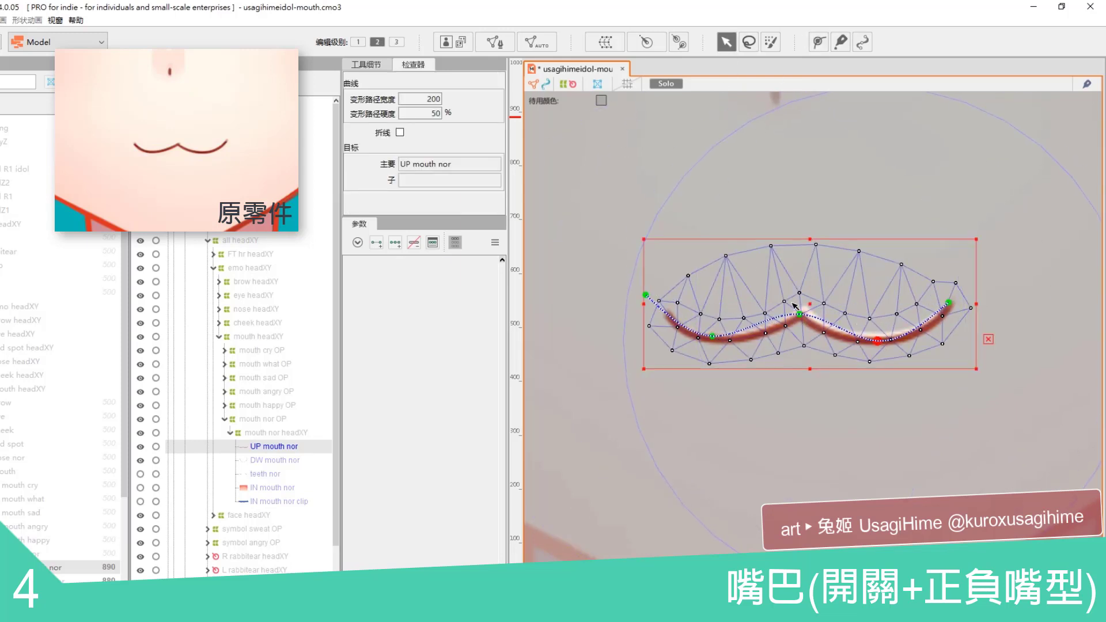
pyautogui.click(455, 242)
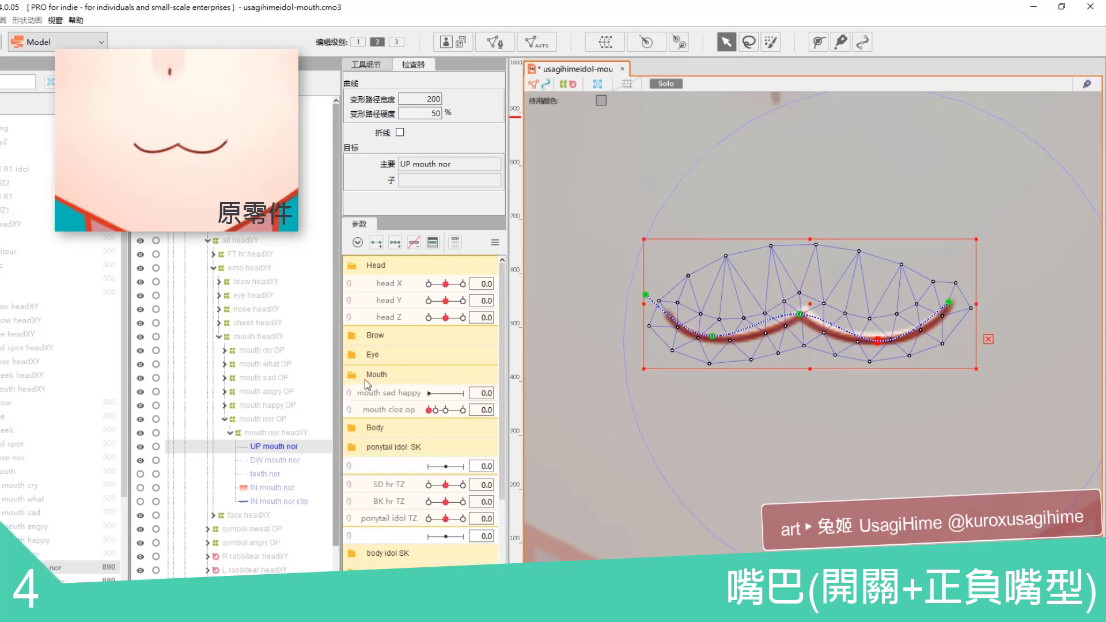
pyautogui.moveTo(487, 393)
pyautogui.click(999, 329)
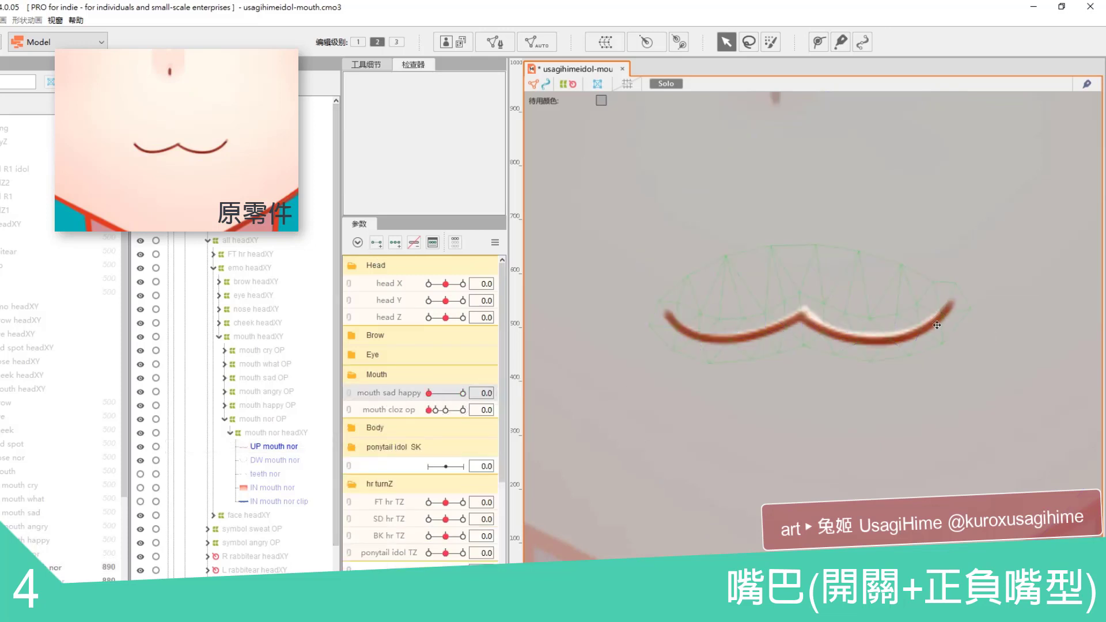
pyautogui.click(965, 326)
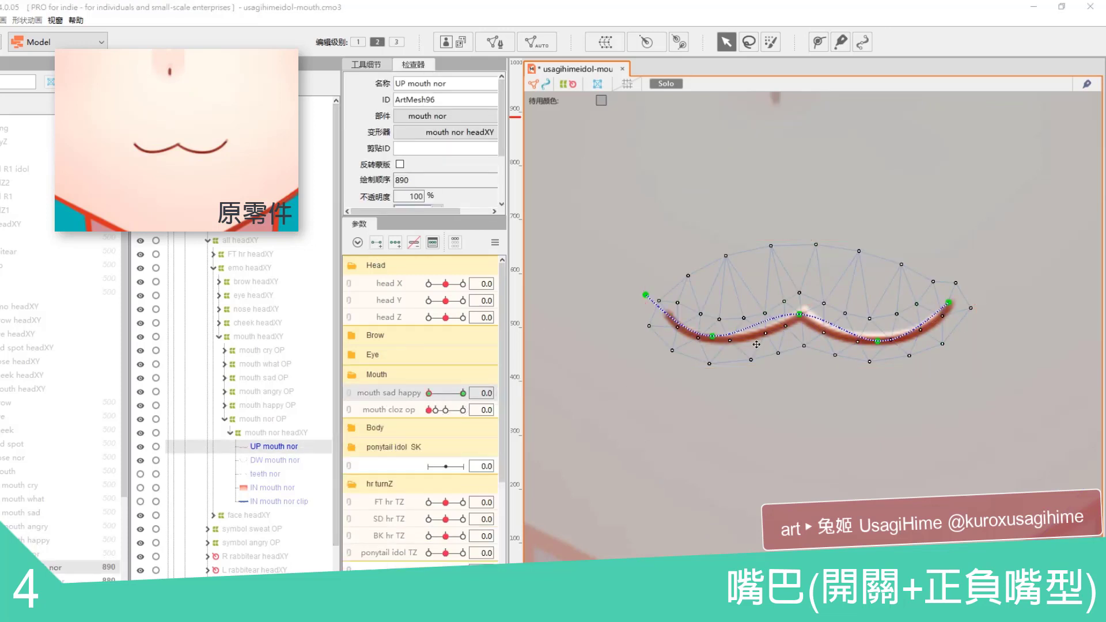
# Step: At mouth sad happy 0.0, bend the UP mouth nor path into an arch by raising the inner points and lowering both ends
pyautogui.moveTo(799, 315); pyautogui.dragTo(798, 317)
pyautogui.hotkey('ctrl', 'z')
pyautogui.moveTo(712, 335); pyautogui.dragTo(720, 307)
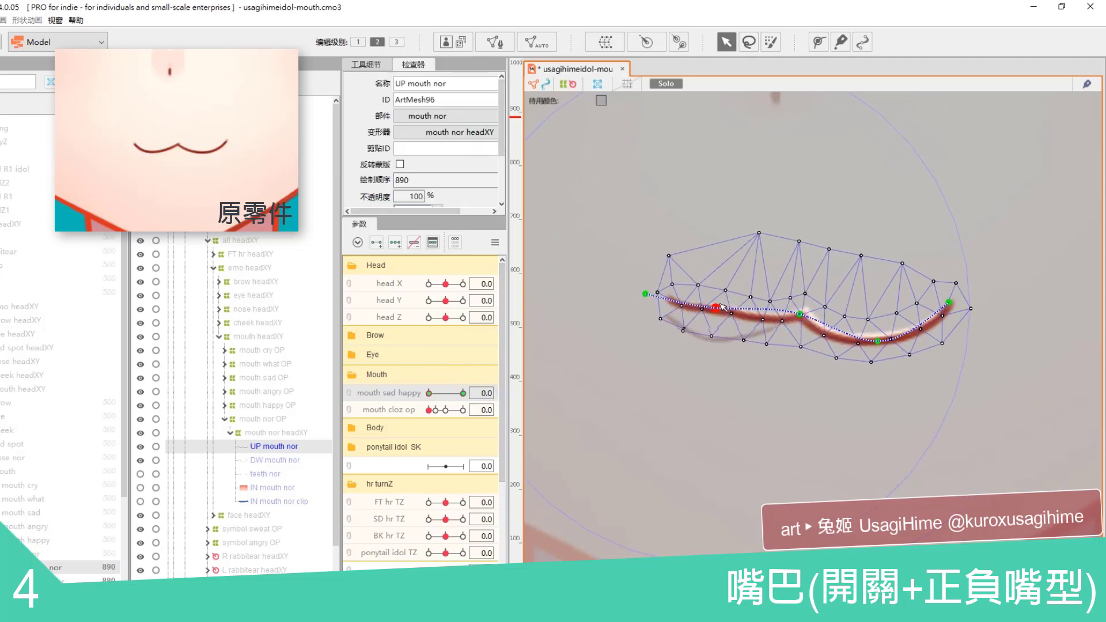
pyautogui.moveTo(645, 294); pyautogui.dragTo(670, 344)
pyautogui.moveTo(799, 314); pyautogui.dragTo(797, 289)
pyautogui.moveTo(877, 341); pyautogui.dragTo(876, 301)
pyautogui.moveTo(948, 303); pyautogui.dragTo(928, 350)
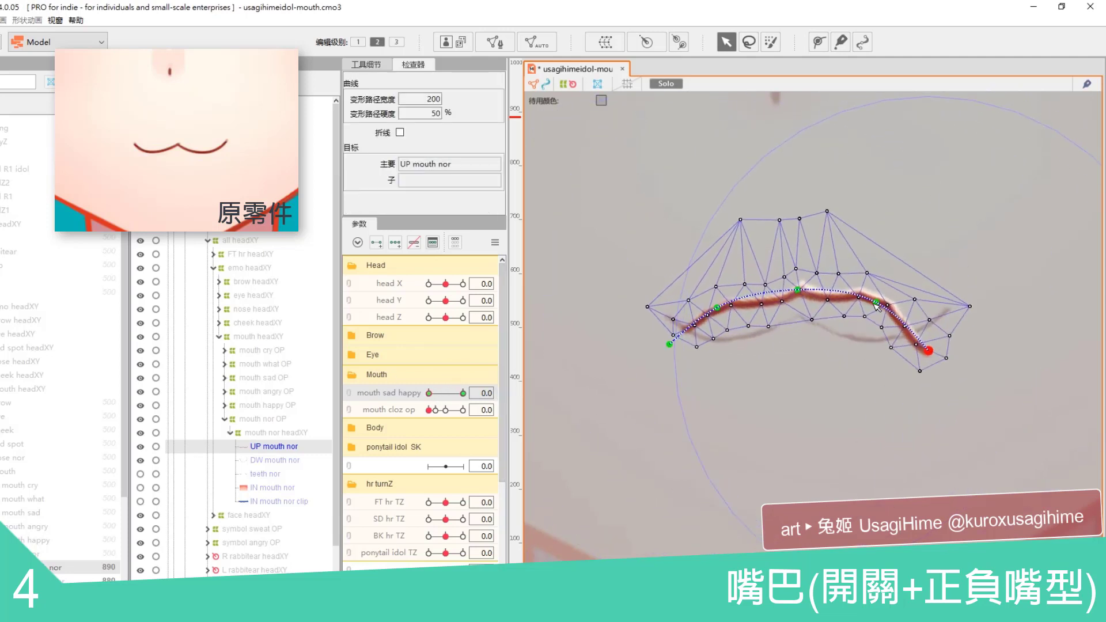
# Step: Narrow the UP mouth nor arch by pulling both path ends inward and slightly raising the inner points
pyautogui.moveTo(876, 302); pyautogui.dragTo(873, 299)
pyautogui.moveTo(928, 350); pyautogui.dragTo(929, 336)
pyautogui.moveTo(717, 307); pyautogui.dragTo(717, 299)
pyautogui.moveTo(669, 343); pyautogui.dragTo(699, 355)
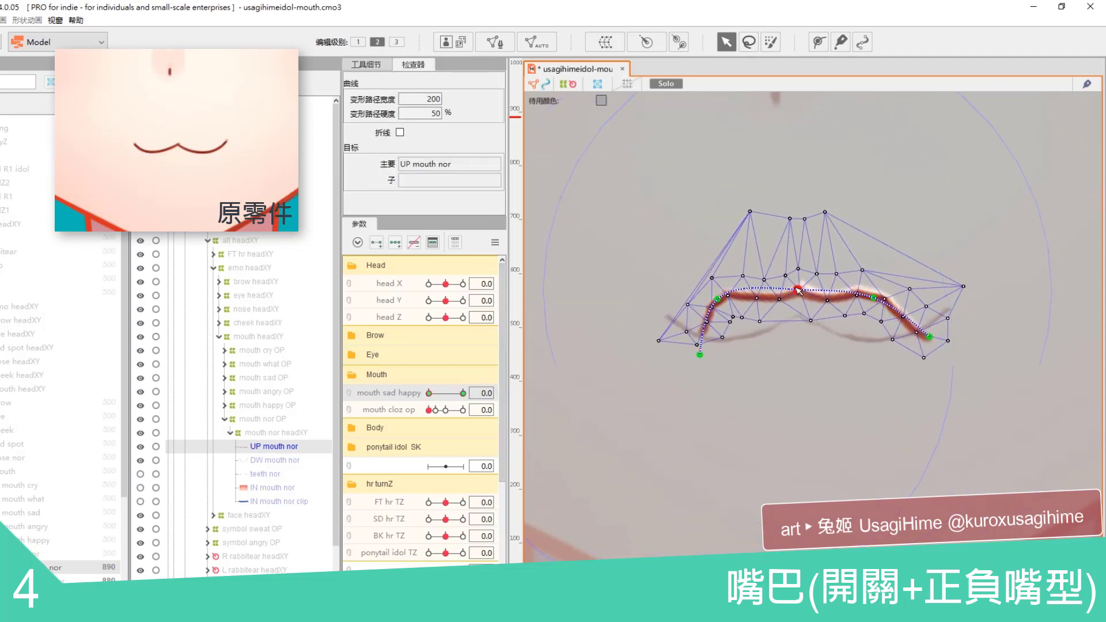
pyautogui.moveTo(797, 289); pyautogui.dragTo(799, 285)
pyautogui.moveTo(929, 337); pyautogui.dragTo(900, 345)
# Step: Add path points on either side of the arch's center and adjust them with the ends to smooth the frown
pyautogui.click(819, 42)
pyautogui.click(764, 292)
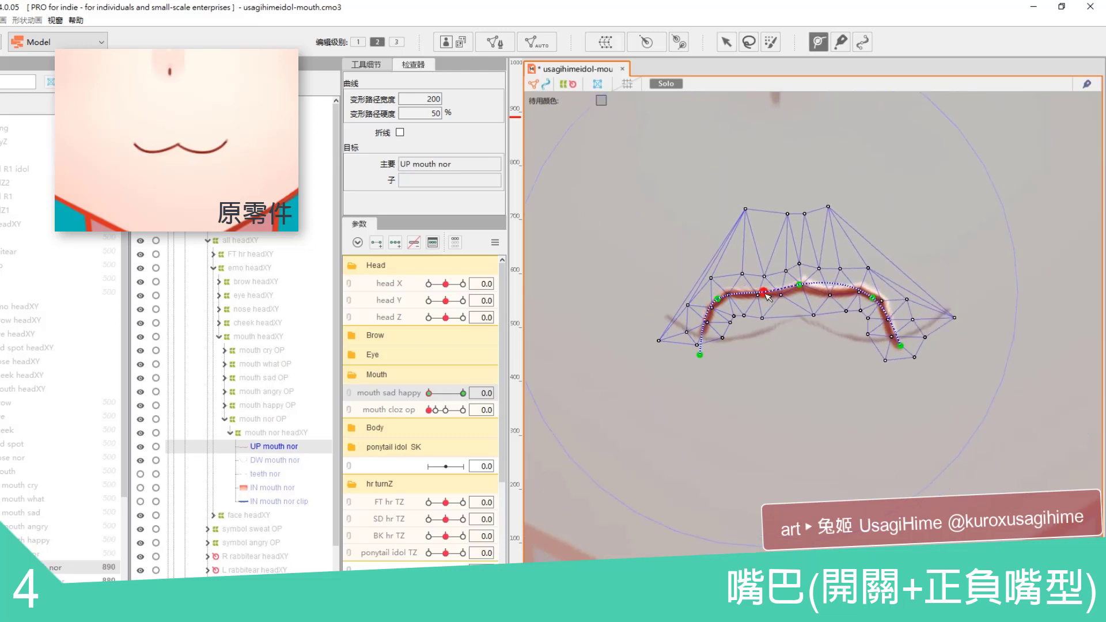
pyautogui.moveTo(763, 293); pyautogui.dragTo(799, 282)
pyautogui.moveTo(834, 292); pyautogui.dragTo(877, 301)
pyautogui.moveTo(838, 288); pyautogui.dragTo(840, 287)
pyautogui.moveTo(900, 345); pyautogui.dragTo(897, 350)
pyautogui.moveTo(700, 355); pyautogui.dragTo(713, 360)
# Step: Spread the outer mesh vertices of UP mouth nor around the arch and add mesh points along the stroke
pyautogui.moveTo(428, 393); pyautogui.dragTo(428, 393)
pyautogui.scroll(2, 780, 303)
pyautogui.moveTo(709, 162); pyautogui.dragTo(614, 218)
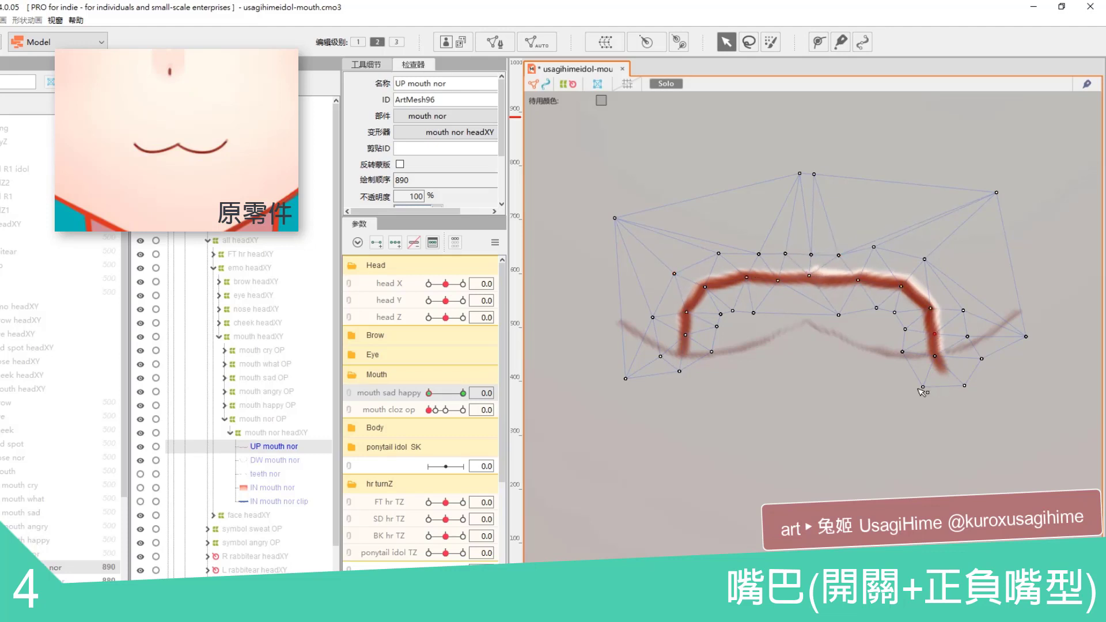
pyautogui.hotkey('ctrl', 'e')
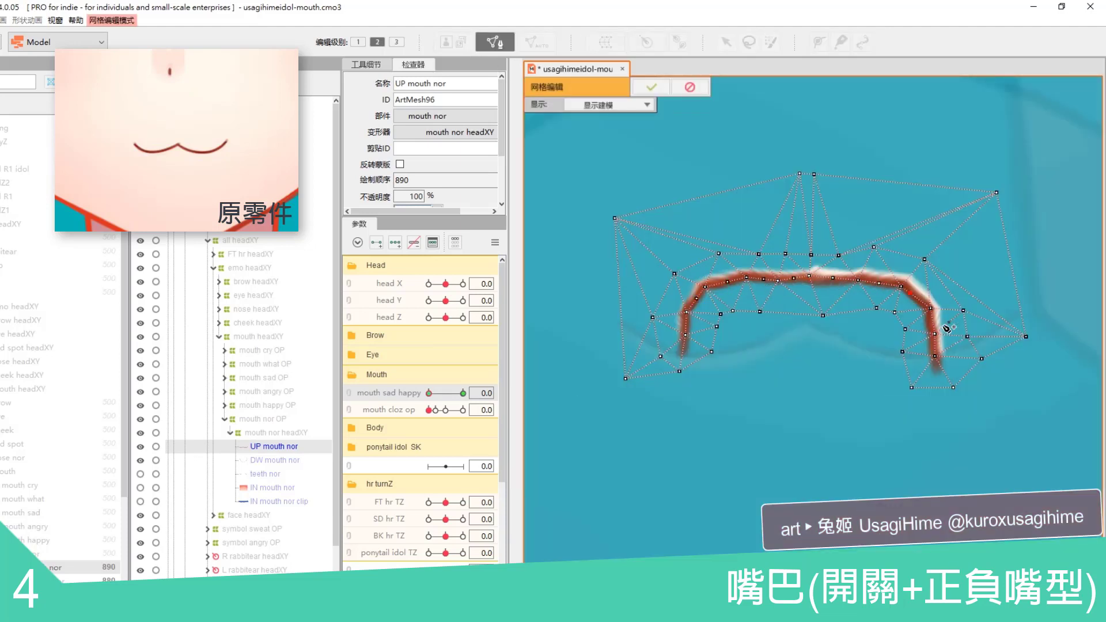
pyautogui.click(652, 88)
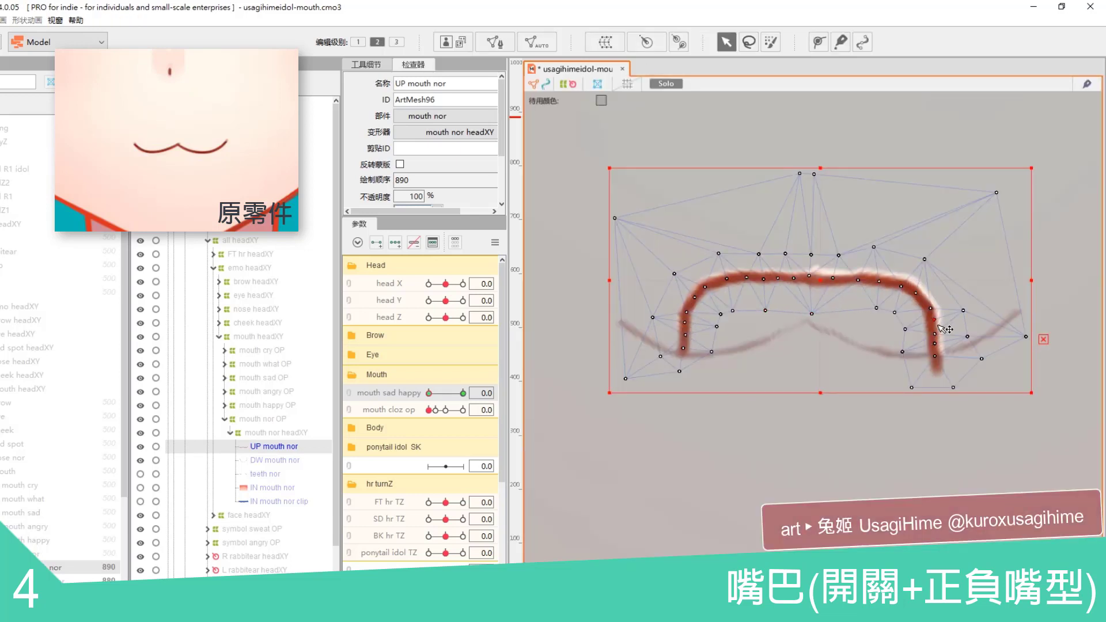
# Step: Turn off solo view and preview the mouth on the whole face across the mouth sad happy range
pyautogui.click(696, 119)
pyautogui.moveTo(458, 393); pyautogui.dragTo(428, 393)
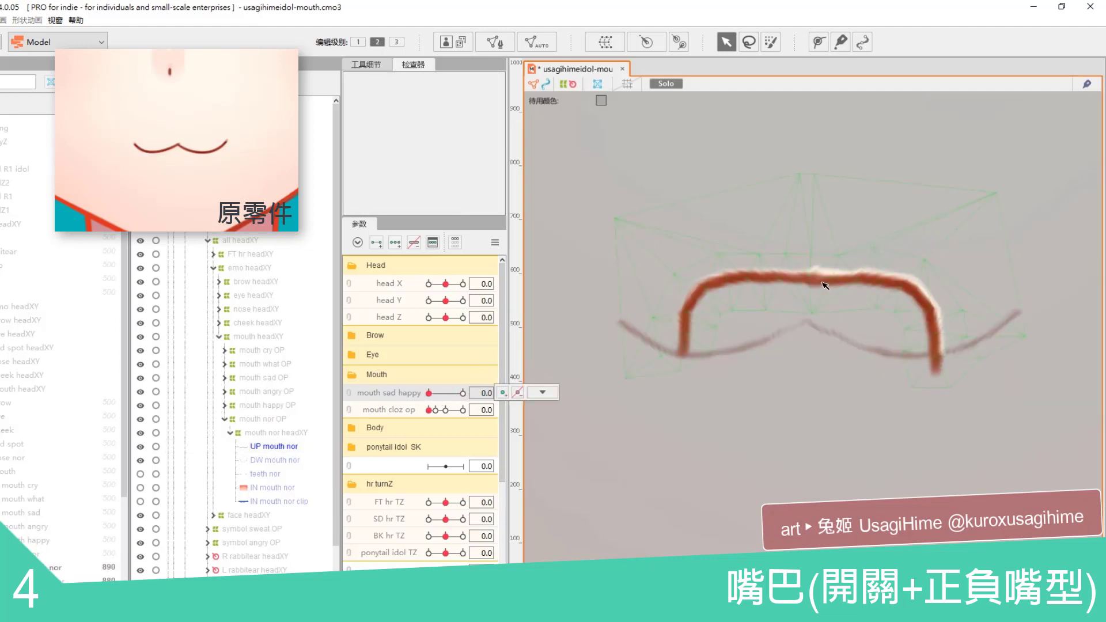
pyautogui.click(824, 284)
pyautogui.click(665, 84)
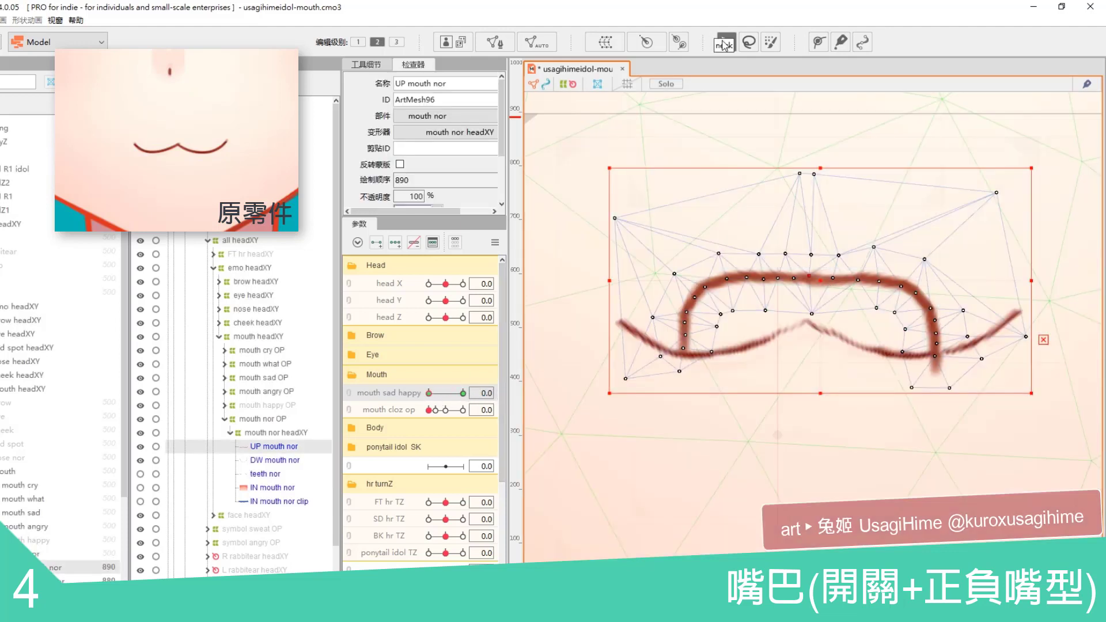
pyautogui.click(567, 349)
pyautogui.click(34, 444)
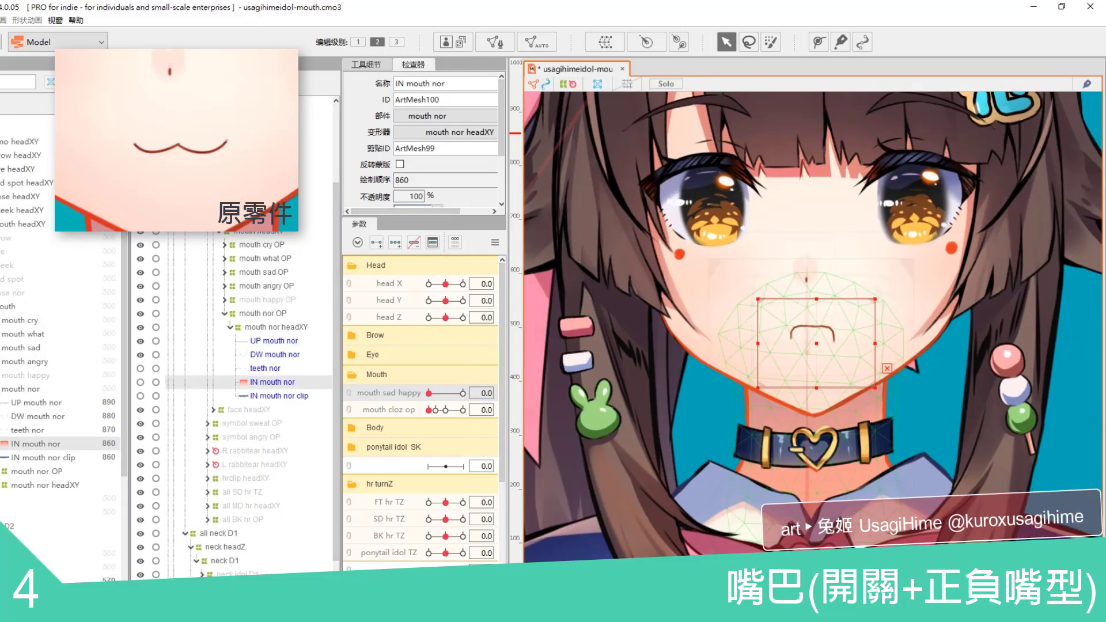
pyautogui.click(1078, 461)
pyautogui.moveTo(421, 400)
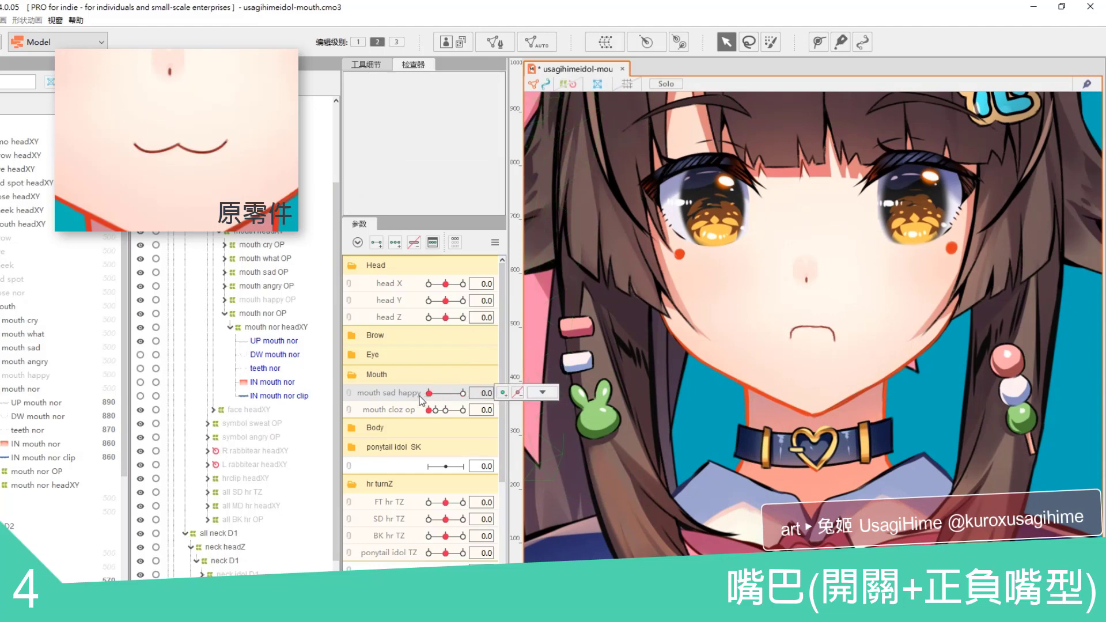
pyautogui.moveTo(486, 392); pyautogui.dragTo(418, 403)
# Step: In charlotte-mouth, select UP mouth and DW mouth together and draw a shared five-point deform path along the closed mouth line
pyautogui.scroll(3, 810, 311)
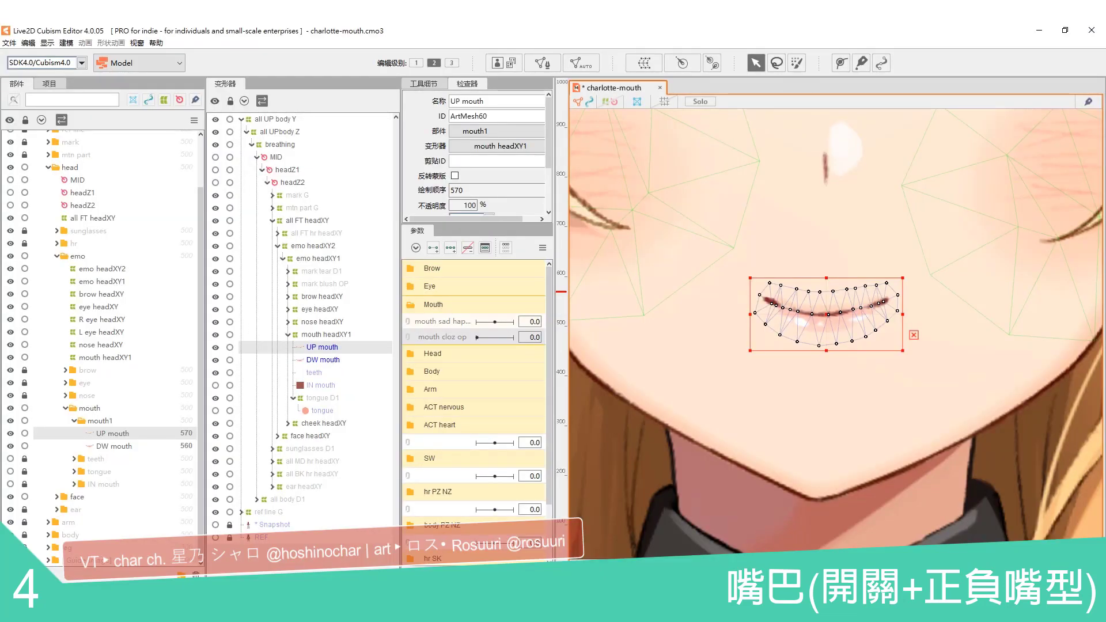
pyautogui.keyDown('ctrl'); pyautogui.click(323, 359); pyautogui.keyUp('ctrl')
pyautogui.scroll(2, 834, 311)
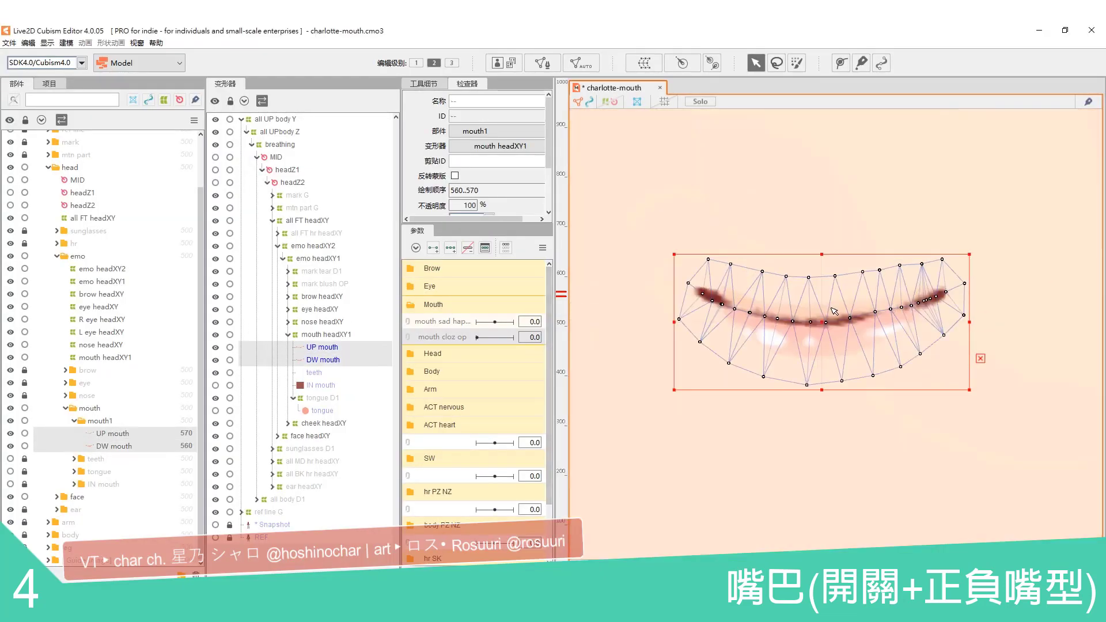
pyautogui.click(842, 62)
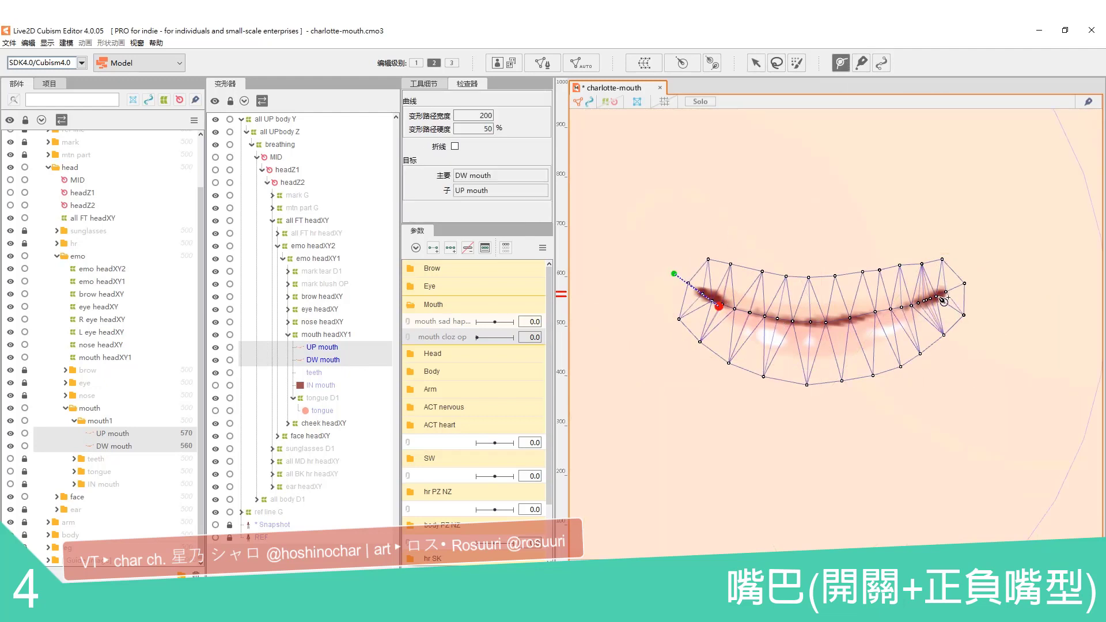
pyautogui.click(817, 323)
pyautogui.press('v')
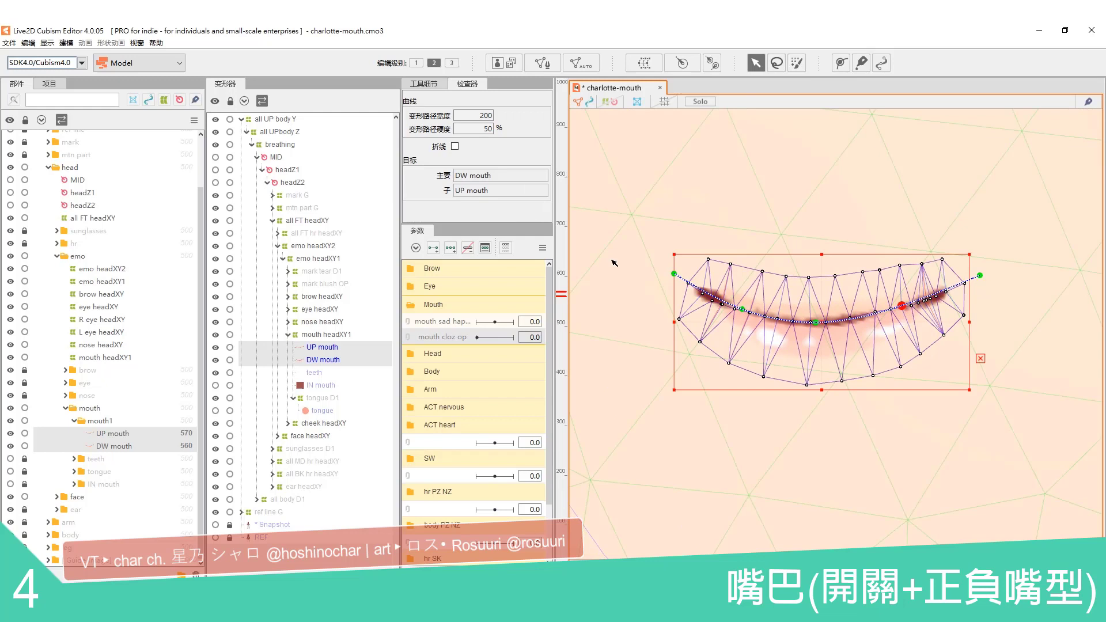
# Step: Add three keys to mouth sad happy and two keys to mouth cloz op for both mouth meshes
pyautogui.click(494, 321)
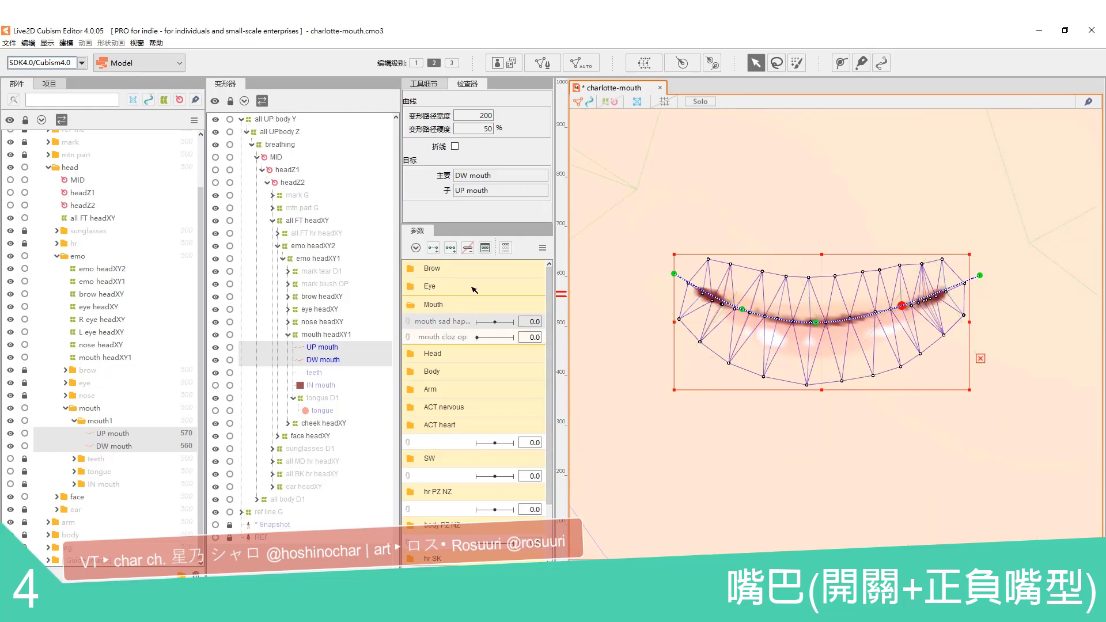
pyautogui.click(509, 341)
pyautogui.click(494, 322)
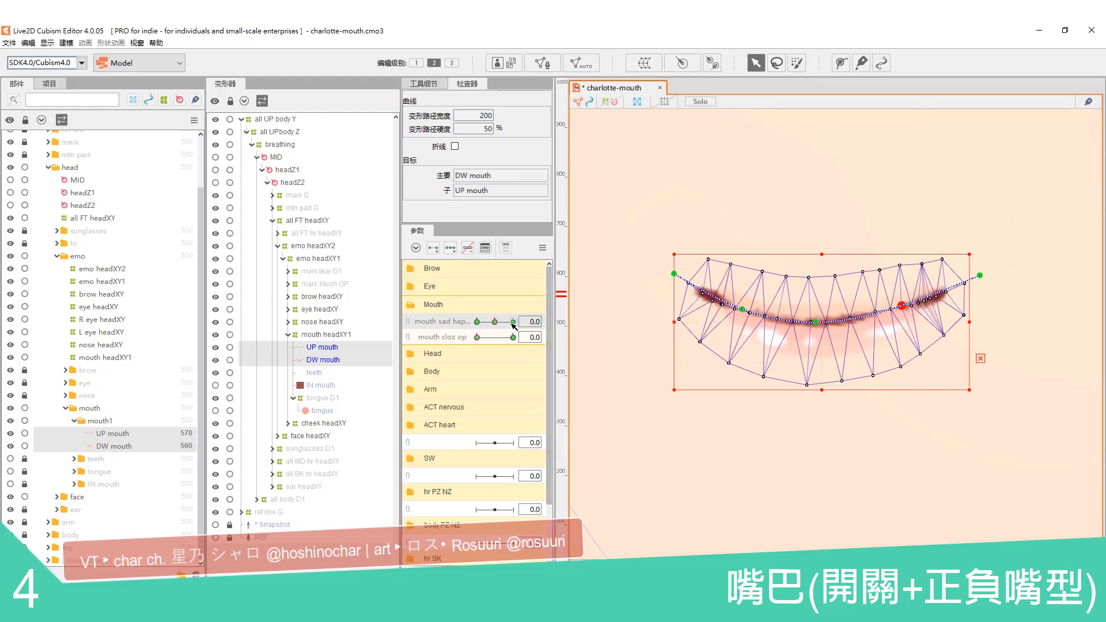
# Step: At mouth sad happy 1.0, widen both mouth meshes and raise the two path ends into a smile
pyautogui.click(513, 321)
pyautogui.moveTo(969, 322)
pyautogui.mouseDown()
pyautogui.moveTo(987, 322)
pyautogui.moveTo(919, 321)
pyautogui.moveTo(979, 321)
pyautogui.mouseUp()
pyautogui.moveTo(989, 276)
pyautogui.mouseDown()
pyautogui.moveTo(971, 265)
pyautogui.moveTo(975, 247)
pyautogui.mouseUp()
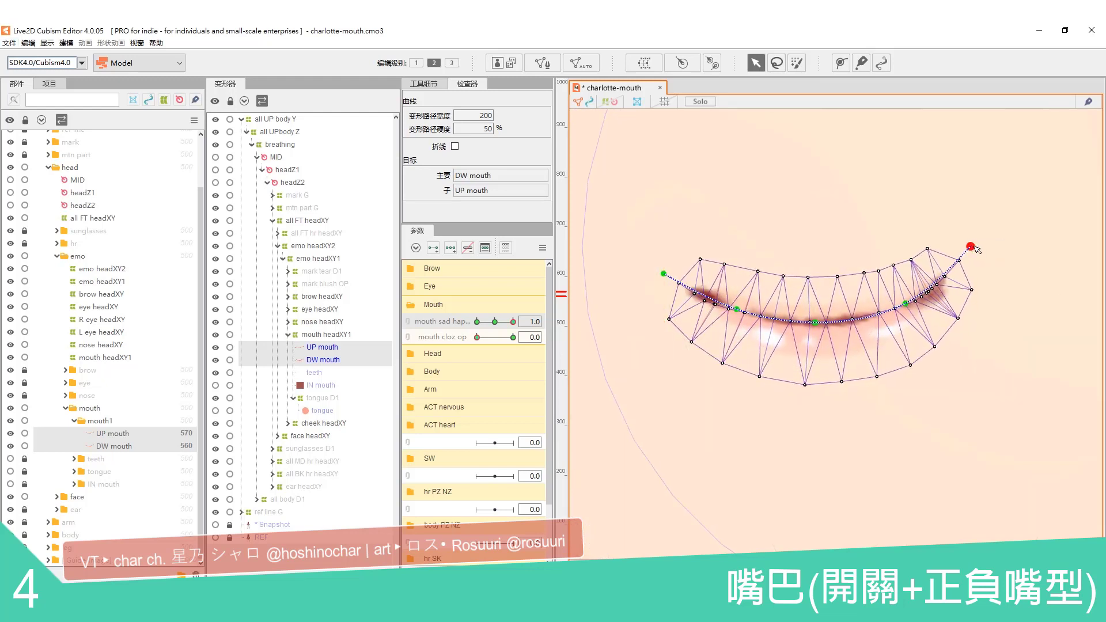
pyautogui.moveTo(663, 274); pyautogui.dragTo(682, 248)
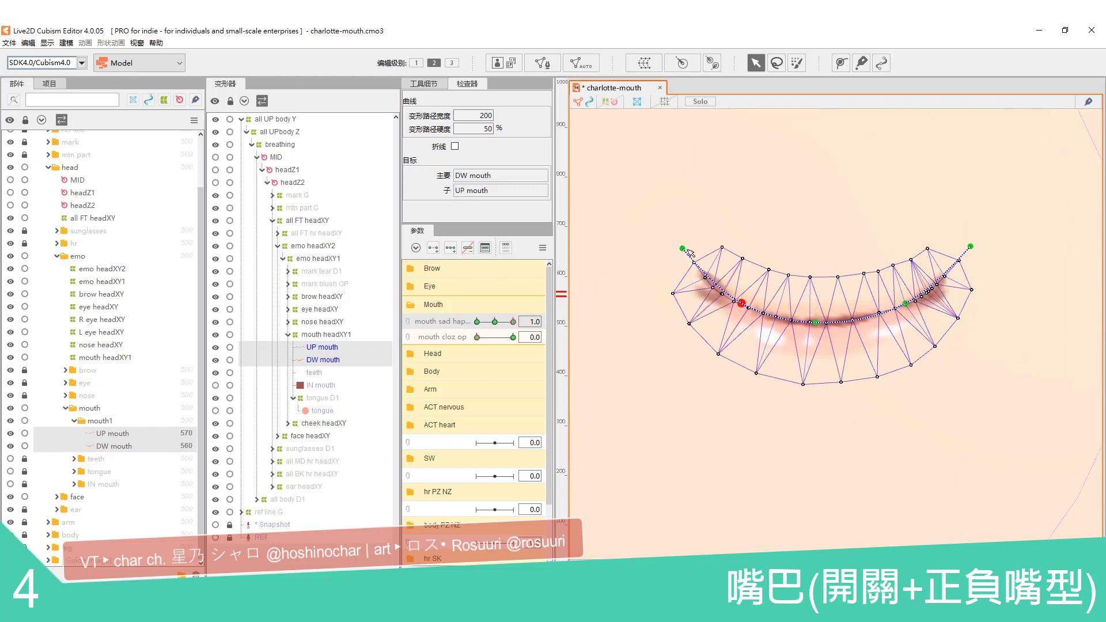
# Step: Lock the face part to keep it from being selected and review the smile without the mesh overlay
pyautogui.click(841, 342)
pyautogui.click(56, 497)
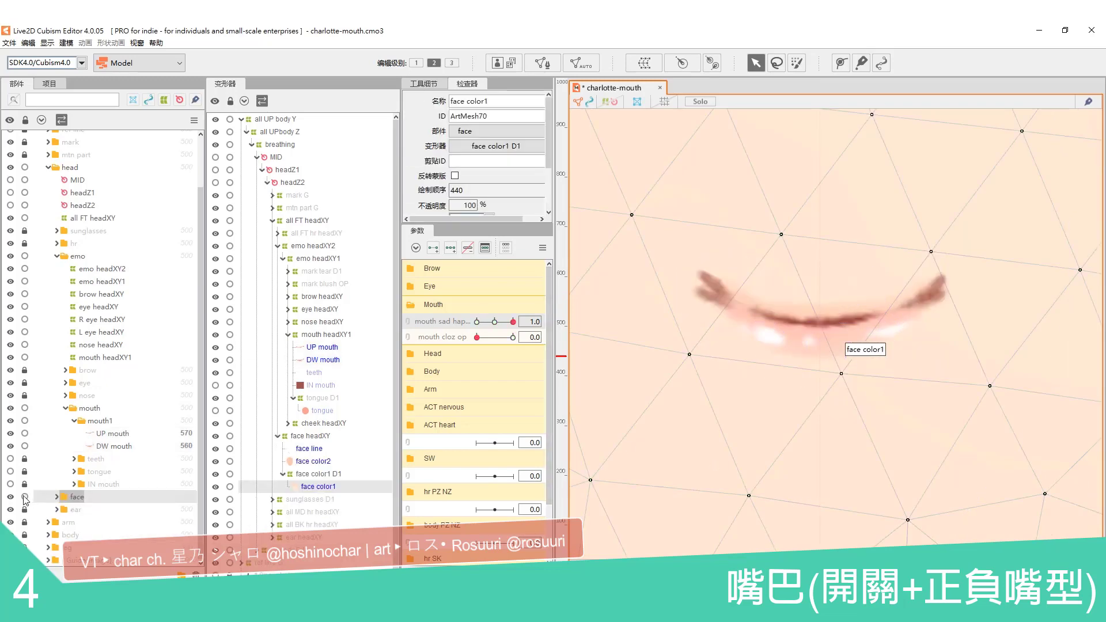
pyautogui.click(112, 433)
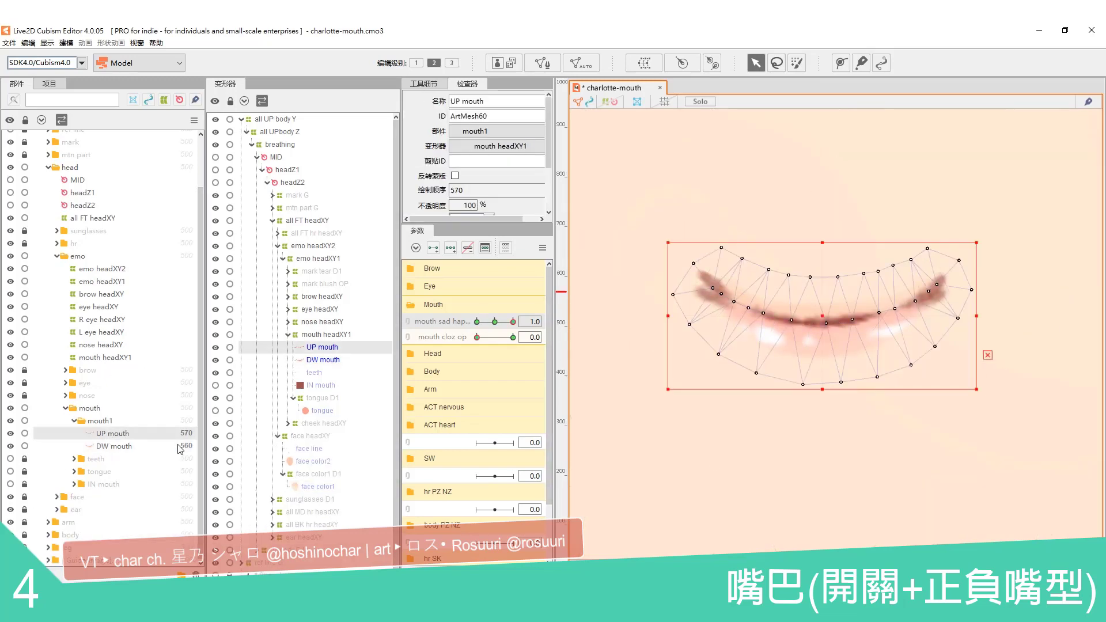
pyautogui.click(664, 439)
pyautogui.click(513, 337)
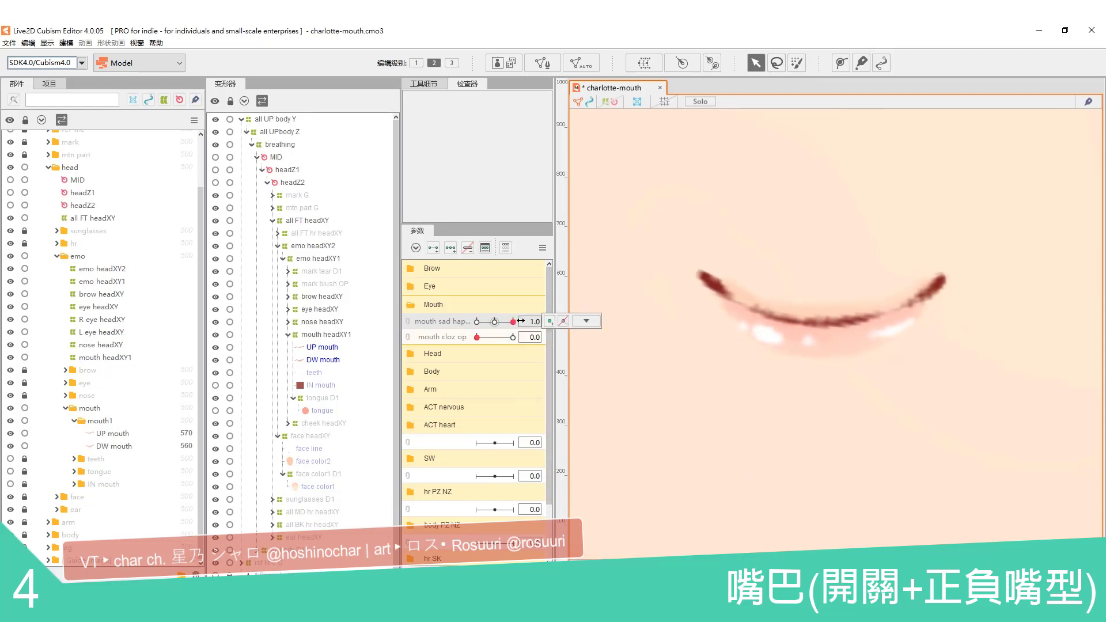
# Step: At mouth sad happy -1.0, lower both ends of the shared UP mouth and DW mouth path and its left inner point
pyautogui.click(330, 348)
pyautogui.keyDown('ctrl'); pyautogui.click(333, 360); pyautogui.keyUp('ctrl')
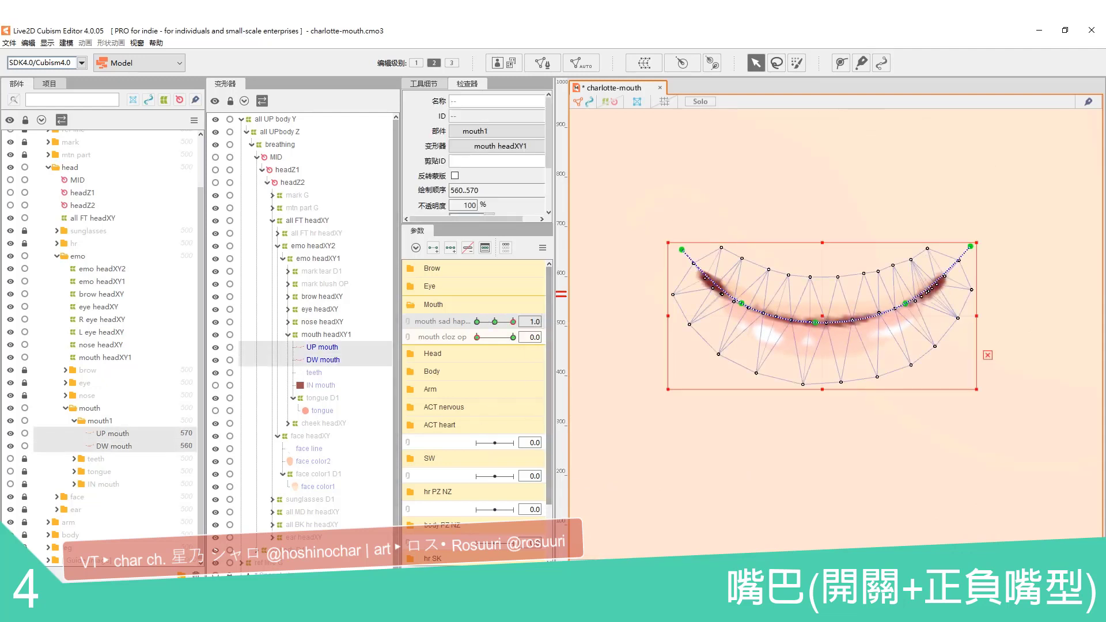
pyautogui.click(495, 321)
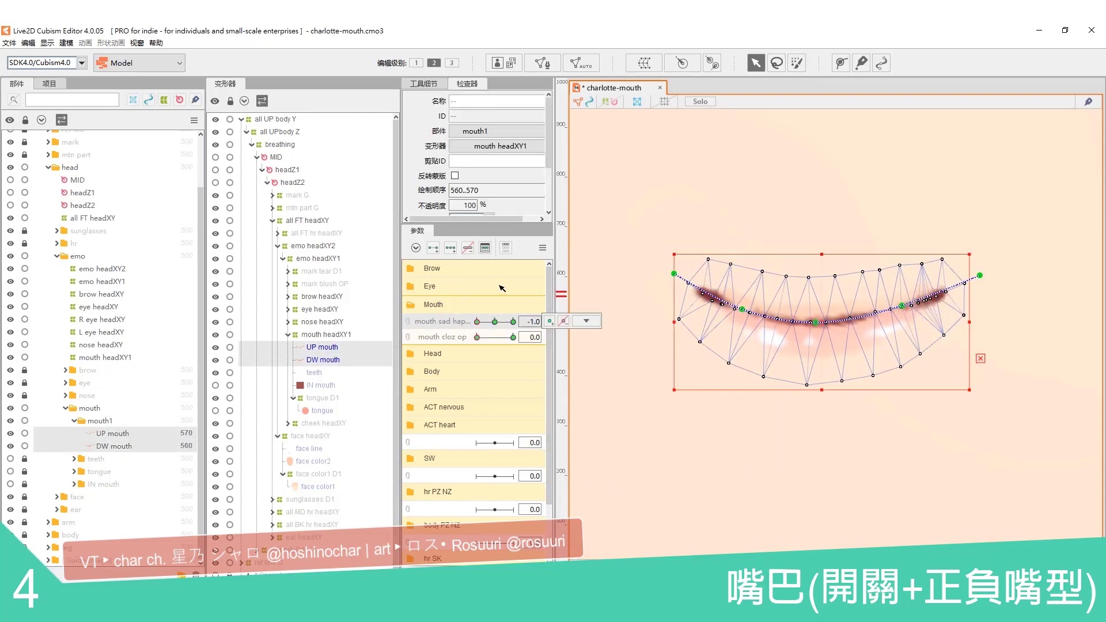
pyautogui.moveTo(979, 275); pyautogui.dragTo(973, 389)
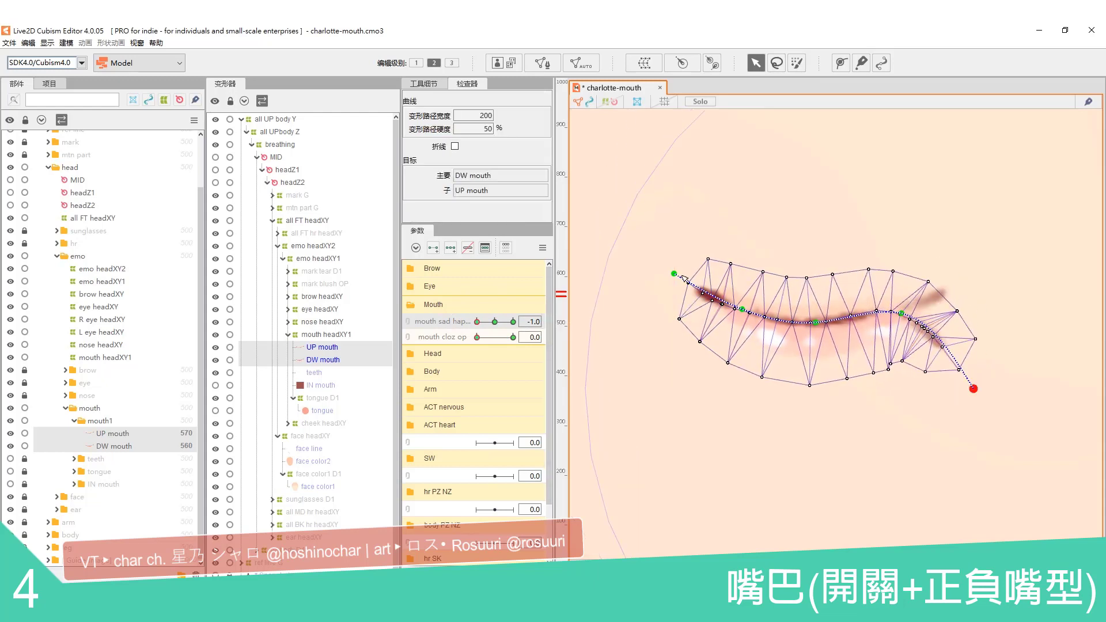
pyautogui.moveTo(673, 274); pyautogui.dragTo(679, 337)
pyautogui.moveTo(742, 309); pyautogui.dragTo(742, 318)
pyautogui.moveTo(679, 338); pyautogui.dragTo(673, 357)
# Step: Raise the middle of the shared mouth path and fine-tune the inner and end points into a smooth downward-turned arch
pyautogui.moveTo(815, 322); pyautogui.dragTo(810, 311)
pyautogui.moveTo(901, 313); pyautogui.dragTo(900, 321)
pyautogui.moveTo(810, 310); pyautogui.dragTo(811, 307)
pyautogui.moveTo(672, 357); pyautogui.dragTo(675, 369)
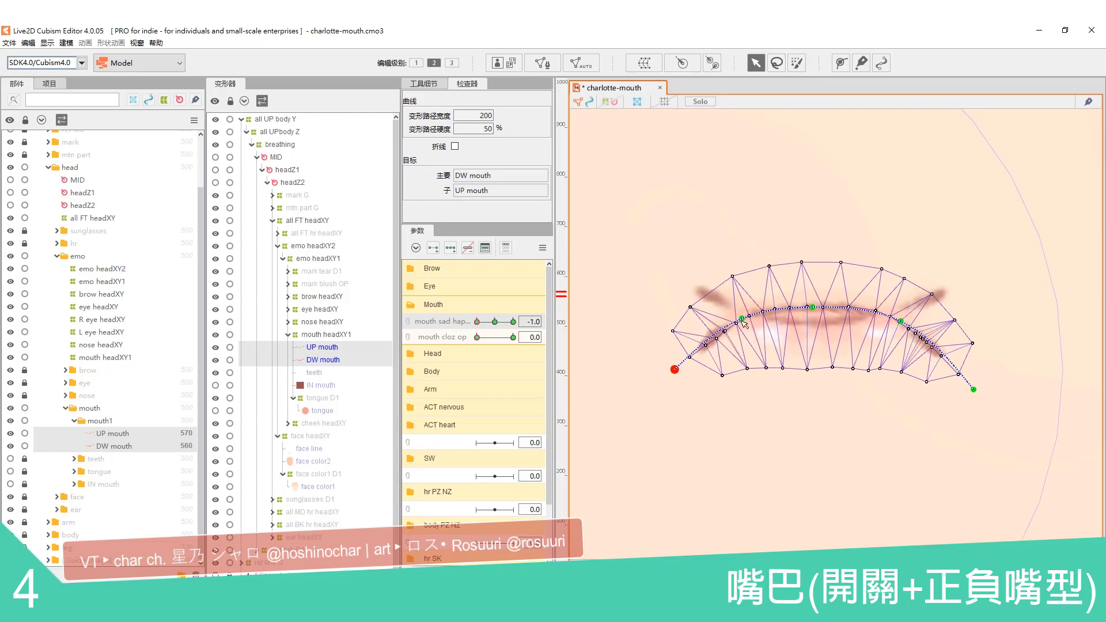
pyautogui.moveTo(742, 318); pyautogui.dragTo(740, 321)
pyautogui.moveTo(974, 388); pyautogui.dragTo(972, 380)
pyautogui.click(706, 470)
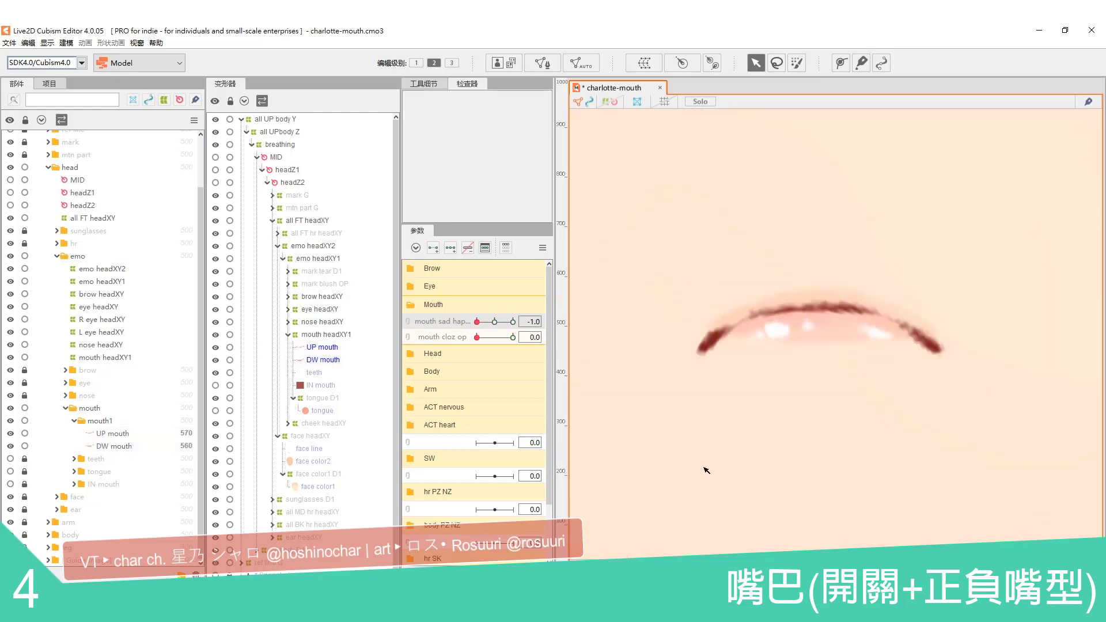
# Step: Add a key at -0.5 to mouth sad happy for UP mouth and DW mouth and set the parameter to it
pyautogui.moveTo(477, 321)
pyautogui.mouseDown()
pyautogui.moveTo(496, 322)
pyautogui.moveTo(464, 324)
pyautogui.moveTo(525, 320)
pyautogui.moveTo(472, 328)
pyautogui.moveTo(486, 322)
pyautogui.mouseUp()
pyautogui.click(665, 102)
pyautogui.click(322, 347)
pyautogui.keyDown('ctrl'); pyautogui.click(323, 359); pyautogui.keyUp('ctrl')
pyautogui.click(485, 248)
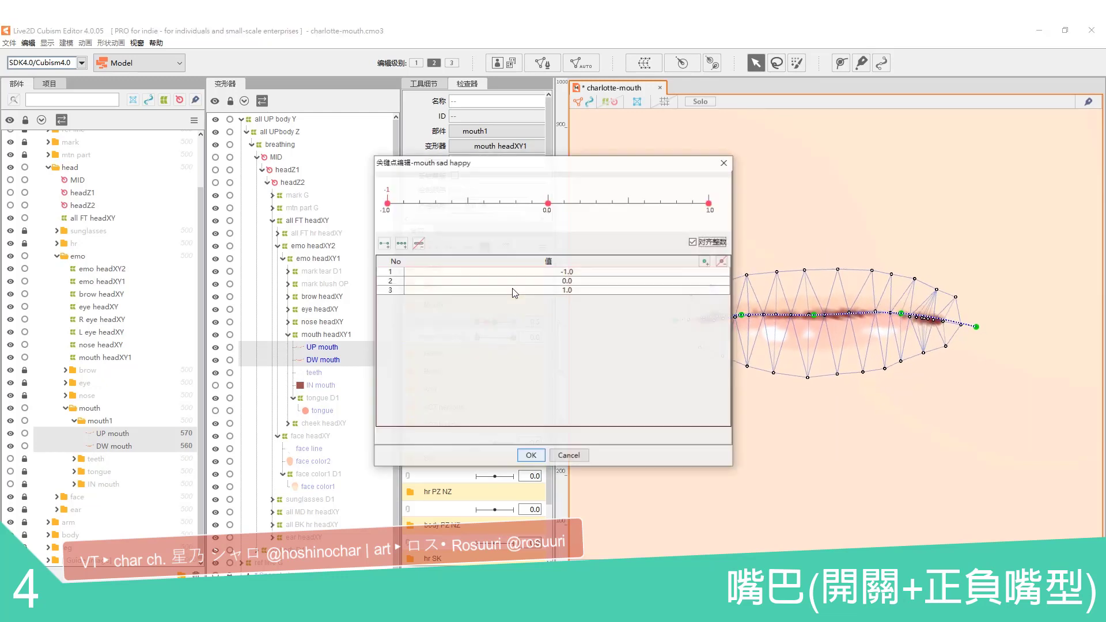
pyautogui.click(530, 455)
pyautogui.click(485, 321)
# Step: At mouth sad happy -0.5, raise both end points of the shared UP mouth and DW mouth path to level the lip line
pyautogui.click(784, 456)
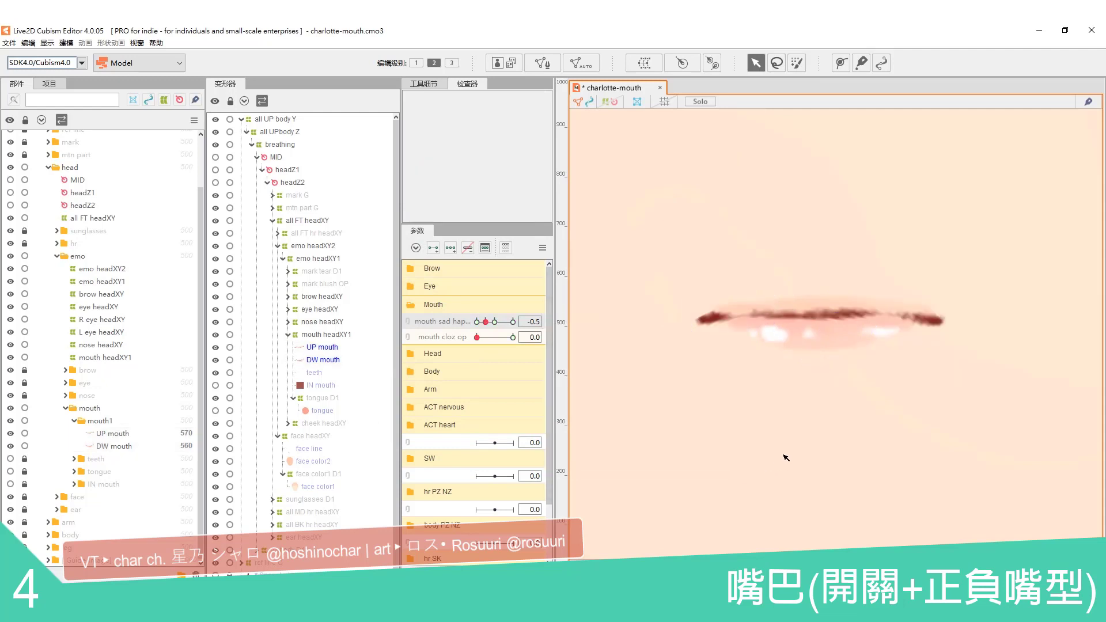
pyautogui.click(329, 360)
pyautogui.keyDown('ctrl'); pyautogui.click(321, 347); pyautogui.keyUp('ctrl')
pyautogui.moveTo(976, 327); pyautogui.dragTo(976, 320)
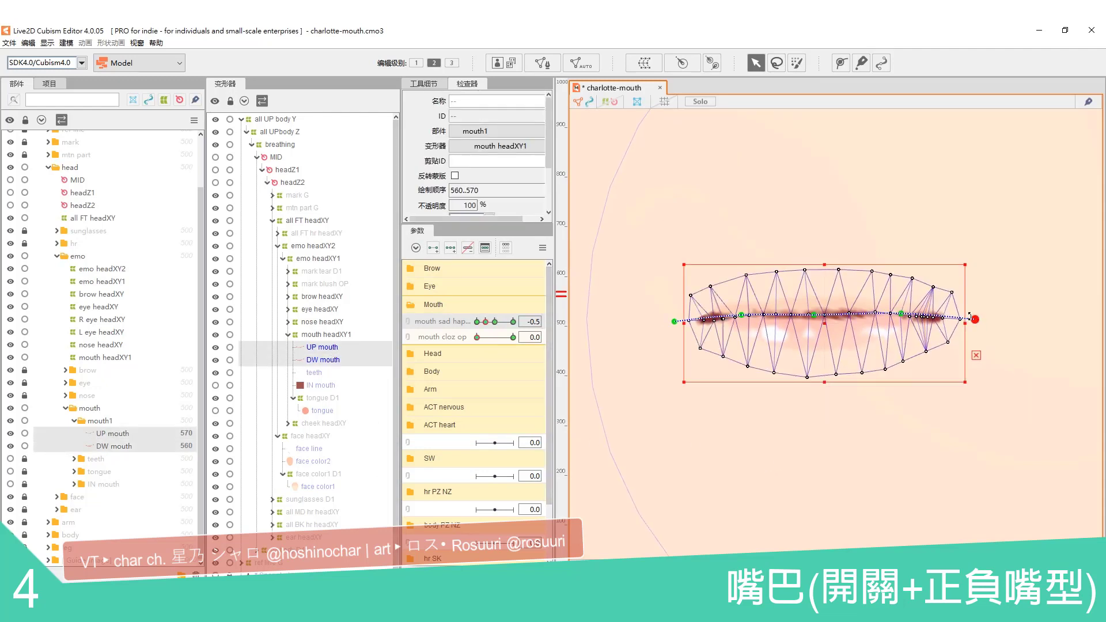
pyautogui.moveTo(674, 321); pyautogui.dragTo(673, 317)
pyautogui.click(725, 433)
# Step: Create a separate five-point deform path for UP mouth along the flat lip line at mouth sad happy -0.5
pyautogui.moveTo(485, 321)
pyautogui.mouseDown()
pyautogui.moveTo(524, 322)
pyautogui.moveTo(475, 335)
pyautogui.moveTo(457, 325)
pyautogui.moveTo(504, 327)
pyautogui.moveTo(477, 323)
pyautogui.mouseUp()
pyautogui.click(327, 359)
pyautogui.keyDown('ctrl'); pyautogui.click(322, 348); pyautogui.keyUp('ctrl')
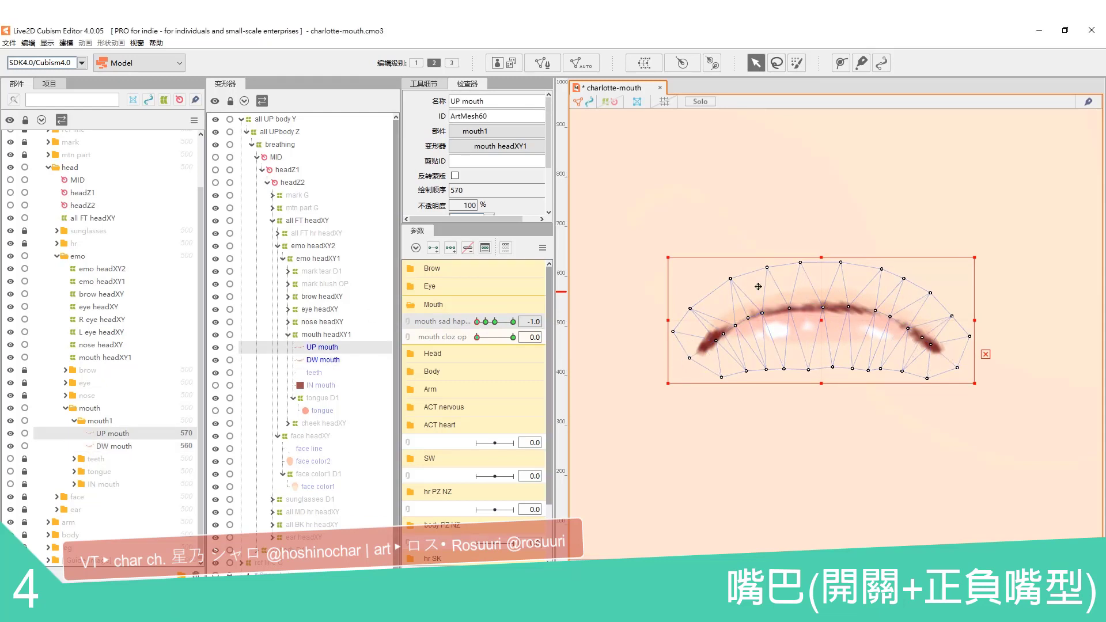
pyautogui.click(813, 309)
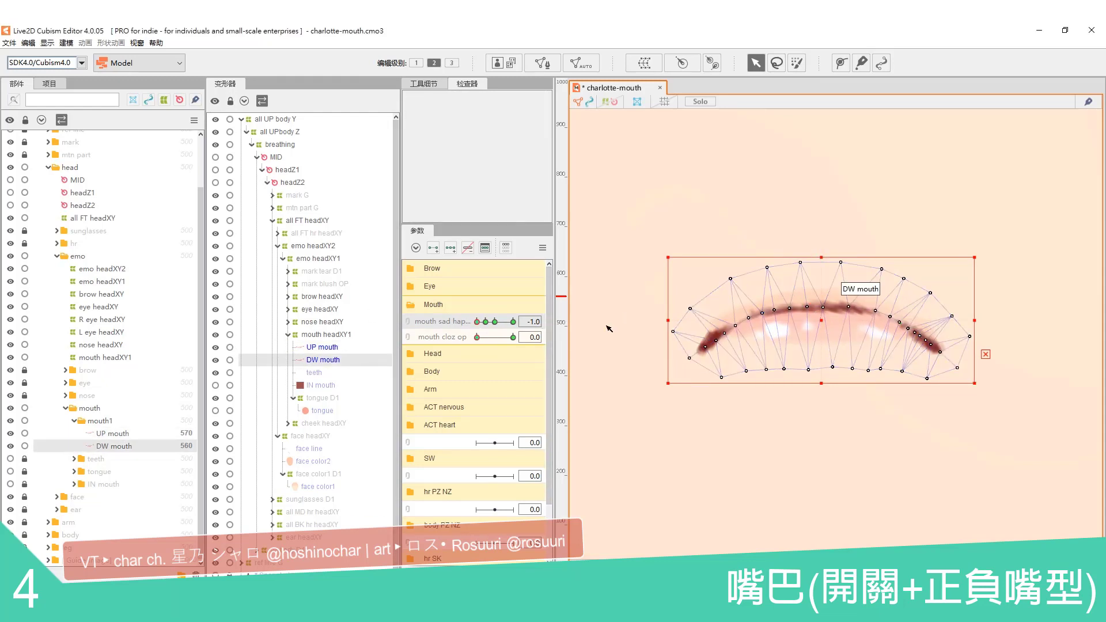
pyautogui.click(321, 346)
pyautogui.click(494, 321)
pyautogui.click(485, 322)
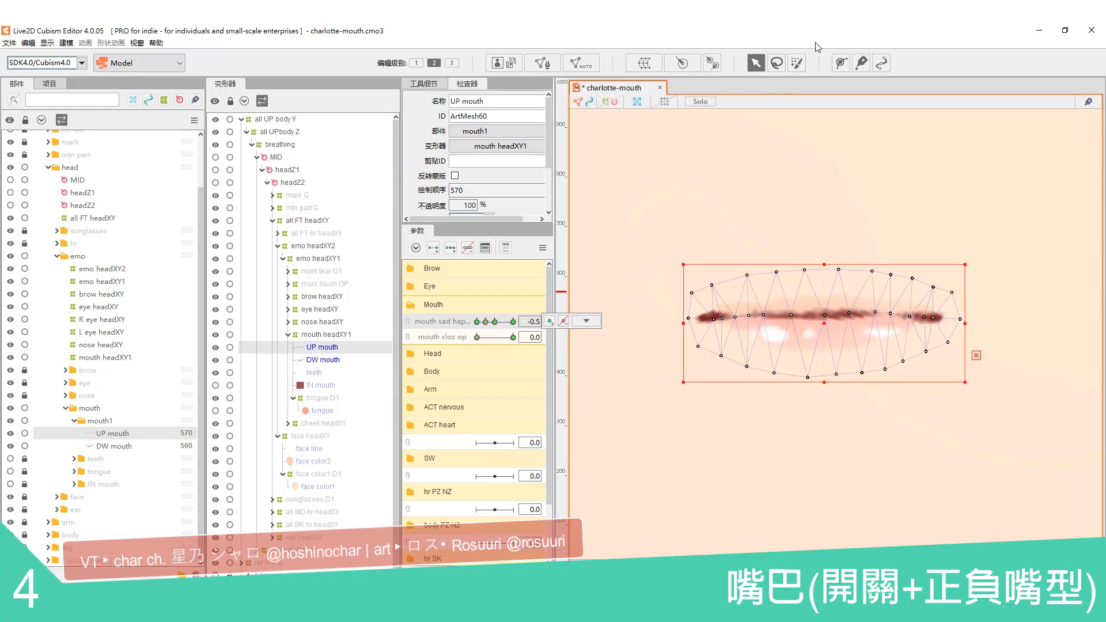
pyautogui.click(841, 62)
pyautogui.click(671, 318)
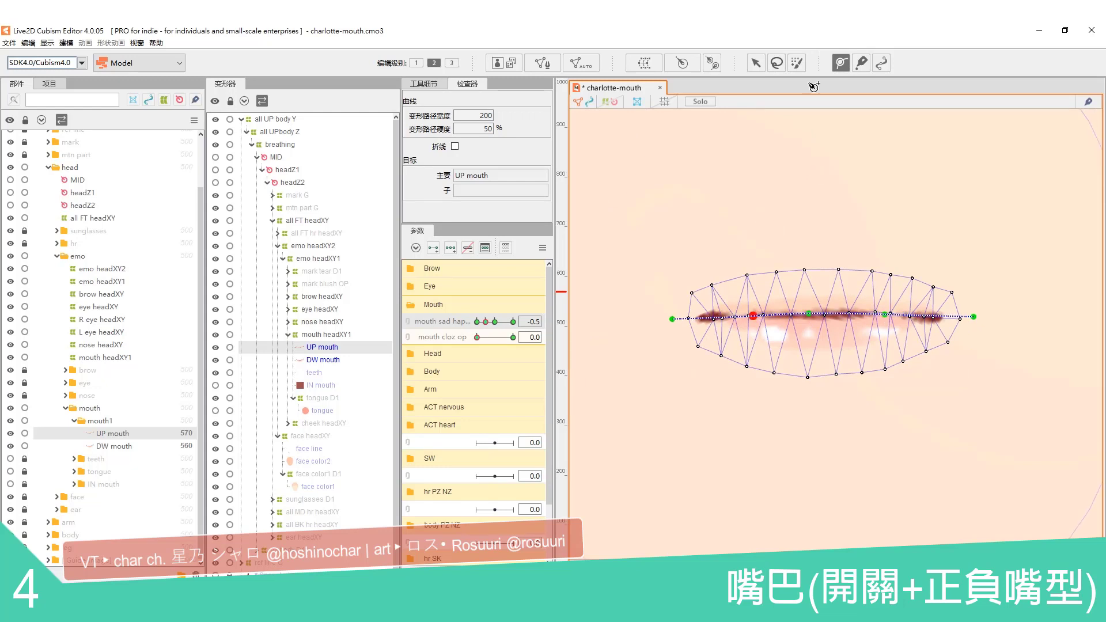
pyautogui.click(756, 62)
# Step: Create a five-point deform path for DW mouth along the same flat lip line
pyautogui.click(248, 361)
pyautogui.click(841, 62)
pyautogui.click(676, 320)
pyautogui.click(973, 318)
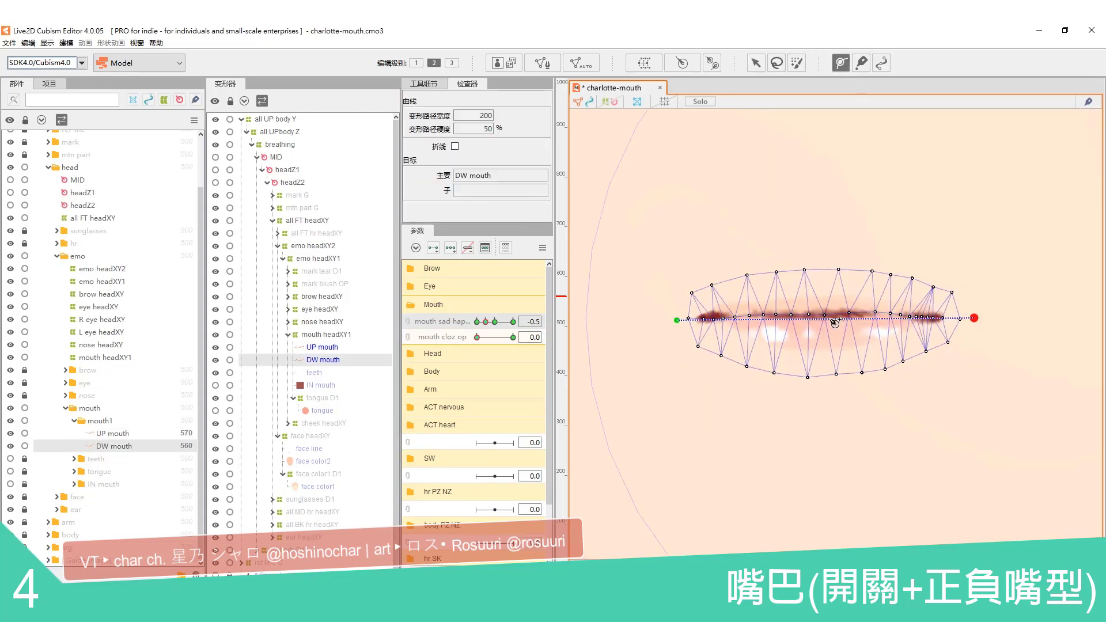
pyautogui.click(757, 63)
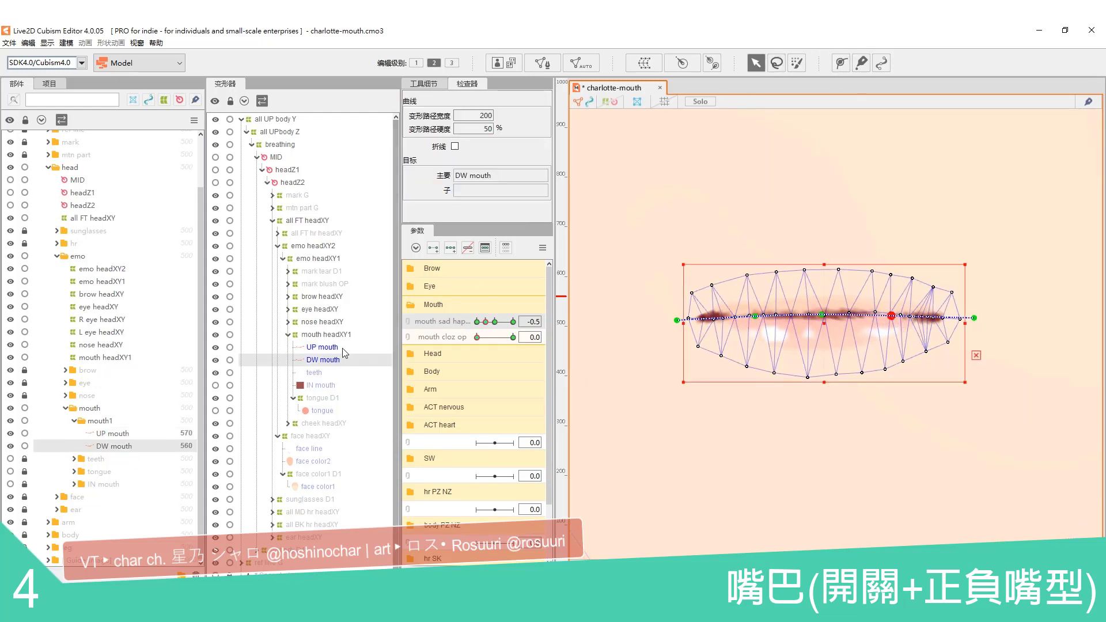
# Step: Set mouth sad happy and mouth cloz op to 1.0 and move UP mouth upward, away from the lower lip line
pyautogui.click(512, 337)
pyautogui.click(495, 322)
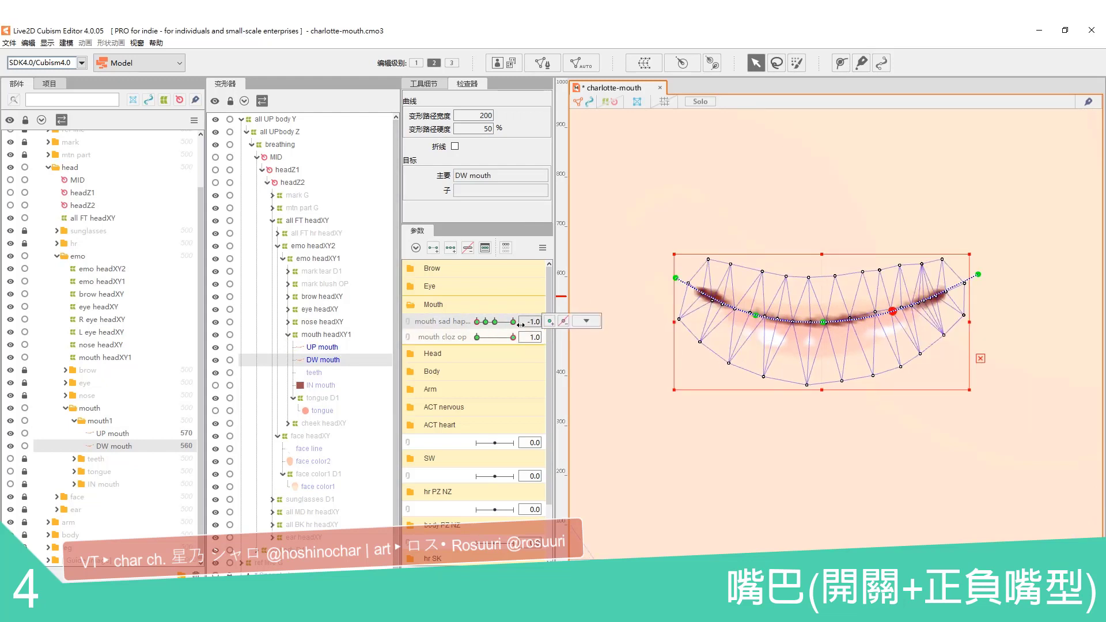
pyautogui.click(322, 346)
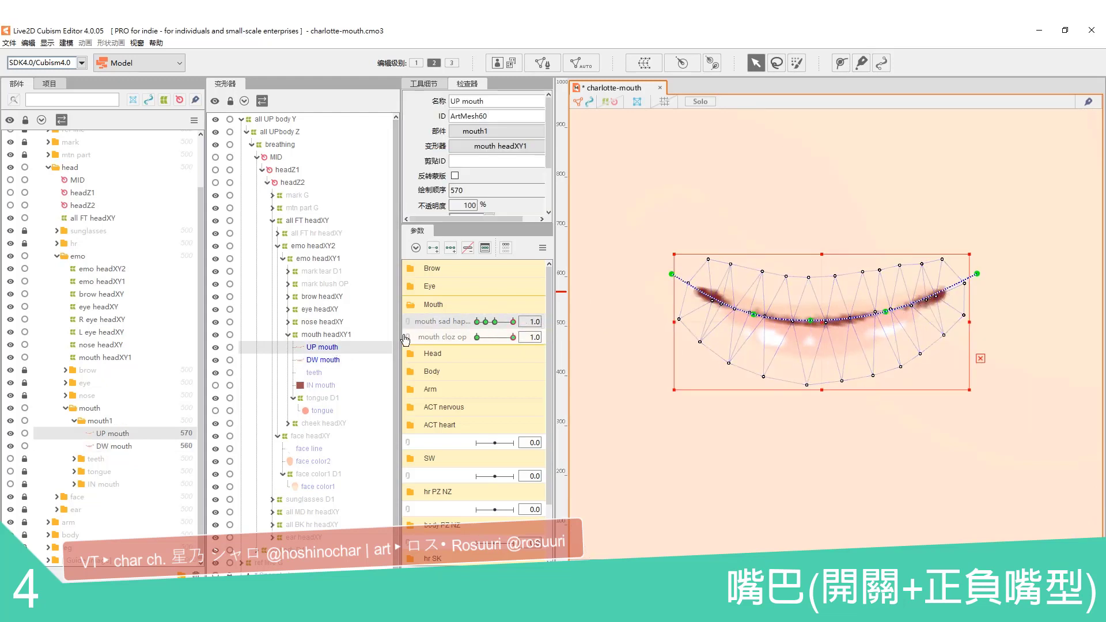
pyautogui.click(481, 338)
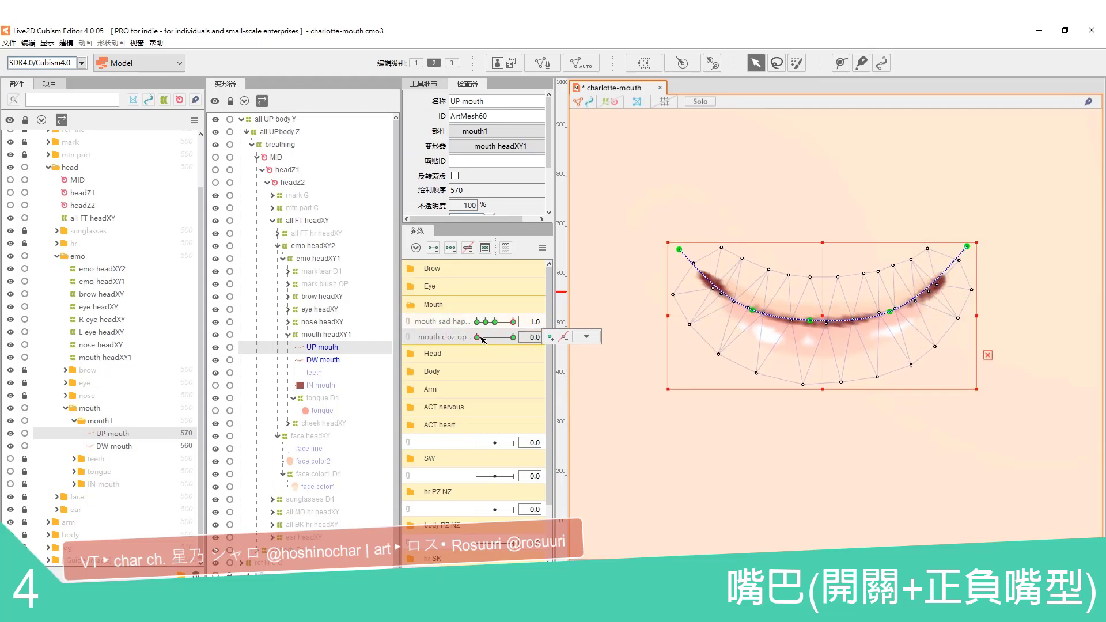
pyautogui.moveTo(477, 338)
pyautogui.mouseDown()
pyautogui.moveTo(523, 339)
pyautogui.moveTo(476, 337)
pyautogui.mouseUp()
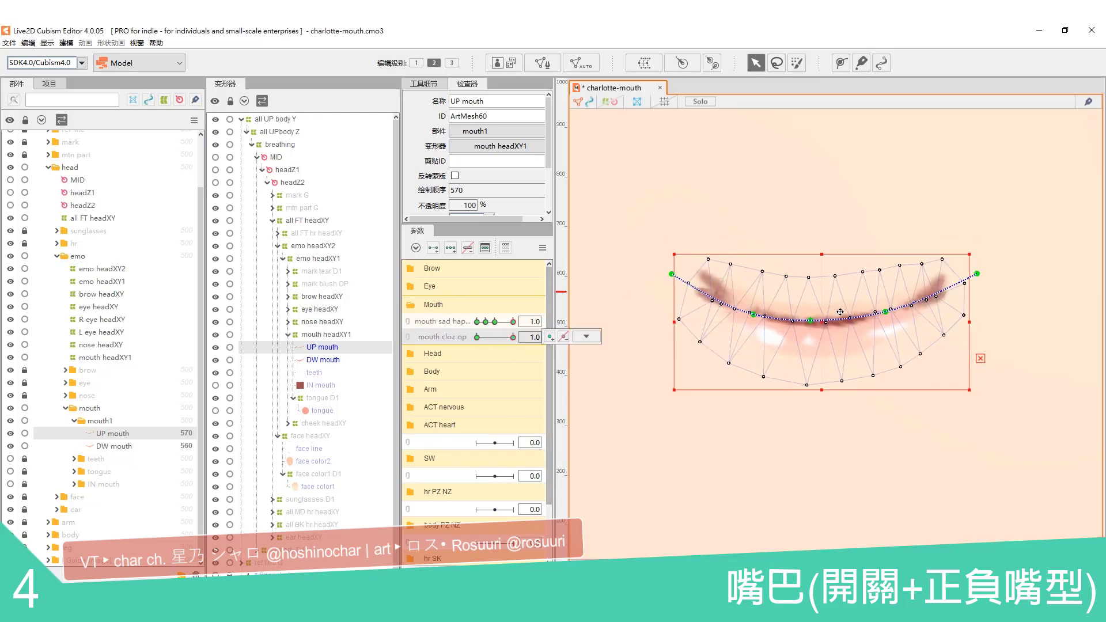
pyautogui.moveTo(816, 312); pyautogui.dragTo(816, 259)
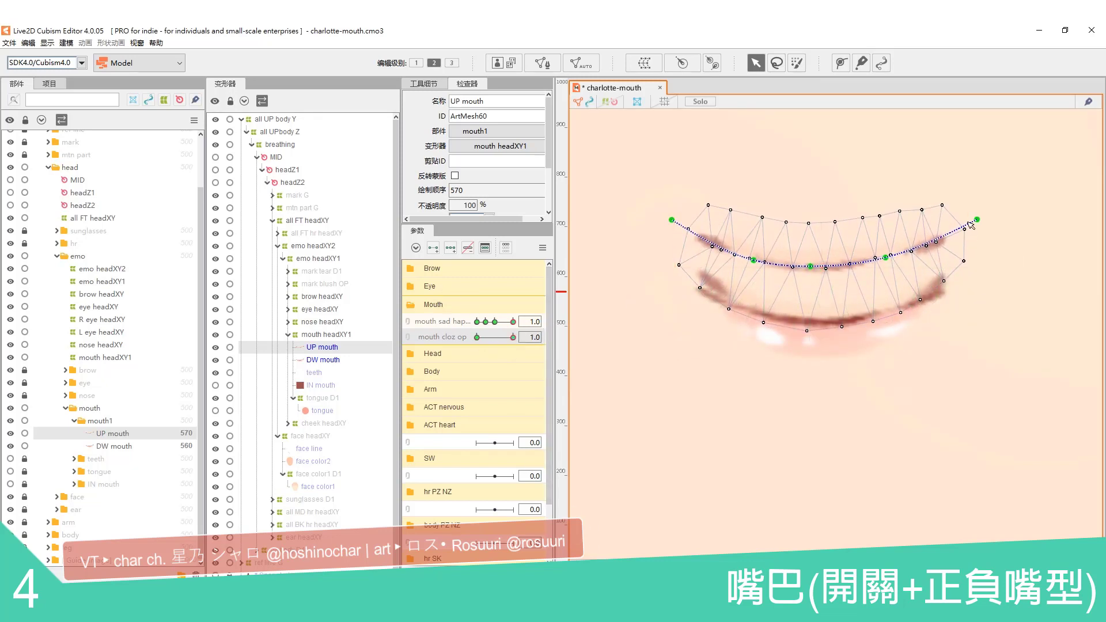
# Step: Lower both ends of the UP mouth path and adjust its middle and right inner points to form an upper lip arch
pyautogui.click(980, 234)
pyautogui.moveTo(980, 234); pyautogui.dragTo(980, 318)
pyautogui.moveTo(671, 220); pyautogui.dragTo(668, 309)
pyautogui.moveTo(810, 265); pyautogui.dragTo(809, 257)
pyautogui.moveTo(885, 258); pyautogui.dragTo(882, 270)
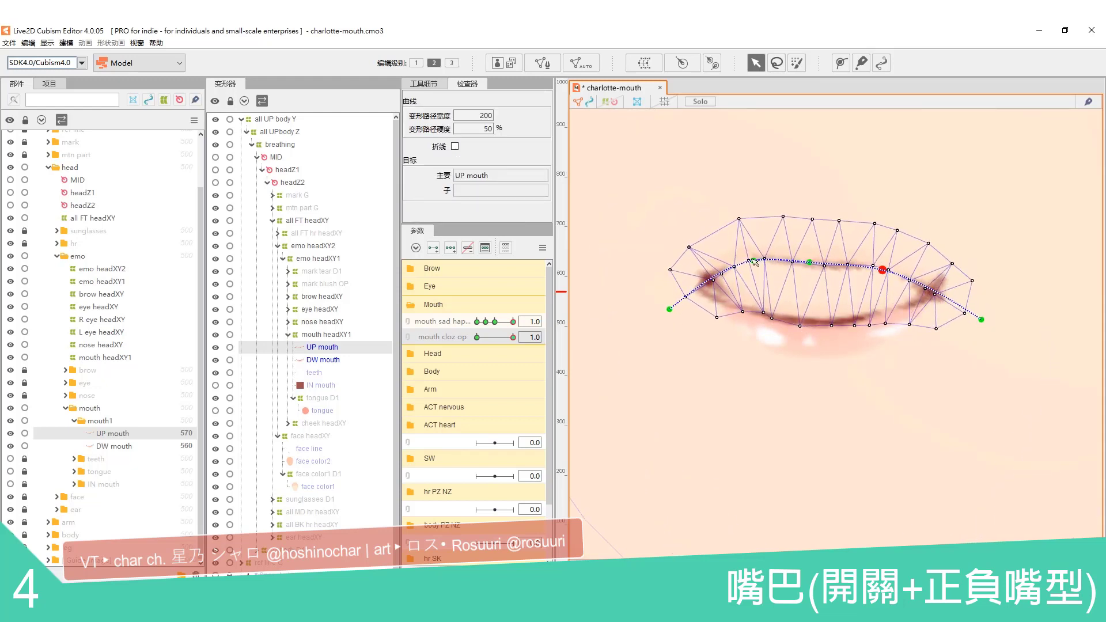
# Step: Fine-tune the UP mouth path by levelling its left inner and middle points and raising both ends slightly
pyautogui.moveTo(753, 261); pyautogui.dragTo(757, 272)
pyautogui.moveTo(810, 258); pyautogui.dragTo(809, 263)
pyautogui.moveTo(982, 321); pyautogui.dragTo(987, 307)
pyautogui.moveTo(811, 268); pyautogui.dragTo(810, 266)
pyautogui.moveTo(668, 310); pyautogui.dragTo(667, 291)
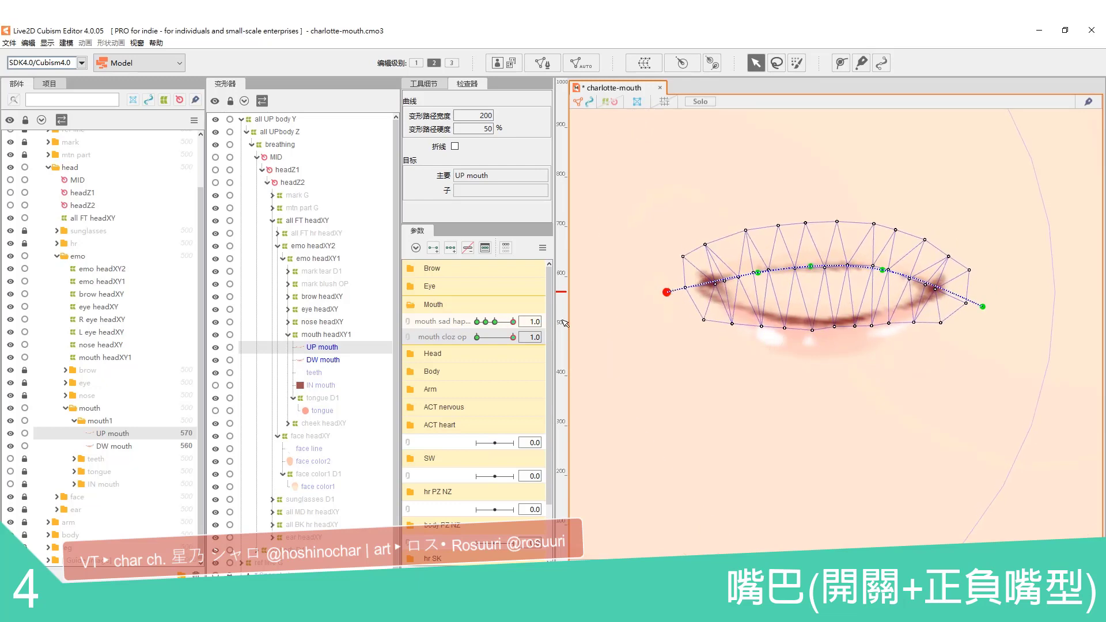
# Step: Compare UP mouth with the closed smile, raise its left end, inner and middle points, and check the opening motion
pyautogui.moveTo(513, 337)
pyautogui.mouseDown()
pyautogui.moveTo(457, 338)
pyautogui.moveTo(513, 337)
pyautogui.mouseUp()
pyautogui.click(477, 337)
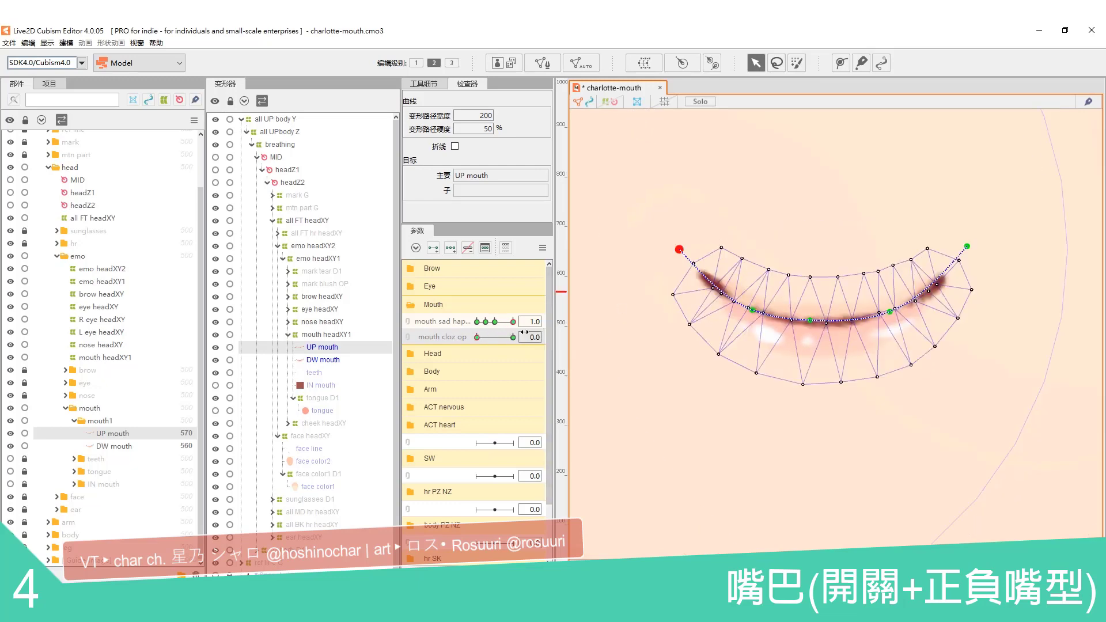
pyautogui.click(513, 337)
pyautogui.moveTo(666, 291); pyautogui.dragTo(668, 275)
pyautogui.moveTo(882, 269); pyautogui.dragTo(882, 263)
pyautogui.moveTo(757, 269); pyautogui.dragTo(811, 254)
pyautogui.click(11, 446)
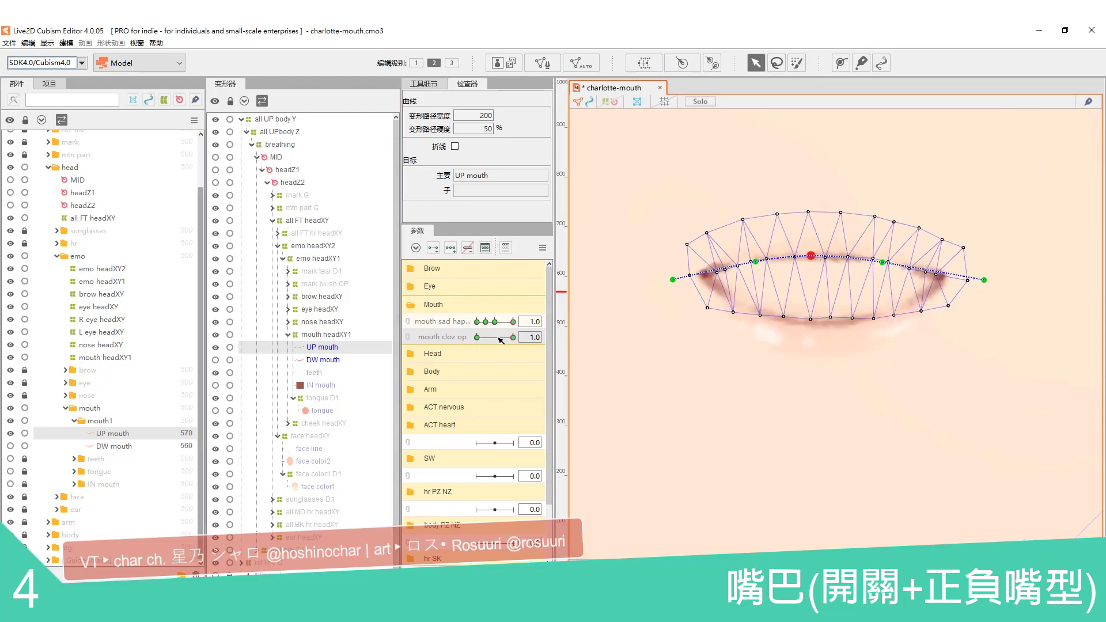
pyautogui.click(495, 337)
pyautogui.click(512, 337)
pyautogui.click(11, 445)
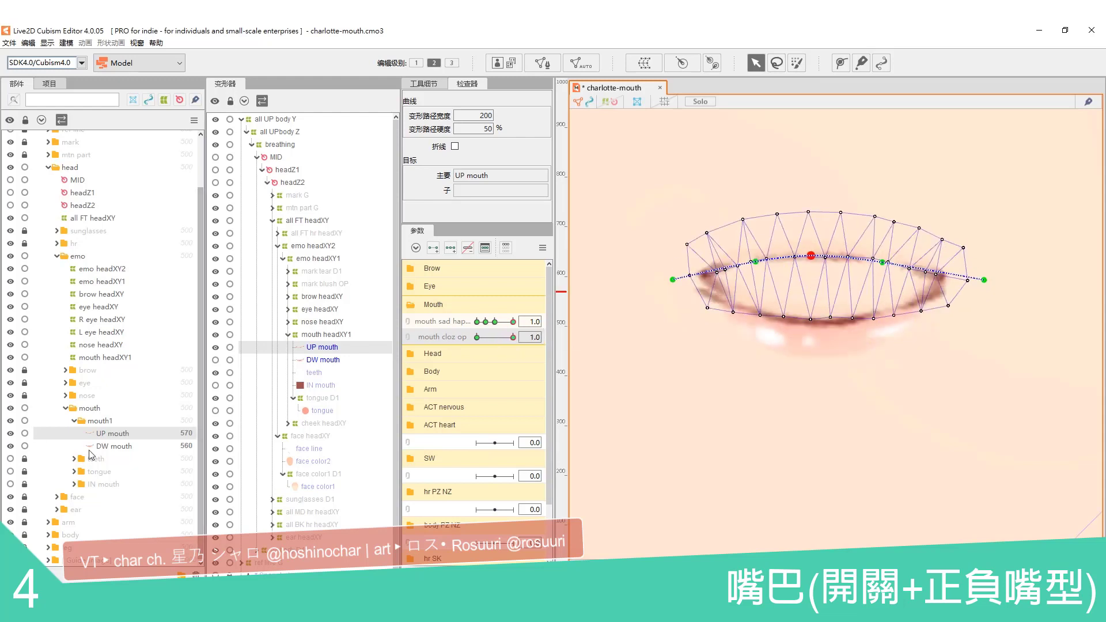
# Step: With both mouth parameters at 1.0, move DW mouth downward and raise its path ends toward the mouth corners
pyautogui.click(95, 446)
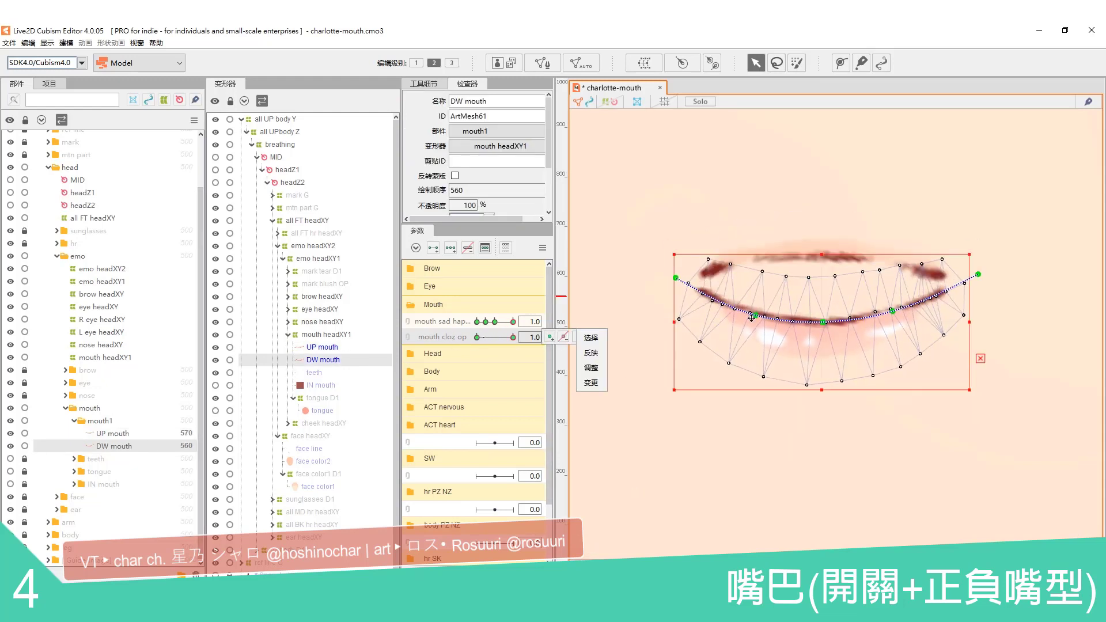
pyautogui.moveTo(826, 301); pyautogui.dragTo(829, 357)
pyautogui.click(979, 414)
pyautogui.moveTo(978, 330); pyautogui.dragTo(956, 200)
pyautogui.moveTo(676, 334); pyautogui.dragTo(686, 249)
# Step: Refine the left inner, left end and middle points of DW mouth into a deep curve and review the open smile
pyautogui.moveTo(753, 369); pyautogui.dragTo(750, 363)
pyautogui.moveTo(687, 249)
pyautogui.mouseDown()
pyautogui.moveTo(703, 232)
pyautogui.moveTo(690, 232)
pyautogui.mouseUp()
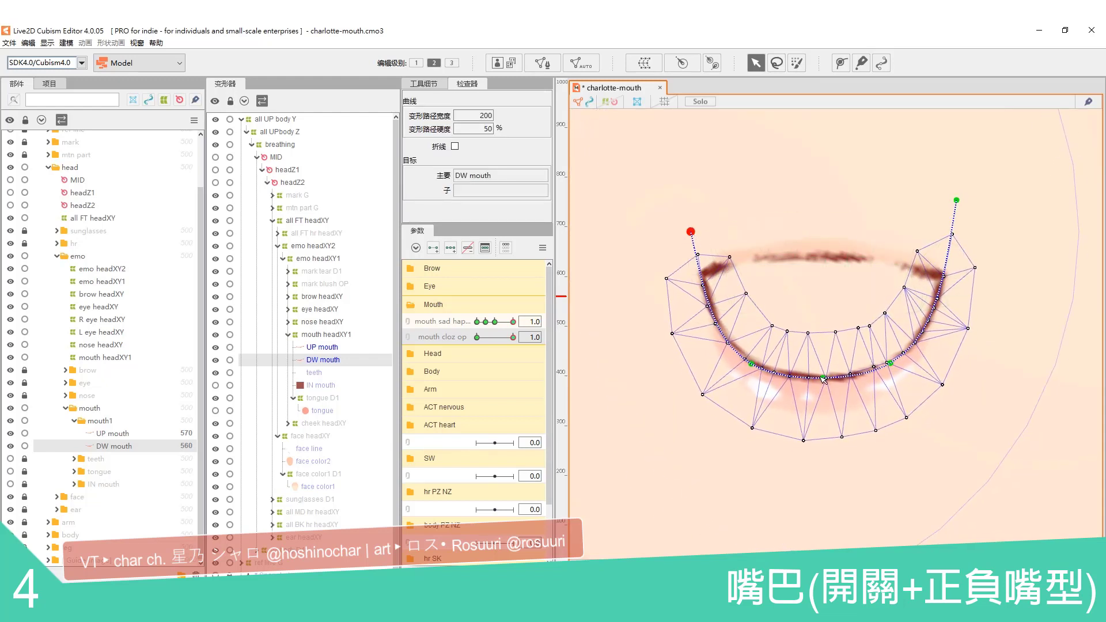
pyautogui.moveTo(822, 378); pyautogui.dragTo(821, 381)
pyautogui.moveTo(690, 232)
pyautogui.mouseDown()
pyautogui.moveTo(705, 230)
pyautogui.moveTo(689, 233)
pyautogui.mouseUp()
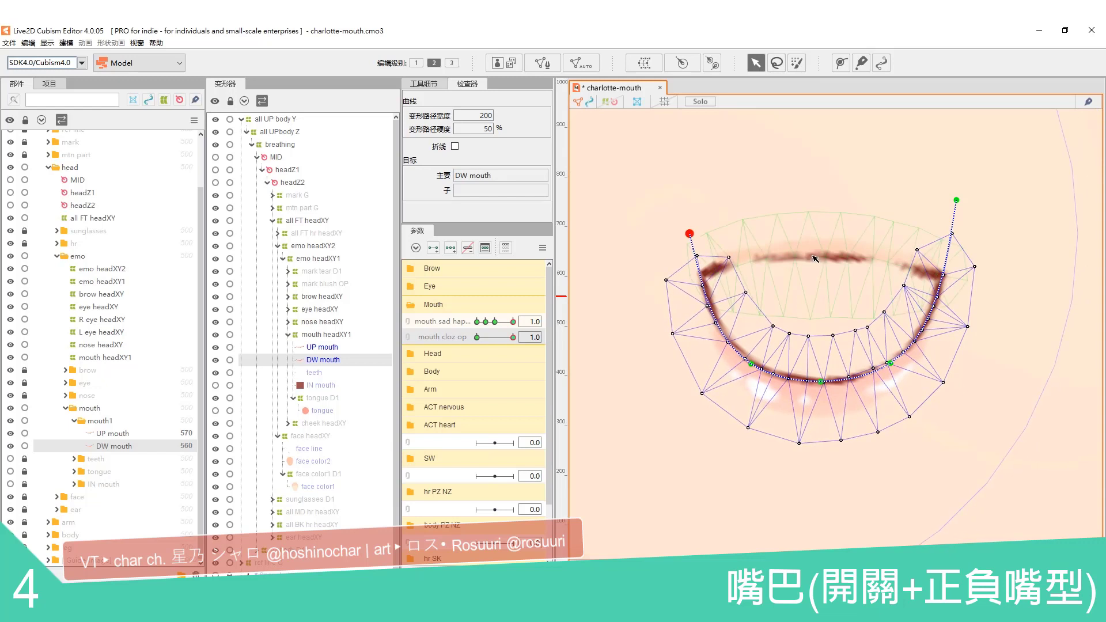
pyautogui.click(815, 259)
pyautogui.click(679, 357)
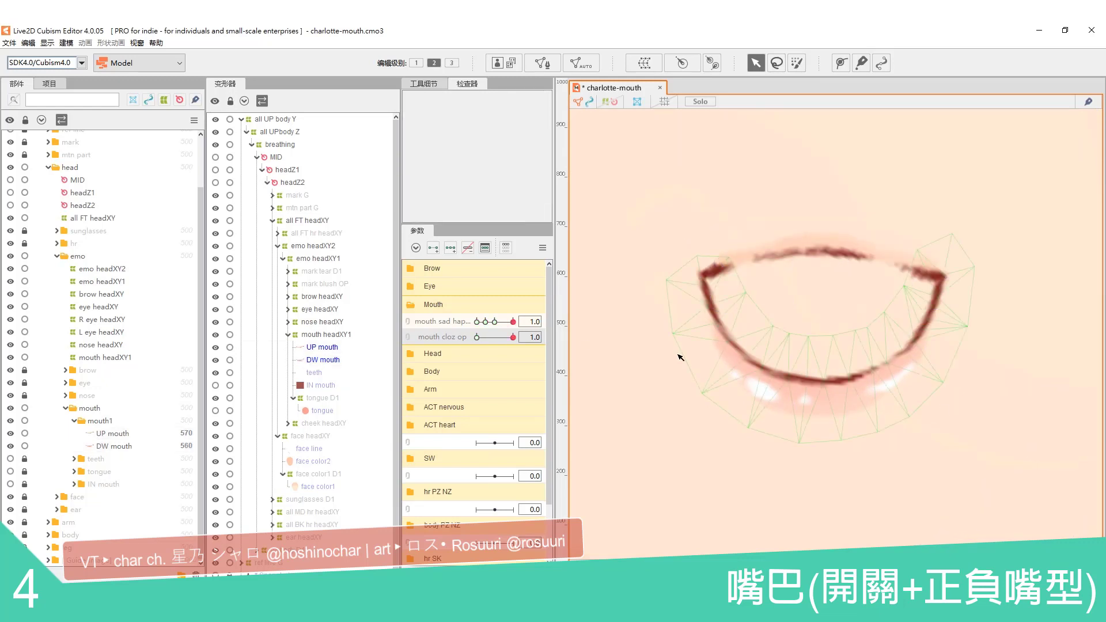
pyautogui.moveTo(512, 337)
pyautogui.mouseDown()
pyautogui.moveTo(476, 337)
pyautogui.moveTo(520, 332)
pyautogui.mouseUp()
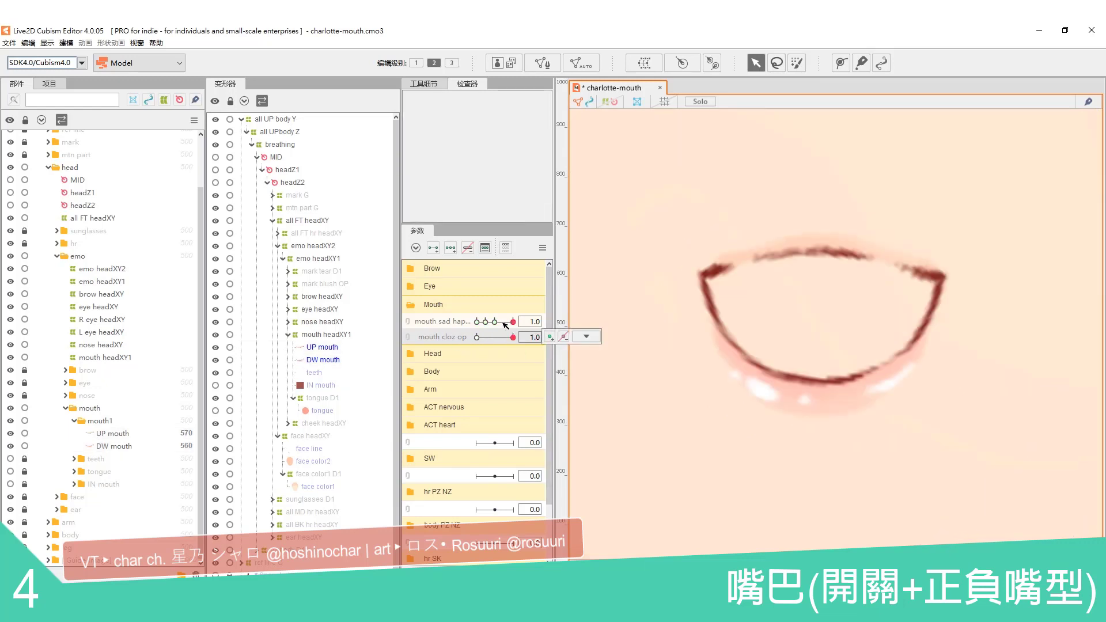
# Step: Set mouth sad happy to 0.0 with mouth cloz op at 1.0 and move UP mouth upward
pyautogui.click(494, 322)
pyautogui.click(113, 434)
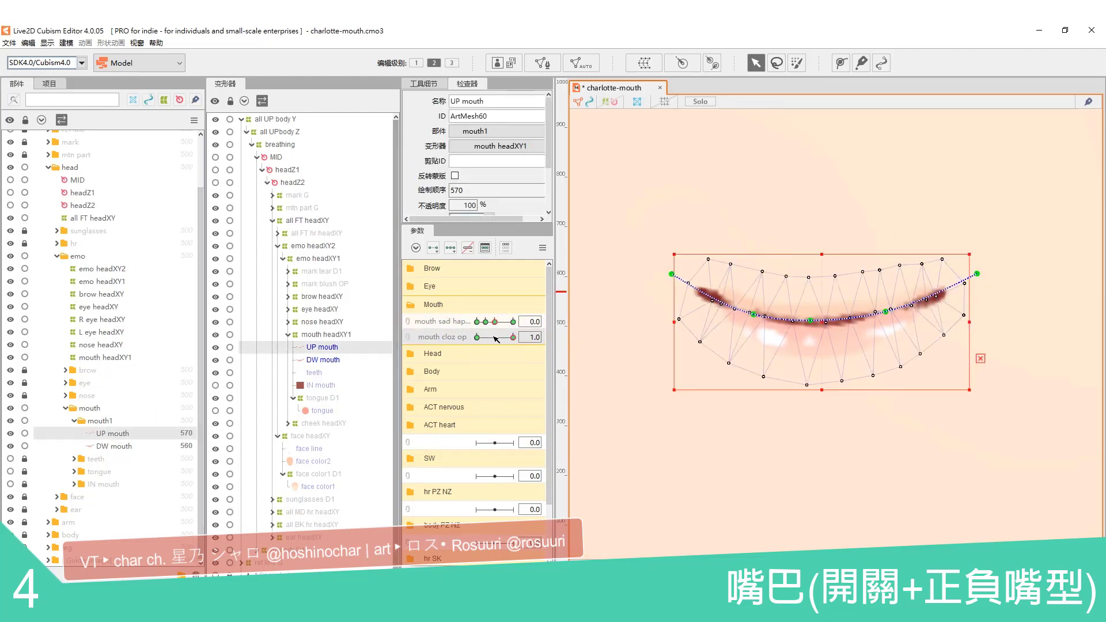
pyautogui.moveTo(496, 339); pyautogui.dragTo(477, 336)
pyautogui.click(513, 338)
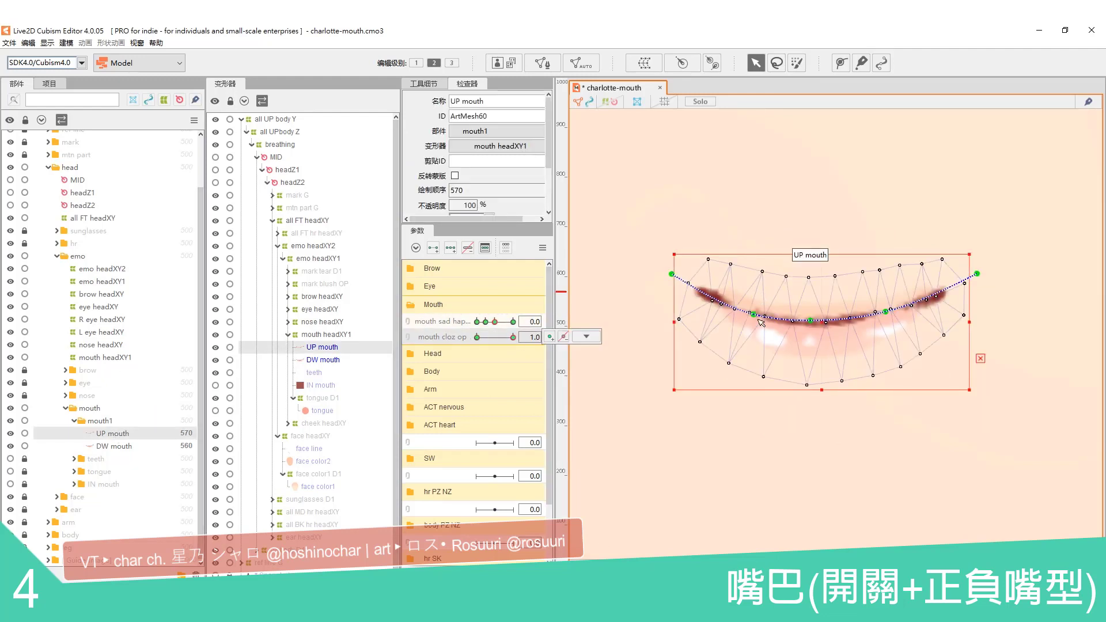
pyautogui.moveTo(826, 318); pyautogui.dragTo(825, 266)
# Step: Lower both ends of the UP mouth path and raise its middle and inner points into an arch for the neutral open mouth
pyautogui.moveTo(976, 221); pyautogui.dragTo(979, 315)
pyautogui.moveTo(885, 258); pyautogui.dragTo(895, 258)
pyautogui.moveTo(983, 317); pyautogui.dragTo(966, 319)
pyautogui.moveTo(671, 221); pyautogui.dragTo(672, 311)
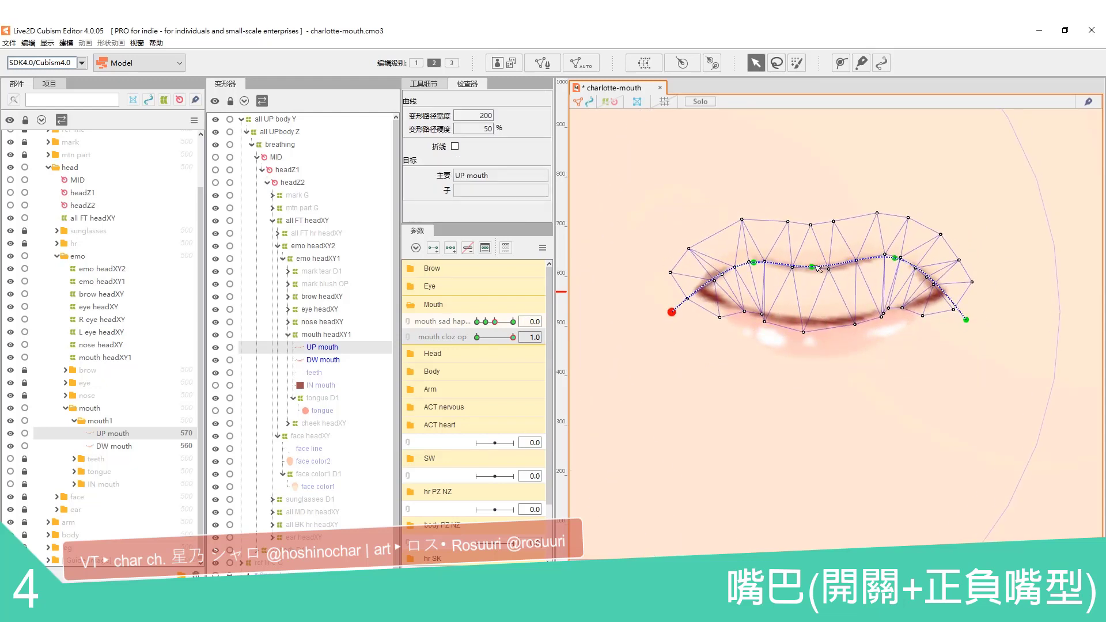
pyautogui.moveTo(812, 267); pyautogui.dragTo(750, 255)
pyautogui.moveTo(672, 312); pyautogui.dragTo(688, 316)
# Step: Add path points near both corners of UP mouth and pull its right end down and inward
pyautogui.hotkey('ctrl', 'z')
pyautogui.click(840, 63)
pyautogui.click(717, 274)
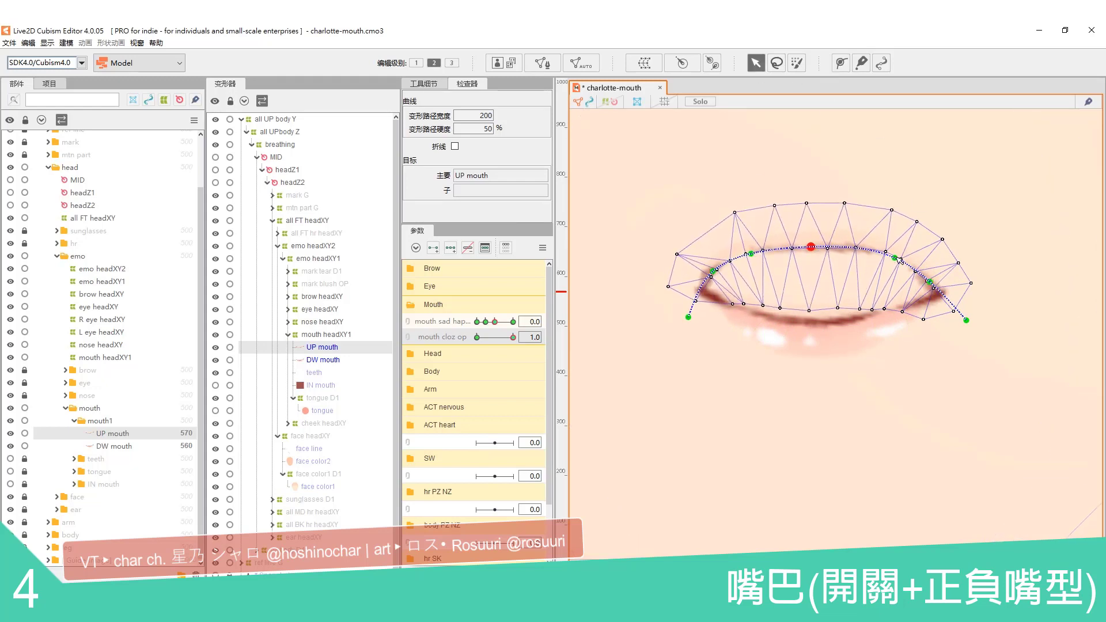
pyautogui.moveTo(966, 321); pyautogui.dragTo(947, 333)
pyautogui.moveTo(511, 337)
pyautogui.mouseDown()
pyautogui.moveTo(552, 345)
pyautogui.moveTo(452, 342)
pyautogui.moveTo(513, 337)
pyautogui.mouseUp()
# Step: Move DW mouth downward for the neutral open mouth and undo the trial move of its right path end
pyautogui.click(114, 446)
pyautogui.moveTo(973, 352); pyautogui.dragTo(973, 390)
pyautogui.moveTo(977, 312); pyautogui.dragTo(963, 274)
pyautogui.hotkey('ctrl', 'z')
# Step: Add path points near both corners of DW mouth and raise its ends to curve the lower lip up to the corners
pyautogui.click(840, 63)
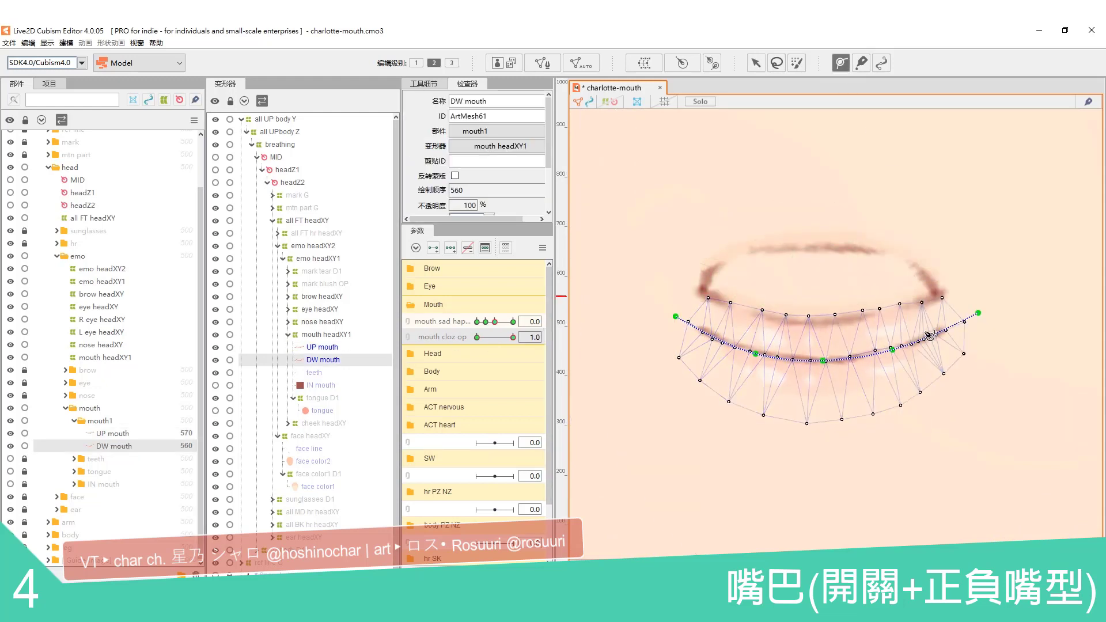
pyautogui.click(929, 336)
pyautogui.moveTo(978, 313); pyautogui.dragTo(928, 242)
pyautogui.click(674, 316)
pyautogui.moveTo(675, 316); pyautogui.dragTo(697, 258)
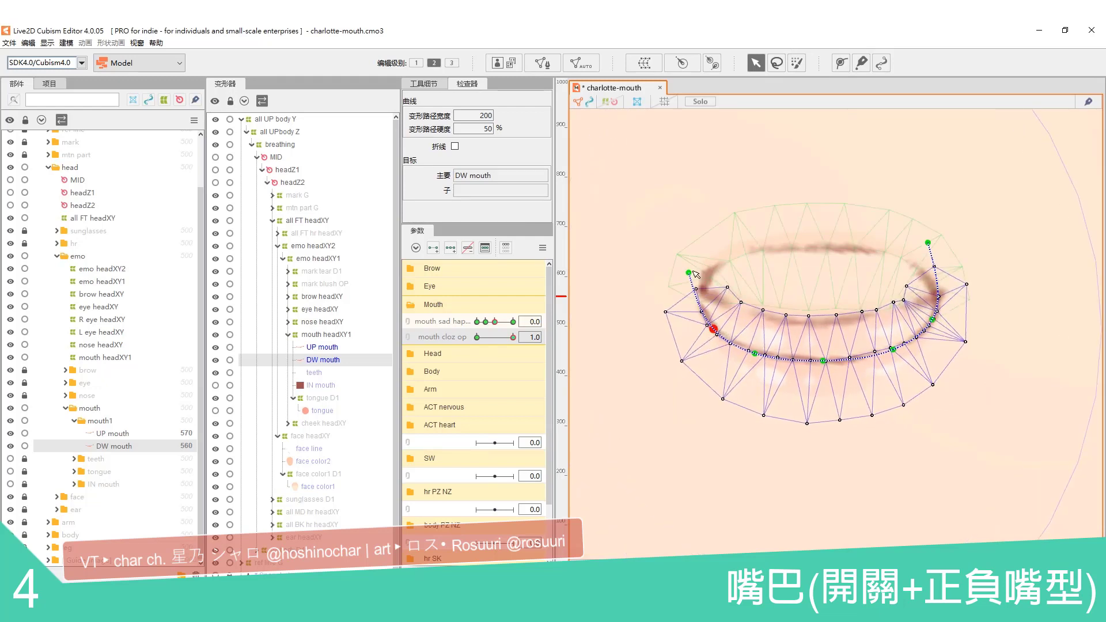
pyautogui.click(710, 322)
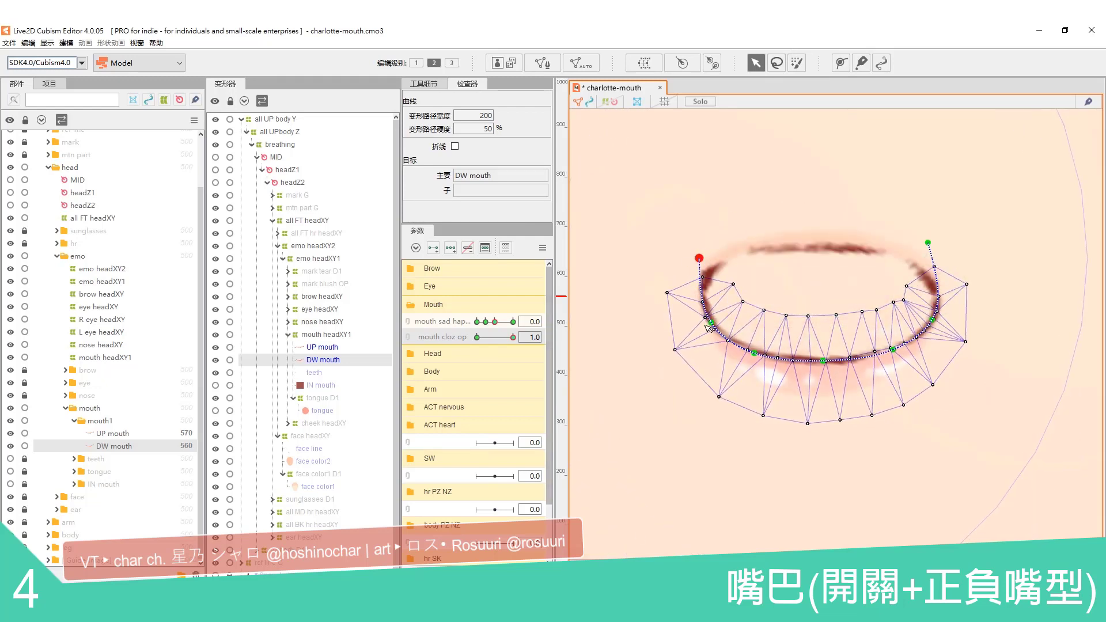
# Step: Adjust the corner and inner points of the UP mouth path to round the corners and check the mouth in Solo view
pyautogui.click(717, 275)
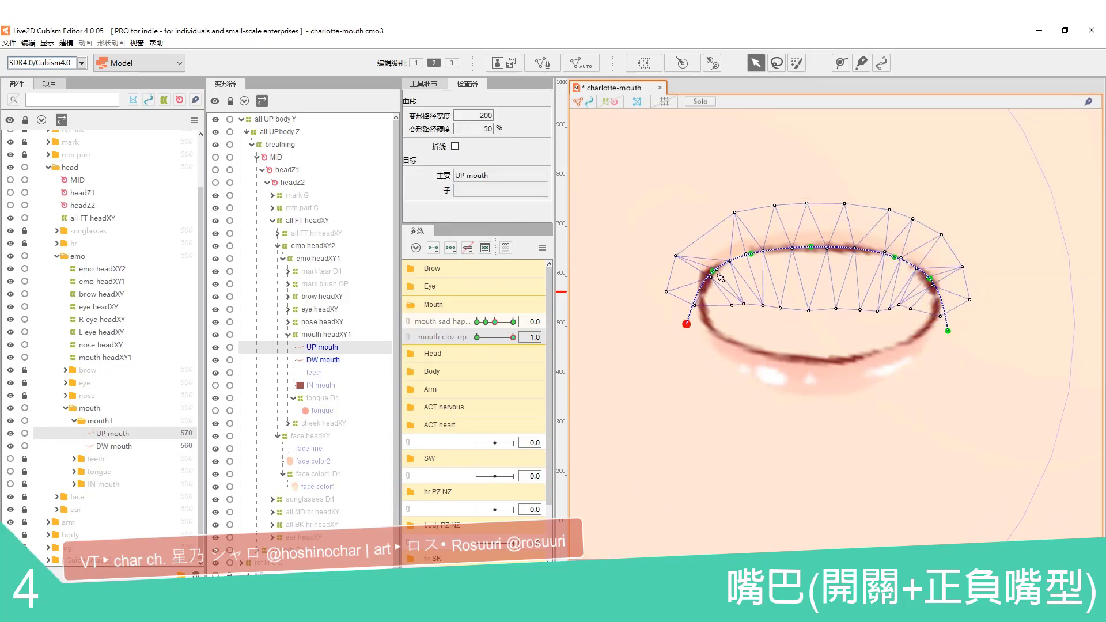
pyautogui.click(749, 253)
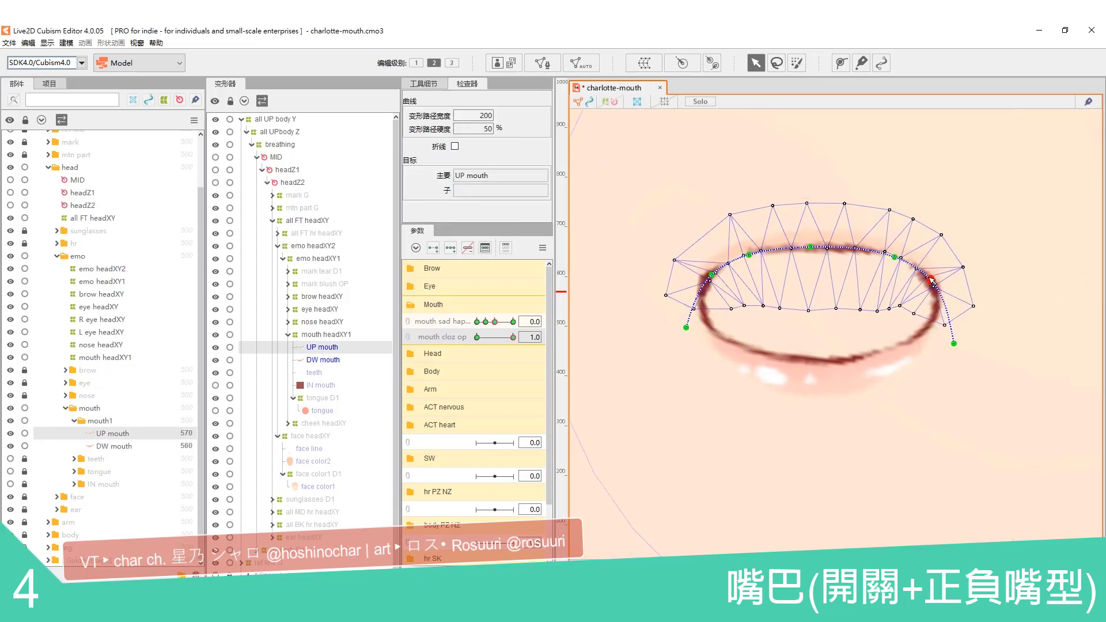
pyautogui.click(708, 98)
pyautogui.click(700, 101)
pyautogui.click(700, 100)
pyautogui.click(700, 101)
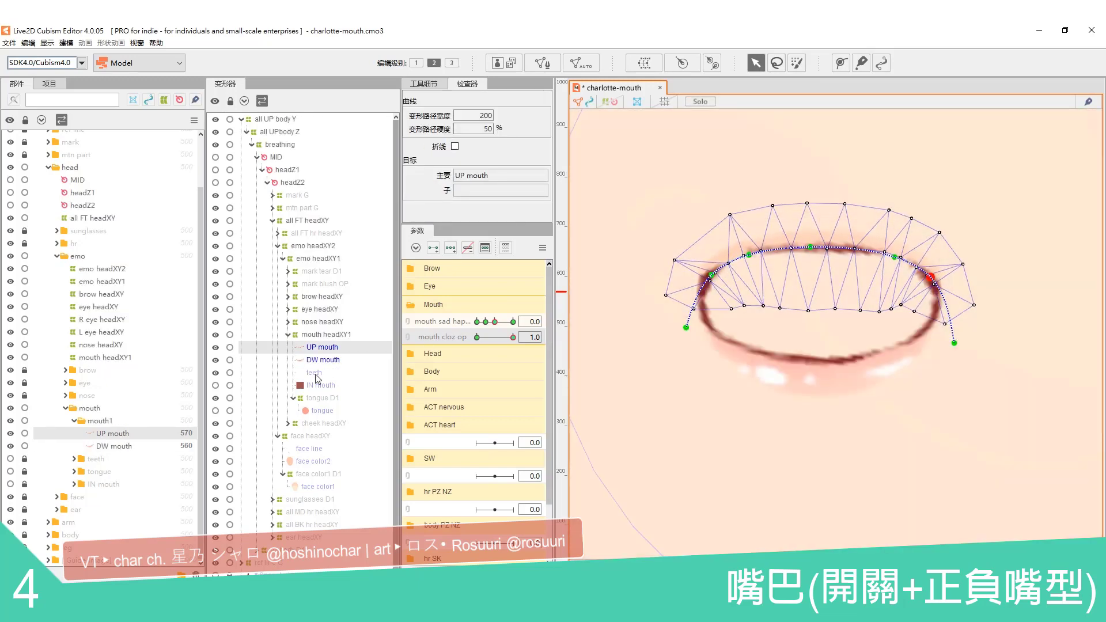
# Step: Pull the right end point of the DW mouth path up and inward to close the neutral open mouth's corner
pyautogui.click(317, 360)
pyautogui.moveTo(927, 243); pyautogui.dragTo(917, 228)
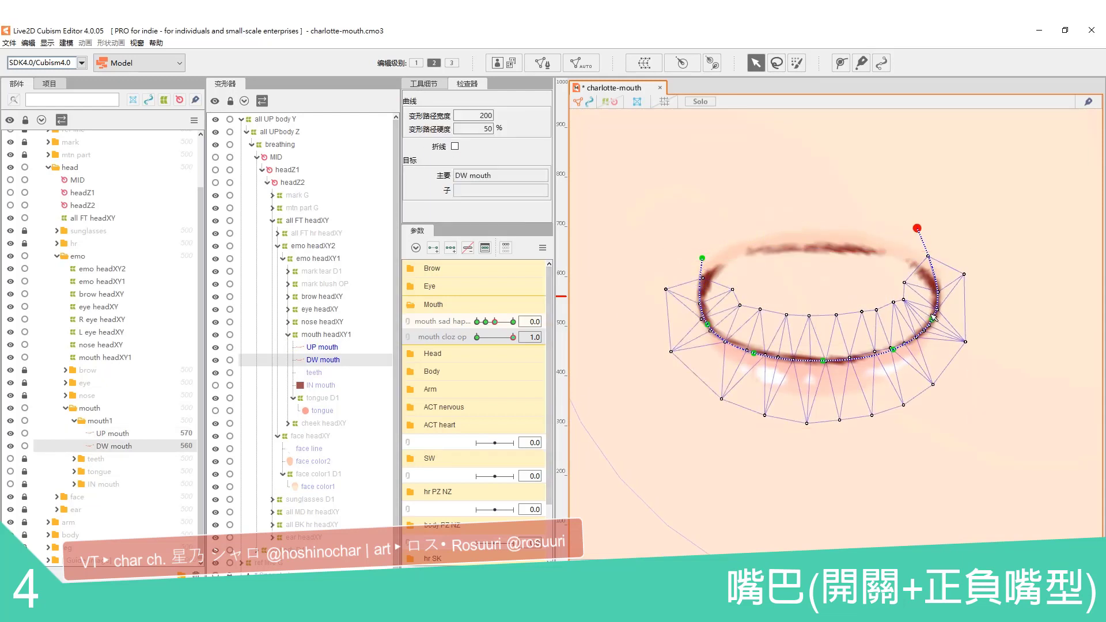
pyautogui.click(986, 408)
pyautogui.click(721, 270)
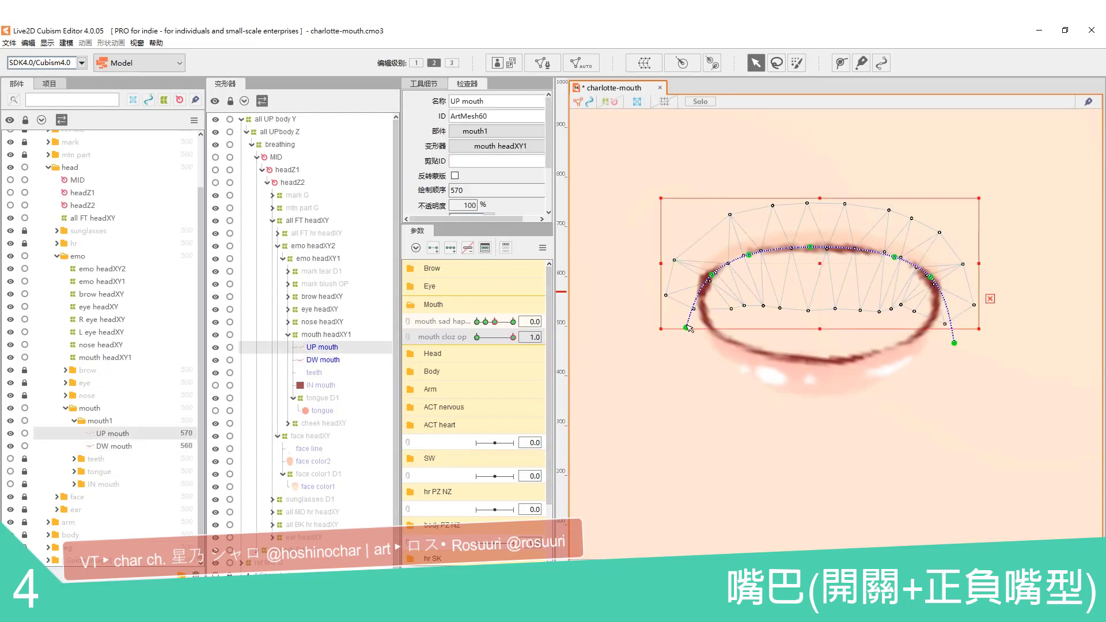
pyautogui.click(766, 365)
# Step: At mouth sad happy -0.5 and mouth open 1.0, move UP mouth upward and hide DW mouth
pyautogui.moveTo(497, 322); pyautogui.dragTo(476, 337)
pyautogui.click(485, 321)
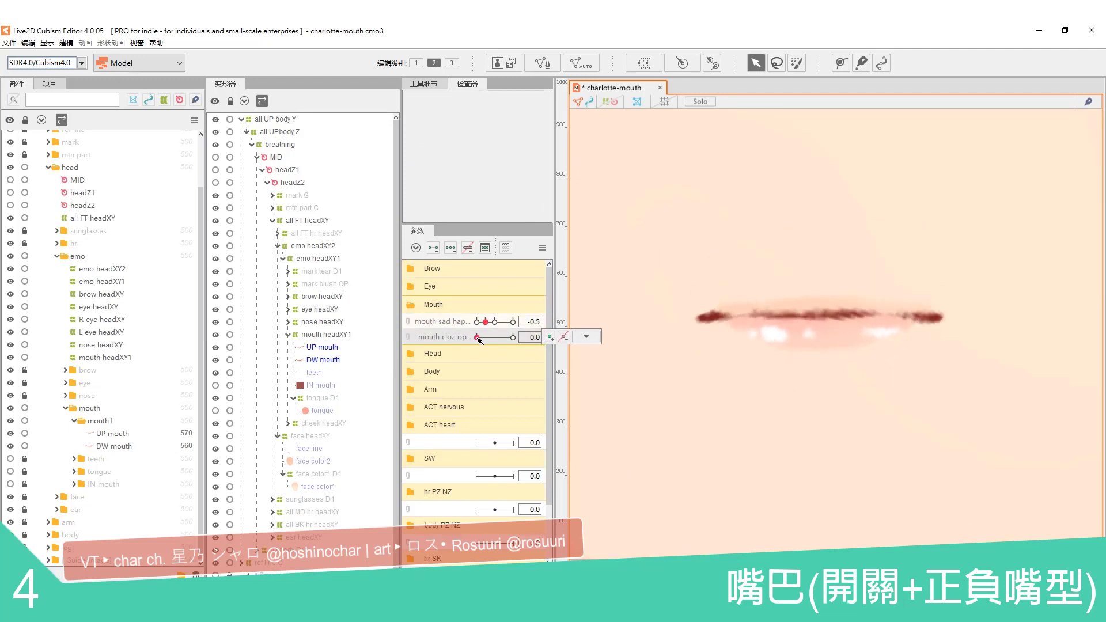
pyautogui.click(123, 434)
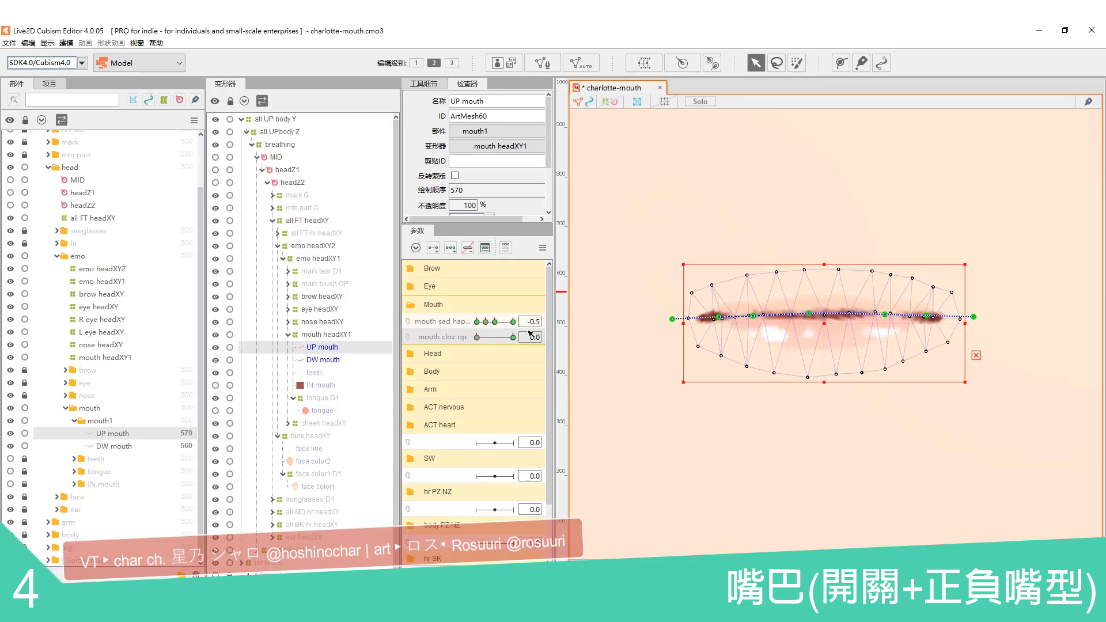
pyautogui.click(485, 339)
pyautogui.click(512, 336)
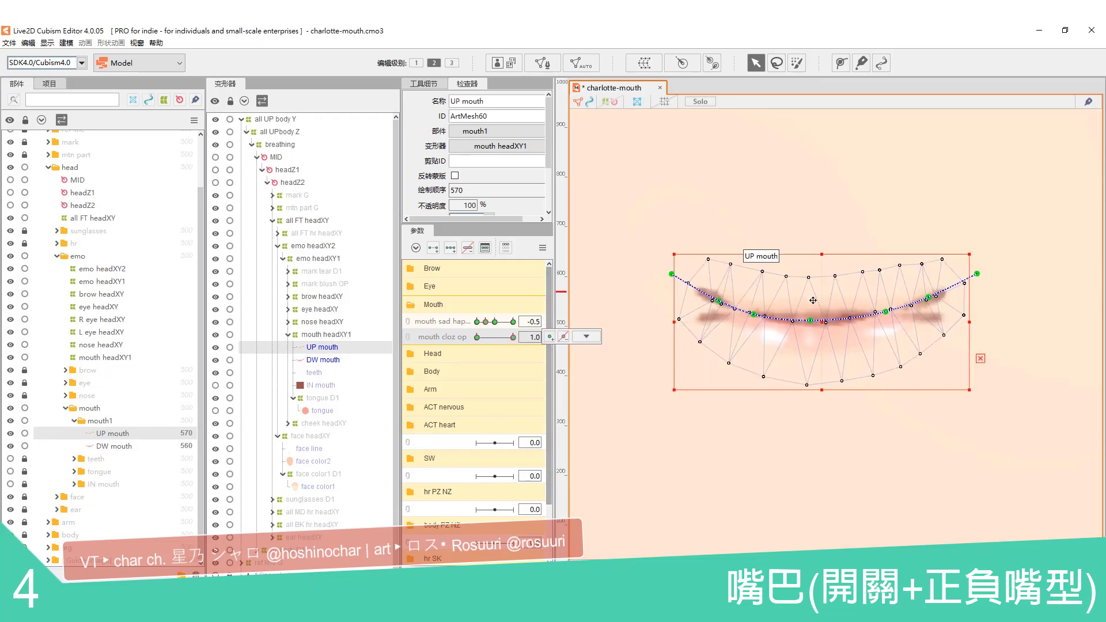
pyautogui.click(489, 338)
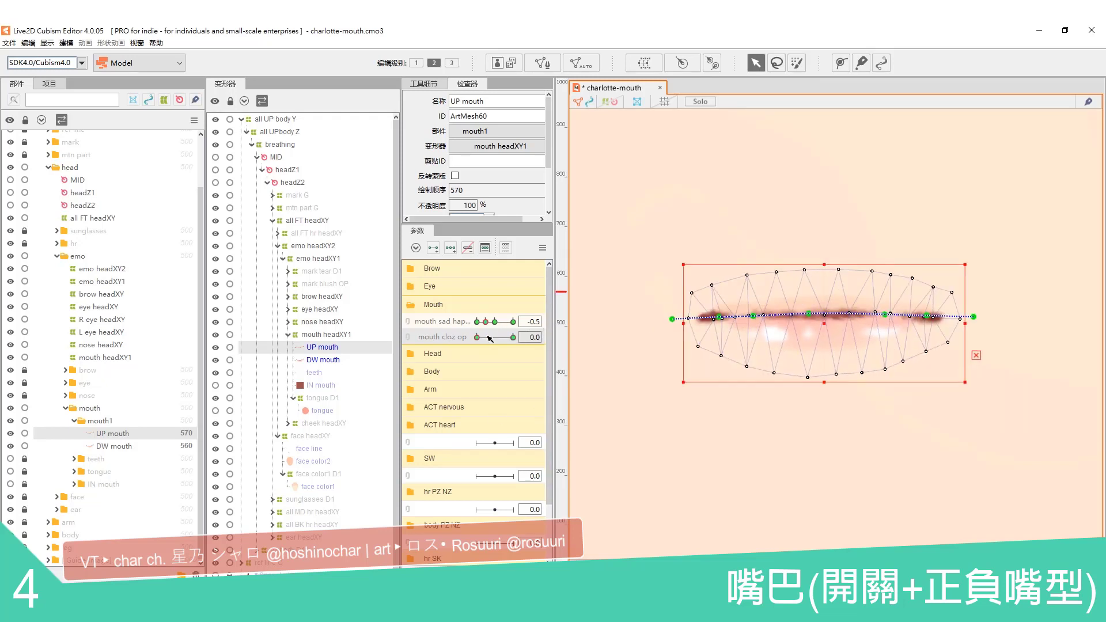
pyautogui.click(513, 336)
pyautogui.moveTo(824, 323); pyautogui.dragTo(835, 265)
pyautogui.click(10, 448)
pyautogui.click(980, 300)
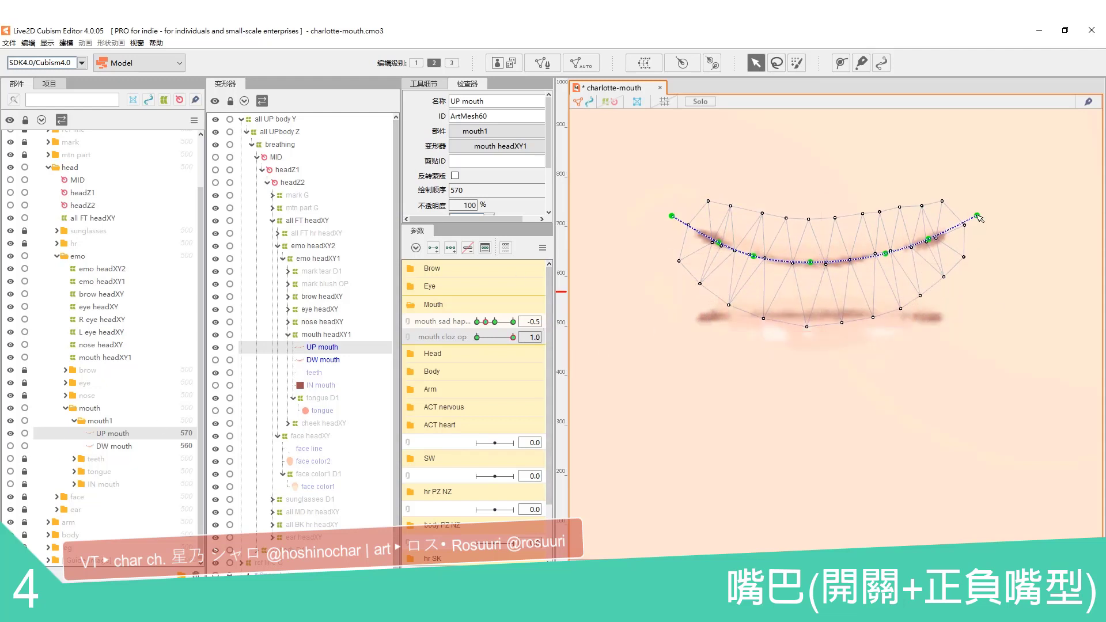
# Step: Bend the right end of the UP mouth path down and inward to start an arched upper lip
pyautogui.moveTo(977, 215); pyautogui.dragTo(945, 336)
pyautogui.moveTo(921, 275); pyautogui.dragTo(910, 288)
pyautogui.moveTo(945, 336); pyautogui.dragTo(930, 352)
pyautogui.moveTo(884, 253); pyautogui.dragTo(885, 260)
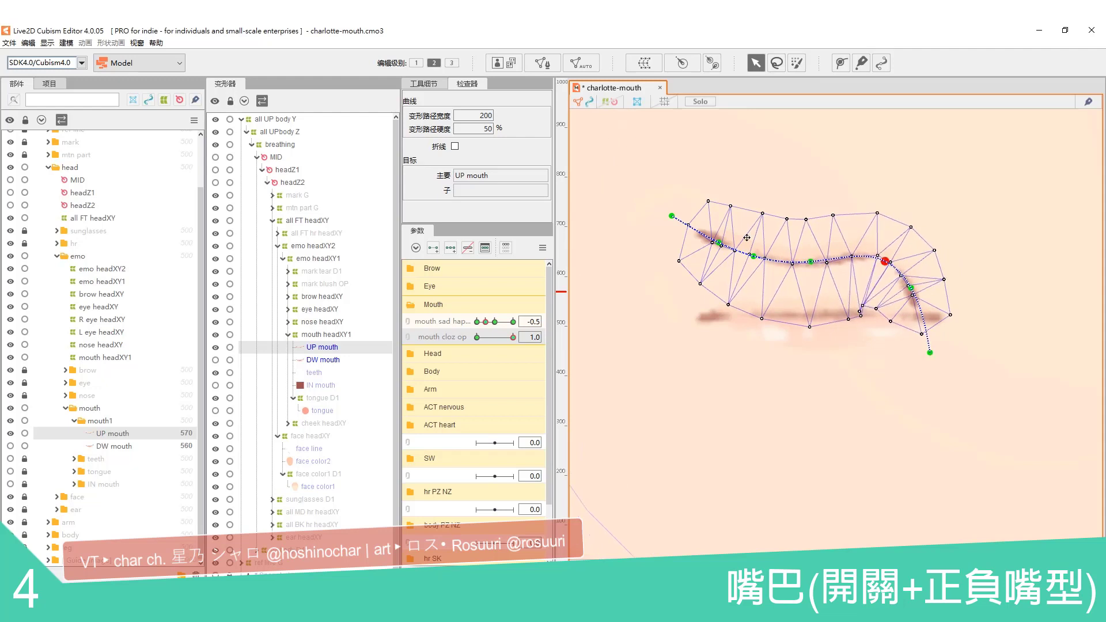
# Step: Lower the left end and corner points of the UP mouth path and raise its middle point to form the arch
pyautogui.moveTo(671, 215); pyautogui.dragTo(668, 278)
pyautogui.moveTo(753, 256); pyautogui.dragTo(755, 274)
pyautogui.moveTo(718, 242); pyautogui.dragTo(717, 254)
pyautogui.moveTo(668, 278); pyautogui.dragTo(675, 299)
pyautogui.moveTo(717, 254); pyautogui.dragTo(720, 291)
pyautogui.moveTo(674, 298); pyautogui.dragTo(677, 319)
pyautogui.moveTo(756, 274); pyautogui.dragTo(752, 265)
pyautogui.moveTo(811, 263); pyautogui.dragTo(811, 253)
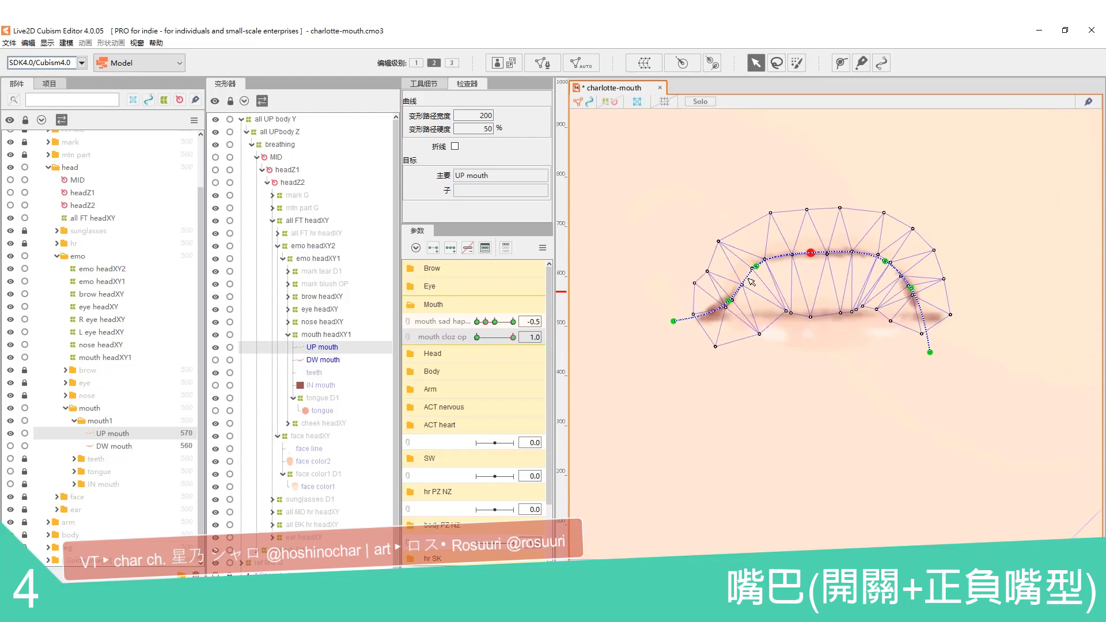
# Step: Turn the left end of UP mouth straight down, pull the right corner inward and raise the middle to even out the arch
pyautogui.moveTo(677, 319); pyautogui.dragTo(702, 338)
pyautogui.moveTo(751, 265); pyautogui.dragTo(753, 260)
pyautogui.moveTo(702, 338); pyautogui.dragTo(718, 339)
pyautogui.moveTo(723, 294); pyautogui.dragTo(728, 285)
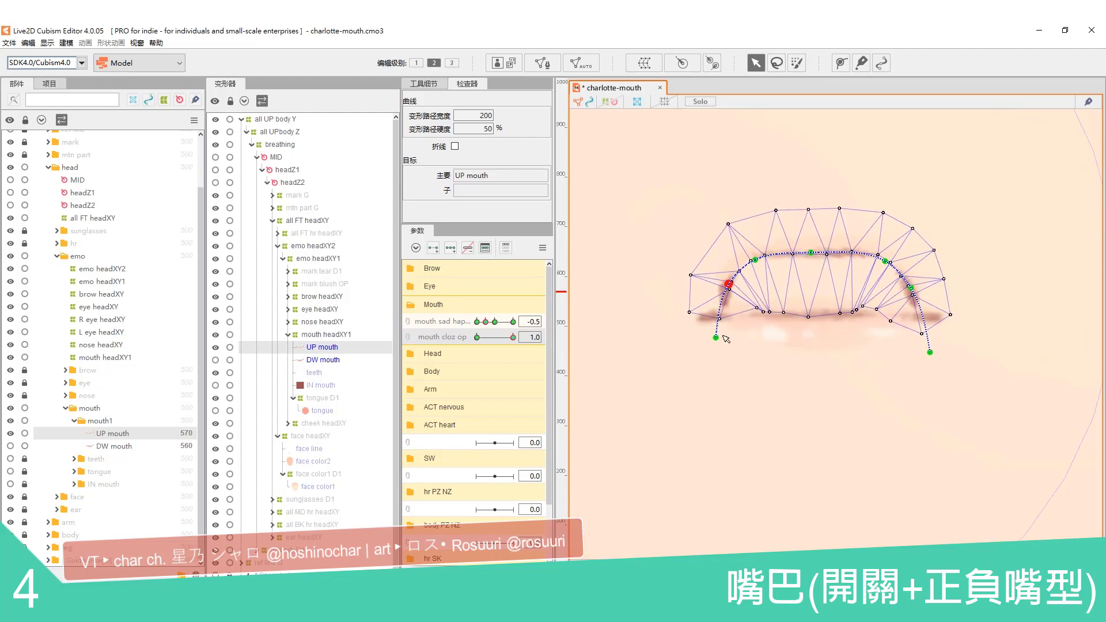
pyautogui.moveTo(718, 339); pyautogui.dragTo(719, 346)
pyautogui.moveTo(753, 260); pyautogui.dragTo(753, 260)
pyautogui.moveTo(811, 252); pyautogui.dragTo(810, 249)
pyautogui.moveTo(911, 288); pyautogui.dragTo(901, 291)
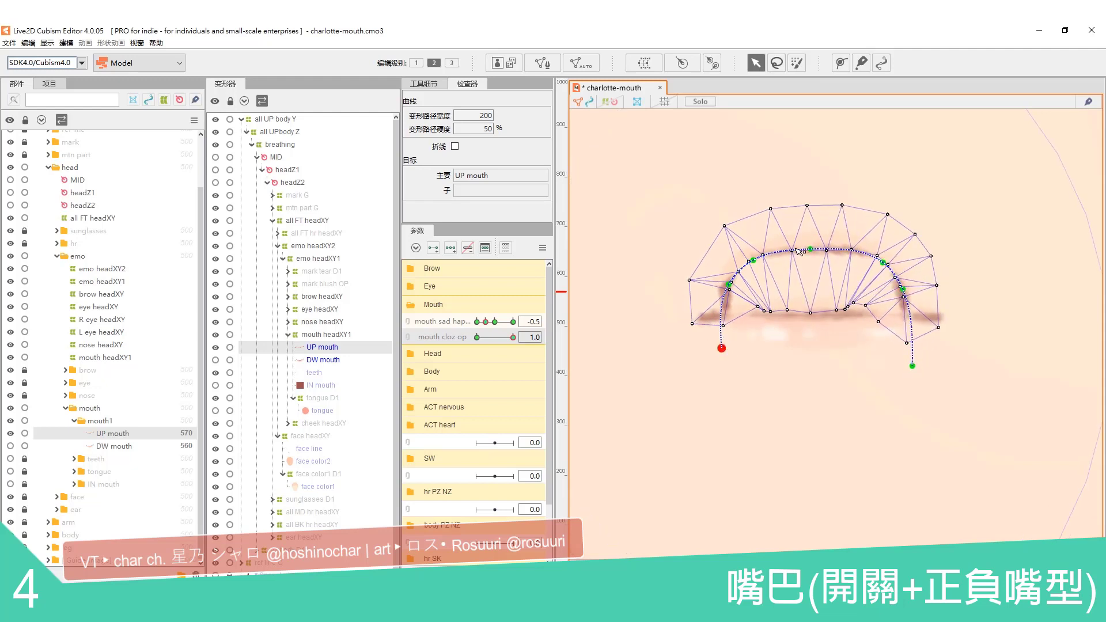
pyautogui.moveTo(810, 248); pyautogui.dragTo(811, 244)
pyautogui.click(804, 425)
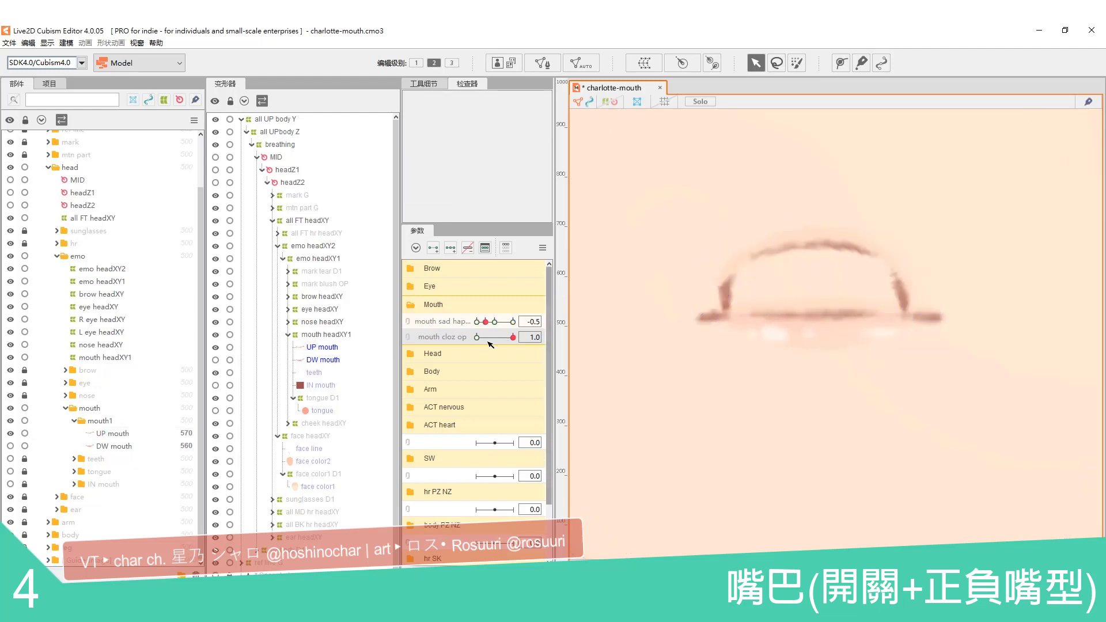
# Step: Show DW mouth again and move it down below the arched upper lip
pyautogui.click(149, 446)
pyautogui.click(10, 446)
pyautogui.click(138, 435)
pyautogui.click(849, 322)
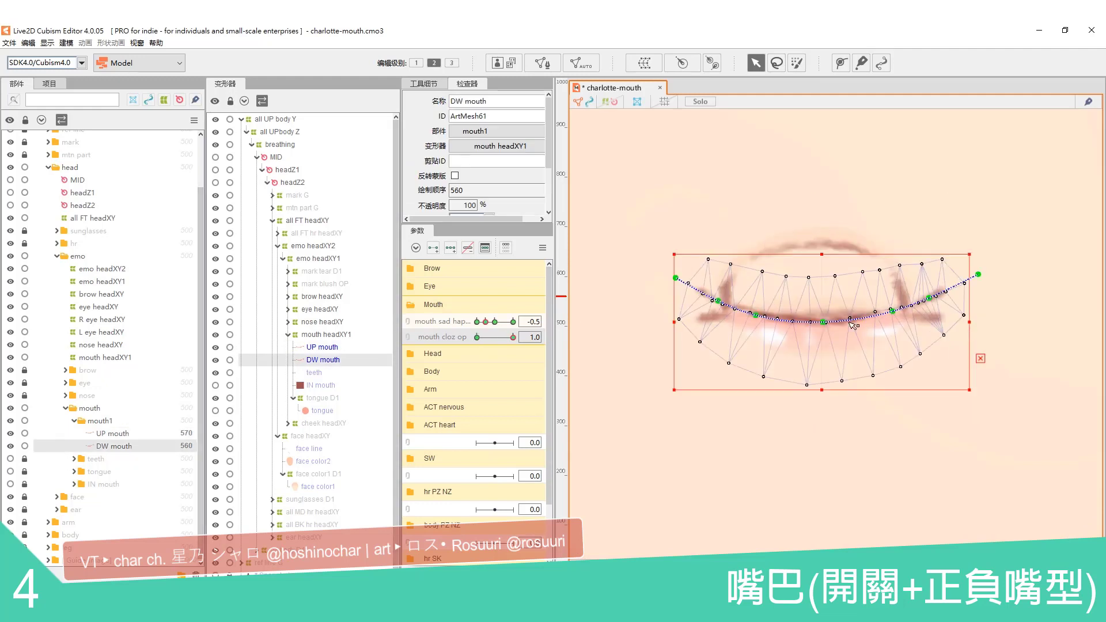
pyautogui.moveTo(826, 327); pyautogui.dragTo(826, 391)
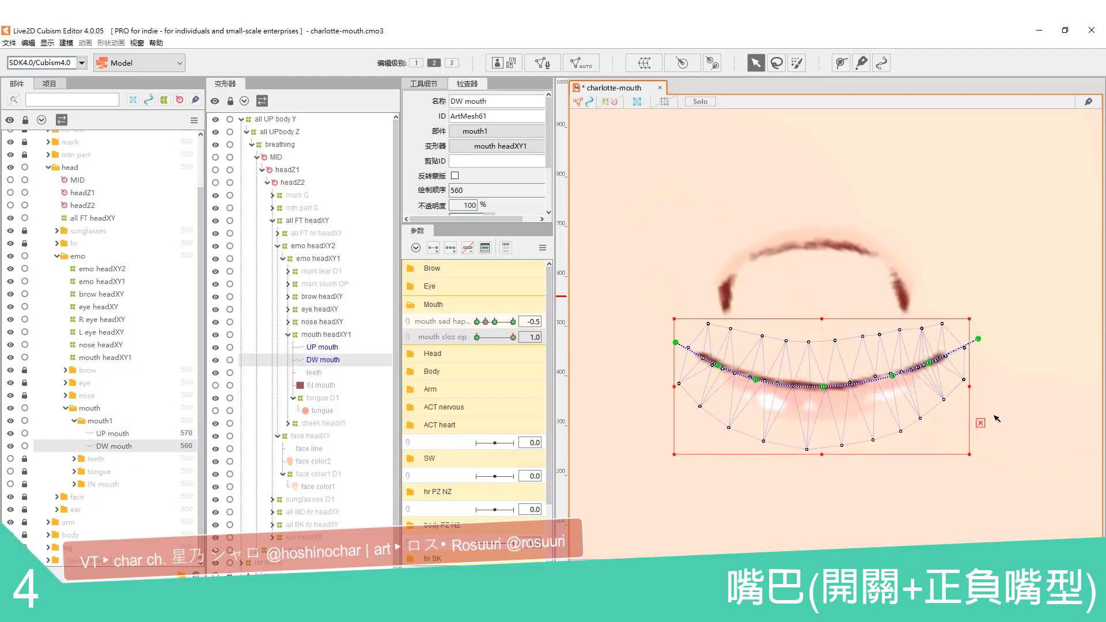
# Step: Raise the right end and corner points of the DW mouth path up and inward to meet the upper lip
pyautogui.moveTo(978, 339); pyautogui.dragTo(934, 291)
pyautogui.moveTo(929, 362); pyautogui.dragTo(917, 351)
pyautogui.moveTo(934, 291); pyautogui.dragTo(925, 282)
pyautogui.moveTo(918, 351); pyautogui.dragTo(905, 336)
pyautogui.moveTo(925, 282); pyautogui.dragTo(907, 266)
pyautogui.moveTo(891, 374); pyautogui.dragTo(888, 370)
pyautogui.moveTo(906, 337); pyautogui.dragTo(906, 330)
pyautogui.moveTo(906, 266); pyautogui.dragTo(896, 267)
pyautogui.moveTo(906, 331); pyautogui.dragTo(905, 326)
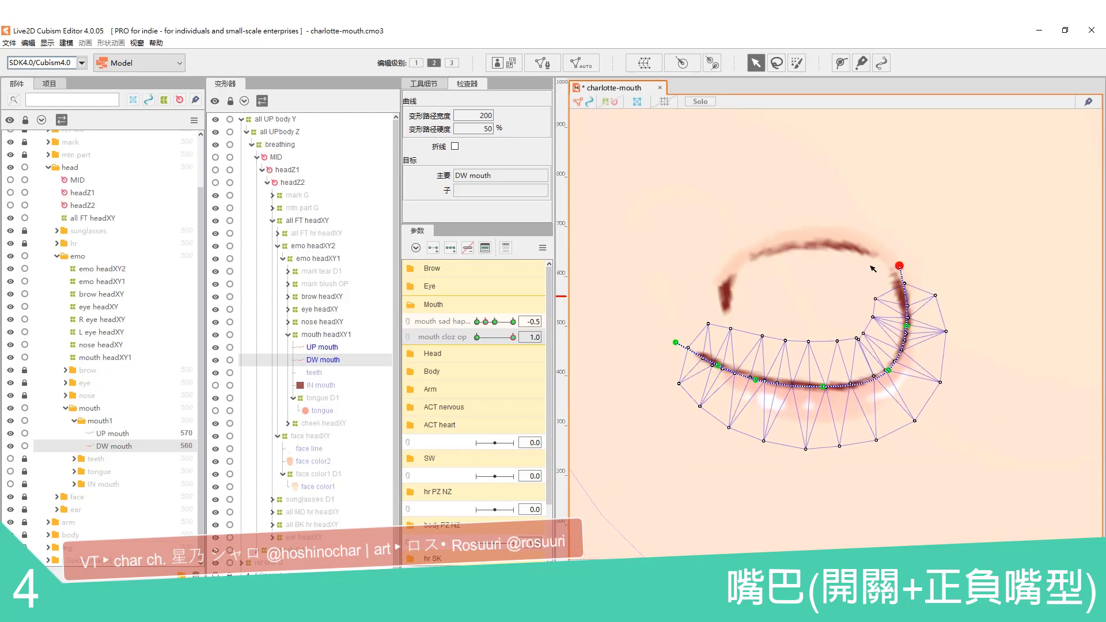
# Step: Raise the left end and corner points of the DW mouth path to round the lower lip's left side
pyautogui.moveTo(676, 342); pyautogui.dragTo(700, 304)
pyautogui.moveTo(718, 365); pyautogui.dragTo(724, 354)
pyautogui.moveTo(701, 304); pyautogui.dragTo(724, 294)
pyautogui.moveTo(725, 354); pyautogui.dragTo(729, 347)
pyautogui.moveTo(724, 295); pyautogui.dragTo(724, 276)
pyautogui.moveTo(729, 347); pyautogui.dragTo(731, 342)
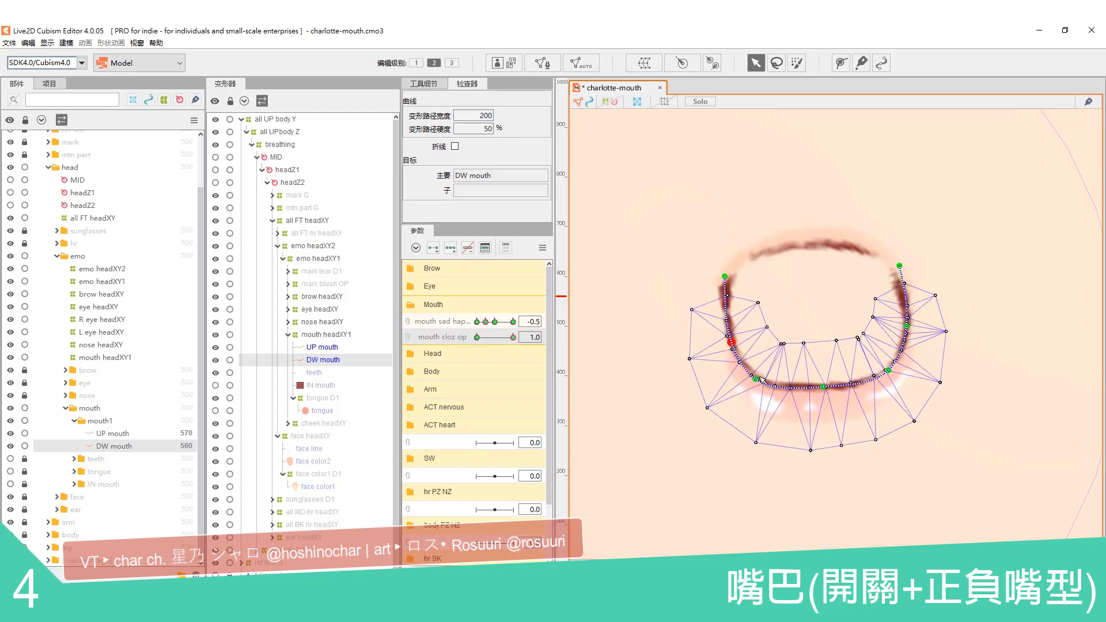
# Step: Move UP mouth higher and extend both path ends downward so its corners join the lower lip
pyautogui.click(818, 249)
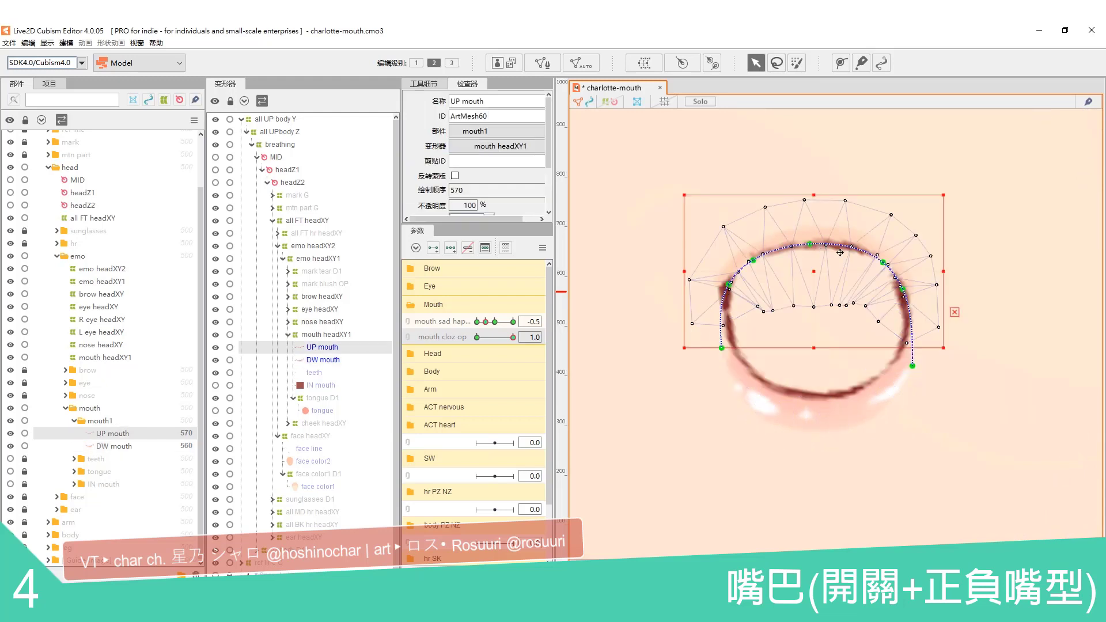
pyautogui.moveTo(813, 271); pyautogui.dragTo(814, 246)
pyautogui.click(953, 288)
pyautogui.moveTo(913, 340); pyautogui.dragTo(913, 394)
pyautogui.moveTo(902, 264); pyautogui.dragTo(904, 271)
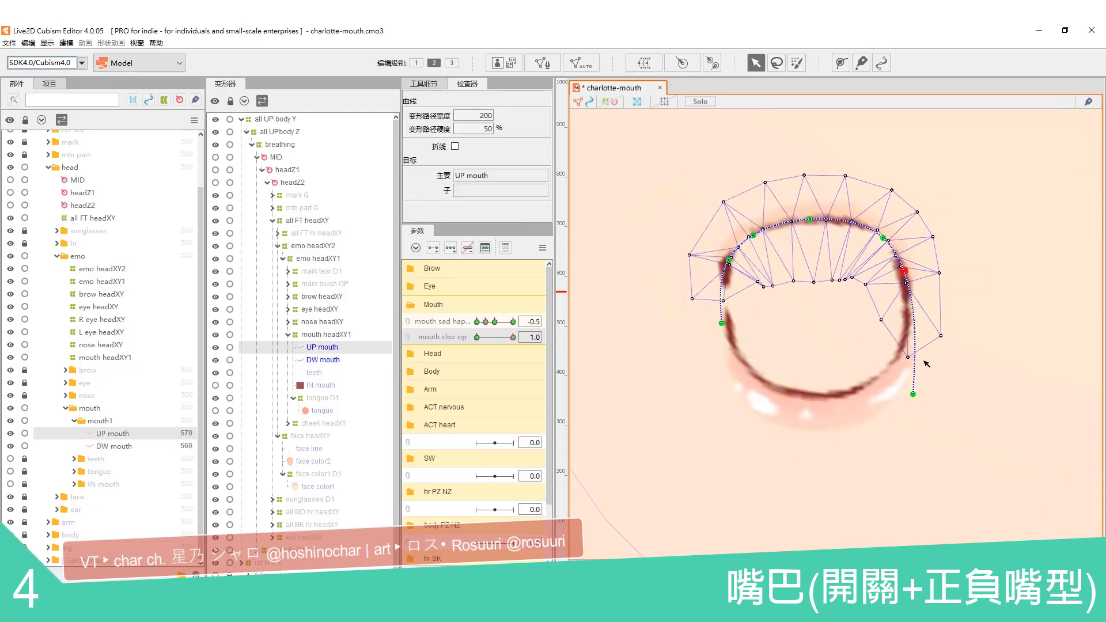
pyautogui.moveTo(912, 393); pyautogui.dragTo(909, 413)
pyautogui.moveTo(721, 323); pyautogui.dragTo(726, 389)
pyautogui.moveTo(752, 236); pyautogui.dragTo(752, 238)
pyautogui.click(1000, 304)
# Step: At mouth sad happy -1.0, copy the closed shape of UP mouth and DW mouth onto the mouth open 1.0 key
pyautogui.moveTo(513, 337); pyautogui.dragTo(551, 347)
pyautogui.click(311, 347)
pyautogui.click(476, 321)
pyautogui.keyDown('ctrl'); pyautogui.click(323, 360); pyautogui.keyUp('ctrl')
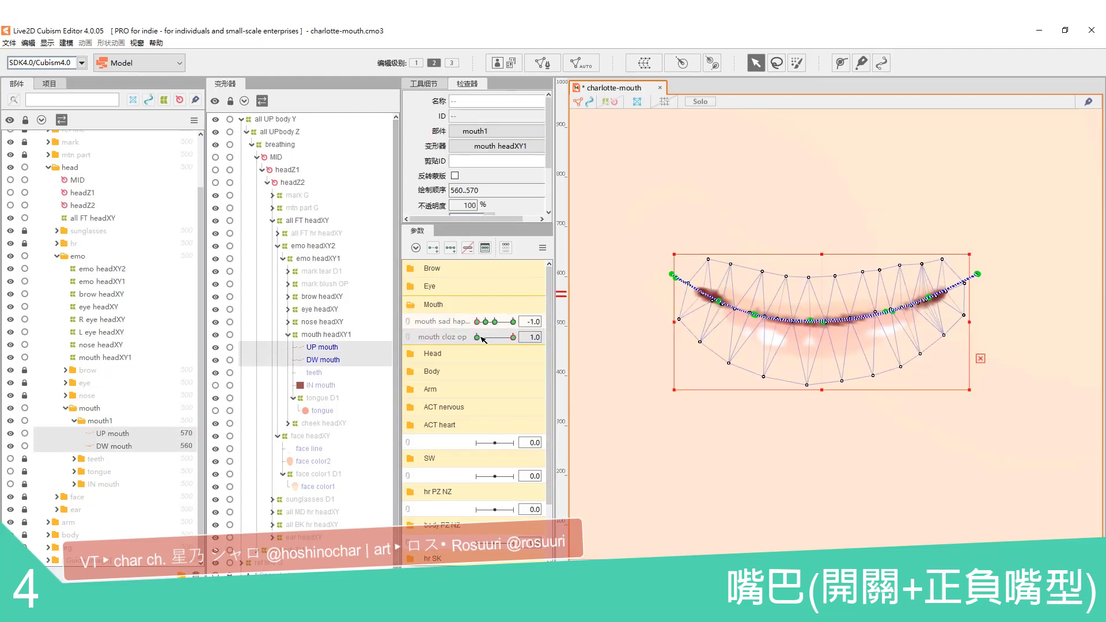
pyautogui.hotkey('ctrl', 'v')
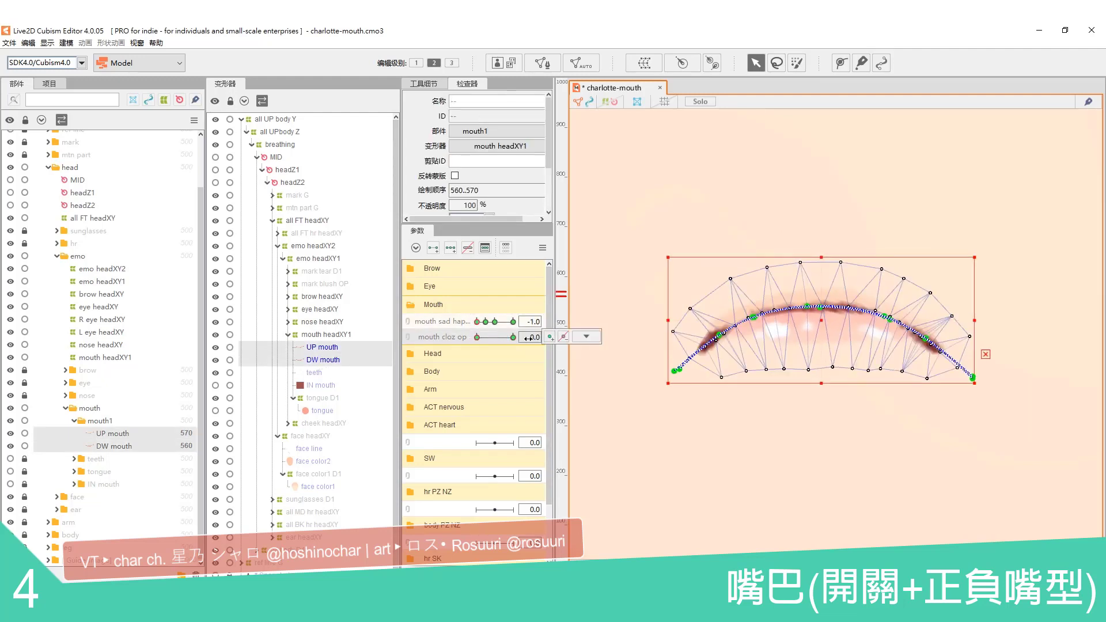
pyautogui.click(325, 351)
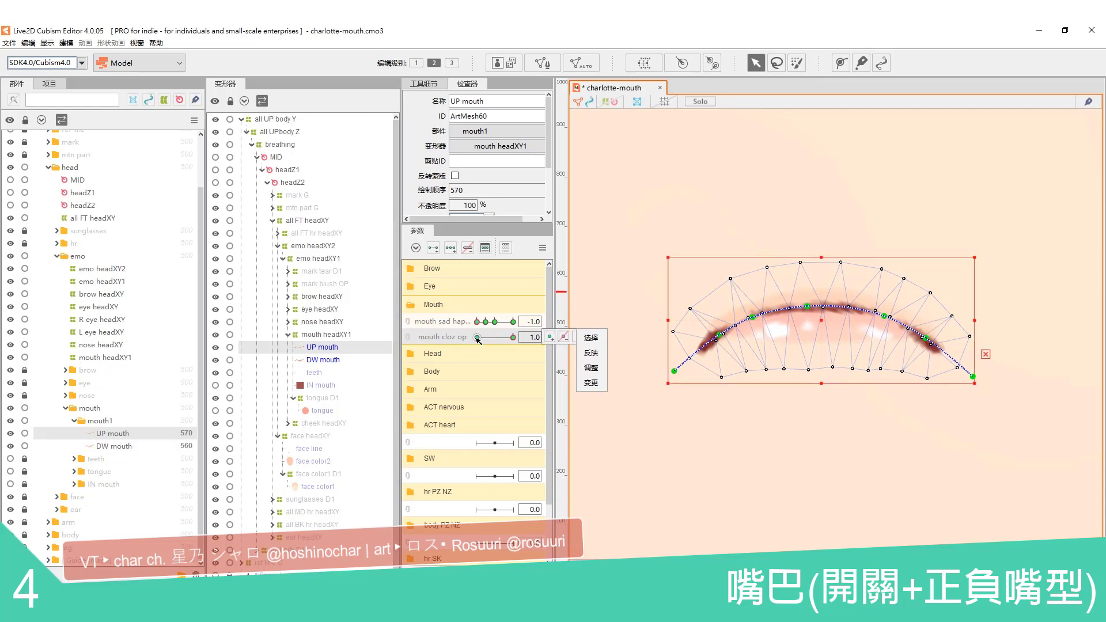
pyautogui.click(476, 338)
pyautogui.click(513, 337)
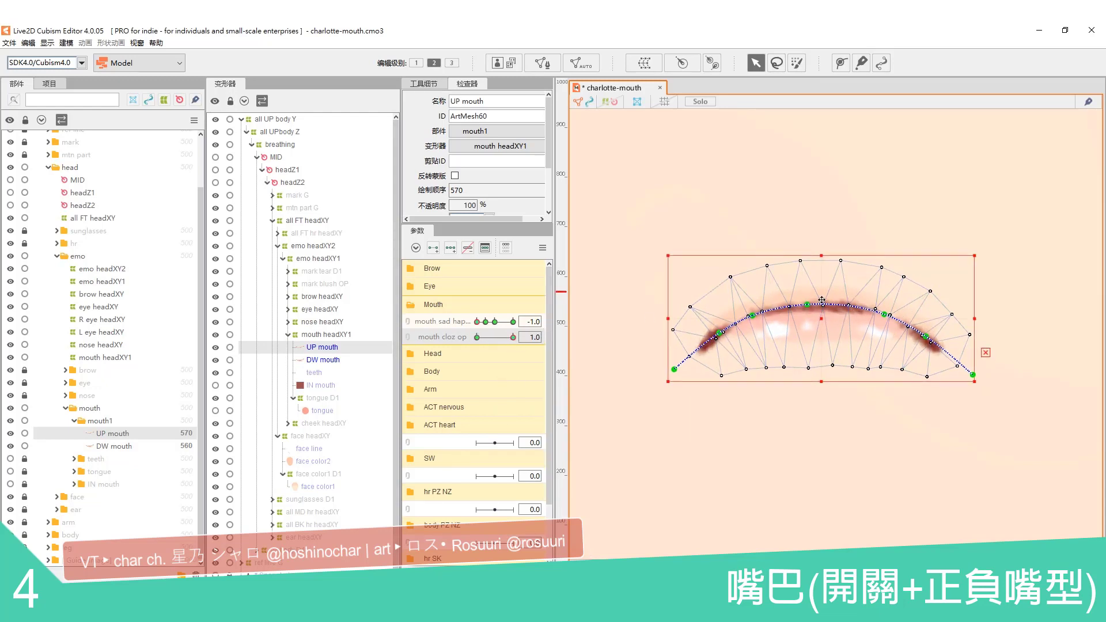
# Step: Move UP mouth upward for the sad open mouth and bend the right end of its path down and inward
pyautogui.moveTo(830, 332); pyautogui.dragTo(820, 271)
pyautogui.click(984, 303)
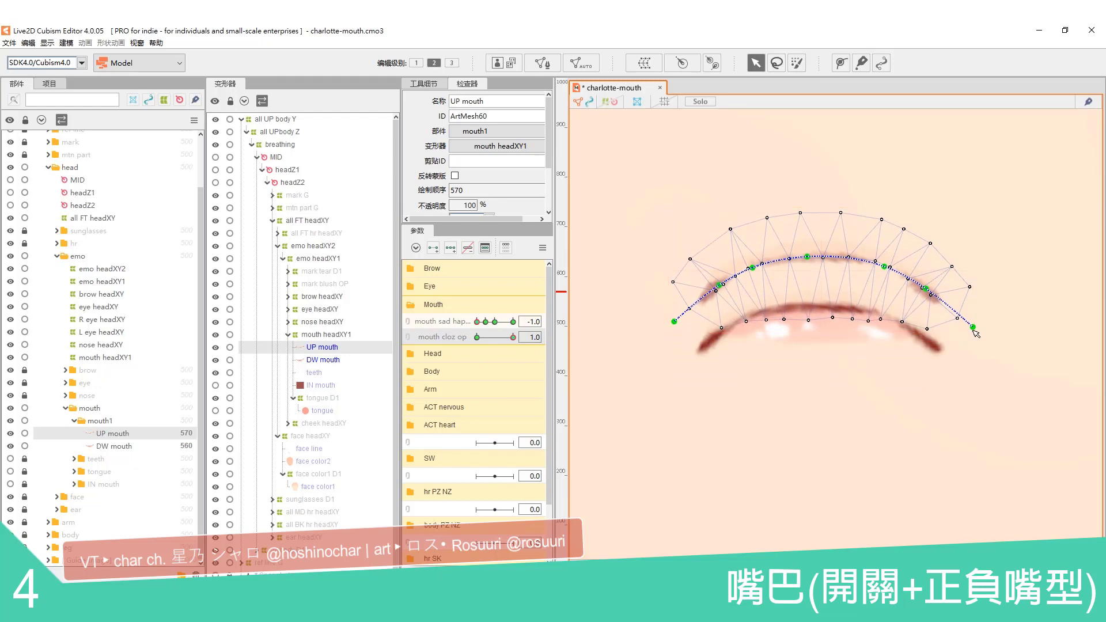
pyautogui.moveTo(972, 326); pyautogui.dragTo(949, 411)
pyautogui.moveTo(921, 301); pyautogui.dragTo(921, 308)
pyautogui.moveTo(883, 267); pyautogui.dragTo(884, 271)
pyautogui.moveTo(921, 308); pyautogui.dragTo(921, 311)
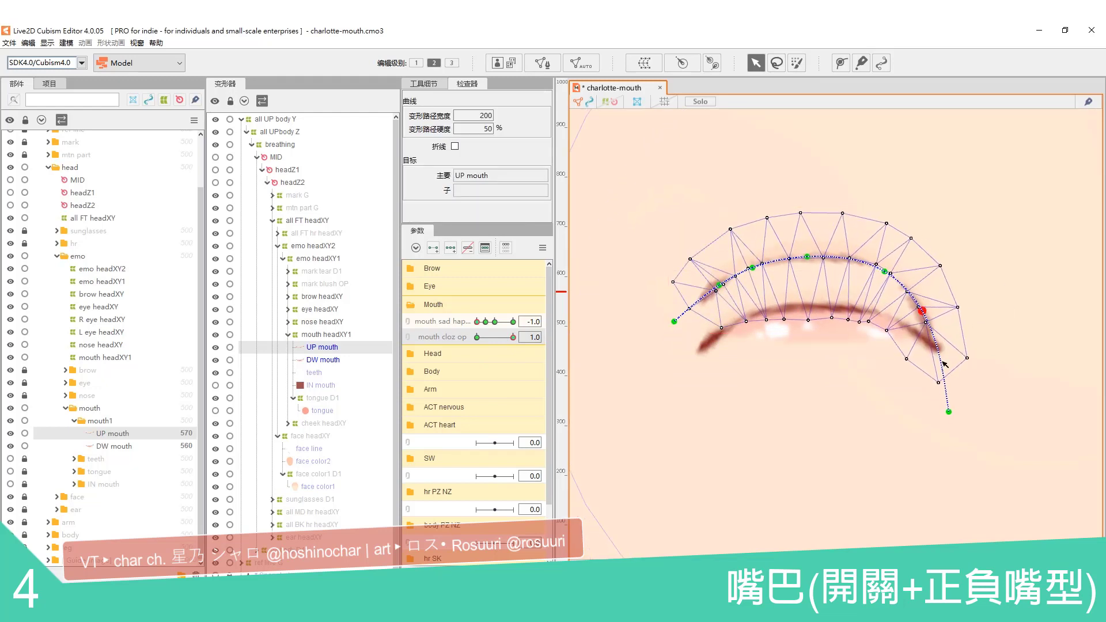
pyautogui.moveTo(949, 411); pyautogui.dragTo(957, 412)
# Step: Bend the left end of the UP mouth path down and fine-tune both corners for the sad open mouth
pyautogui.moveTo(674, 322); pyautogui.dragTo(694, 367)
pyautogui.moveTo(728, 298); pyautogui.dragTo(726, 322)
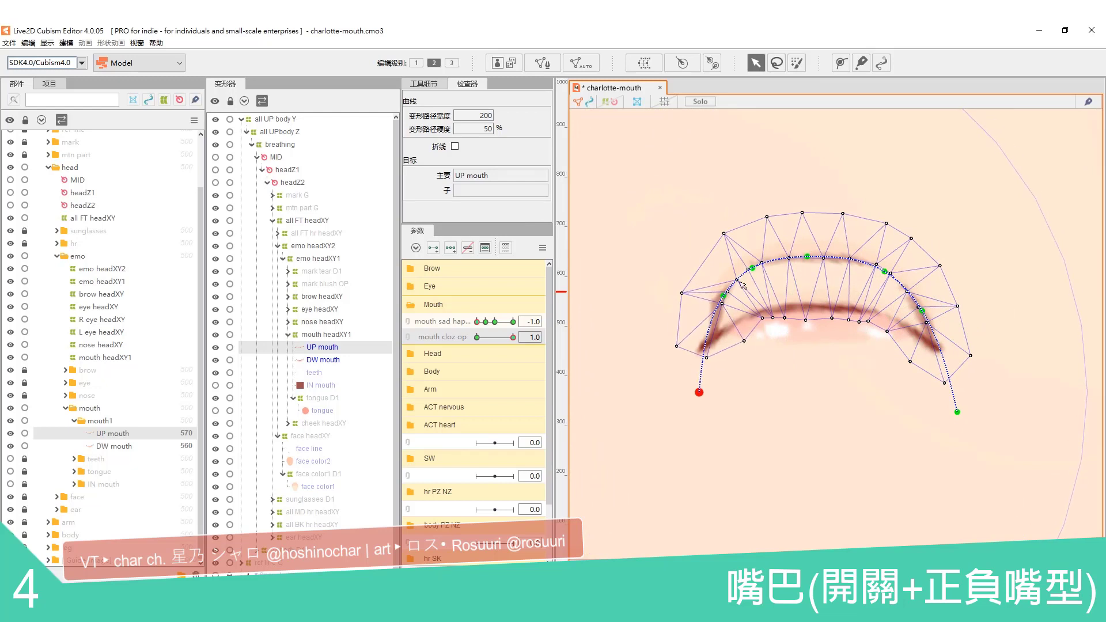
pyautogui.moveTo(751, 267); pyautogui.dragTo(806, 257)
pyautogui.moveTo(698, 392); pyautogui.dragTo(692, 392)
pyautogui.moveTo(723, 296); pyautogui.dragTo(721, 300)
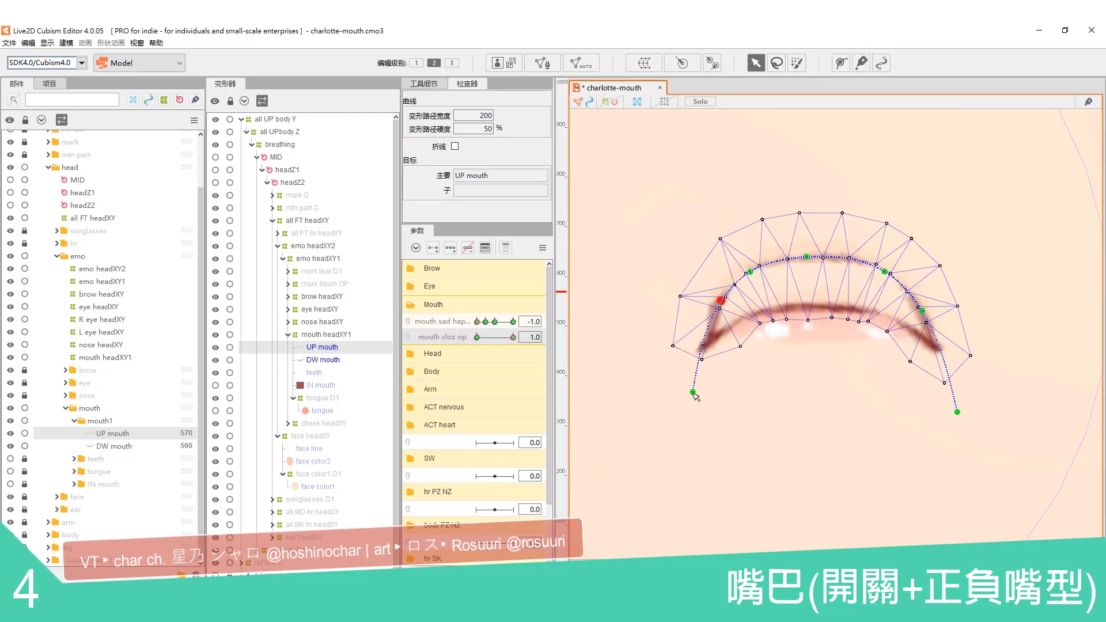
pyautogui.moveTo(693, 391); pyautogui.dragTo(693, 391)
pyautogui.moveTo(957, 412); pyautogui.dragTo(959, 409)
pyautogui.moveTo(922, 311); pyautogui.dragTo(924, 308)
pyautogui.moveTo(884, 271); pyautogui.dragTo(885, 268)
# Step: Move DW mouth down on the open key and raise the right side of its path to flatten the lower lip
pyautogui.click(476, 337)
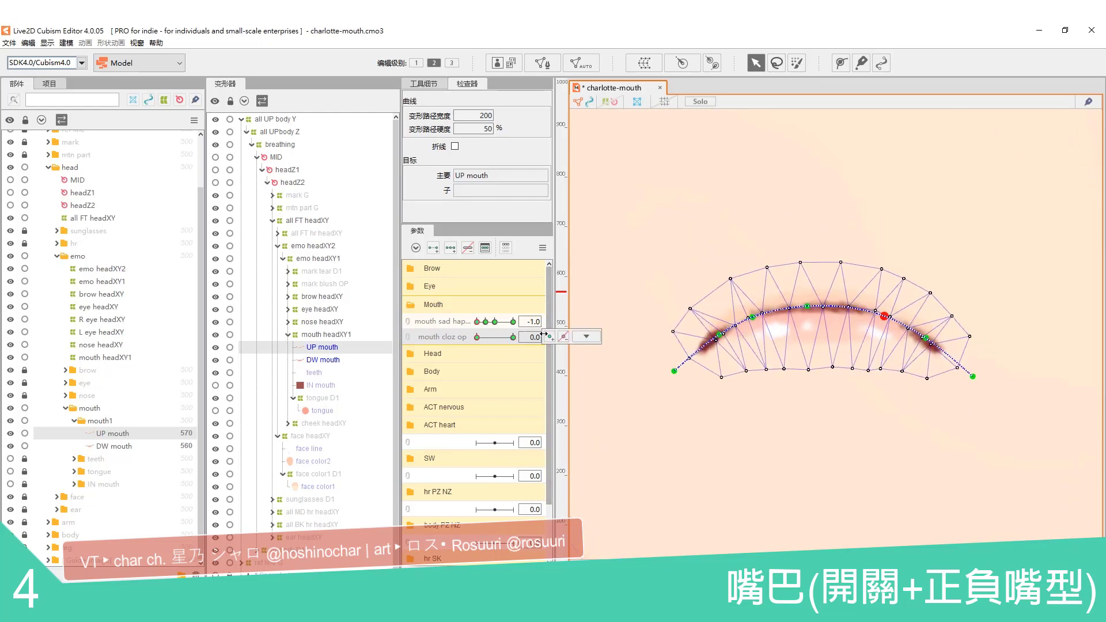
pyautogui.click(512, 337)
pyautogui.click(322, 360)
pyautogui.moveTo(819, 326); pyautogui.dragTo(822, 350)
pyautogui.moveTo(972, 408); pyautogui.dragTo(965, 341)
pyautogui.moveTo(890, 348); pyautogui.dragTo(888, 344)
pyautogui.moveTo(919, 349); pyautogui.dragTo(887, 341)
pyautogui.moveTo(819, 335); pyautogui.dragTo(821, 341)
pyautogui.moveTo(887, 341); pyautogui.dragTo(887, 343)
# Step: Raise the left end and corner points of the DW mouth path to make the lower lip nearly straight
pyautogui.moveTo(679, 398); pyautogui.dragTo(719, 355)
pyautogui.moveTo(754, 346); pyautogui.dragTo(756, 347)
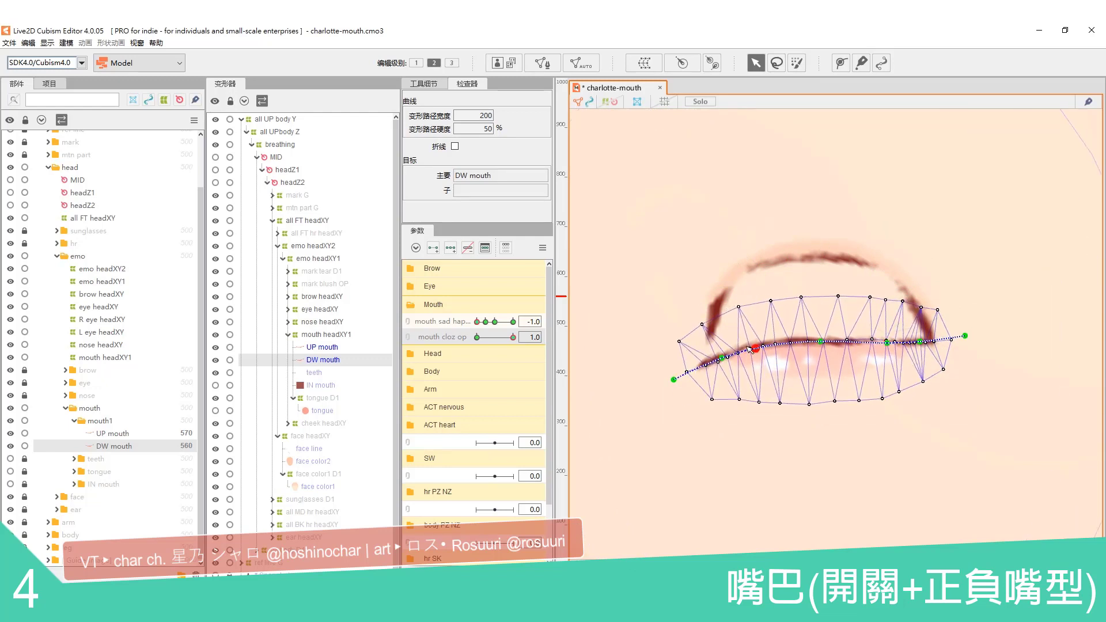
pyautogui.moveTo(674, 380); pyautogui.dragTo(686, 364)
pyautogui.moveTo(719, 354); pyautogui.dragTo(681, 358)
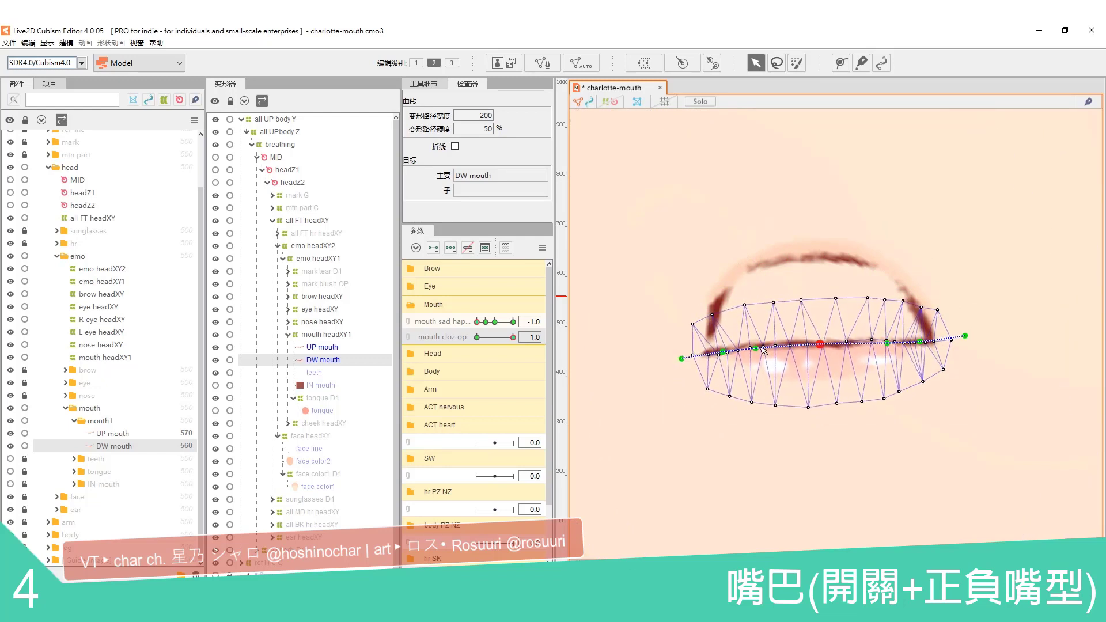
pyautogui.moveTo(755, 348); pyautogui.dragTo(755, 351)
pyautogui.moveTo(681, 358); pyautogui.dragTo(682, 354)
pyautogui.moveTo(722, 352); pyautogui.dragTo(722, 351)
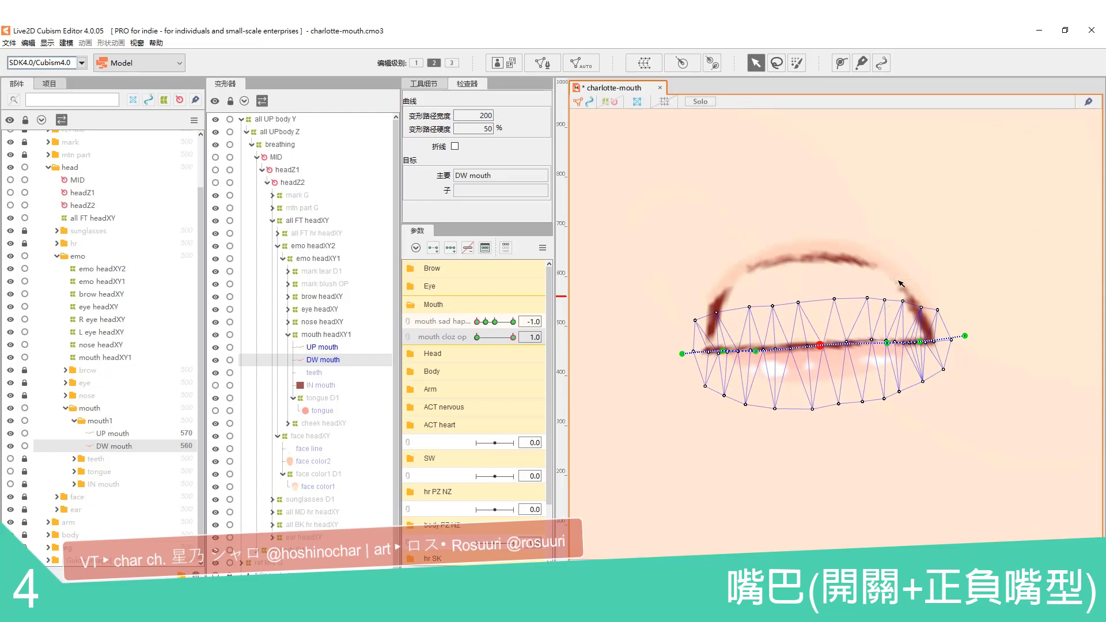
# Step: Extend the left end of the UP mouth path down and outward to meet the lower lip and check the DW mouth points
pyautogui.click(759, 311)
pyautogui.moveTo(695, 399); pyautogui.dragTo(687, 408)
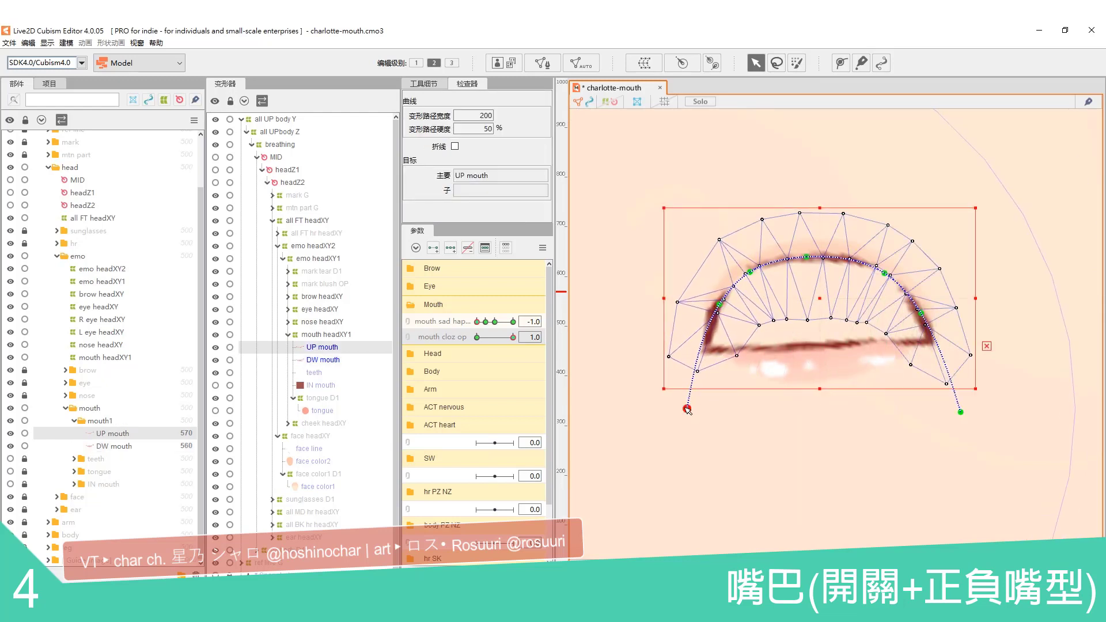
pyautogui.click(805, 403)
pyautogui.click(871, 363)
pyautogui.click(885, 346)
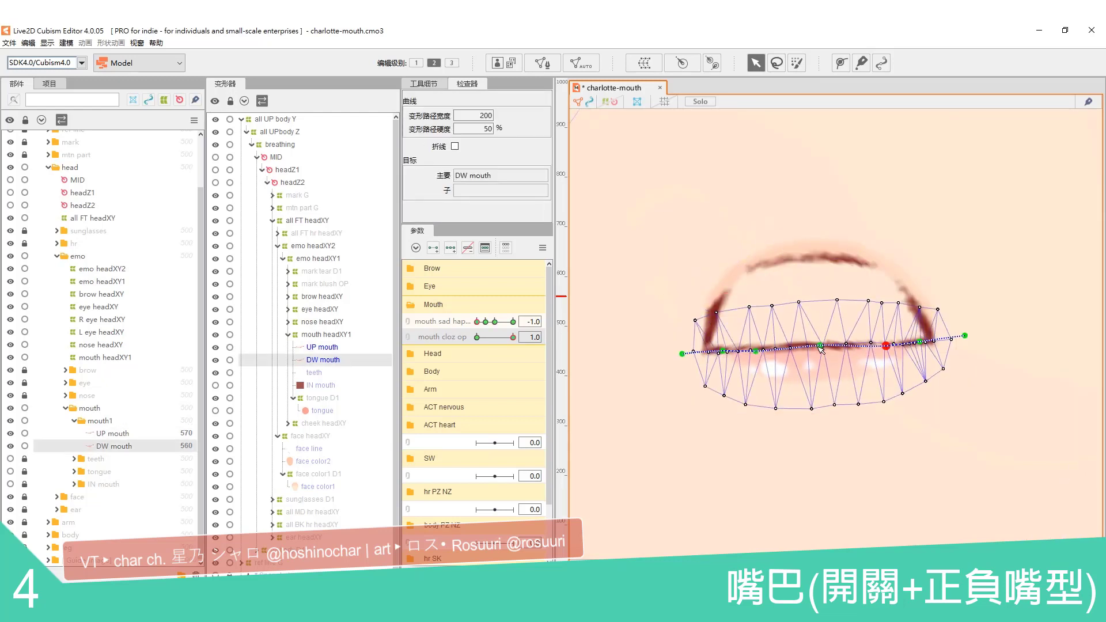
pyautogui.click(712, 540)
# Step: Preview the mouth opening and closing at each sad-to-happy key from -1.0 upward
pyautogui.scroll(-5, 825, 325)
pyautogui.scroll(1, 824, 326)
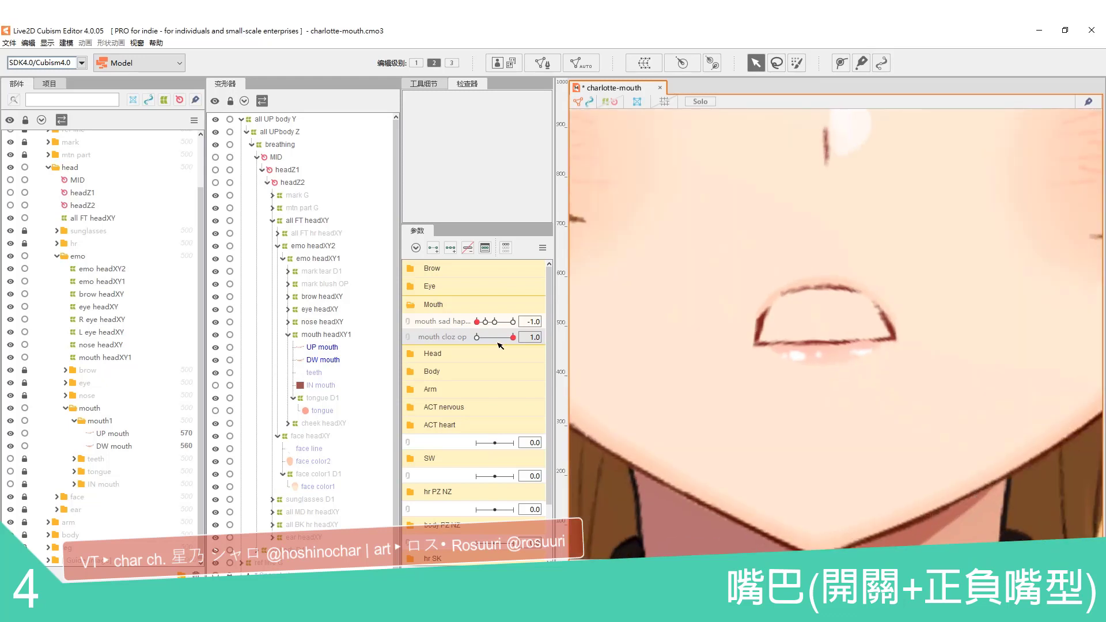
pyautogui.click(477, 337)
pyautogui.click(512, 337)
pyautogui.click(484, 321)
pyautogui.click(476, 337)
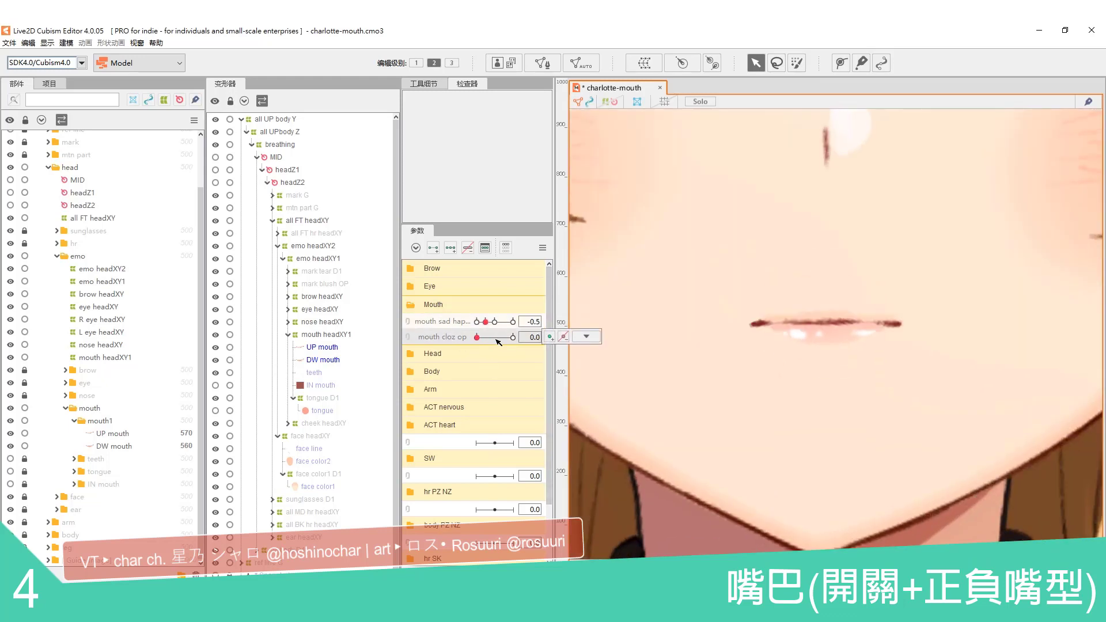
pyautogui.moveTo(477, 337); pyautogui.dragTo(541, 342)
pyautogui.click(493, 322)
pyautogui.moveTo(541, 342); pyautogui.dragTo(433, 345)
pyautogui.click(513, 321)
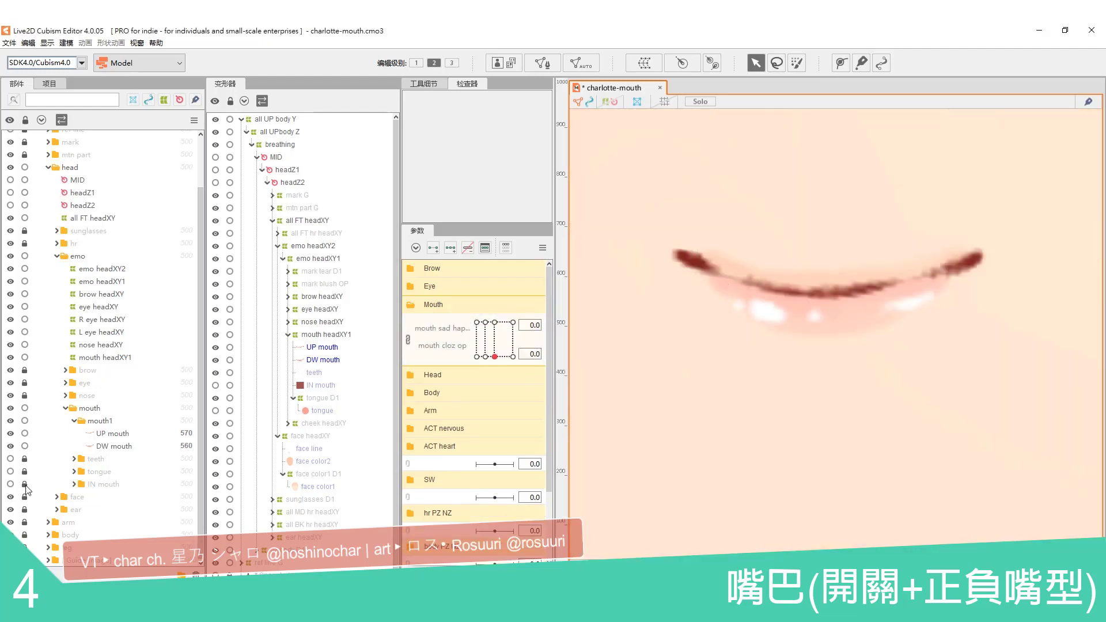
# Step: Rebuild the IN mouth mesh as a narrow strip along the closed lips at the -0.5 sad-to-happy key
pyautogui.click(95, 497)
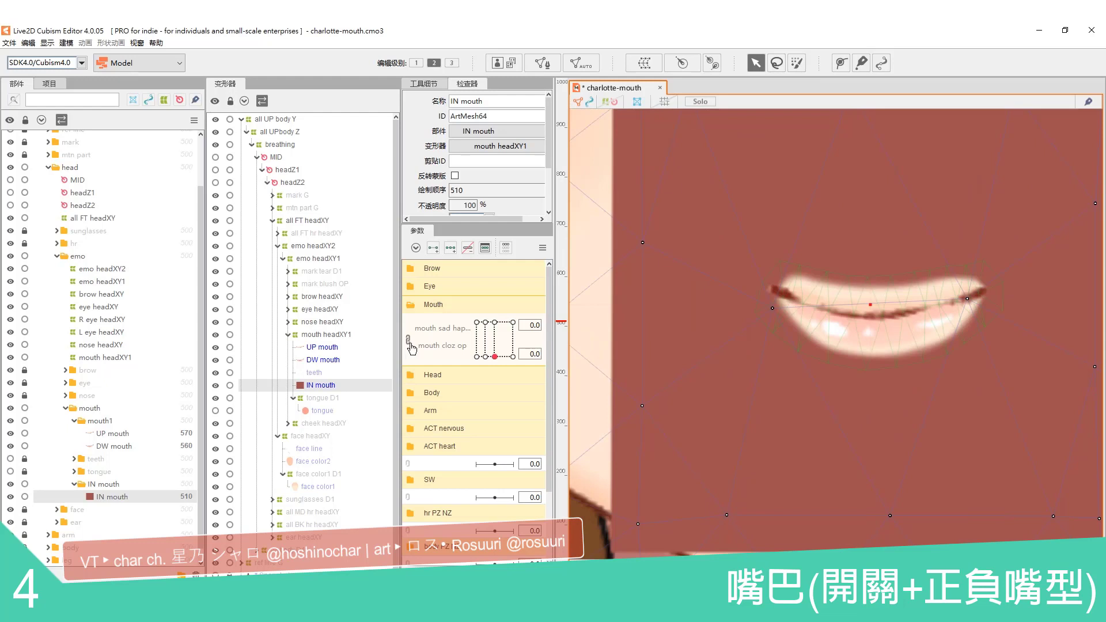
pyautogui.click(408, 341)
pyautogui.click(485, 321)
pyautogui.hotkey('ctrl', 'e')
pyautogui.scroll(-5, 827, 316)
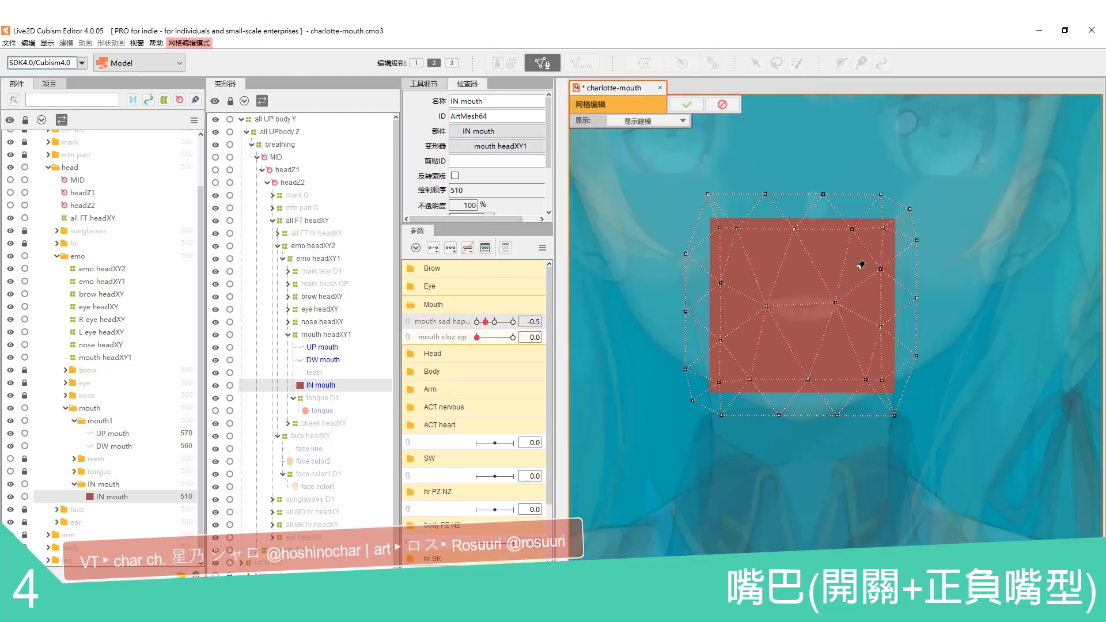
pyautogui.scroll(5, 778, 295)
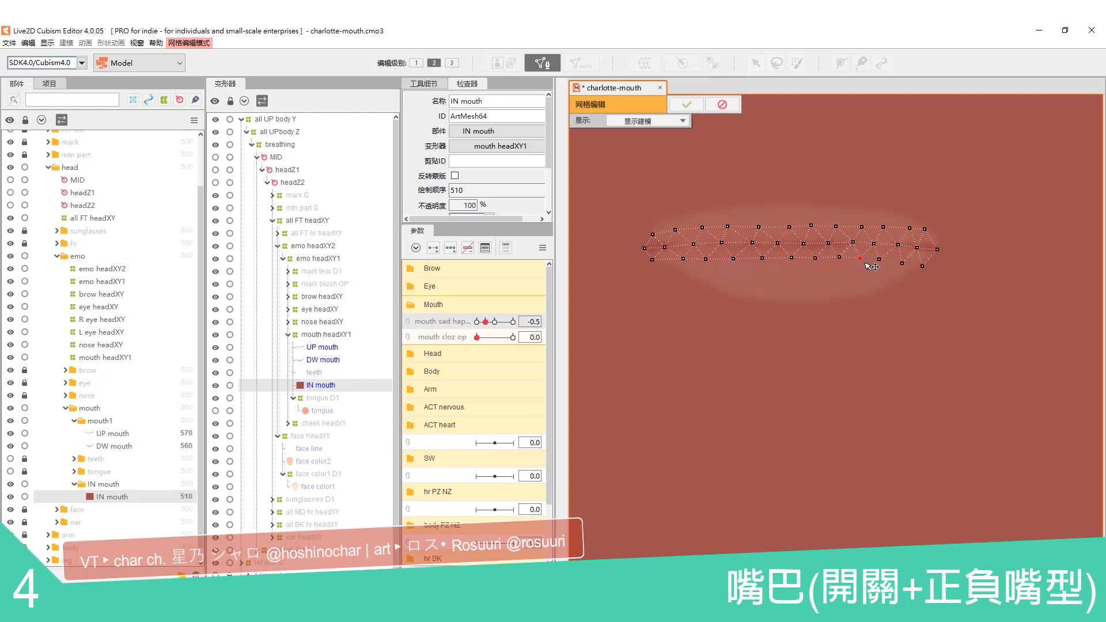
pyautogui.click(691, 106)
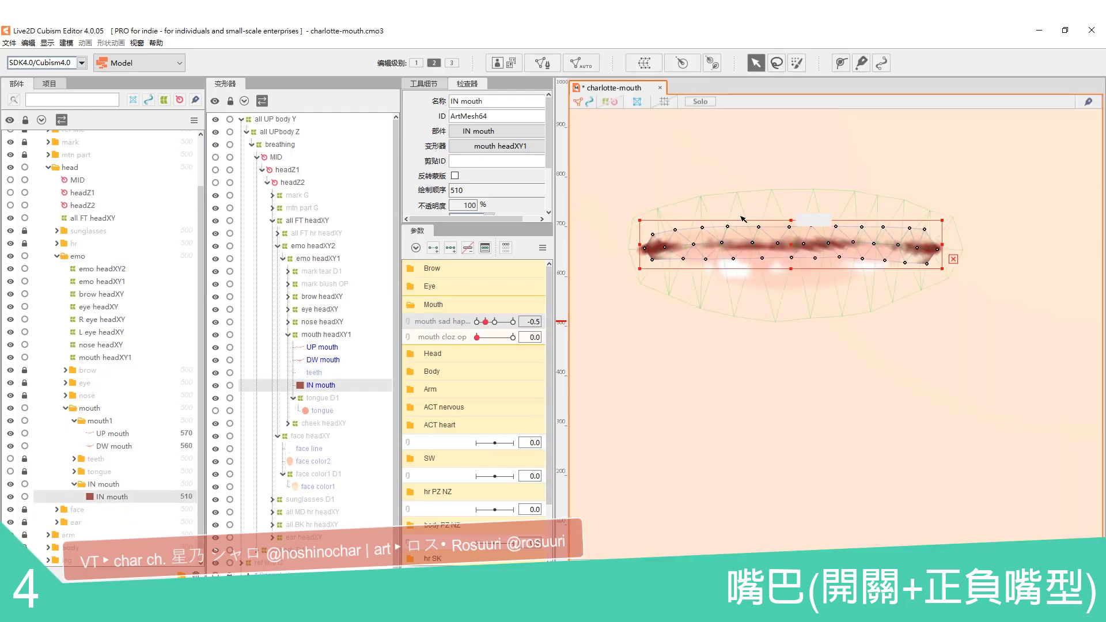
# Step: Flatten the IN mouth strip onto the lip line and lay a five-point deform path along it
pyautogui.moveTo(791, 221); pyautogui.dragTo(791, 236)
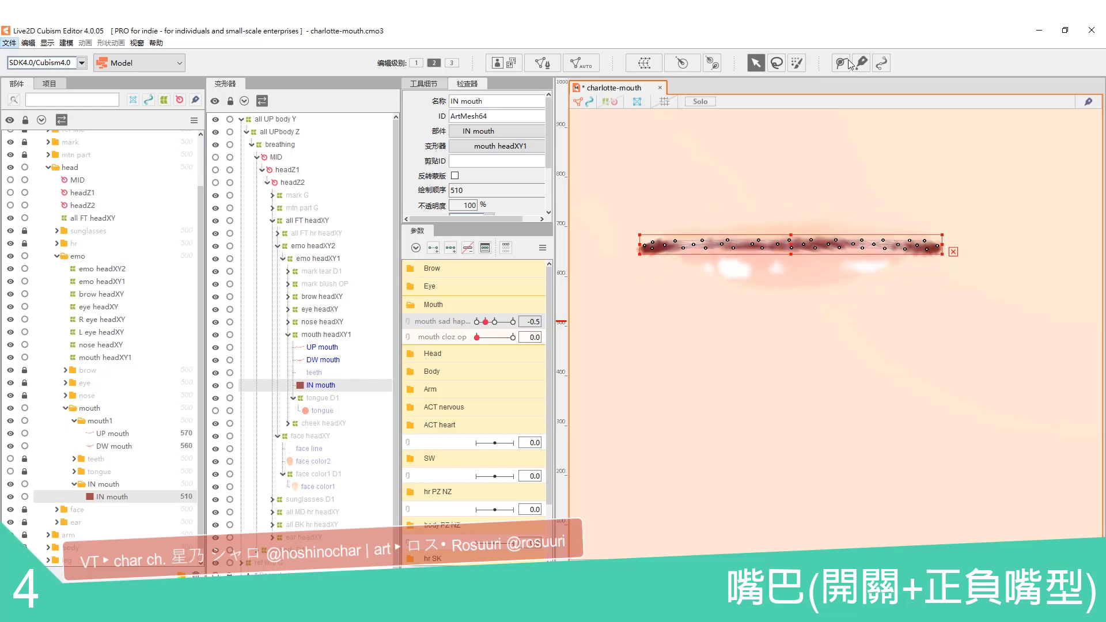
pyautogui.click(841, 63)
pyautogui.click(630, 249)
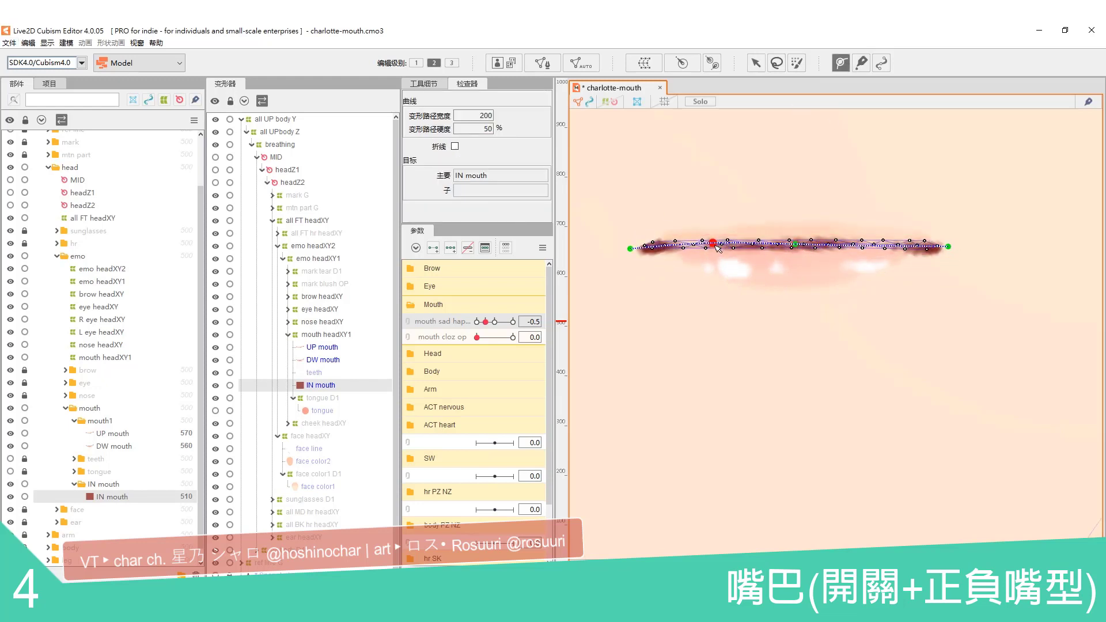
pyautogui.click(756, 63)
# Step: Add sad-to-happy and close-open keys to IN mouth, bend it along the neutral closed lips at 0.0, and lock both lip meshes
pyautogui.click(494, 321)
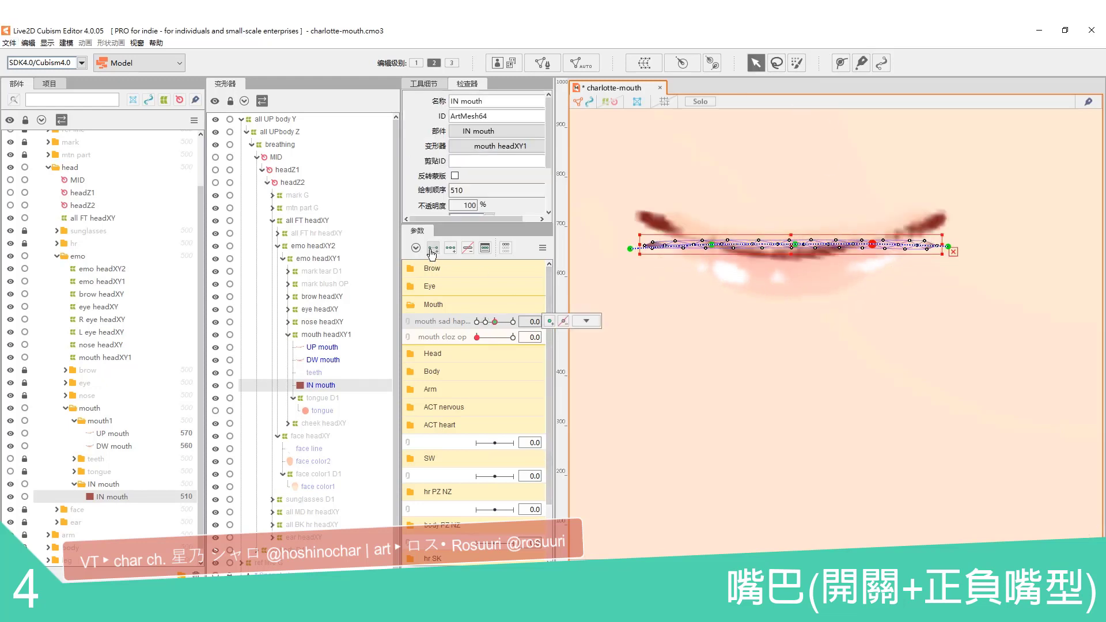
pyautogui.moveTo(530, 337)
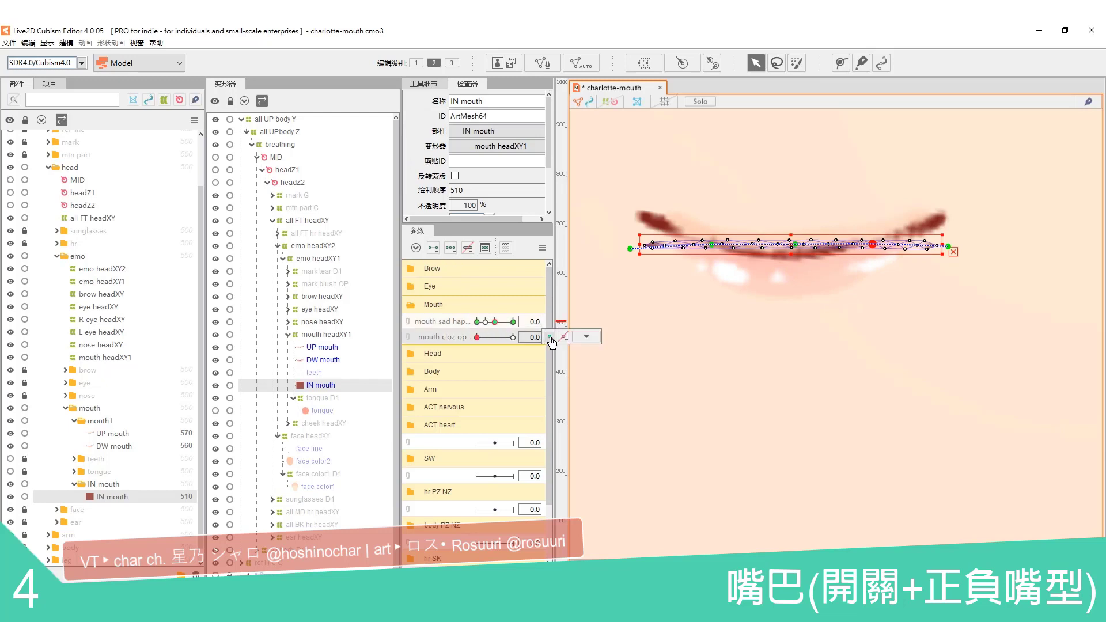
pyautogui.click(494, 321)
pyautogui.moveTo(794, 244); pyautogui.dragTo(791, 253)
pyautogui.moveTo(24, 433); pyautogui.dragTo(24, 446)
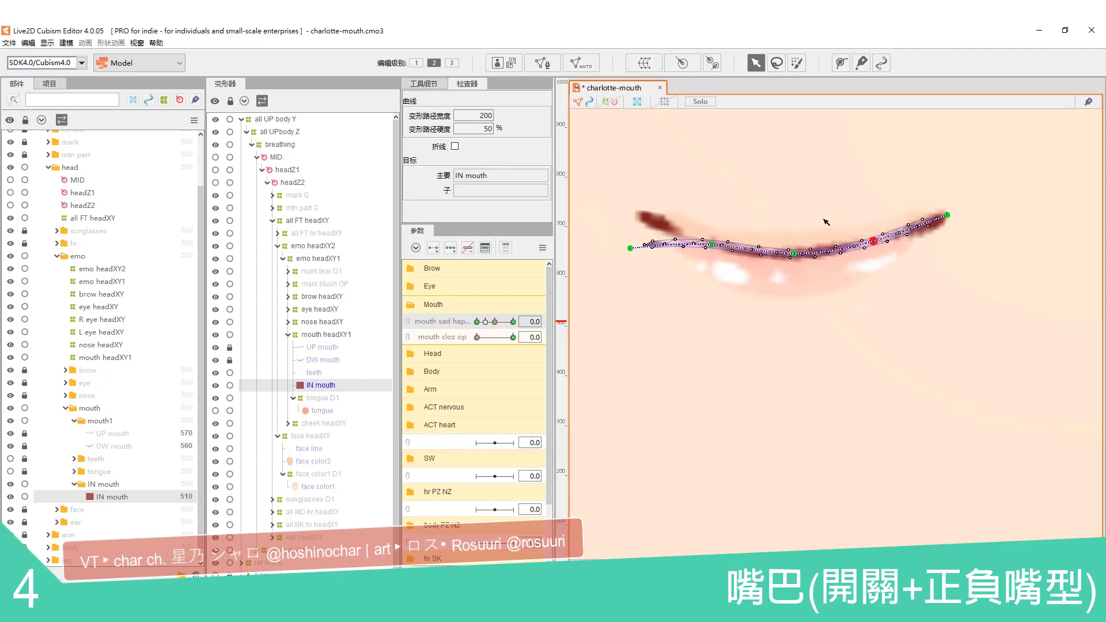
# Step: Bend the IN mouth path along the closed lips at the 1.0 and -1.0 sad-to-happy keys and compare it with the open mouth
pyautogui.click(512, 322)
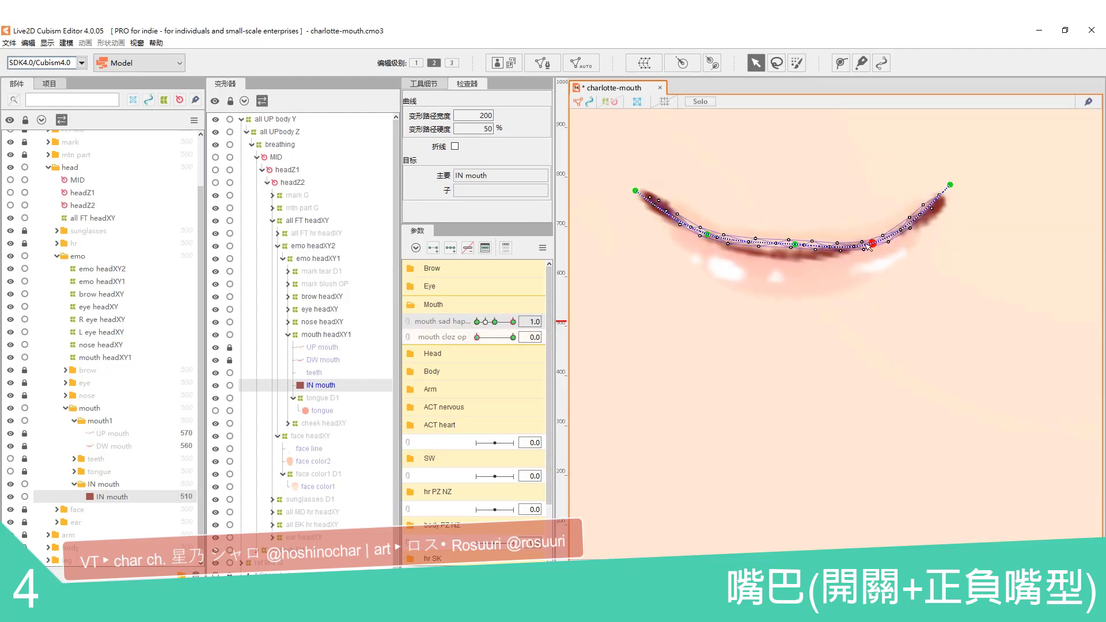
pyautogui.click(477, 321)
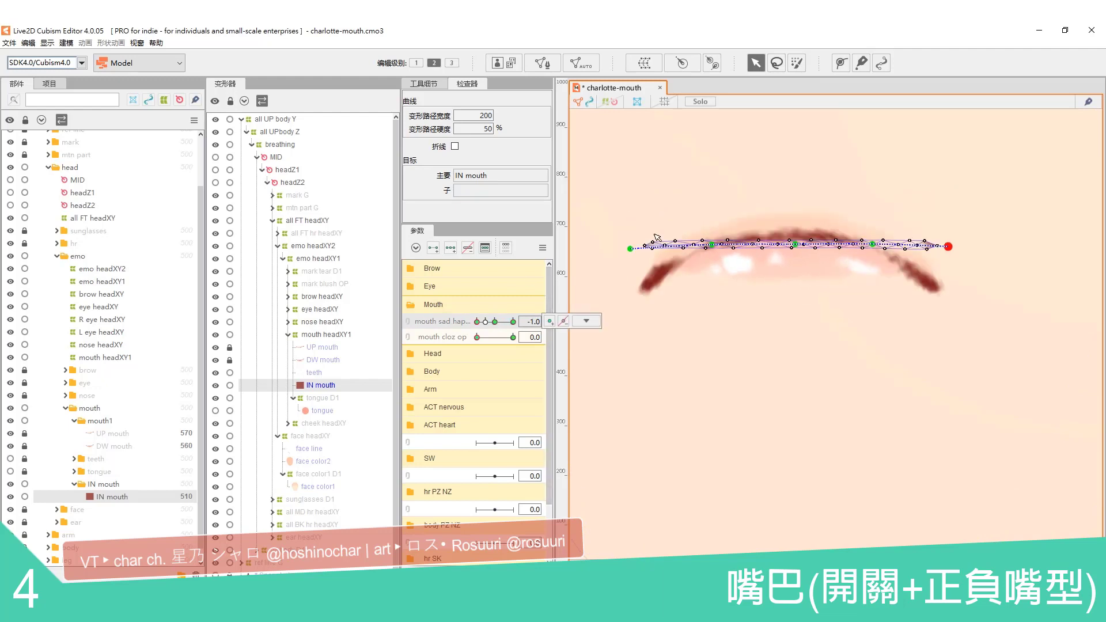
pyautogui.moveTo(948, 247); pyautogui.dragTo(939, 290)
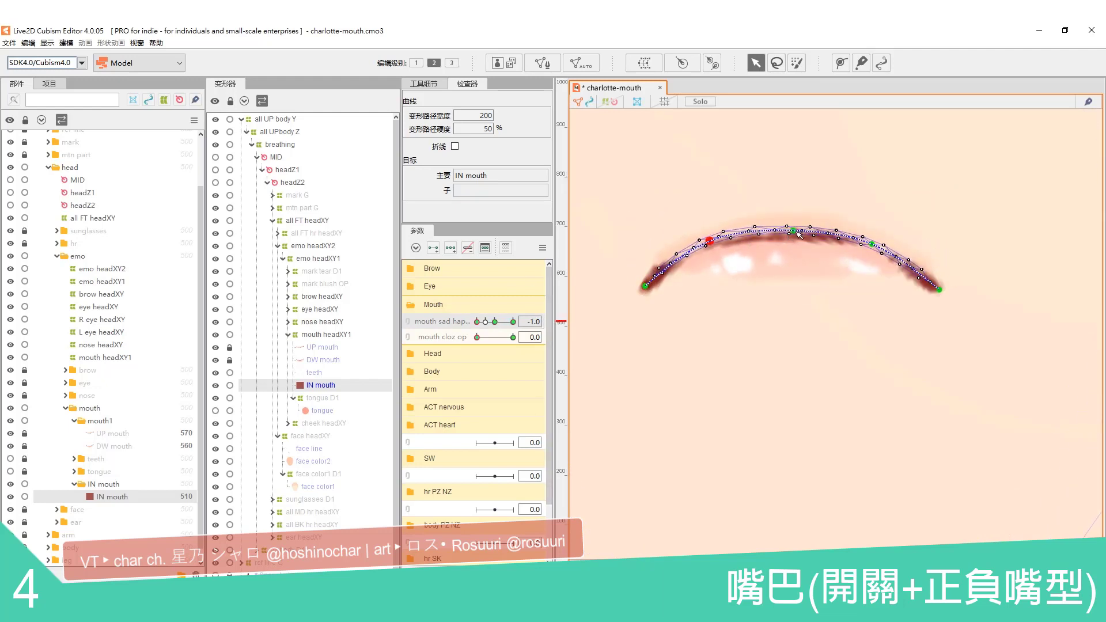
pyautogui.click(512, 322)
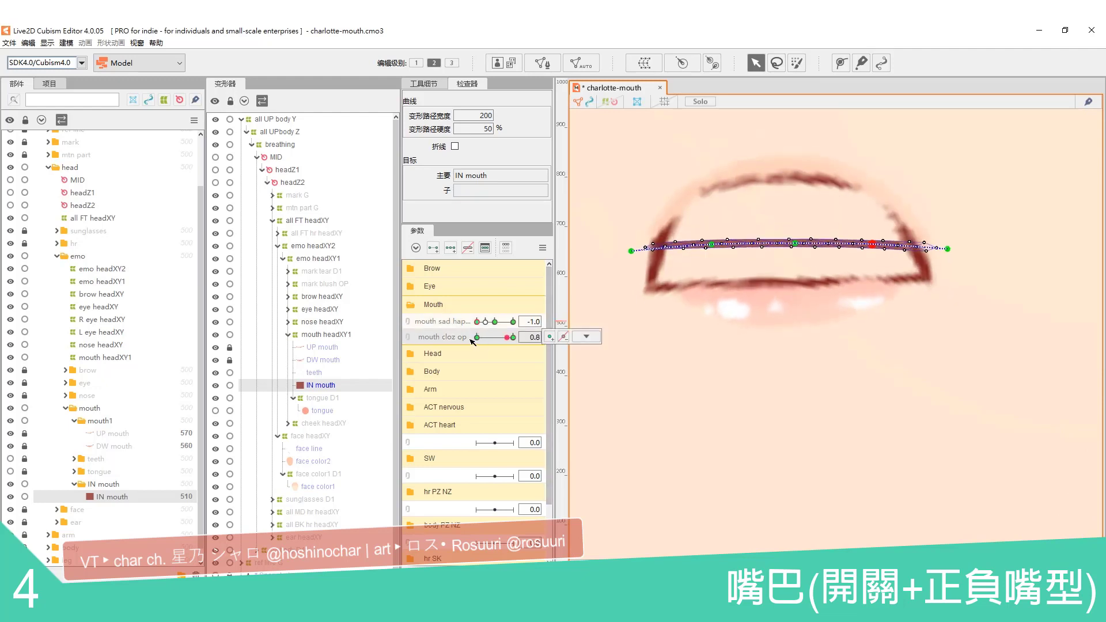
pyautogui.click(477, 321)
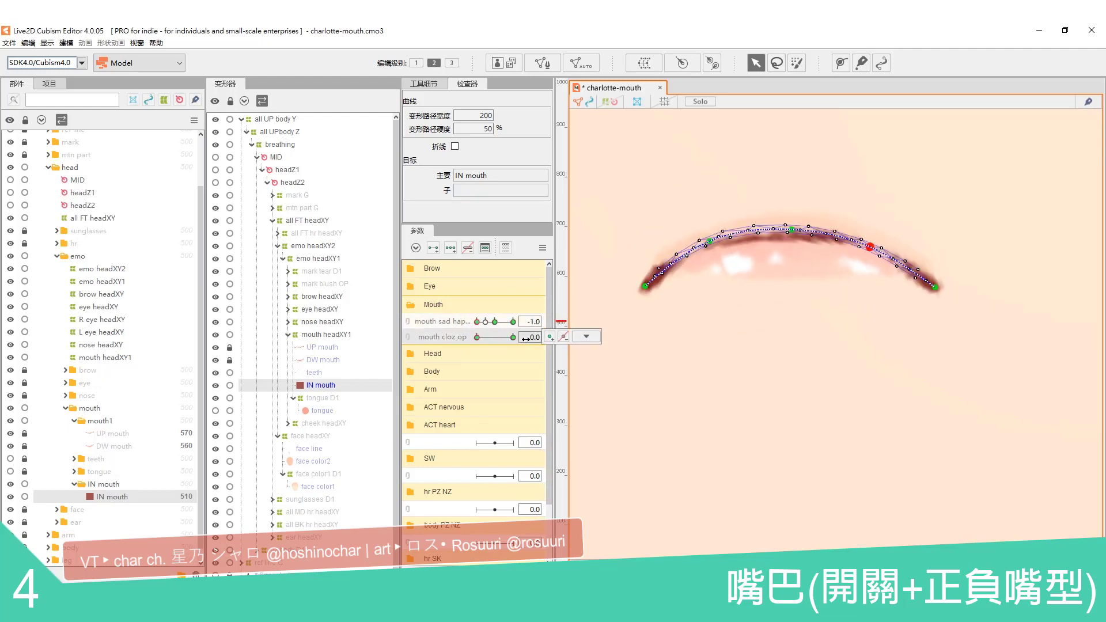
pyautogui.press('Escape')
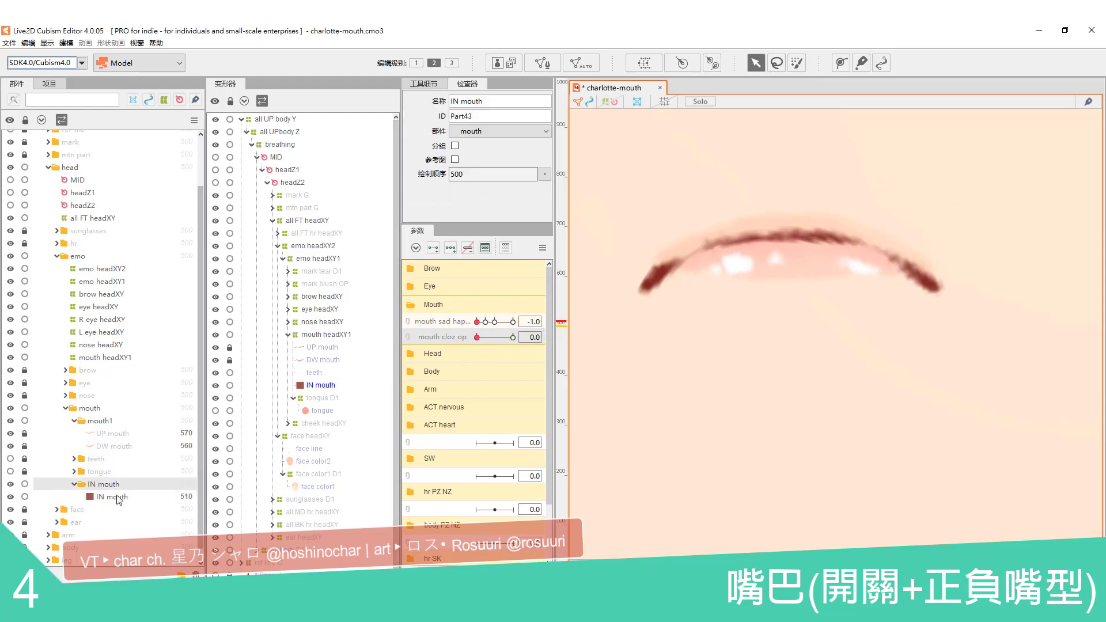
# Step: Paste the thicker strip form onto IN mouth at the sad -1.0, open 1.0 key and arch it between the mouth corners
pyautogui.click(513, 337)
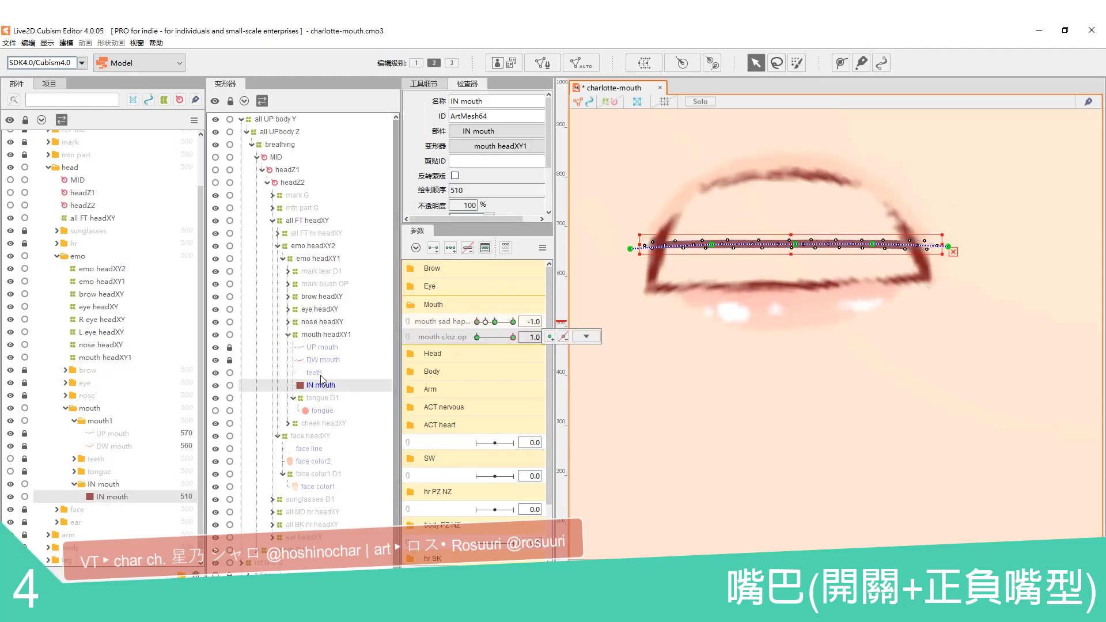
pyautogui.click(313, 372)
pyautogui.click(330, 386)
pyautogui.hotkey('ctrl', 'v')
pyautogui.click(685, 242)
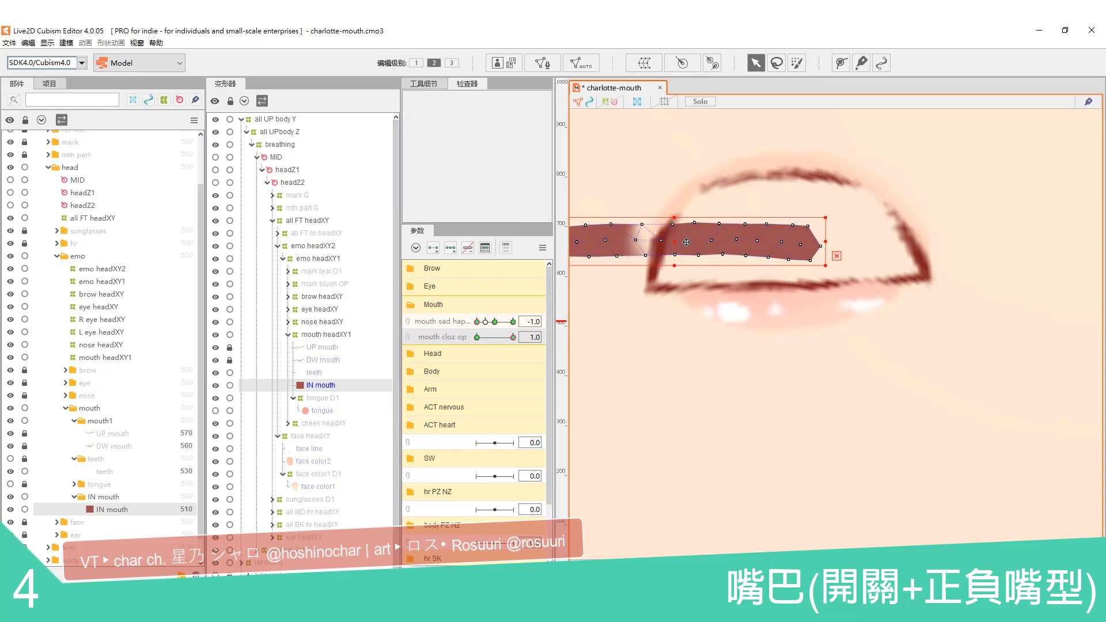
pyautogui.moveTo(686, 238); pyautogui.dragTo(798, 239)
pyautogui.moveTo(943, 249); pyautogui.dragTo(939, 287)
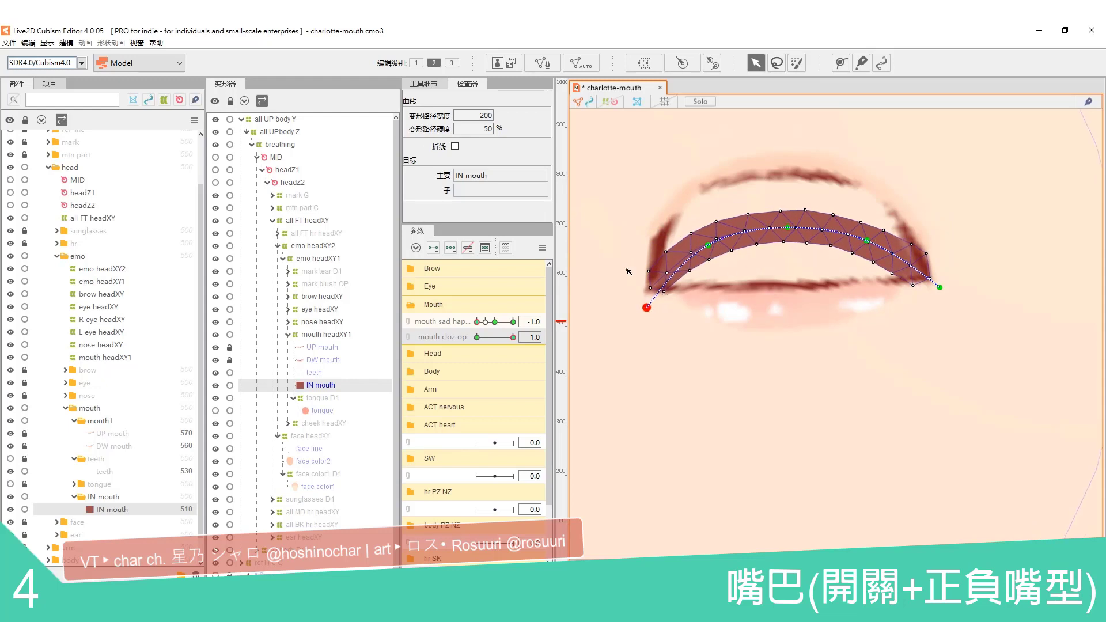
# Step: Paste the thicker form onto IN mouth at the neutral 0.0, open 1.0 key and fit it across the mouth opening
pyautogui.click(494, 321)
pyautogui.moveTo(494, 337); pyautogui.dragTo(513, 337)
pyautogui.hotkey('ctrl', 'v')
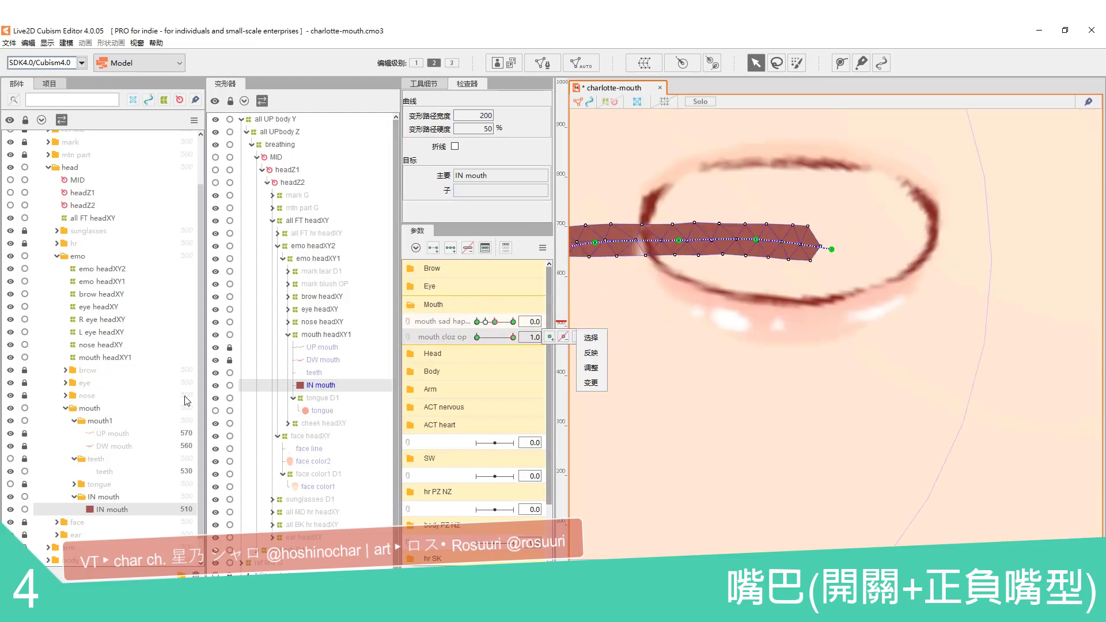
pyautogui.click(714, 242)
pyautogui.moveTo(714, 242); pyautogui.dragTo(830, 223)
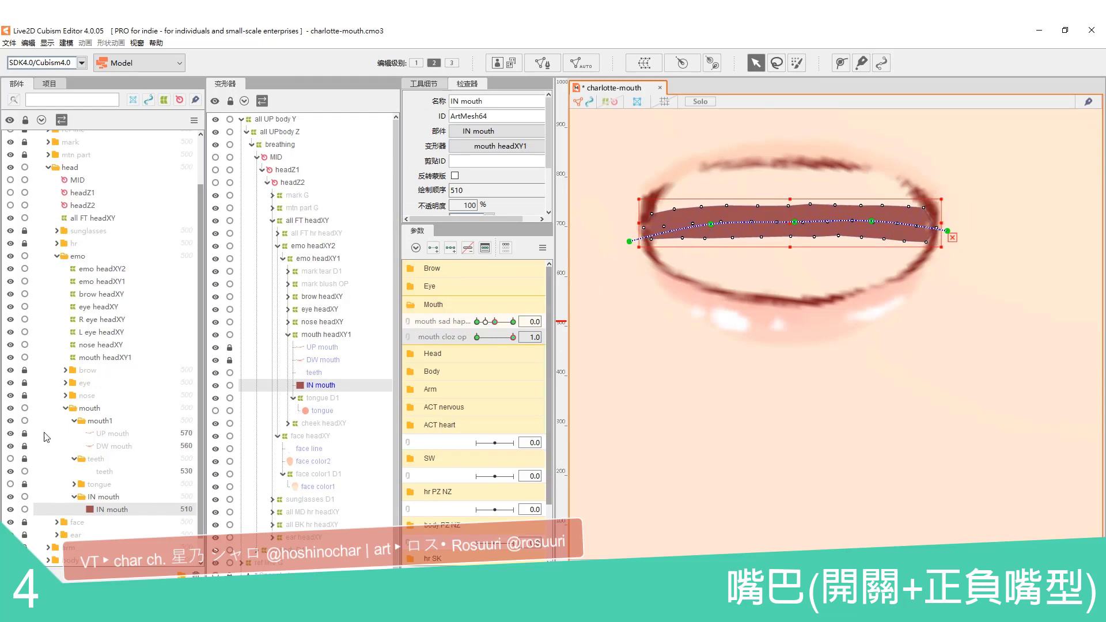
pyautogui.moveTo(947, 231); pyautogui.dragTo(953, 227)
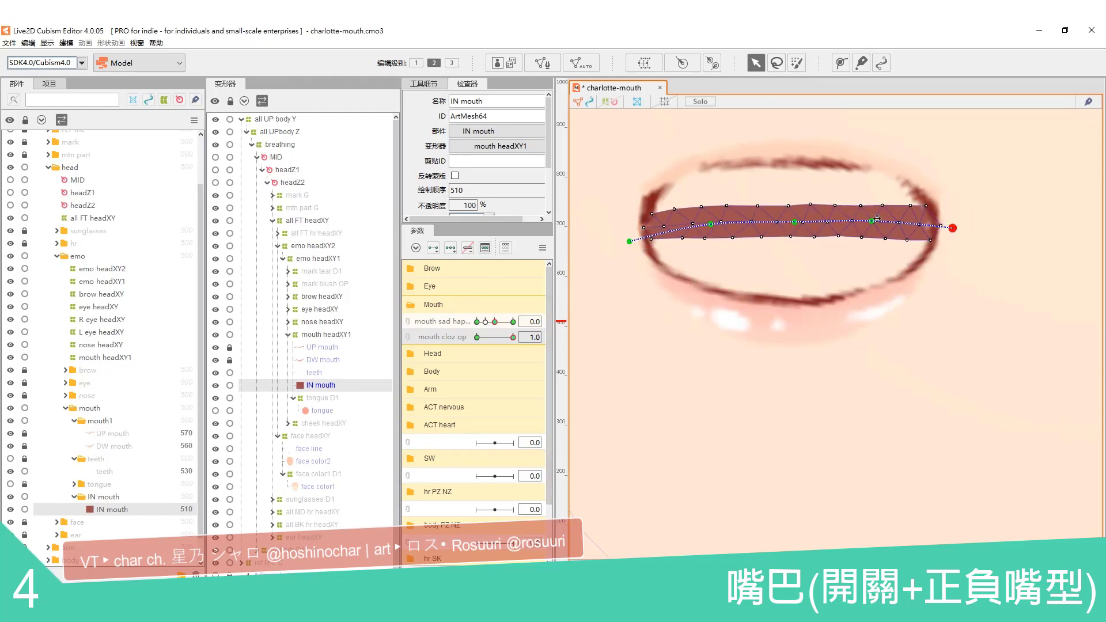
pyautogui.moveTo(629, 242); pyautogui.dragTo(784, 222)
# Step: Paste the thicker form onto IN mouth at the happy 1.0, open 1.0 key and place it inside the mouth
pyautogui.click(477, 337)
pyautogui.click(512, 321)
pyautogui.click(513, 337)
pyautogui.hotkey('ctrl', 'v')
pyautogui.click(113, 508)
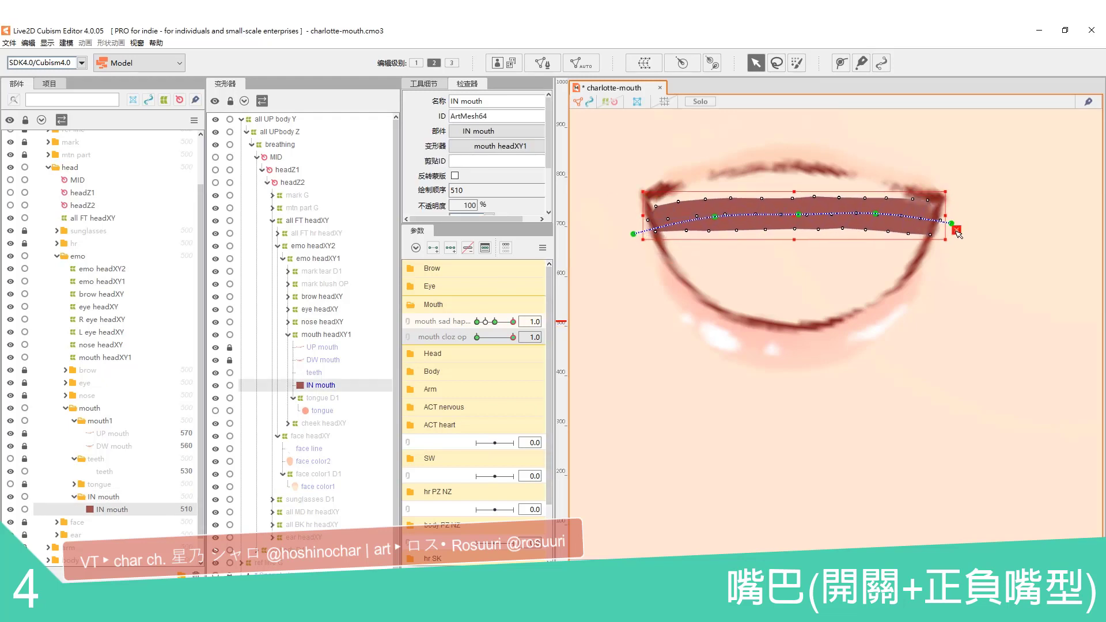
# Step: Raise both ends of the IN mouth path to the smile corners and lower its middle and left points
pyautogui.moveTo(950, 224); pyautogui.dragTo(953, 202)
pyautogui.moveTo(633, 233); pyautogui.dragTo(624, 202)
pyautogui.moveTo(798, 215); pyautogui.dragTo(791, 257)
pyautogui.moveTo(715, 216); pyautogui.dragTo(708, 240)
pyautogui.moveTo(625, 203); pyautogui.dragTo(623, 193)
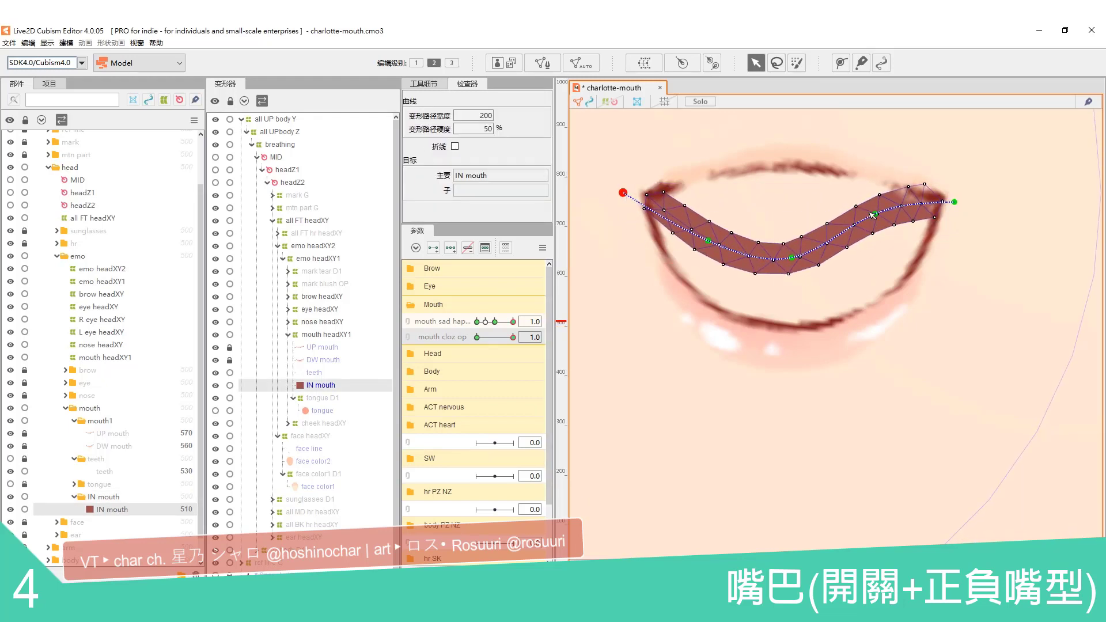
# Step: Lower the right point of the IN mouth path and fine-tune the others into a smooth smile curve
pyautogui.moveTo(875, 214); pyautogui.dragTo(876, 235)
pyautogui.moveTo(953, 202); pyautogui.dragTo(950, 195)
pyautogui.moveTo(791, 258); pyautogui.dragTo(785, 265)
pyautogui.moveTo(708, 240); pyautogui.dragTo(702, 246)
pyautogui.moveTo(622, 192); pyautogui.dragTo(624, 188)
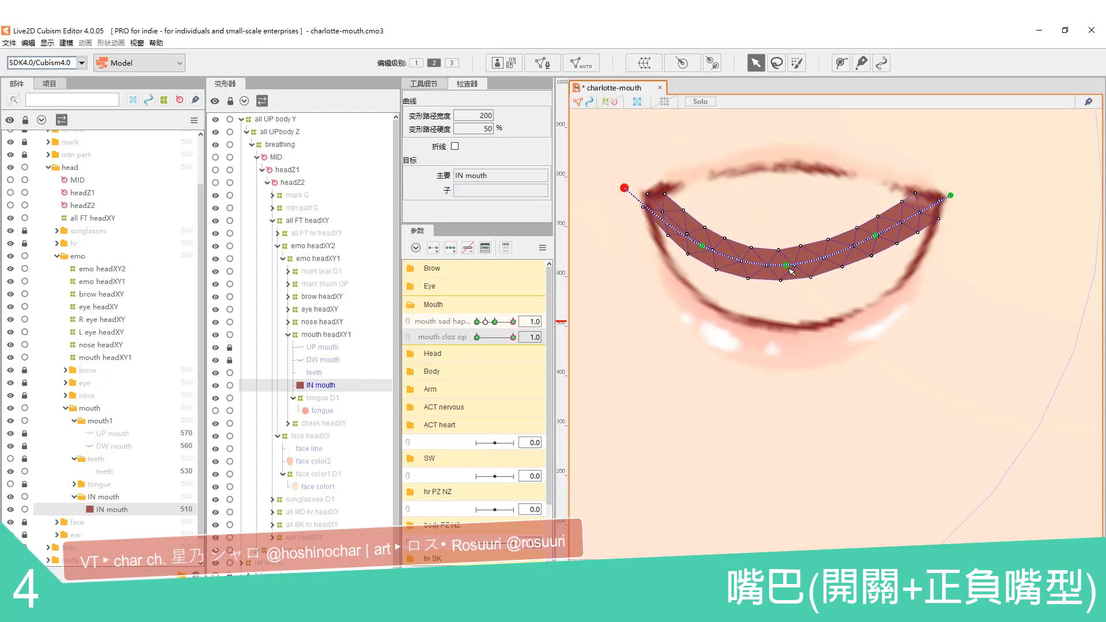
pyautogui.moveTo(875, 235); pyautogui.dragTo(875, 244)
pyautogui.moveTo(786, 265); pyautogui.dragTo(785, 263)
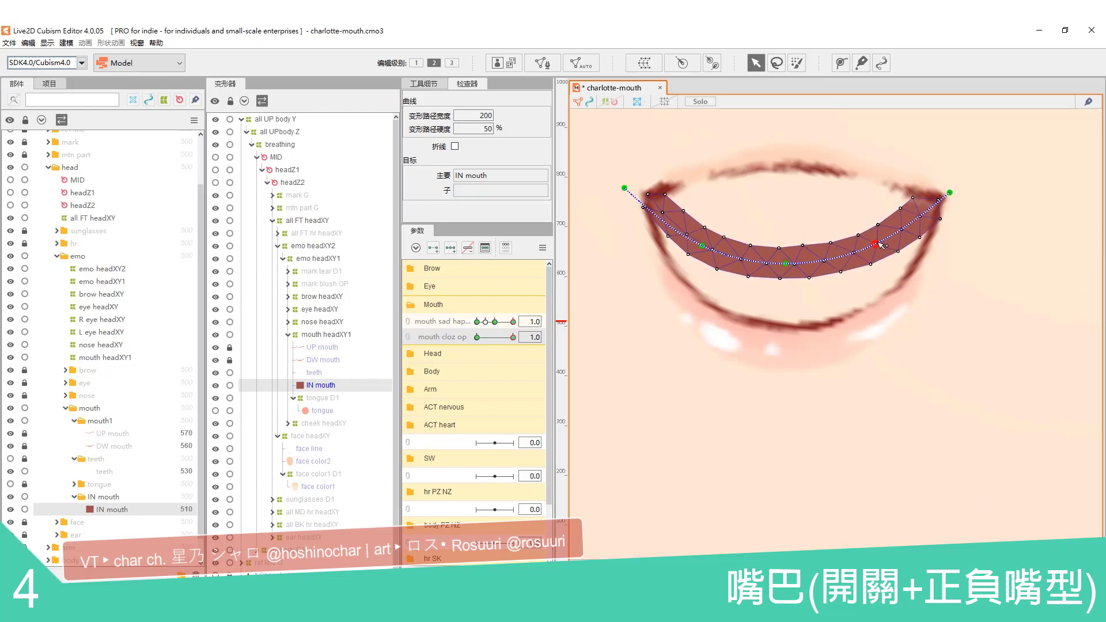
# Step: Delete the IN mouth deform path and move the strip's upper mesh points up to the upper lip line
pyautogui.press('Delete')
pyautogui.moveTo(643, 207); pyautogui.dragTo(666, 186)
pyautogui.moveTo(779, 247); pyautogui.dragTo(812, 159)
pyautogui.moveTo(830, 242); pyautogui.dragTo(866, 174)
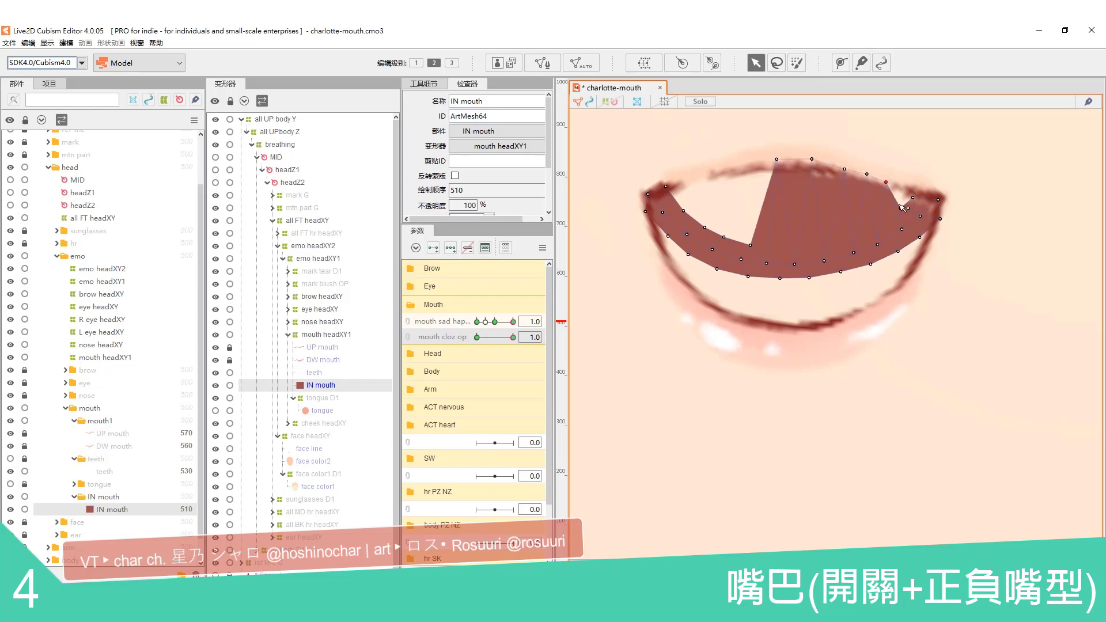
pyautogui.moveTo(749, 244); pyautogui.dragTo(716, 167)
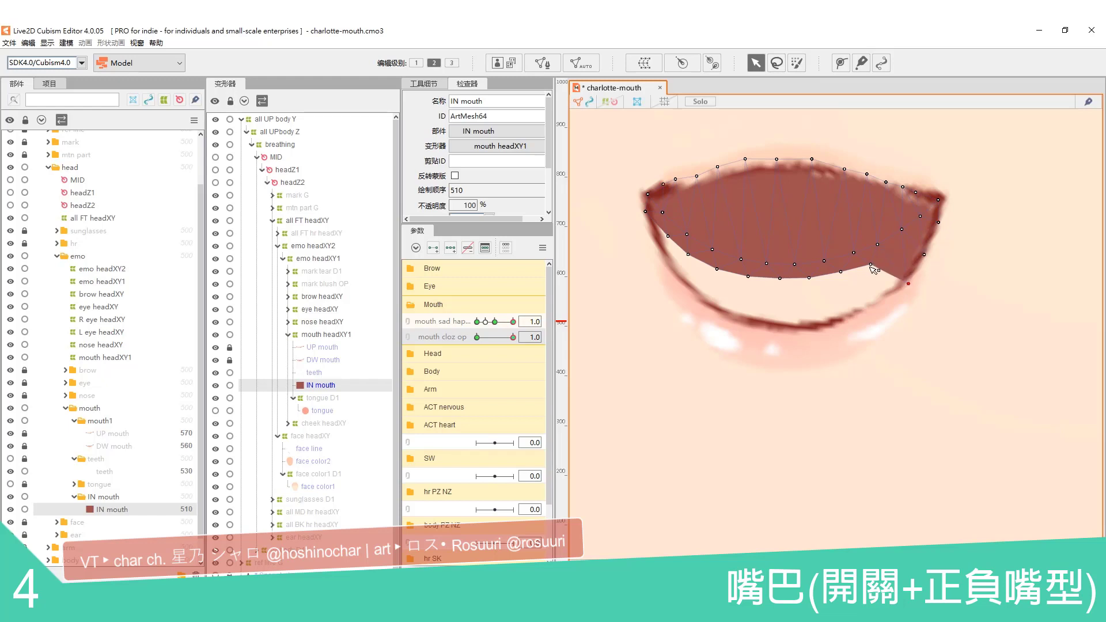
# Step: Pull the lower IN mouth mesh points down to the lower lip to fill the open smile, and check the opening motion
pyautogui.moveTo(870, 264); pyautogui.dragTo(881, 301)
pyautogui.moveTo(841, 271); pyautogui.dragTo(848, 327)
pyautogui.moveTo(808, 278); pyautogui.dragTo(766, 326)
pyautogui.moveTo(748, 277); pyautogui.dragTo(729, 314)
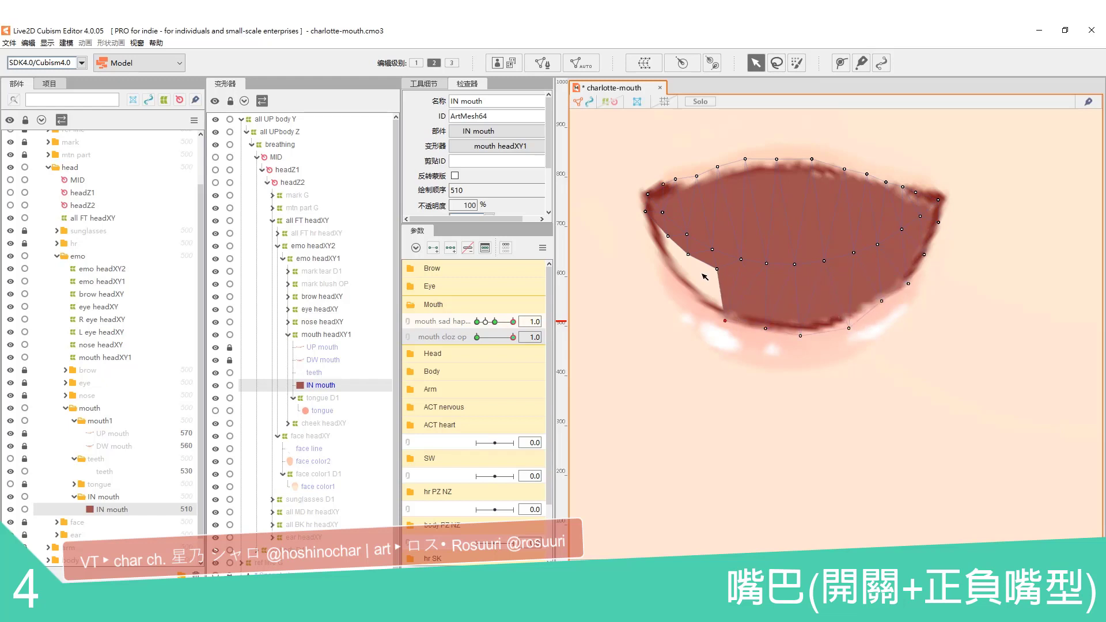
pyautogui.moveTo(482, 337); pyautogui.dragTo(513, 337)
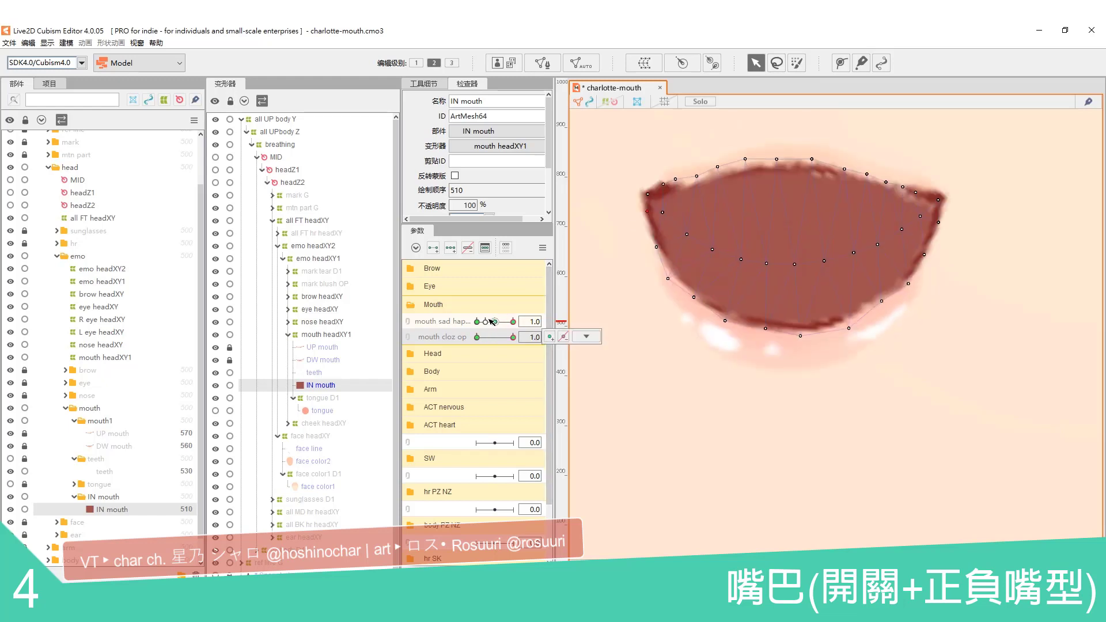
# Step: Spread the IN mouth mesh points to the upper and lower lip lines at the sad -1.0 open key to fill the mouth
pyautogui.click(486, 321)
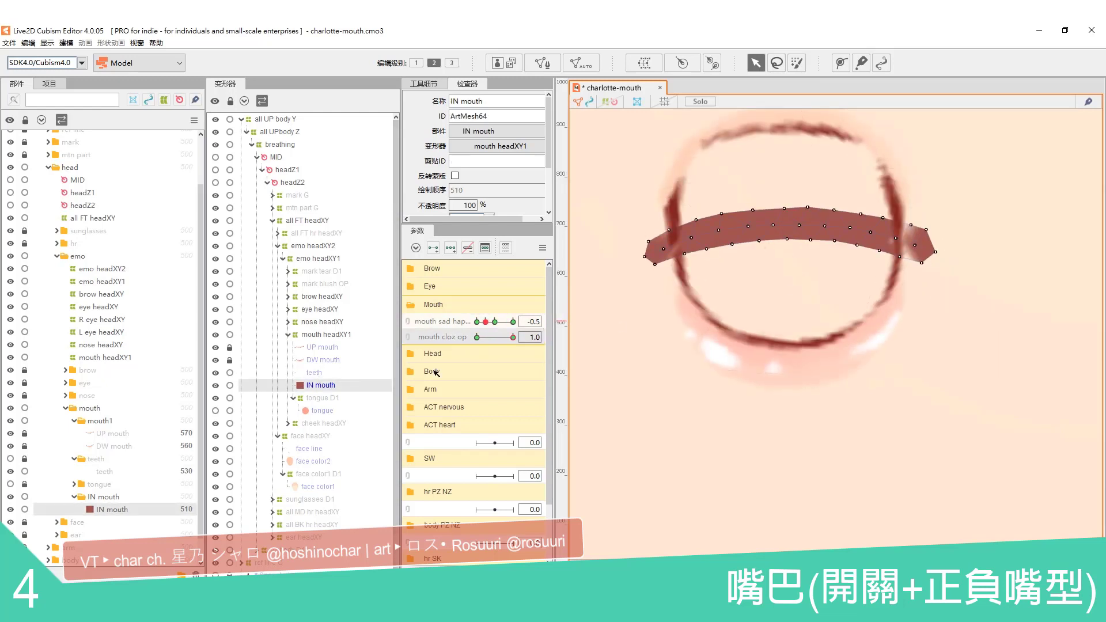
pyautogui.click(477, 321)
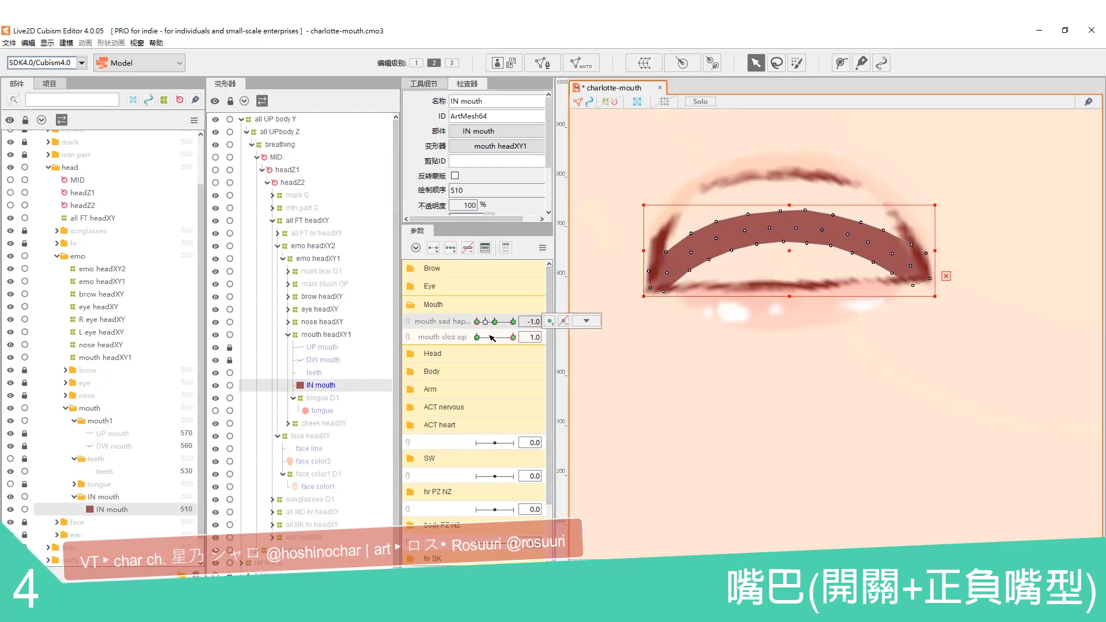
pyautogui.moveTo(785, 207); pyautogui.dragTo(775, 163)
pyautogui.moveTo(783, 242); pyautogui.dragTo(785, 299)
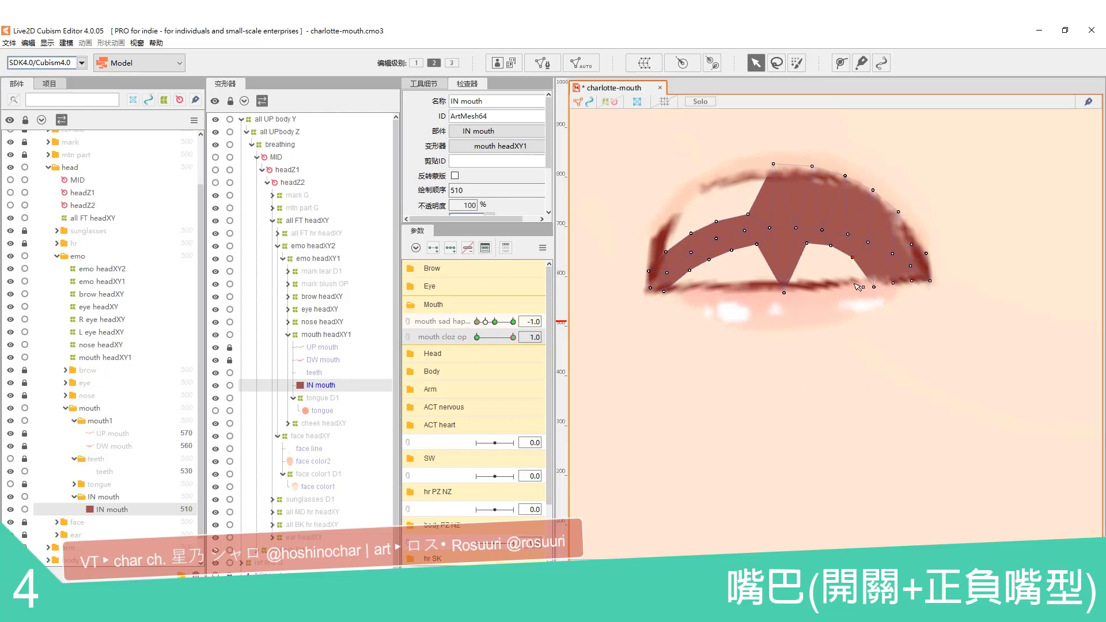
pyautogui.moveTo(747, 214); pyautogui.dragTo(743, 172)
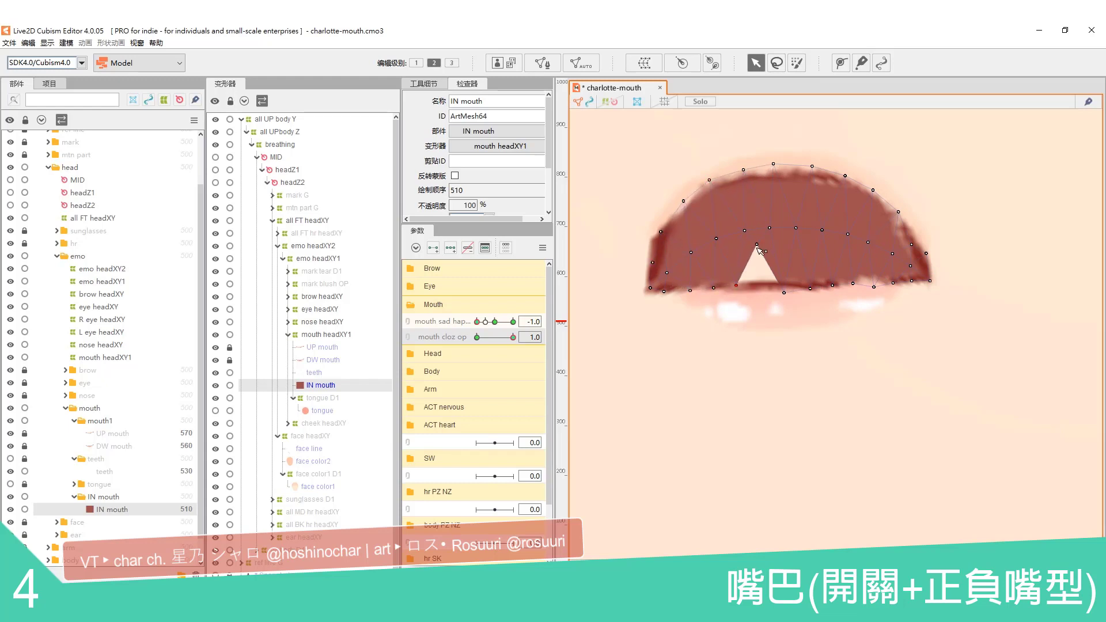
pyautogui.moveTo(759, 250); pyautogui.dragTo(759, 288)
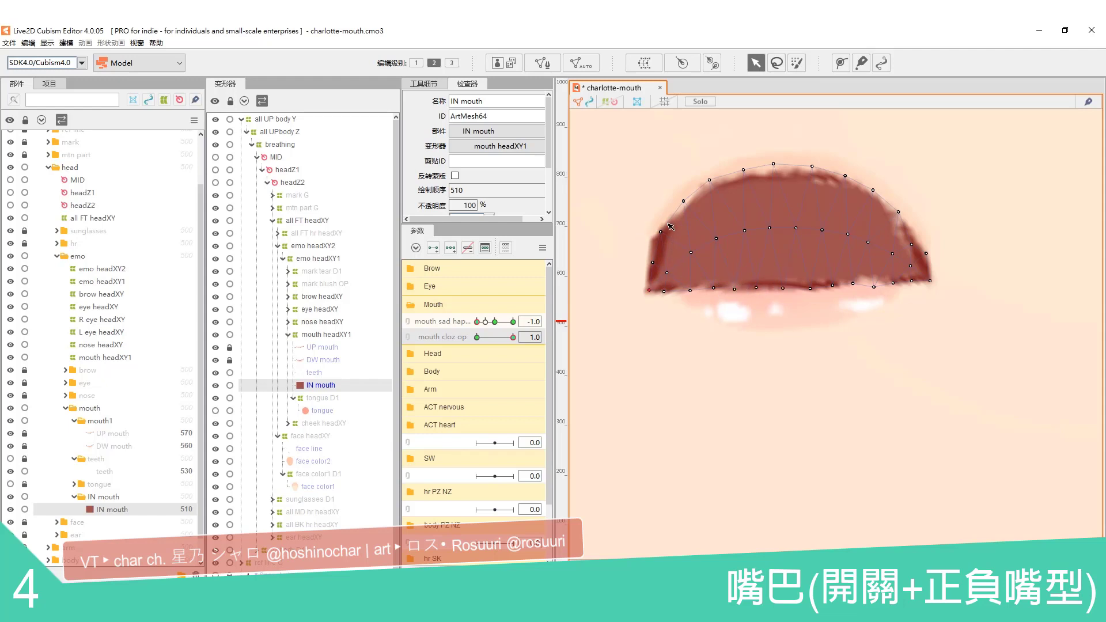
pyautogui.moveTo(476, 321)
pyautogui.mouseDown()
pyautogui.moveTo(513, 321)
pyautogui.moveTo(477, 322)
pyautogui.moveTo(494, 322)
pyautogui.mouseUp()
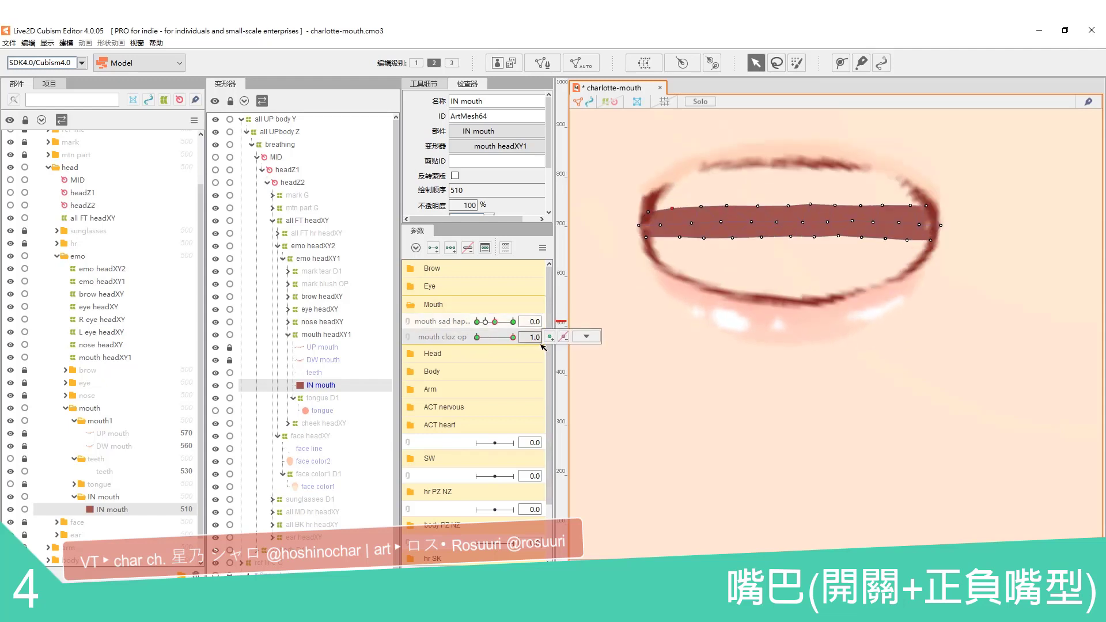
# Step: At the neutral 0.0 open key, spread the IN mouth's middle and lower-left mesh points out to the lip lines
pyautogui.moveTo(789, 205); pyautogui.dragTo(783, 154)
pyautogui.moveTo(790, 236); pyautogui.dragTo(753, 305)
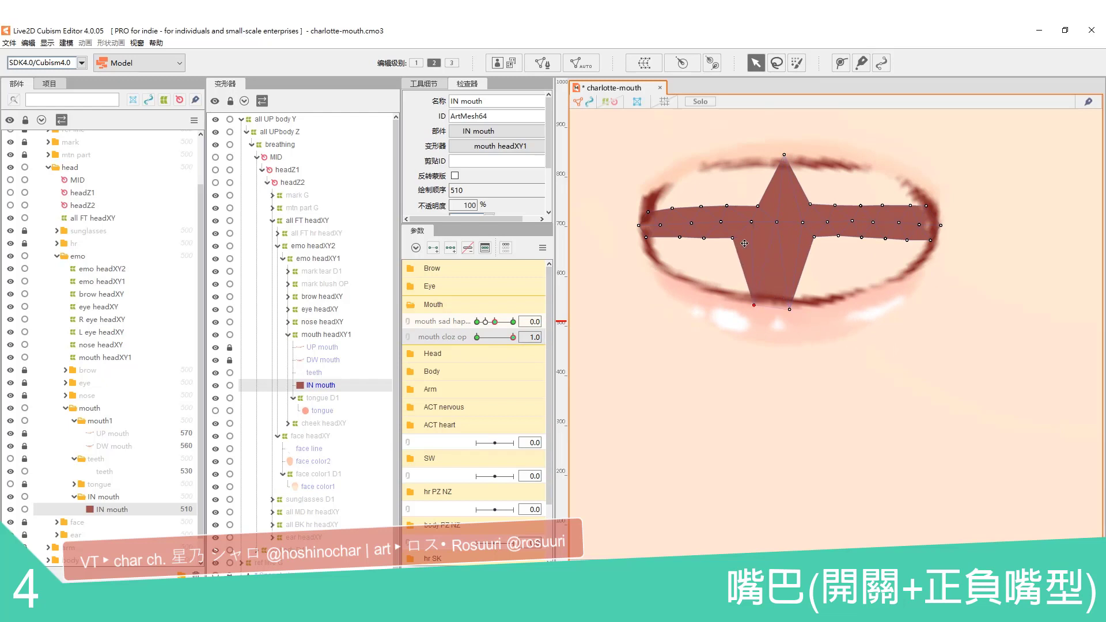
pyautogui.moveTo(732, 238); pyautogui.dragTo(691, 283)
pyautogui.moveTo(680, 237); pyautogui.dragTo(666, 275)
pyautogui.moveTo(646, 236); pyautogui.dragTo(649, 259)
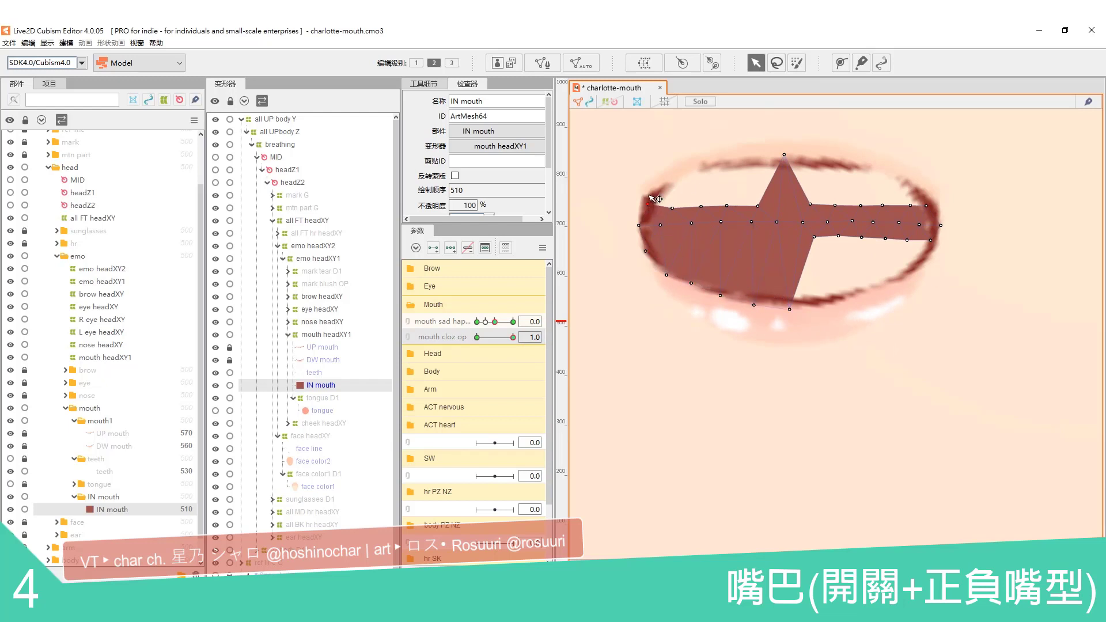
# Step: Raise the remaining upper IN mouth mesh points to the upper lip and pull the lower-right ones down to fill the neutral open mouth
pyautogui.moveTo(700, 206); pyautogui.dragTo(692, 164)
pyautogui.moveTo(727, 205); pyautogui.dragTo(814, 154)
pyautogui.moveTo(835, 204); pyautogui.dragTo(871, 165)
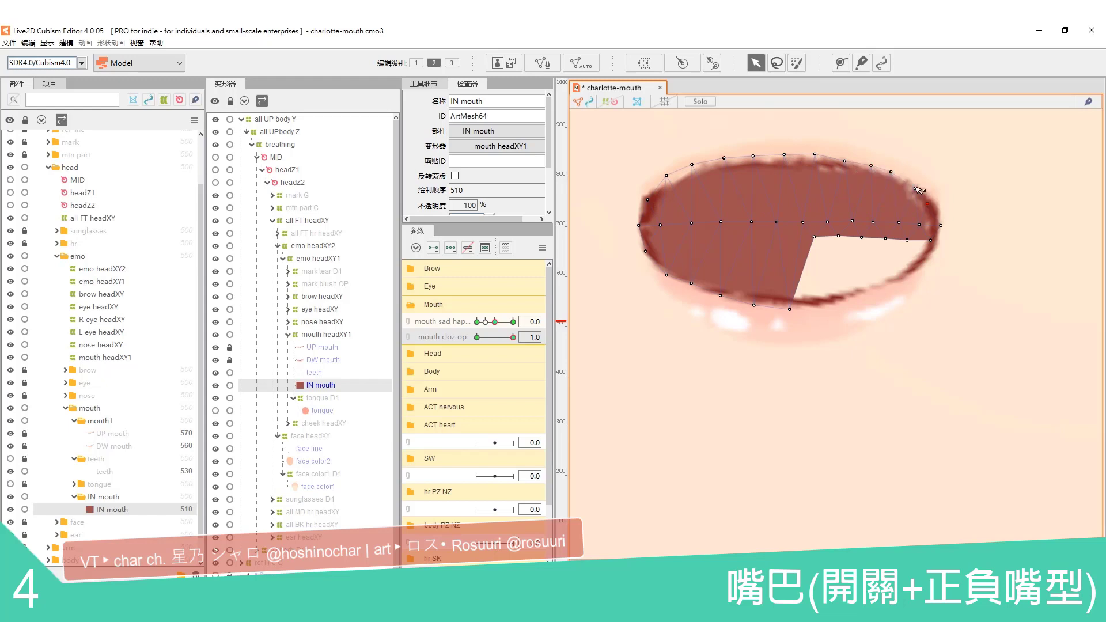
pyautogui.moveTo(925, 249); pyautogui.dragTo(930, 247)
pyautogui.moveTo(885, 238); pyautogui.dragTo(872, 291)
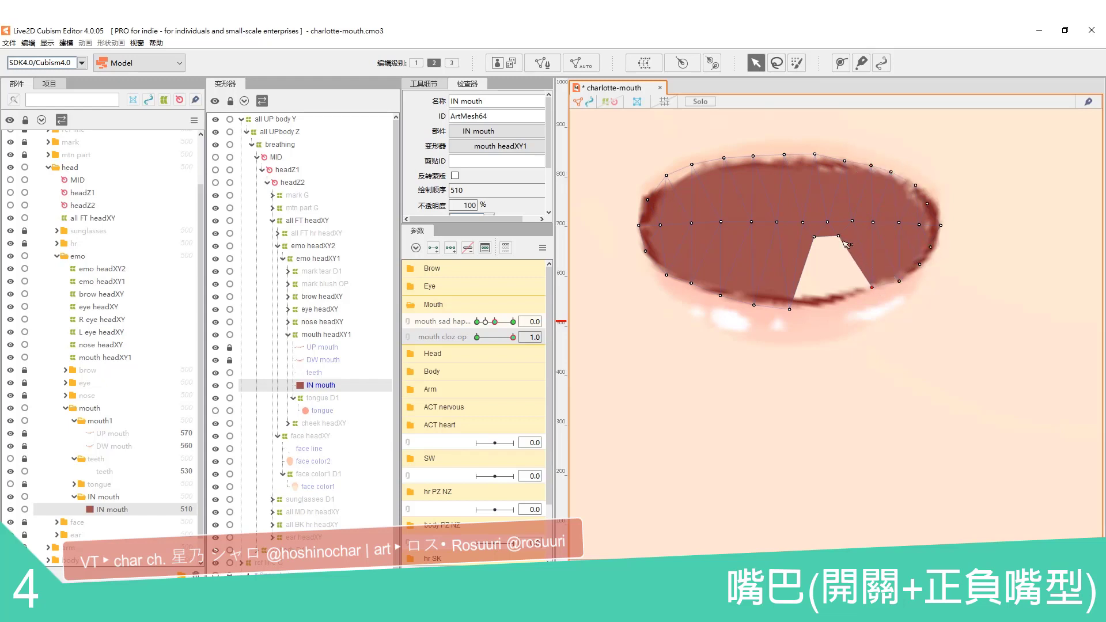
pyautogui.moveTo(838, 236); pyautogui.dragTo(825, 305)
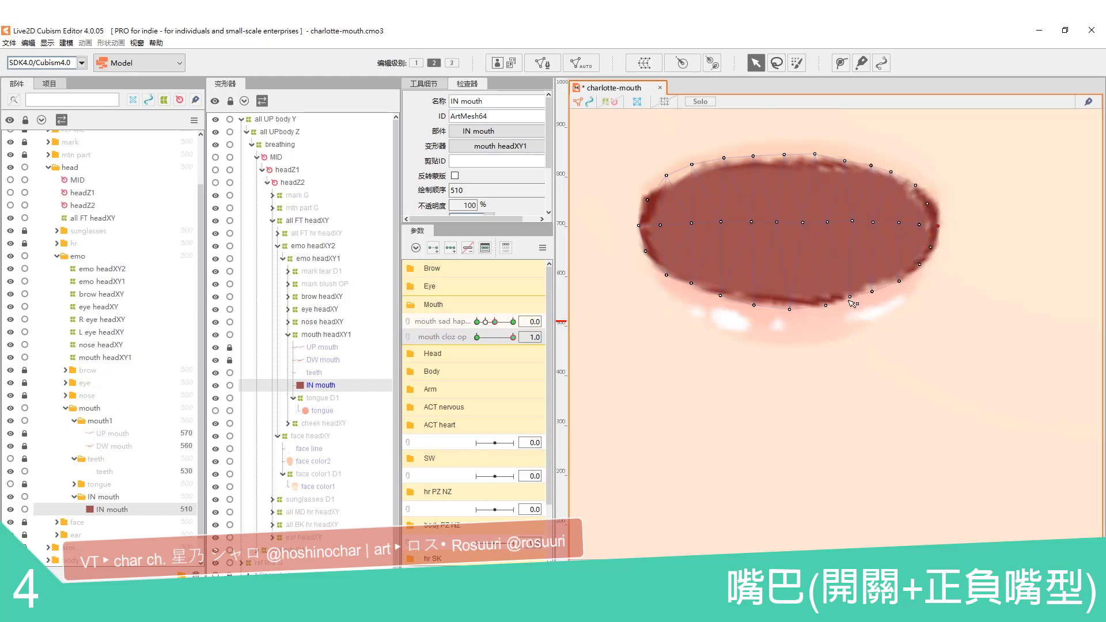
# Step: Set mouth sad happy to -0.5 with the mouth fully open at 1.0, and narrow the IN mouth mesh to the round lips' width
pyautogui.click(512, 321)
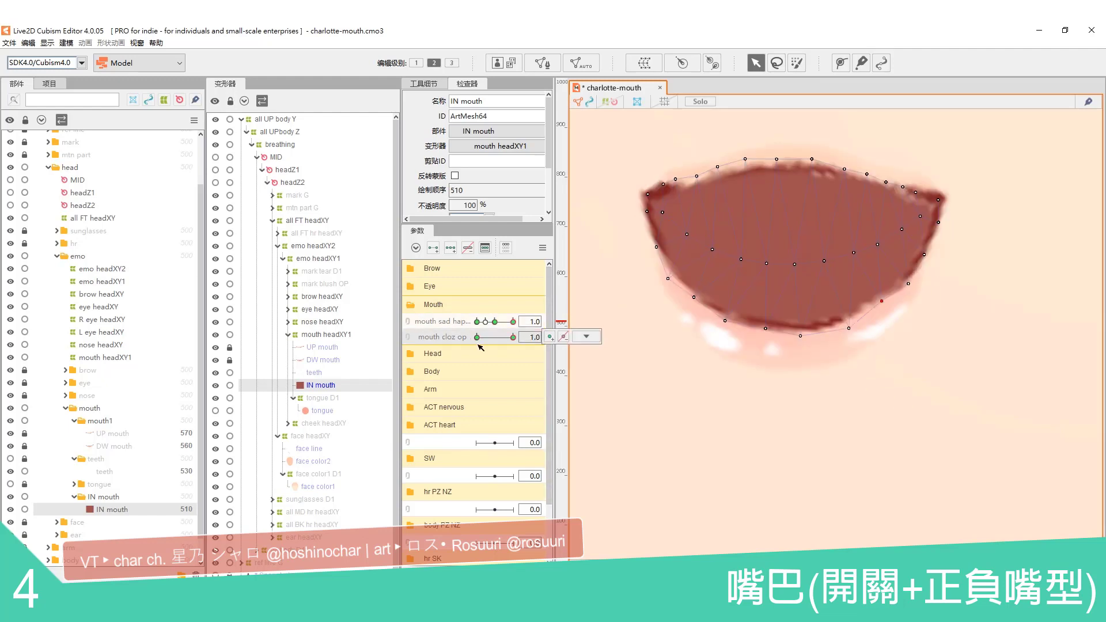
pyautogui.click(484, 321)
pyautogui.moveTo(491, 339)
pyautogui.mouseDown()
pyautogui.moveTo(524, 345)
pyautogui.moveTo(550, 323)
pyautogui.moveTo(460, 343)
pyautogui.moveTo(512, 337)
pyautogui.mouseUp()
pyautogui.click(314, 385)
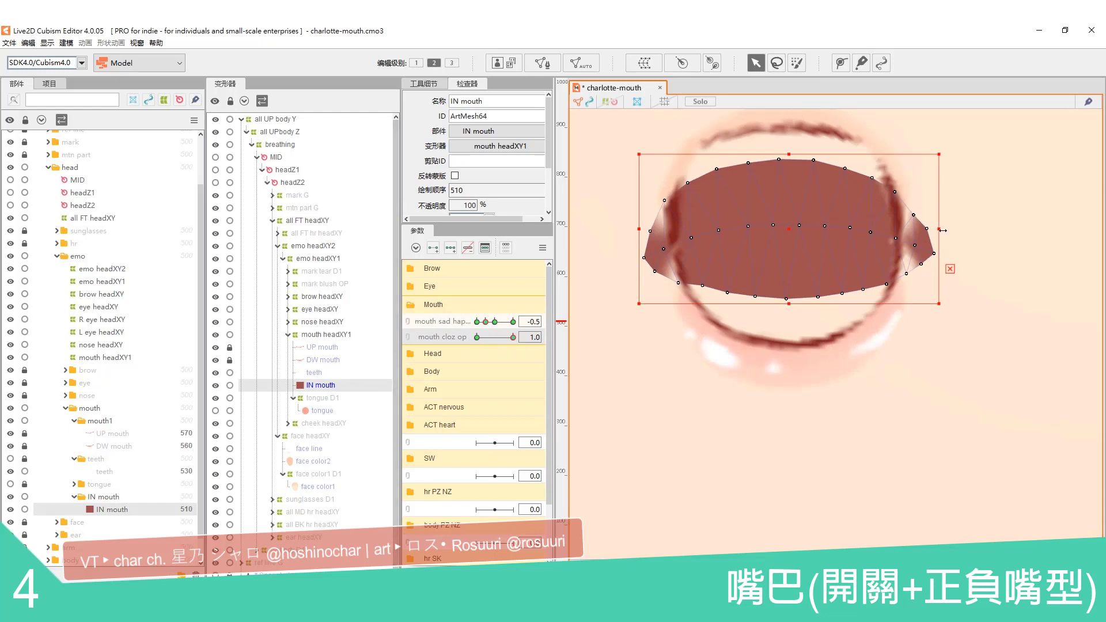
pyautogui.moveTo(940, 231); pyautogui.dragTo(899, 243)
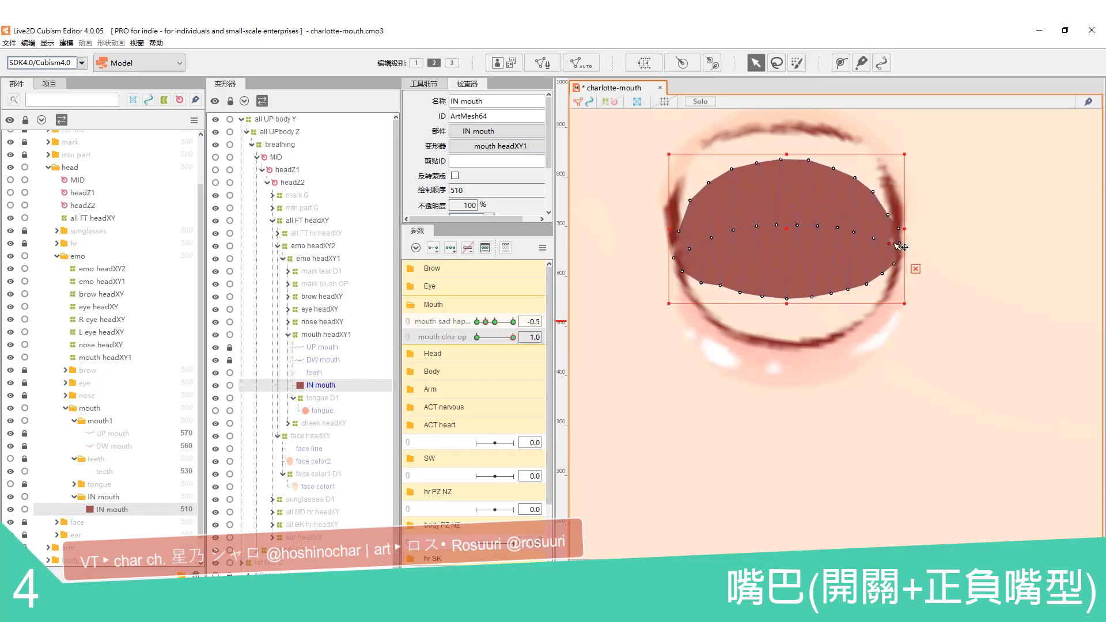
# Step: Raise the upper IN mouth mesh points to the round upper lip line and extend the bottom centre point to the lower lip
pyautogui.moveTo(770, 160); pyautogui.dragTo(772, 125)
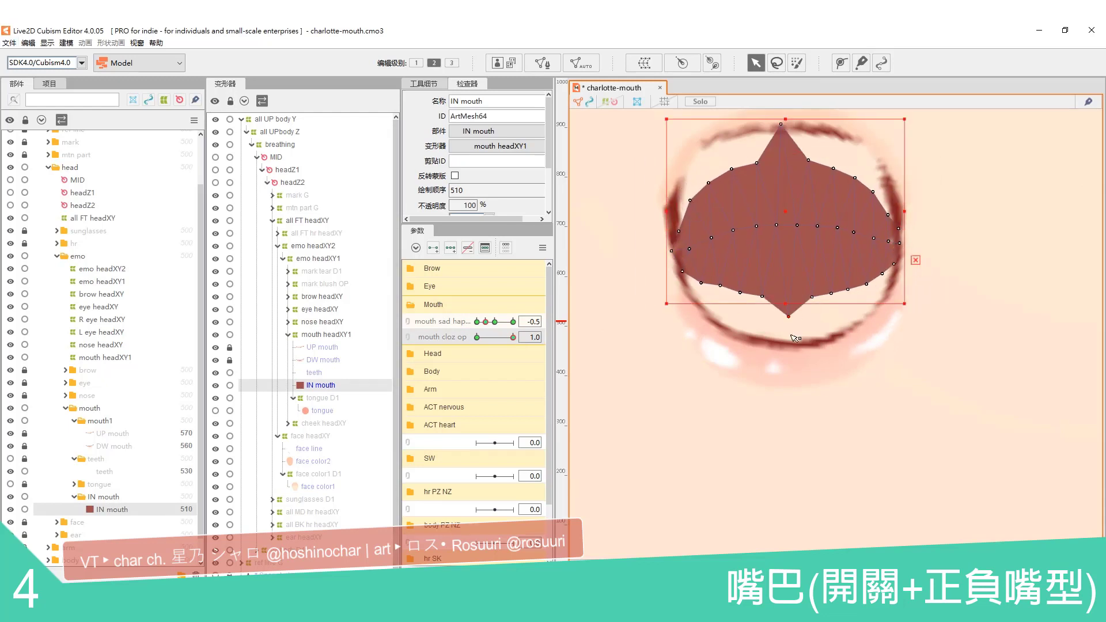
pyautogui.moveTo(788, 316); pyautogui.dragTo(790, 352)
pyautogui.moveTo(708, 183); pyautogui.dragTo(709, 132)
pyautogui.moveTo(756, 163); pyautogui.dragTo(747, 125)
pyautogui.moveTo(808, 160); pyautogui.dragTo(820, 126)
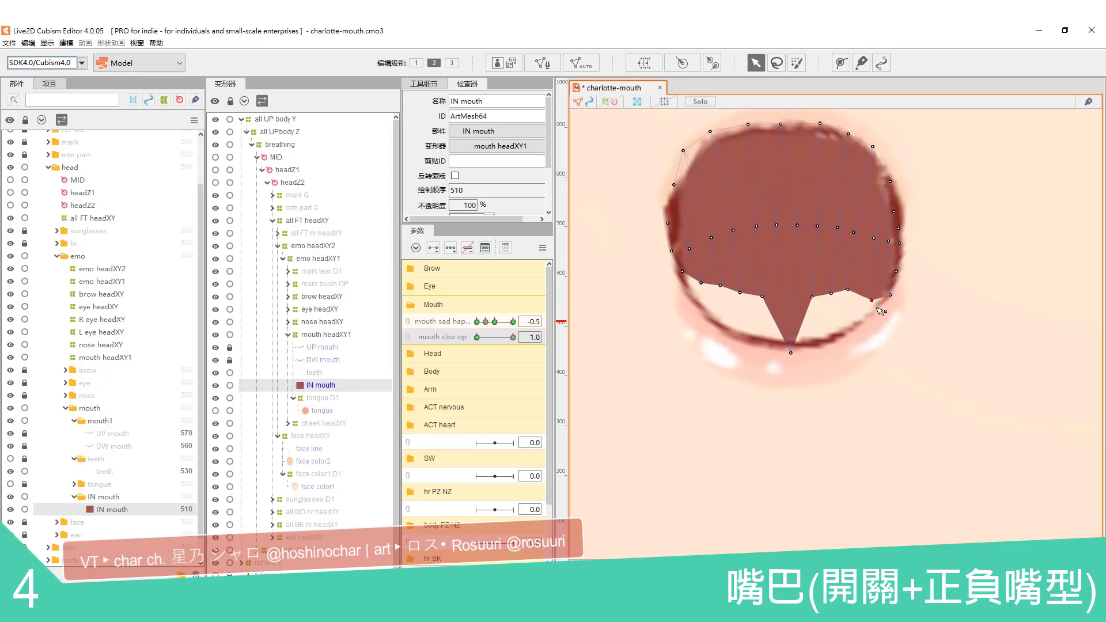
# Step: Pull the lower IN mouth mesh points down to the round lower lip, and check the mouth closing at the -0.5 key
pyautogui.moveTo(831, 293); pyautogui.dragTo(838, 342)
pyautogui.moveTo(812, 297); pyautogui.dragTo(816, 349)
pyautogui.moveTo(761, 296); pyautogui.dragTo(728, 337)
pyautogui.moveTo(682, 271); pyautogui.dragTo(681, 279)
pyautogui.moveTo(488, 338)
pyautogui.mouseDown()
pyautogui.moveTo(523, 343)
pyautogui.moveTo(471, 347)
pyautogui.mouseUp()
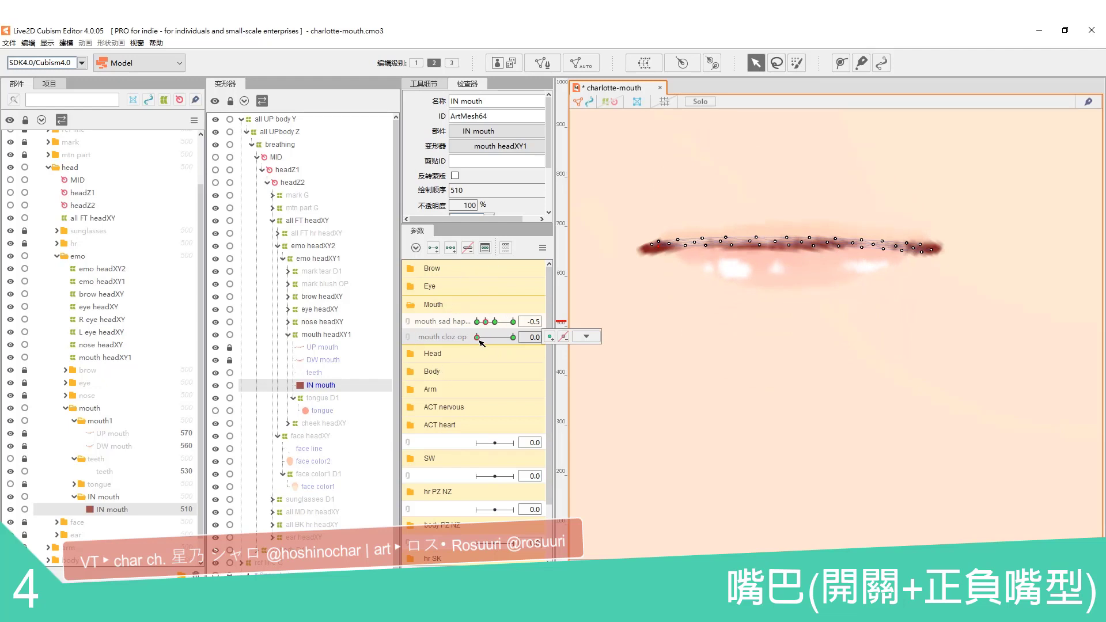
# Step: Link the mouth sad happy and mouth cloz op parameters, sweep through their combinations to check the mouth shapes, and unlink them
pyautogui.moveTo(477, 337); pyautogui.dragTo(494, 321)
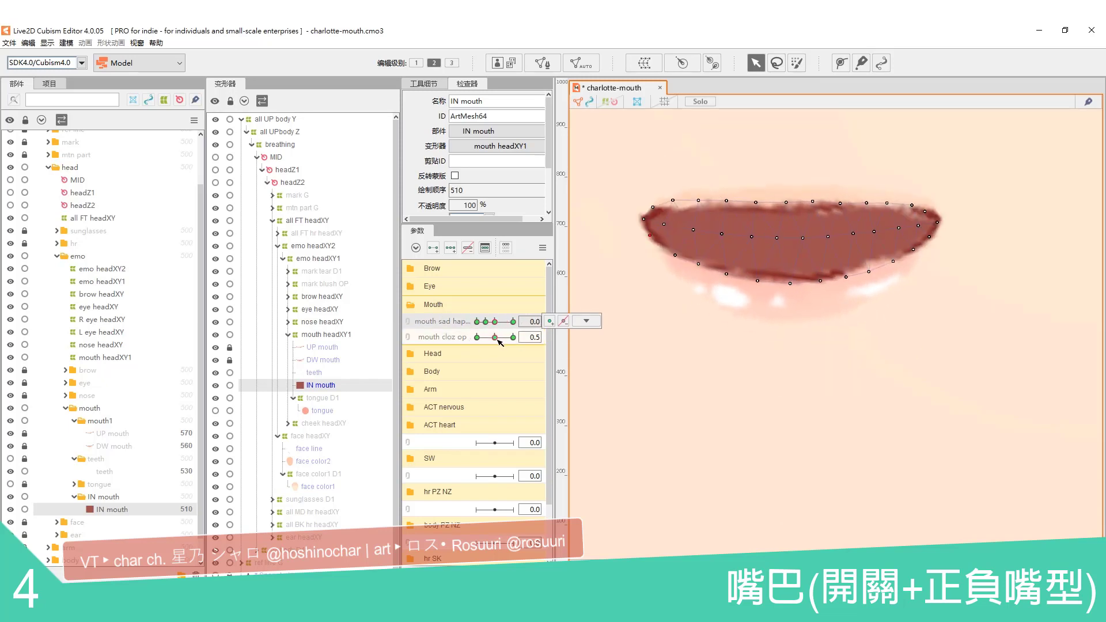
pyautogui.click(611, 341)
pyautogui.click(408, 321)
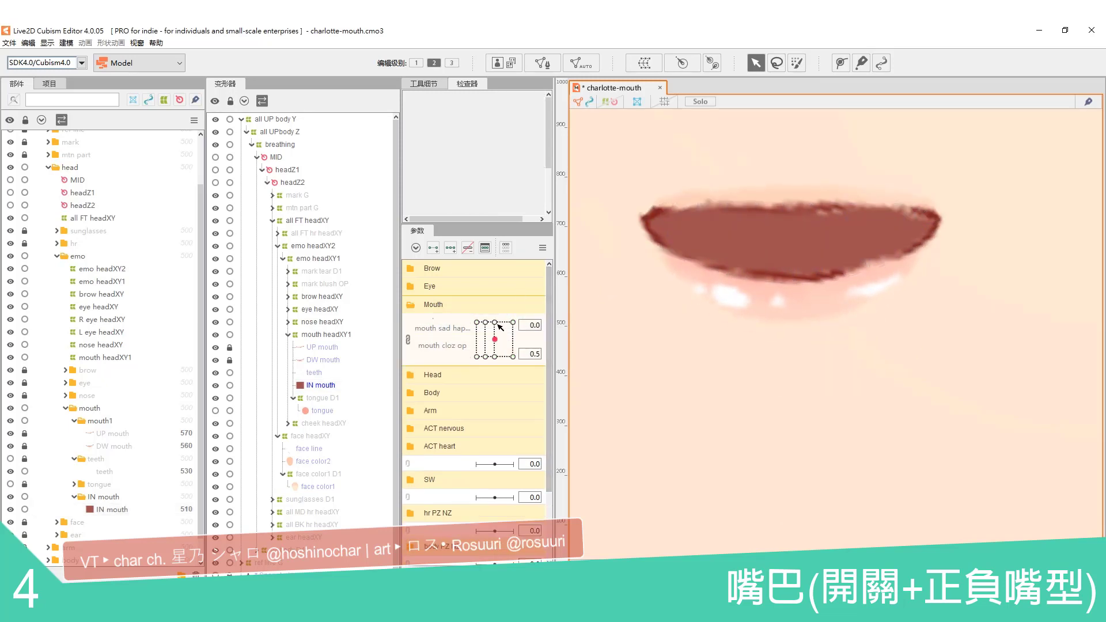
pyautogui.moveTo(495, 338); pyautogui.dragTo(512, 357)
pyautogui.click(407, 341)
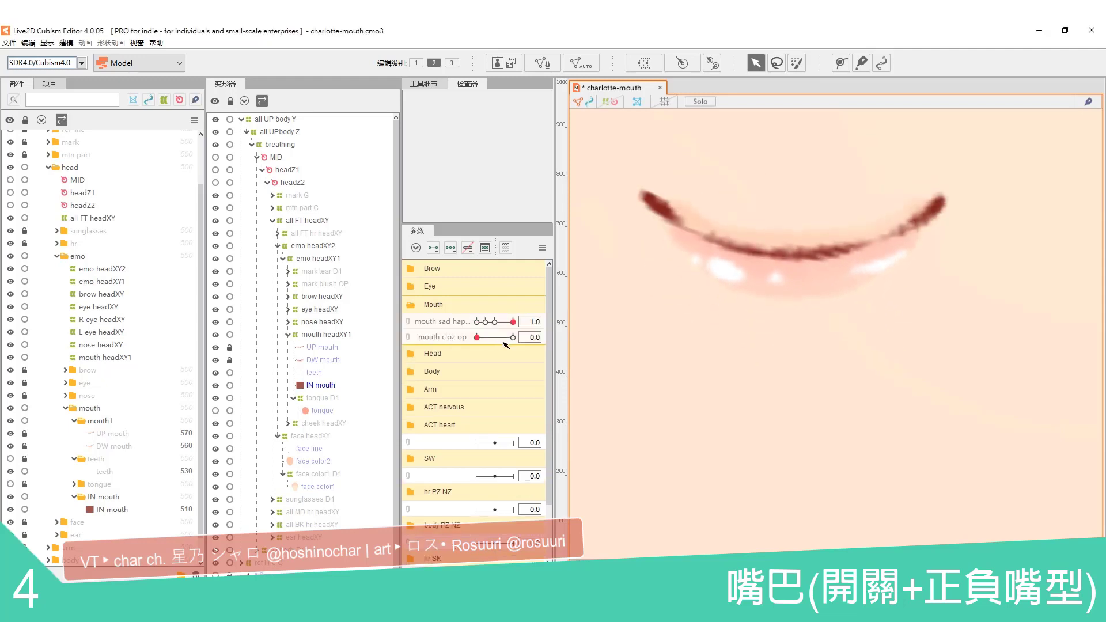
# Step: Check the partly open mouth across the sad-happy keys for gaps between the IN mouth and the lips, ending at -0.5
pyautogui.moveTo(482, 343)
pyautogui.mouseDown()
pyautogui.moveTo(518, 339)
pyautogui.moveTo(464, 340)
pyautogui.moveTo(524, 339)
pyautogui.moveTo(460, 347)
pyautogui.moveTo(525, 339)
pyautogui.moveTo(465, 346)
pyautogui.moveTo(522, 341)
pyautogui.moveTo(479, 343)
pyautogui.moveTo(498, 344)
pyautogui.mouseUp()
pyautogui.click(495, 322)
pyautogui.click(485, 322)
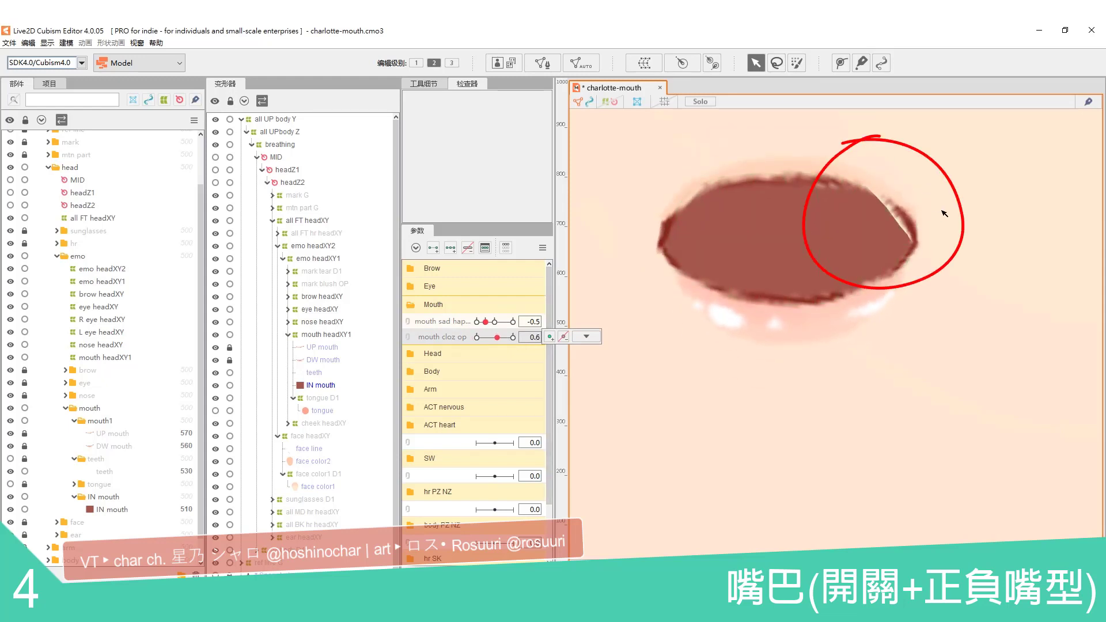
pyautogui.moveTo(496, 337)
pyautogui.mouseDown()
pyautogui.moveTo(478, 340)
pyautogui.moveTo(518, 338)
pyautogui.moveTo(477, 337)
pyautogui.moveTo(476, 322)
pyautogui.moveTo(526, 344)
pyautogui.moveTo(465, 345)
pyautogui.moveTo(540, 346)
pyautogui.moveTo(464, 349)
pyautogui.moveTo(504, 341)
pyautogui.moveTo(495, 344)
pyautogui.mouseUp()
pyautogui.click(484, 322)
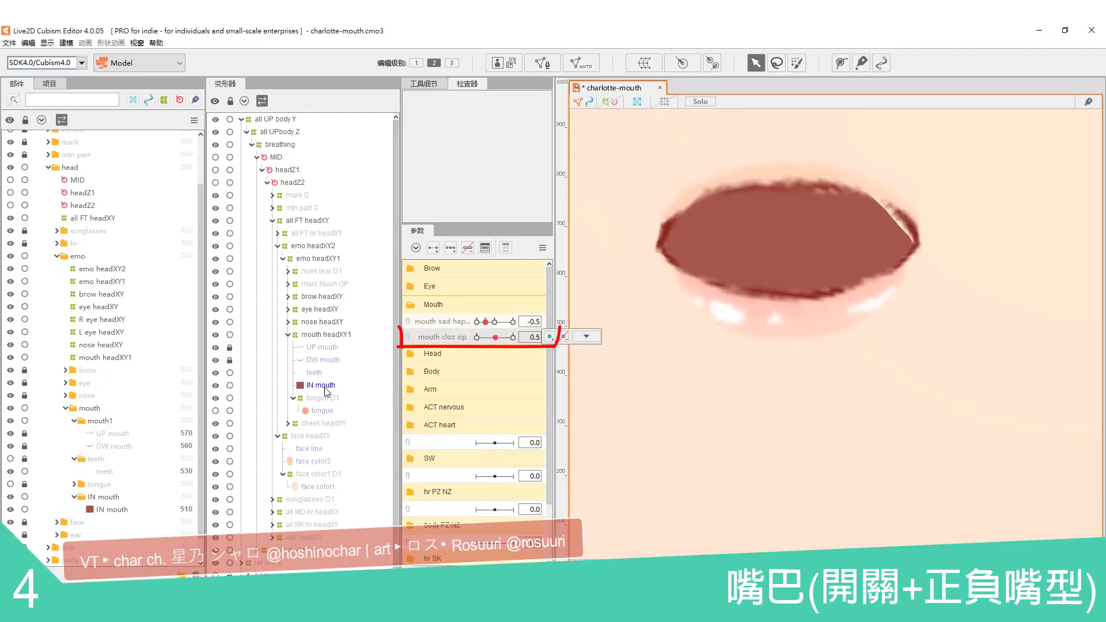
# Step: Examine the IN mouth mesh against the upper-right lip edge with the mouth half open at 0.5 and fully open at 1.0
pyautogui.click(322, 386)
pyautogui.scroll(2, 856, 213)
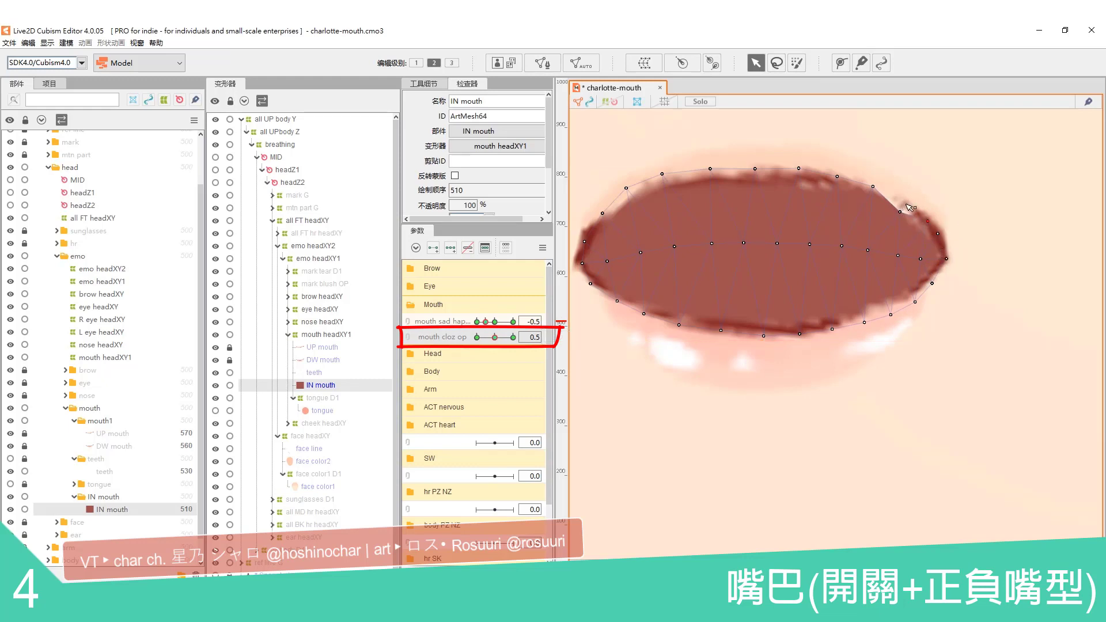
pyautogui.moveTo(495, 337)
pyautogui.mouseDown()
pyautogui.moveTo(477, 336)
pyautogui.moveTo(512, 337)
pyautogui.moveTo(479, 326)
pyautogui.moveTo(487, 360)
pyautogui.moveTo(480, 338)
pyautogui.moveTo(495, 322)
pyautogui.moveTo(484, 331)
pyautogui.moveTo(512, 339)
pyautogui.mouseUp()
pyautogui.scroll(-3, 840, 326)
# Step: Link the two mouth parameters and preview the finished mouth shapes on the 20200720a-charlotte model
pyautogui.click(687, 475)
pyautogui.click(407, 322)
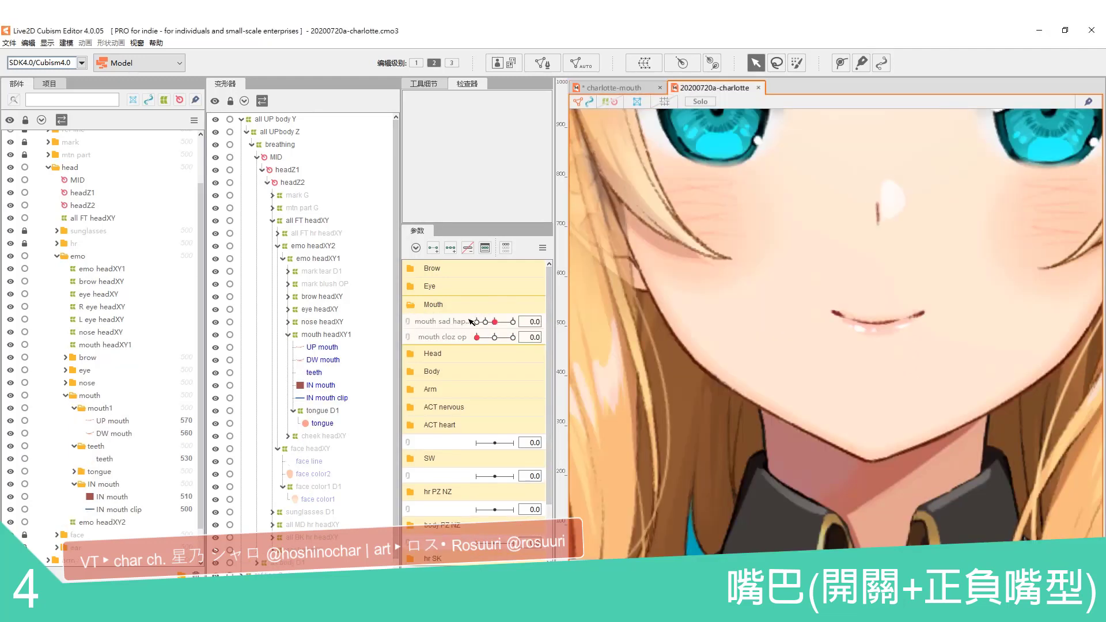
pyautogui.moveTo(494, 340); pyautogui.dragTo(487, 315)
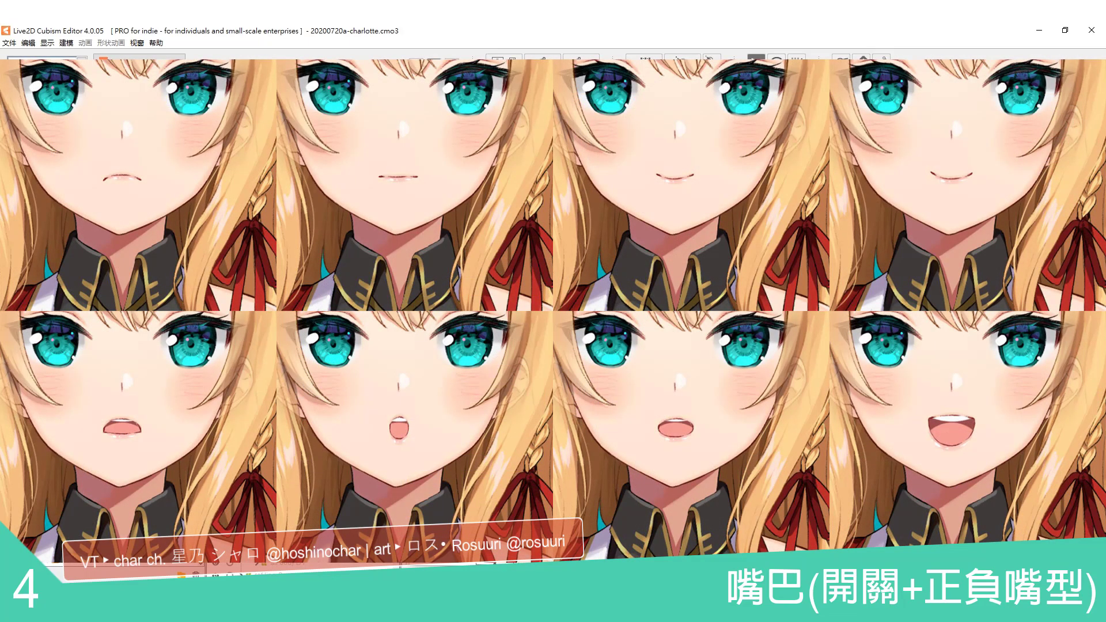